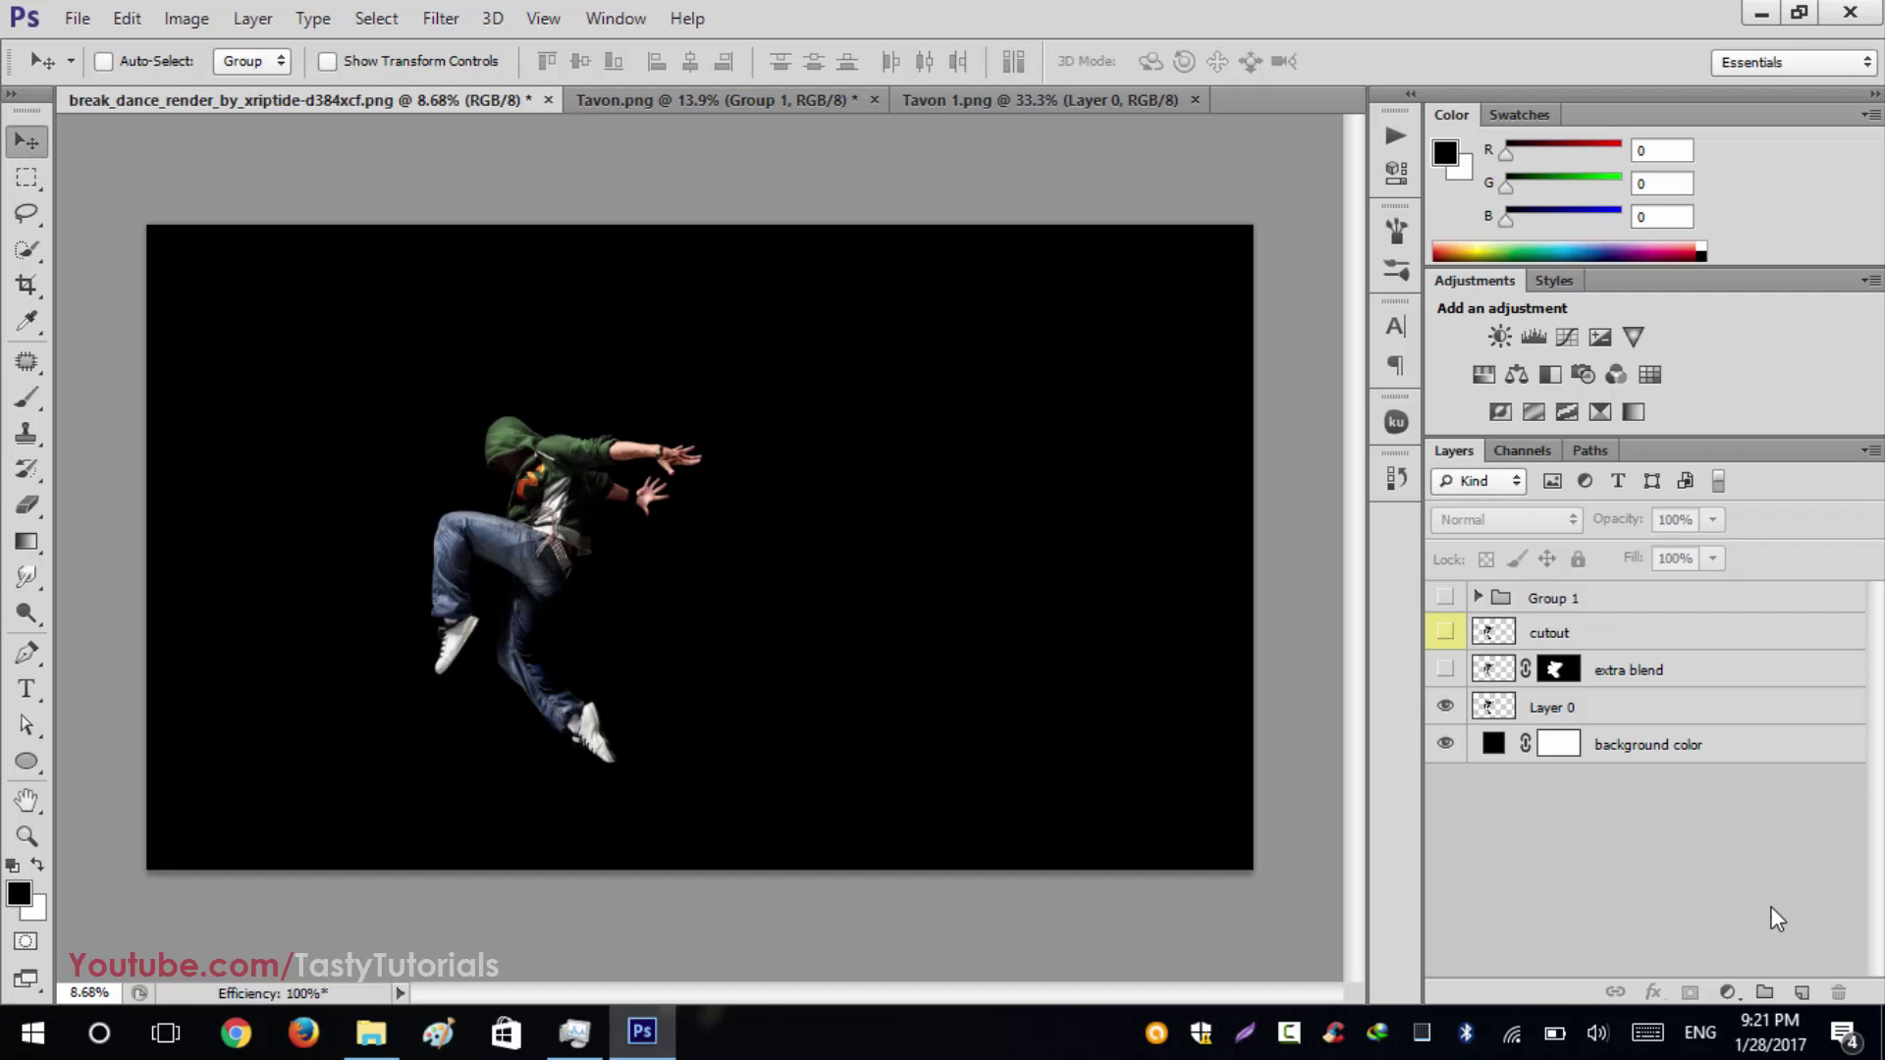
# Step: Turn on the visibility of the extra blend layer, the cutout layer and Group 1 above the dancer
pyautogui.click(1729, 766)
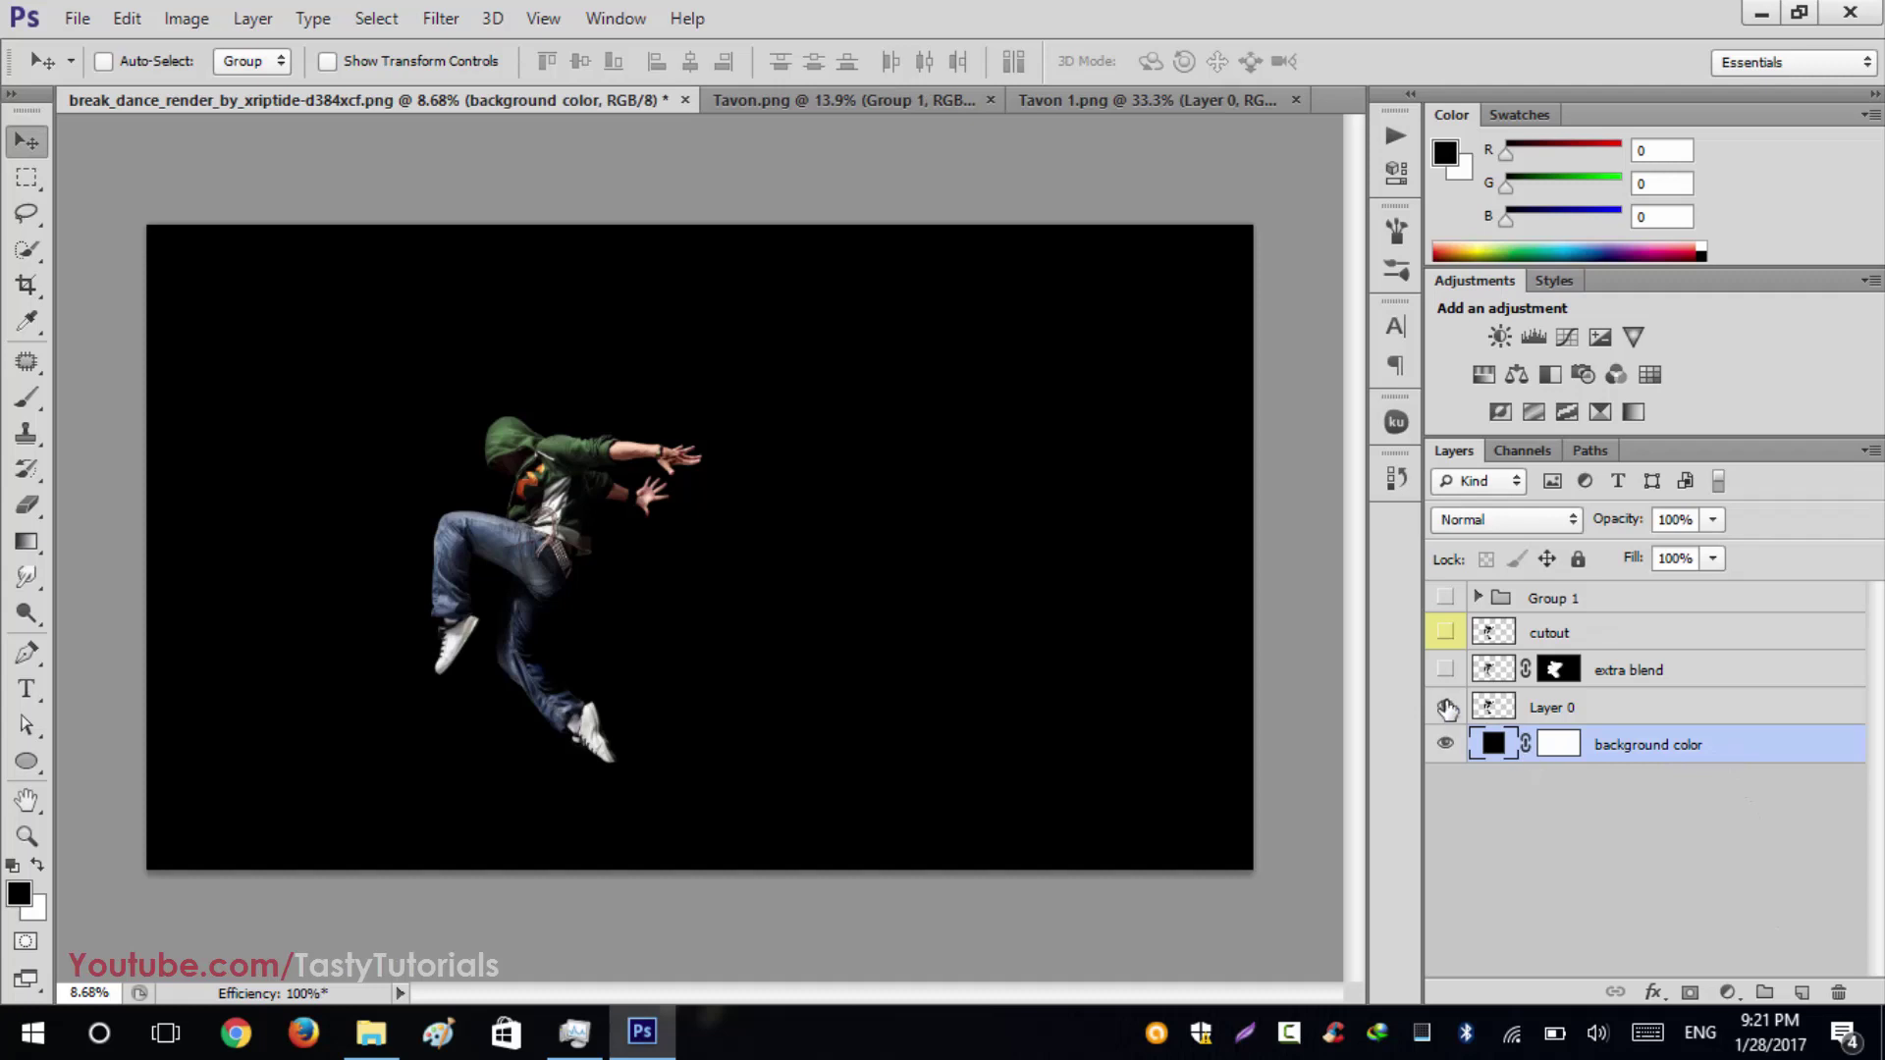
pyautogui.click(1447, 634)
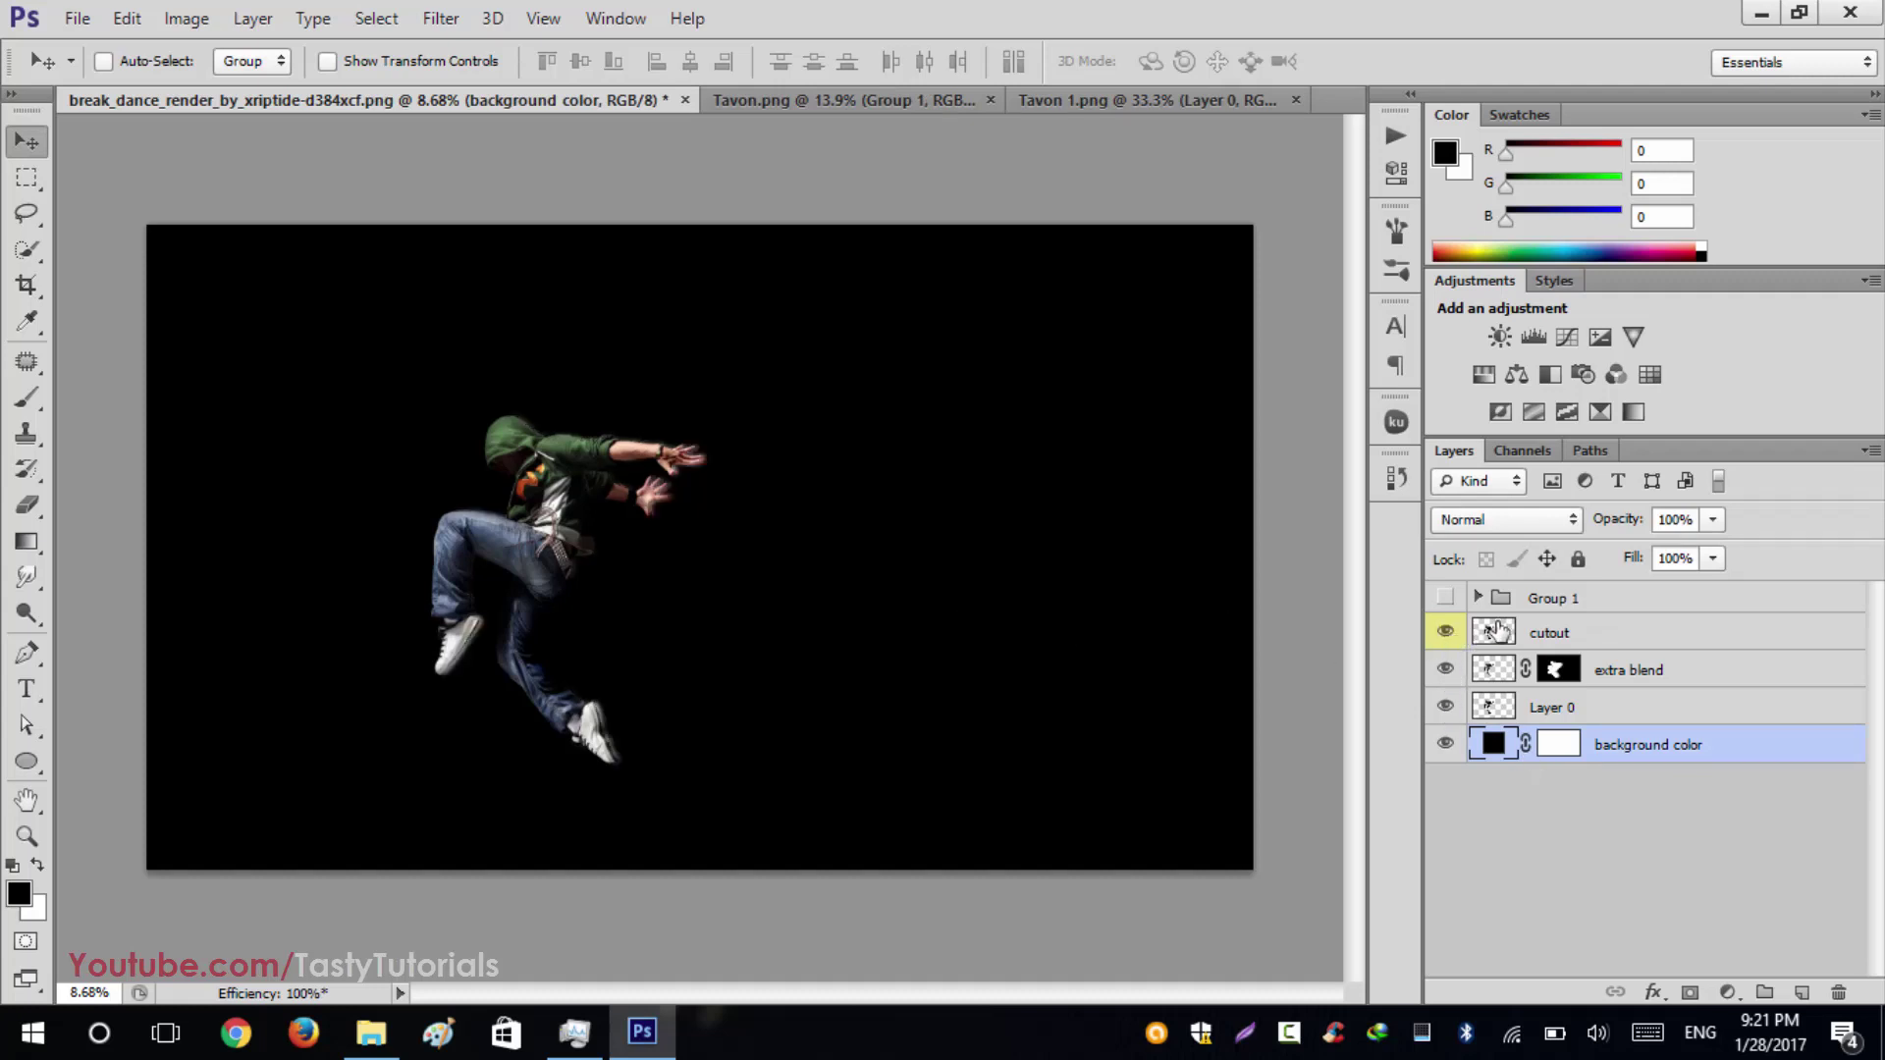
pyautogui.click(1445, 601)
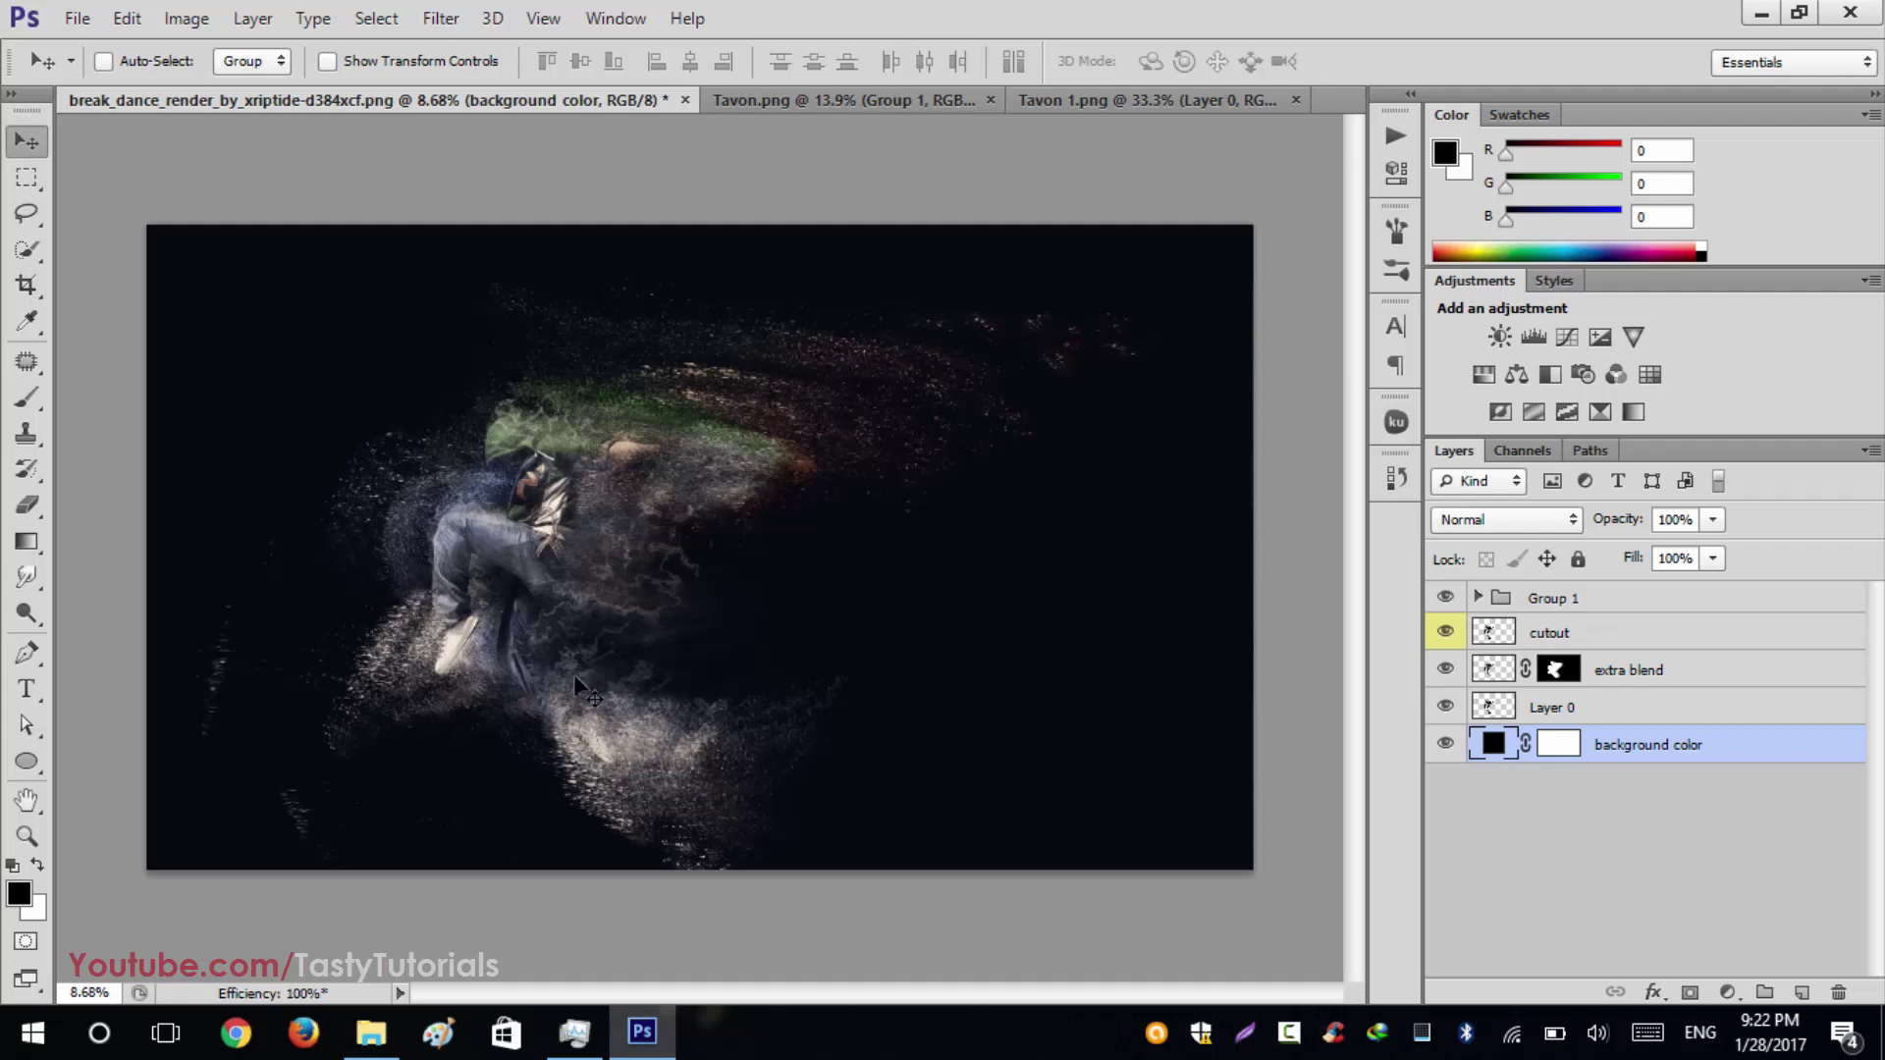
# Step: Examine the shatter particles around the dancer up close and across the whole canvas
pyautogui.scroll(3, 575, 680)
pyautogui.scroll(2, 687, 371)
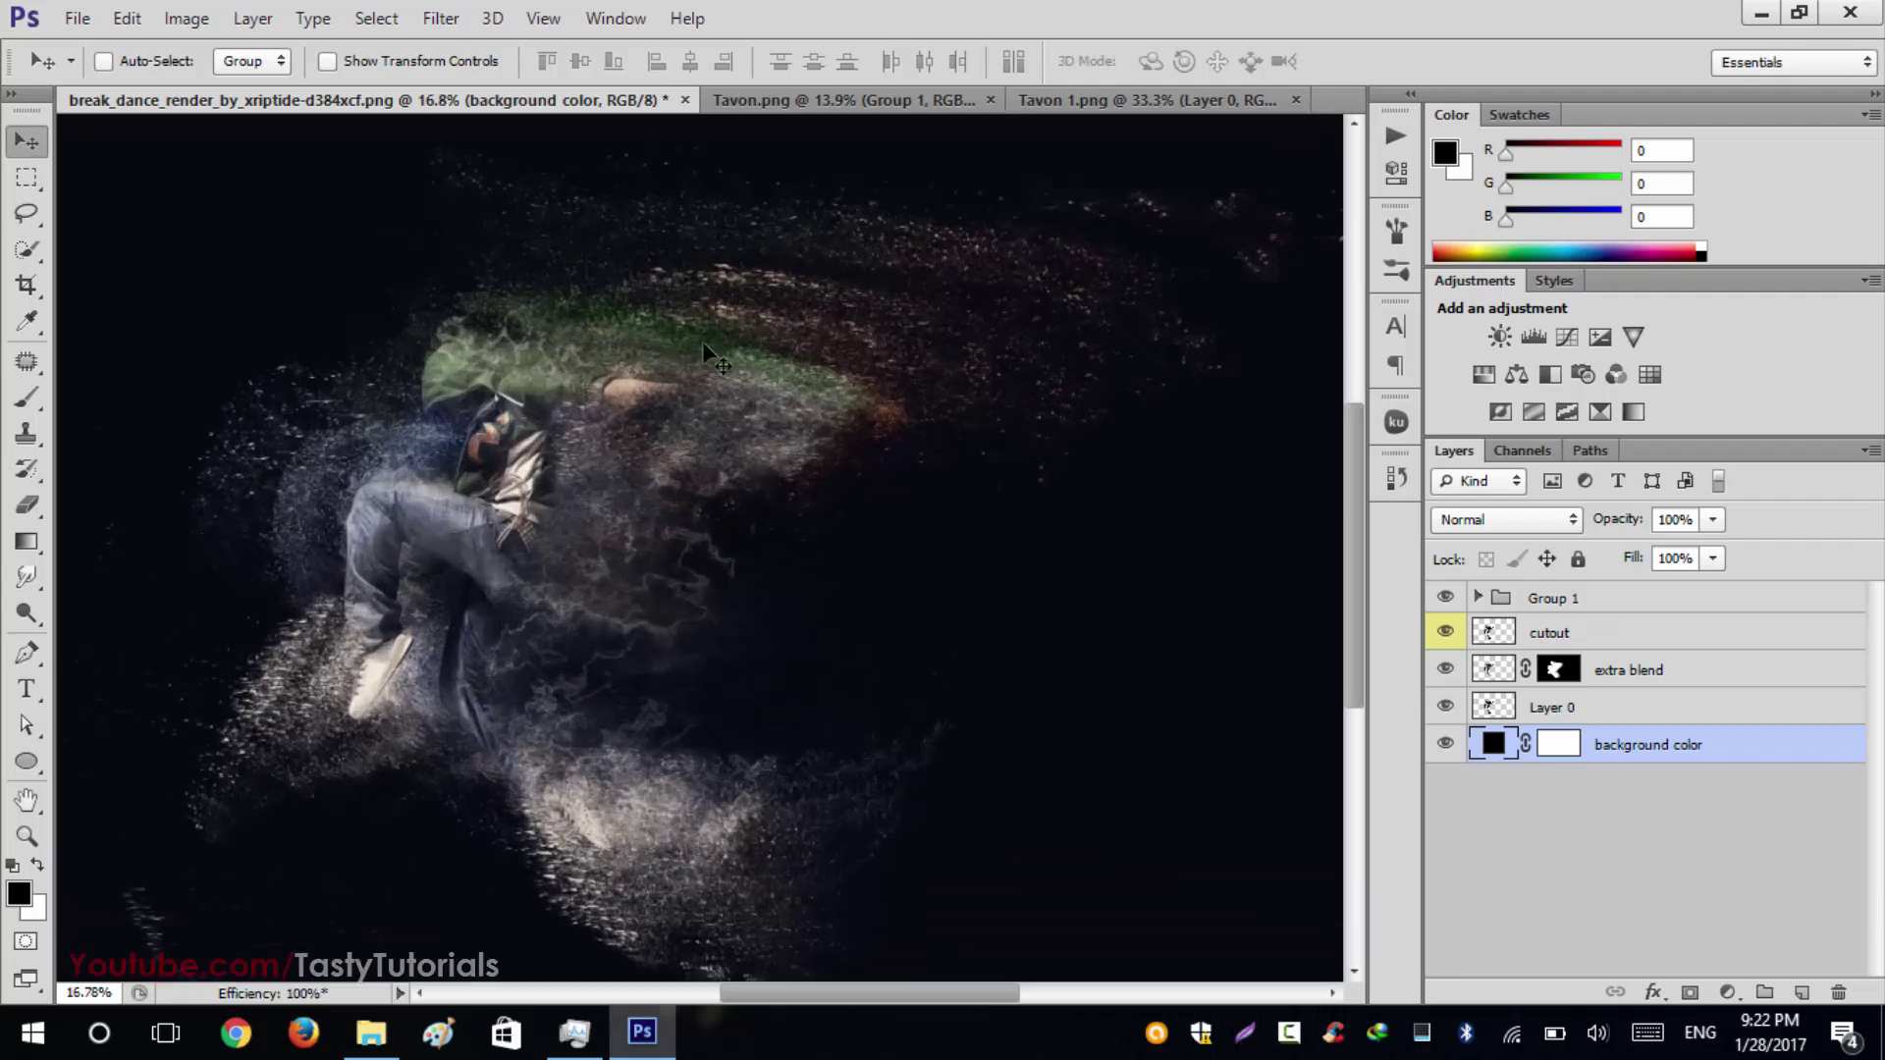
pyautogui.click(1561, 598)
pyautogui.scroll(1, 1044, 272)
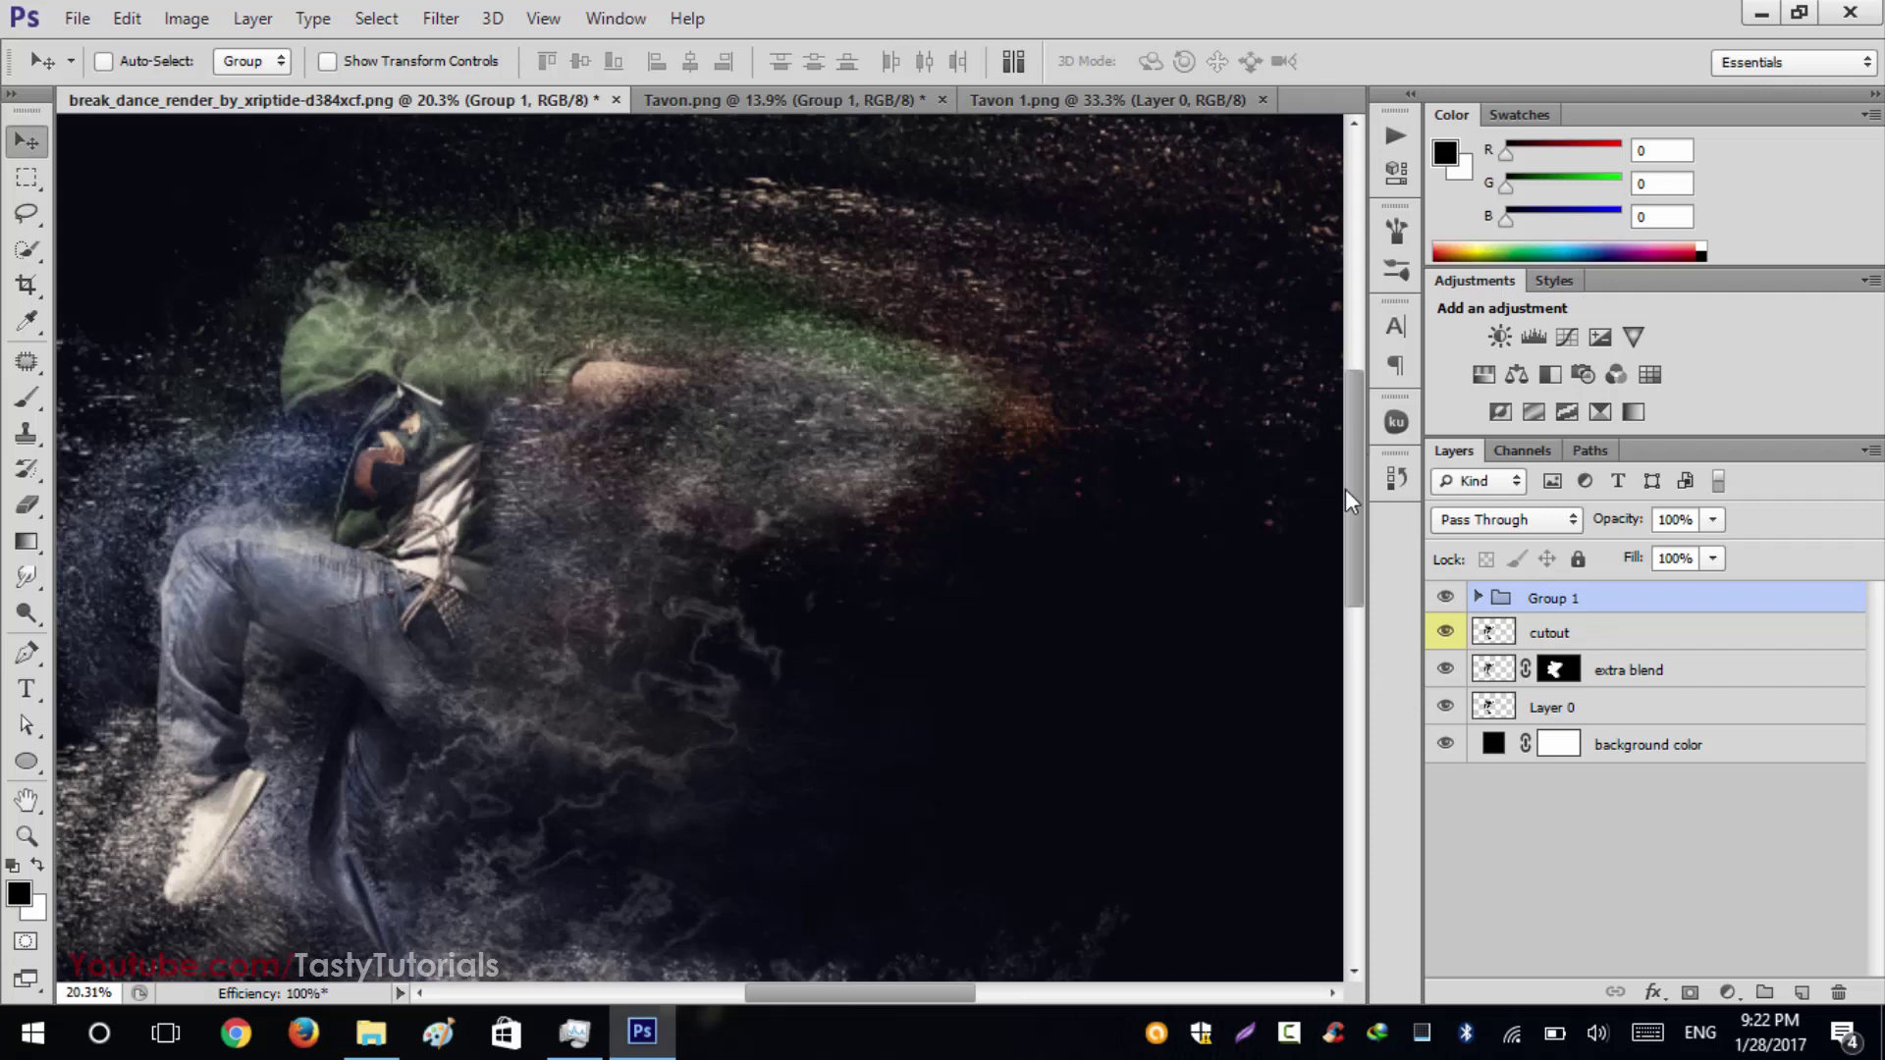
pyautogui.moveTo(1355, 465); pyautogui.dragTo(1347, 428)
pyautogui.keyDown('ctrl'); pyautogui.click(1640, 597); pyautogui.keyUp('ctrl')
pyautogui.scroll(-3, 1139, 580)
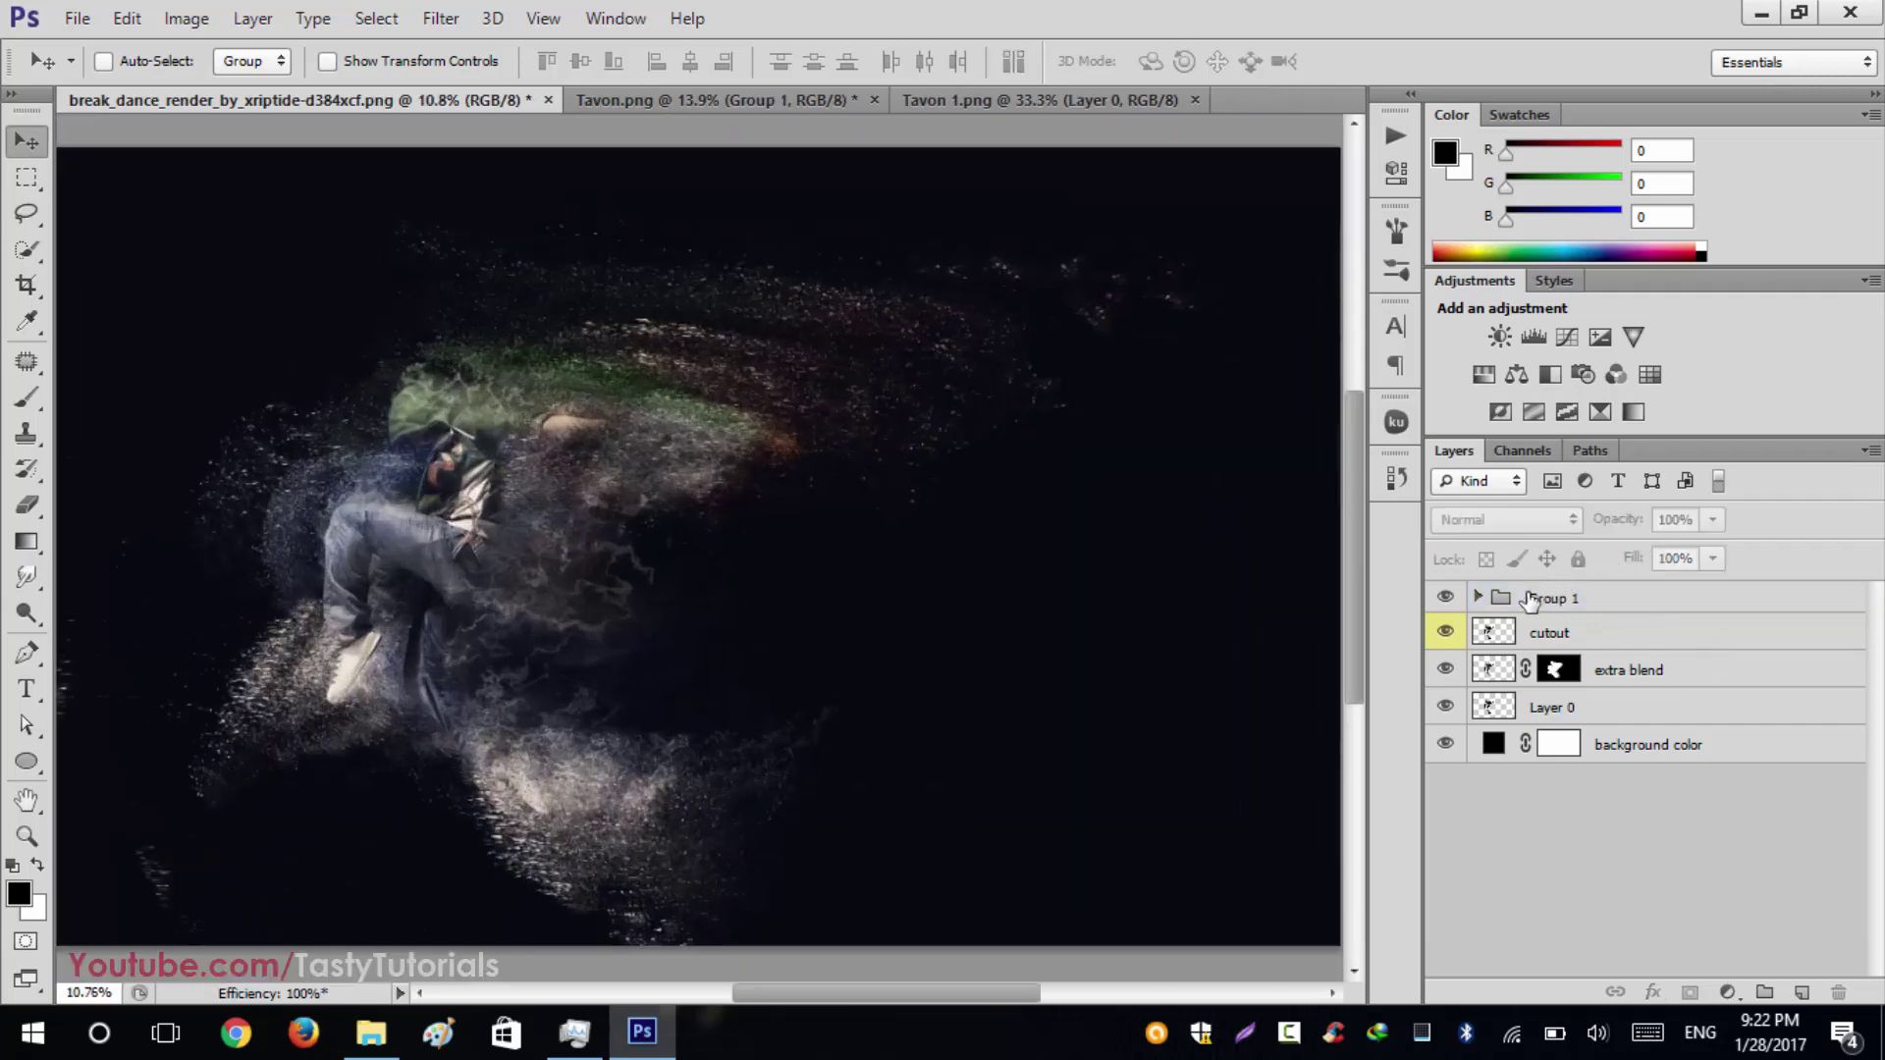
# Step: Expand Group 1 and switch its Sharpness layer off and on to compare the effect
pyautogui.click(1485, 601)
pyautogui.click(1479, 598)
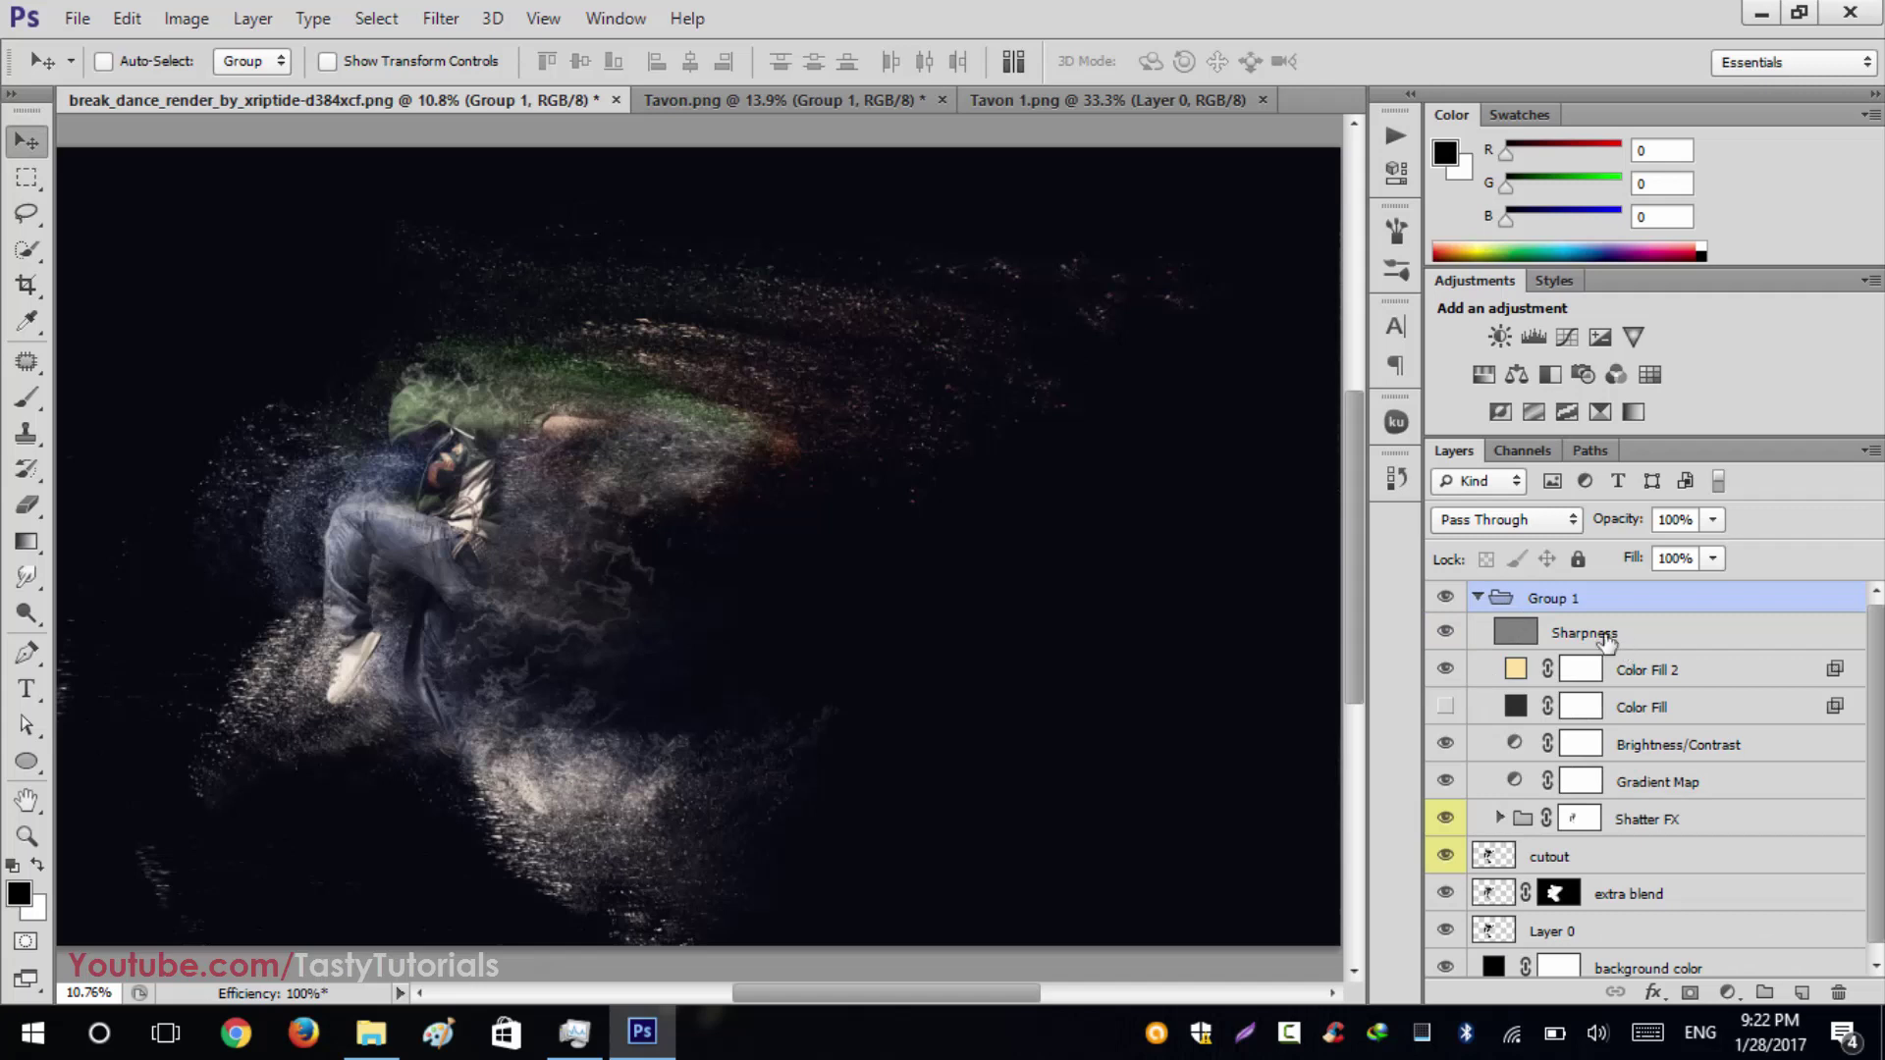
pyautogui.click(1473, 640)
pyautogui.click(1445, 635)
pyautogui.click(1446, 636)
# Step: Hide the Color Fill 2 layer and briefly preview the Color Fill layer before hiding it again
pyautogui.click(1647, 680)
pyautogui.click(1447, 670)
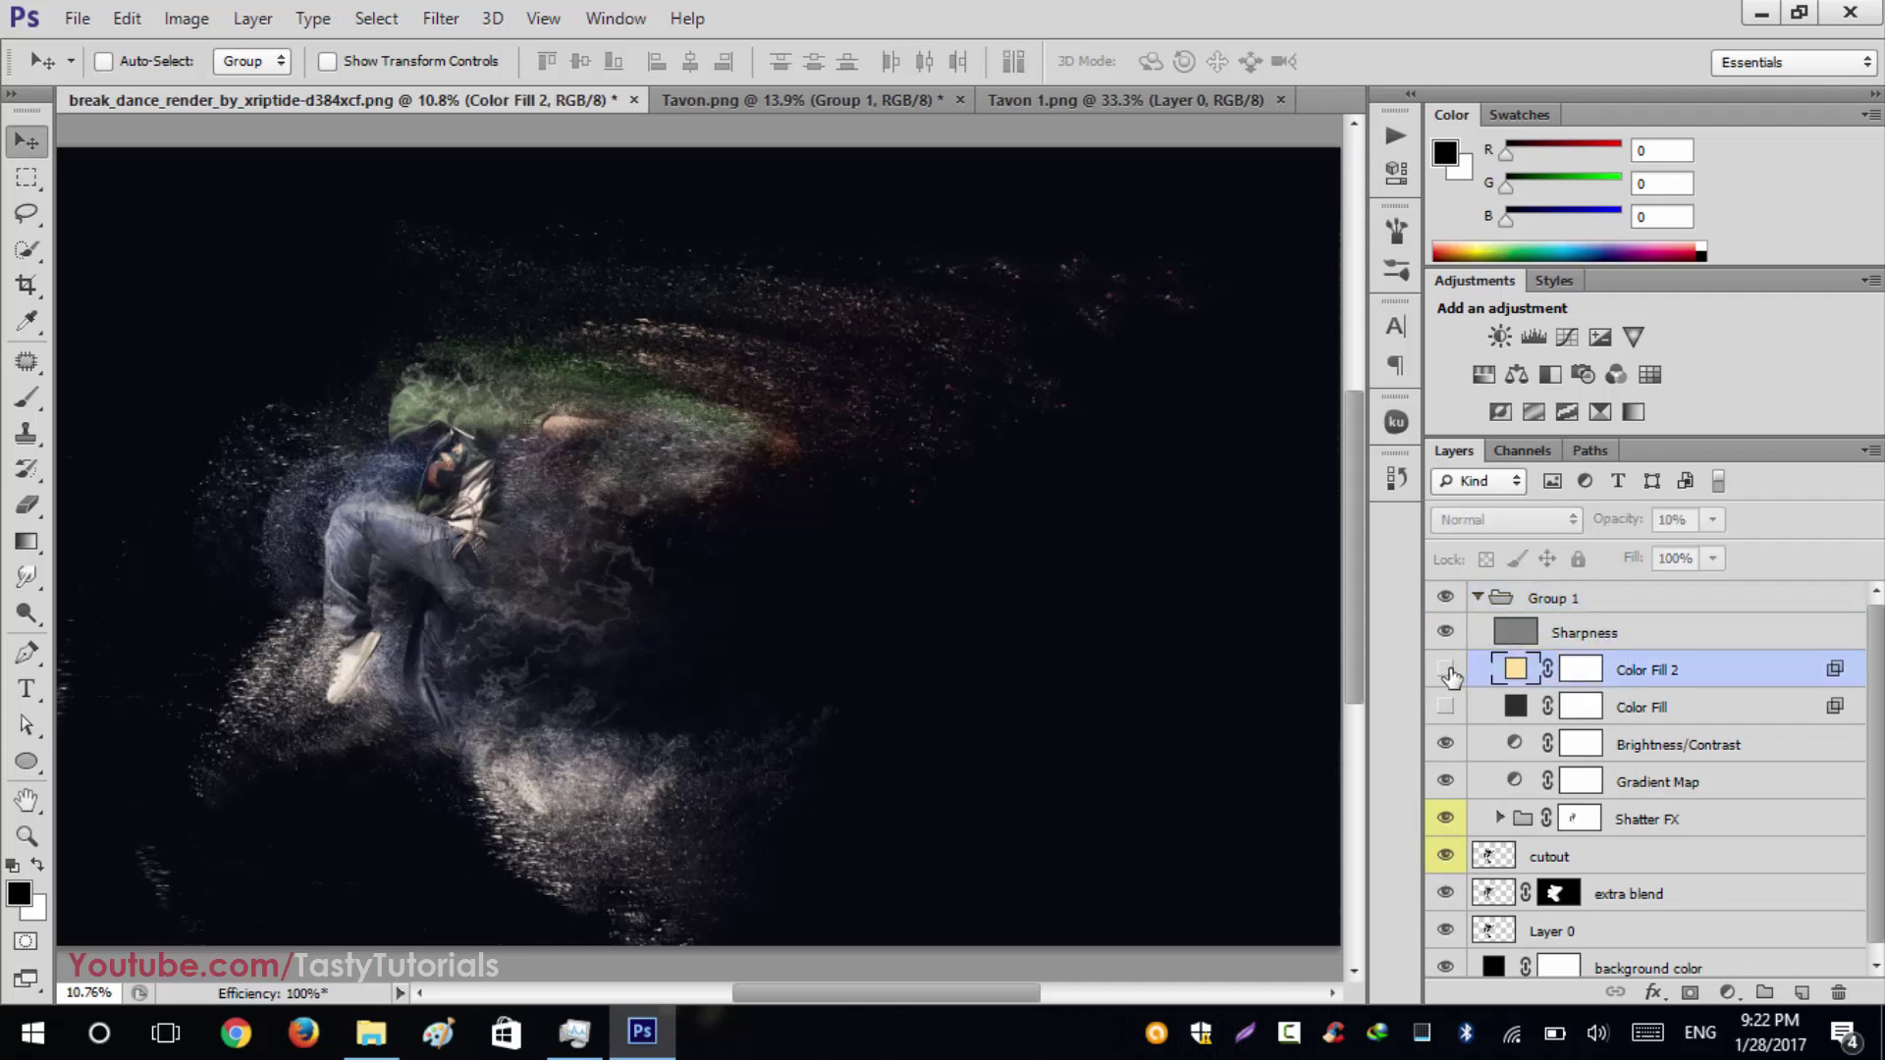
pyautogui.click(1445, 707)
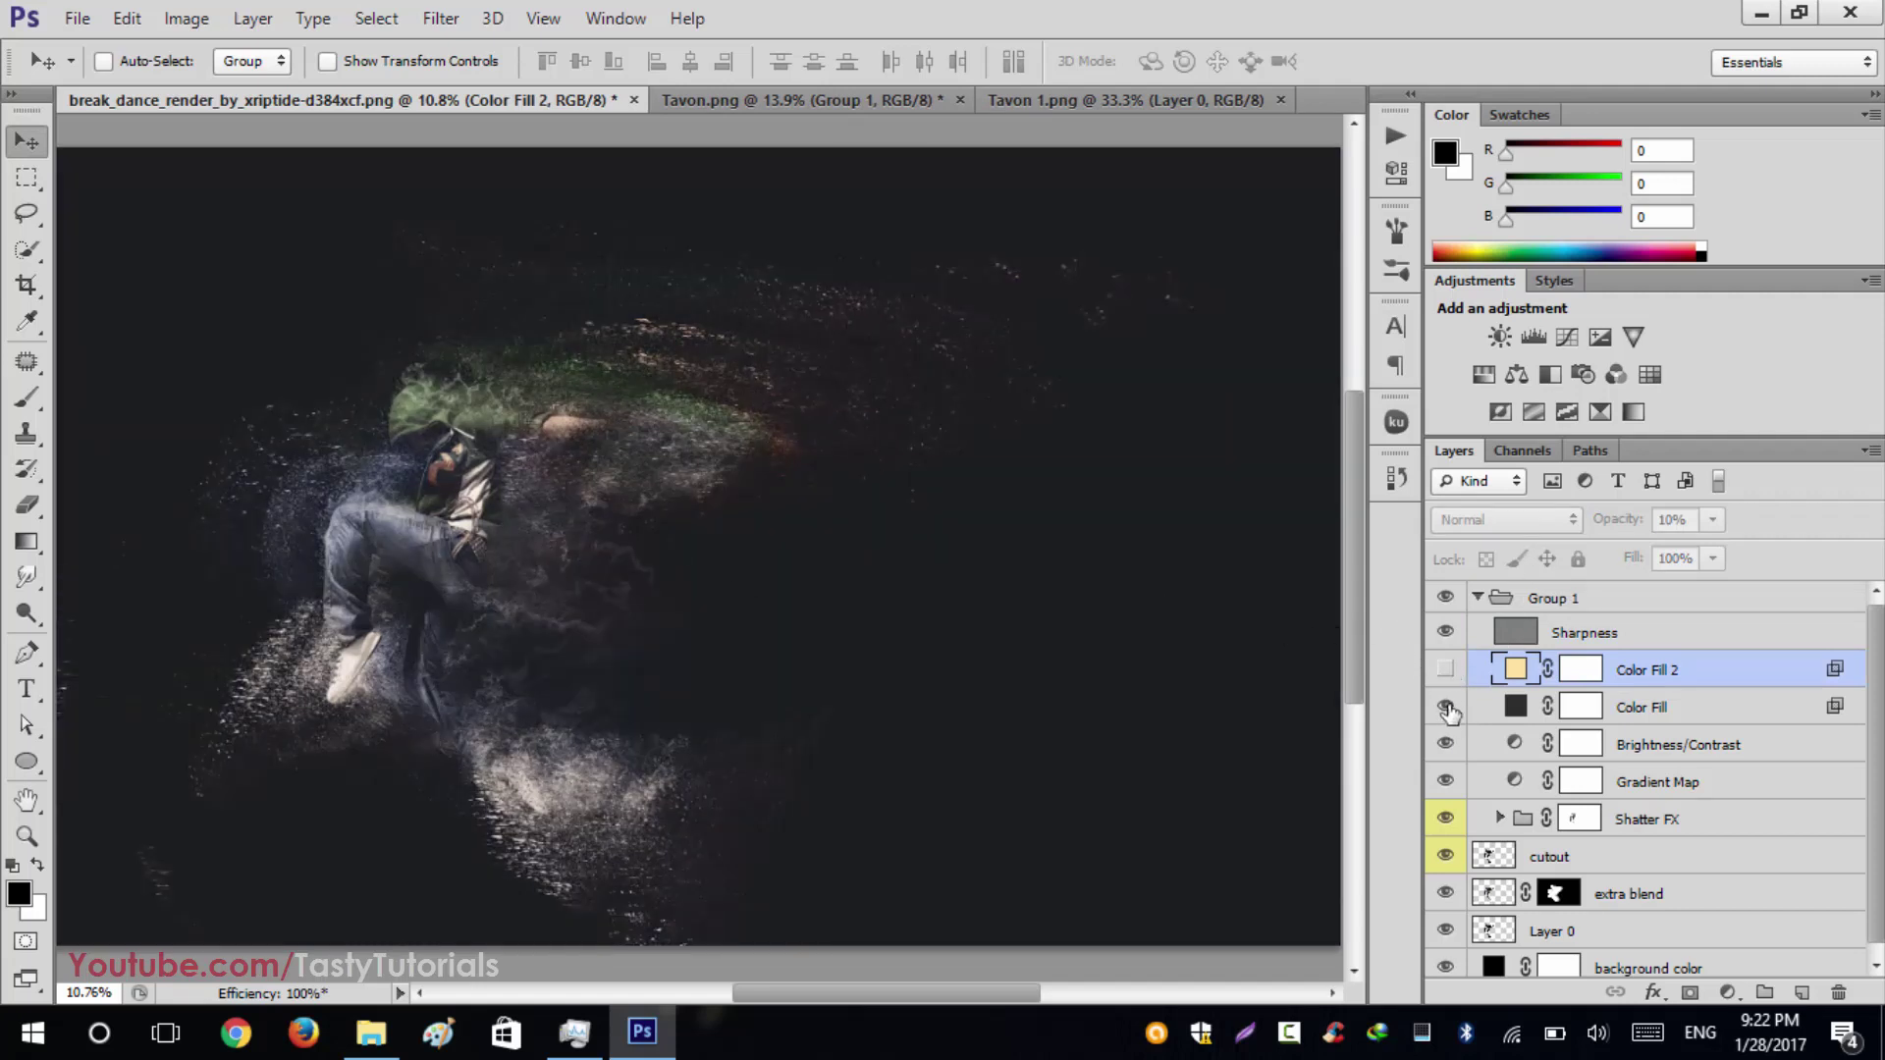
pyautogui.click(1446, 707)
pyautogui.scroll(-1, 1876, 766)
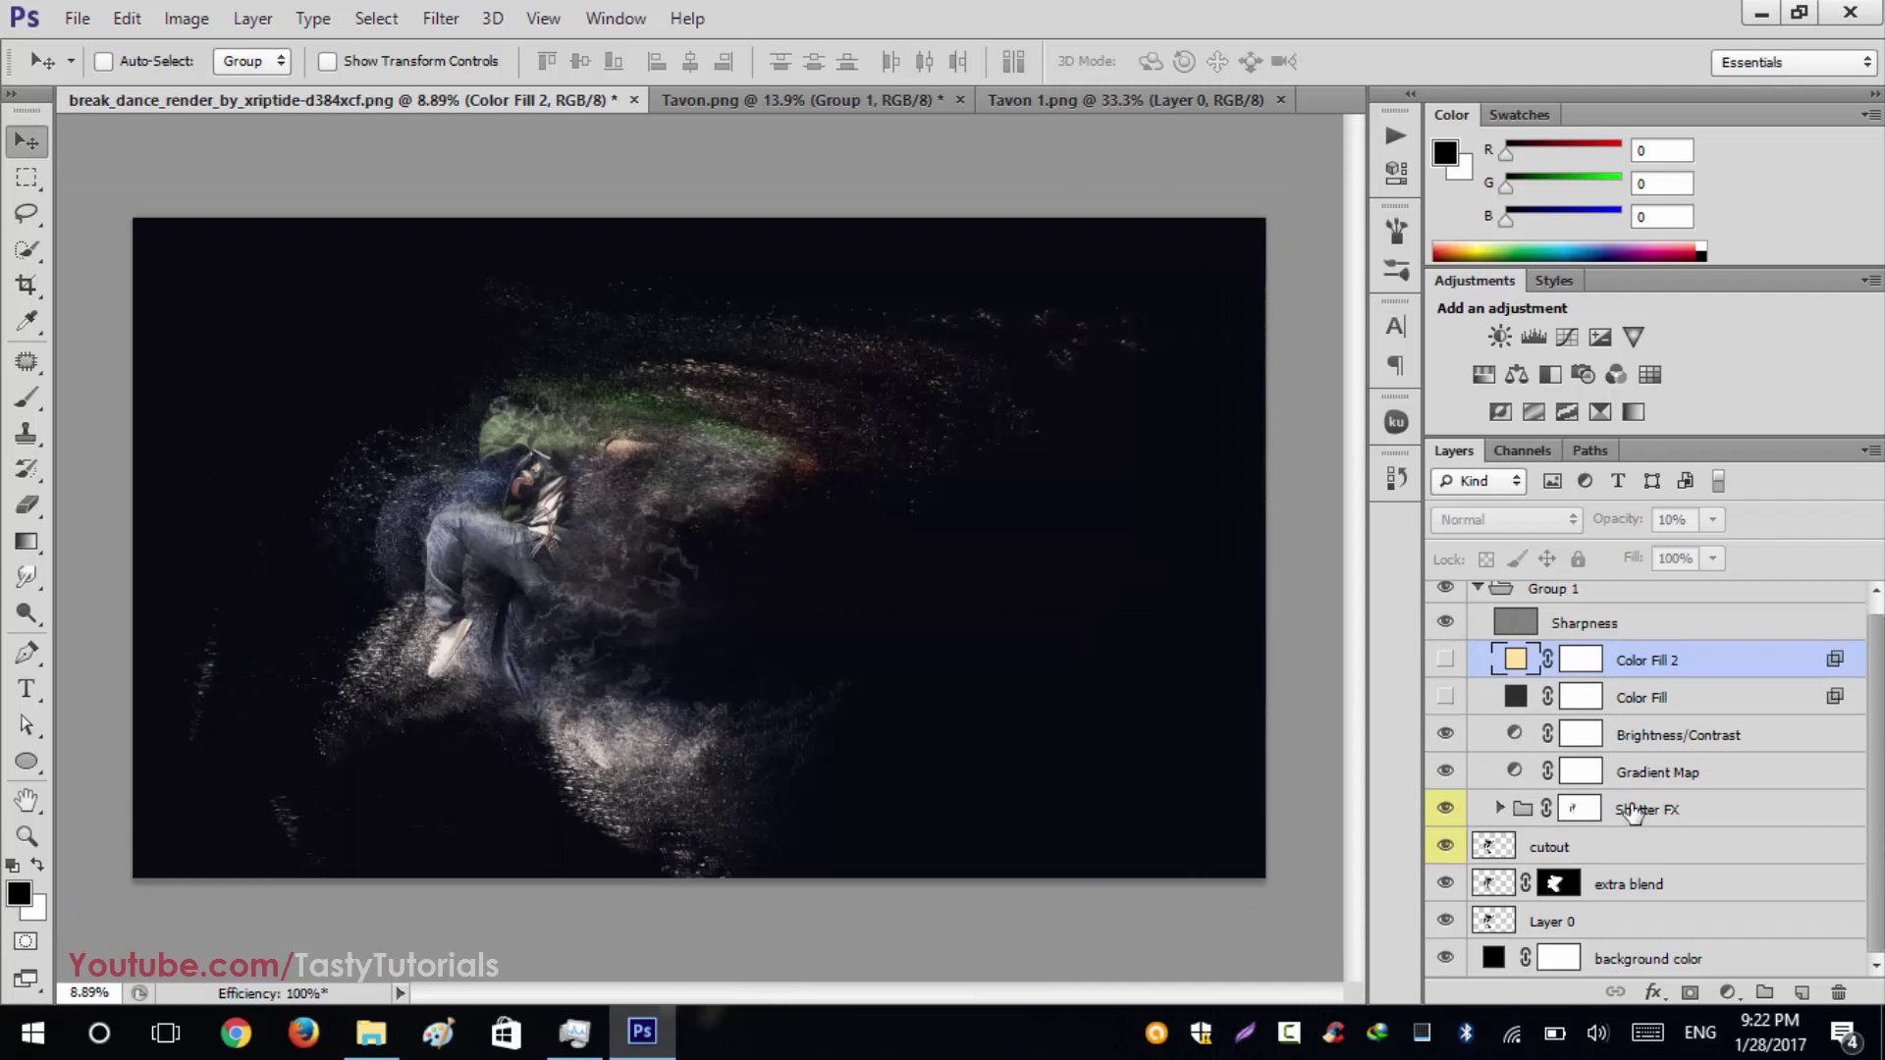
# Step: Toggle the Gradient Map adjustment layer off and on to compare the dancer's colours
pyautogui.click(1630, 773)
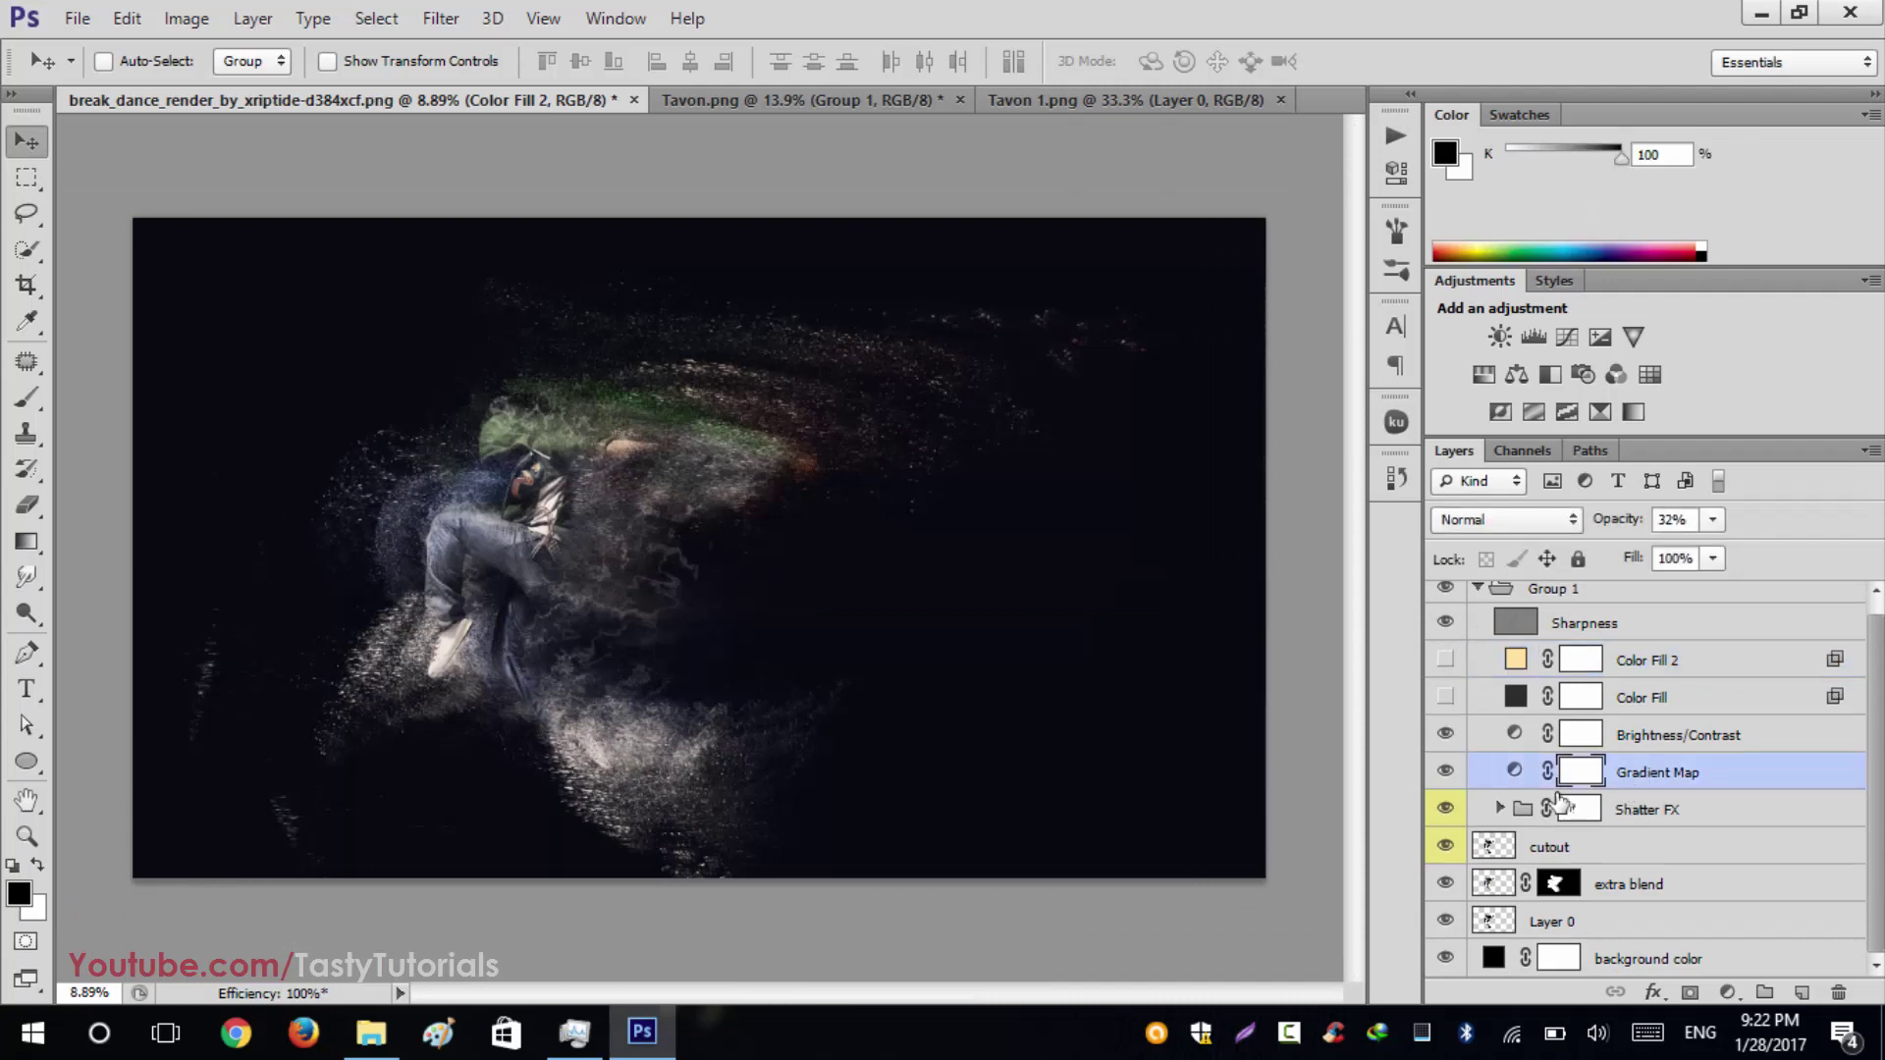
pyautogui.click(1442, 773)
pyautogui.click(1442, 772)
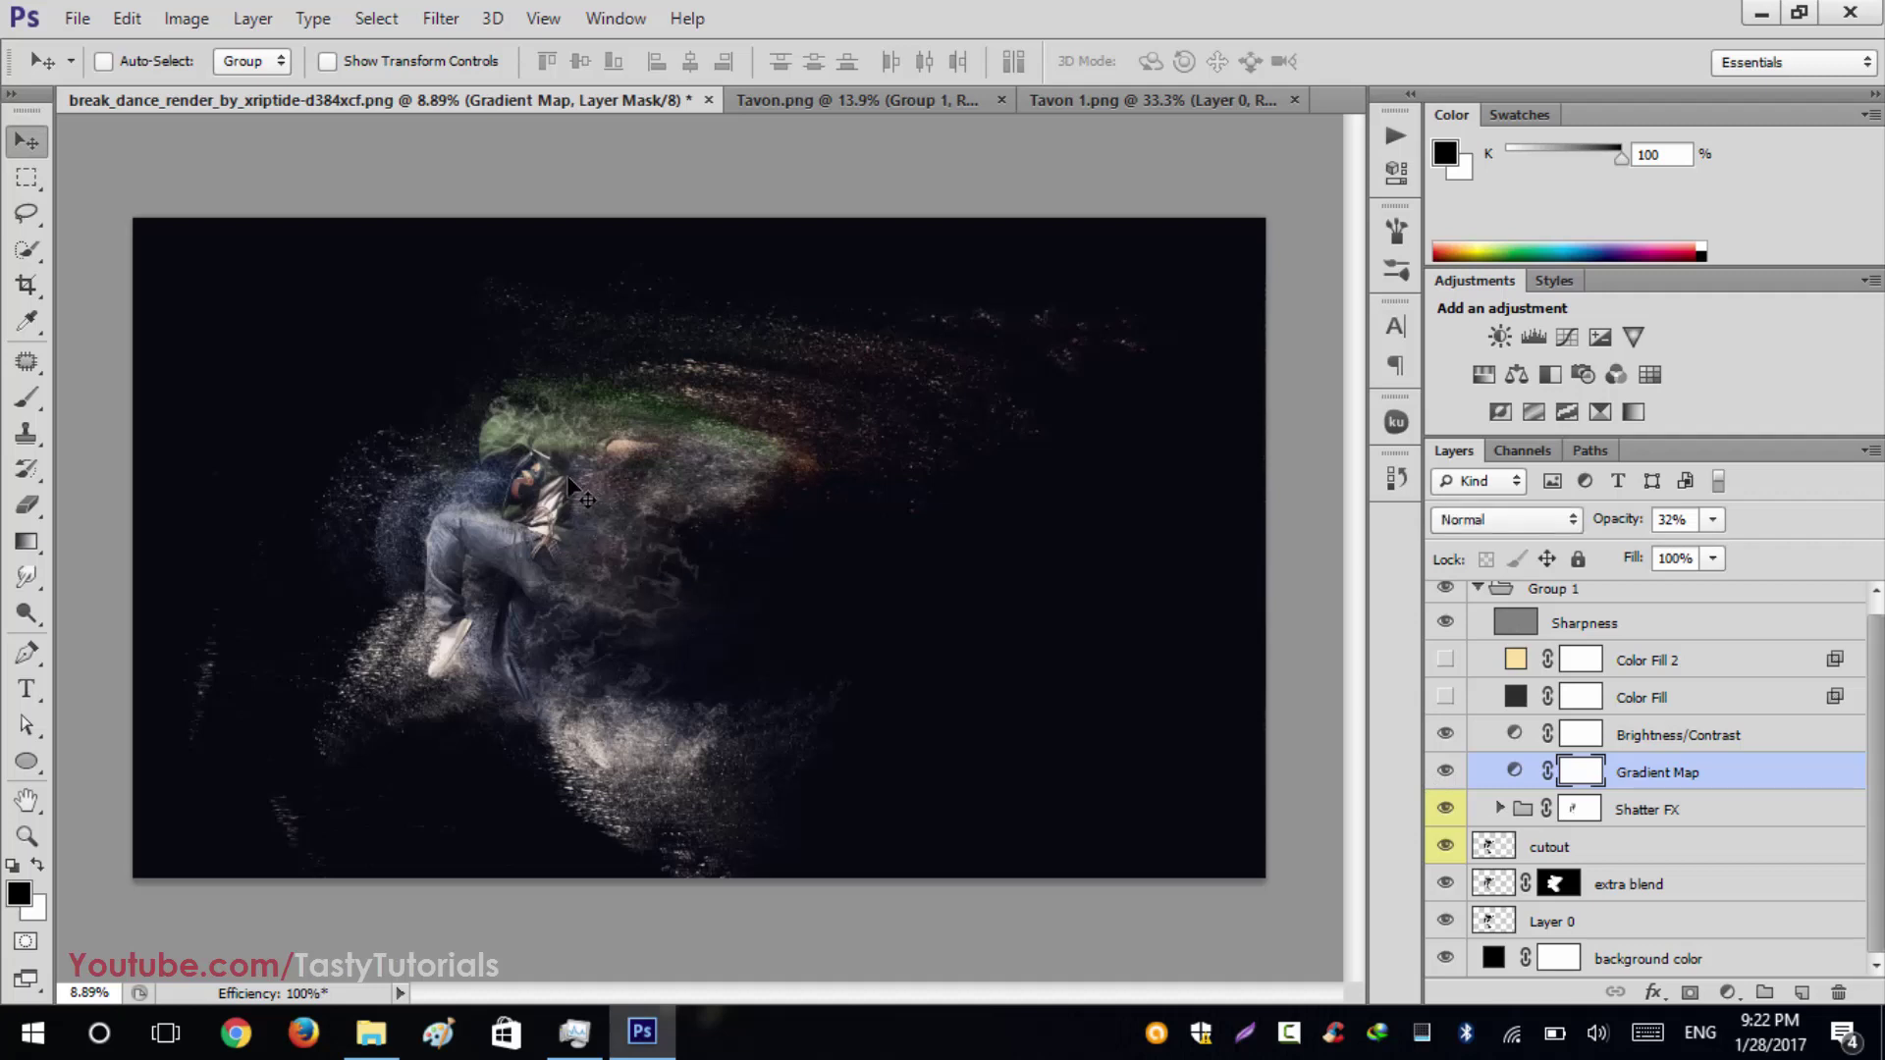
# Step: Expand the Shatter FX group and look through its particle and blend colour layers
pyautogui.click(1520, 813)
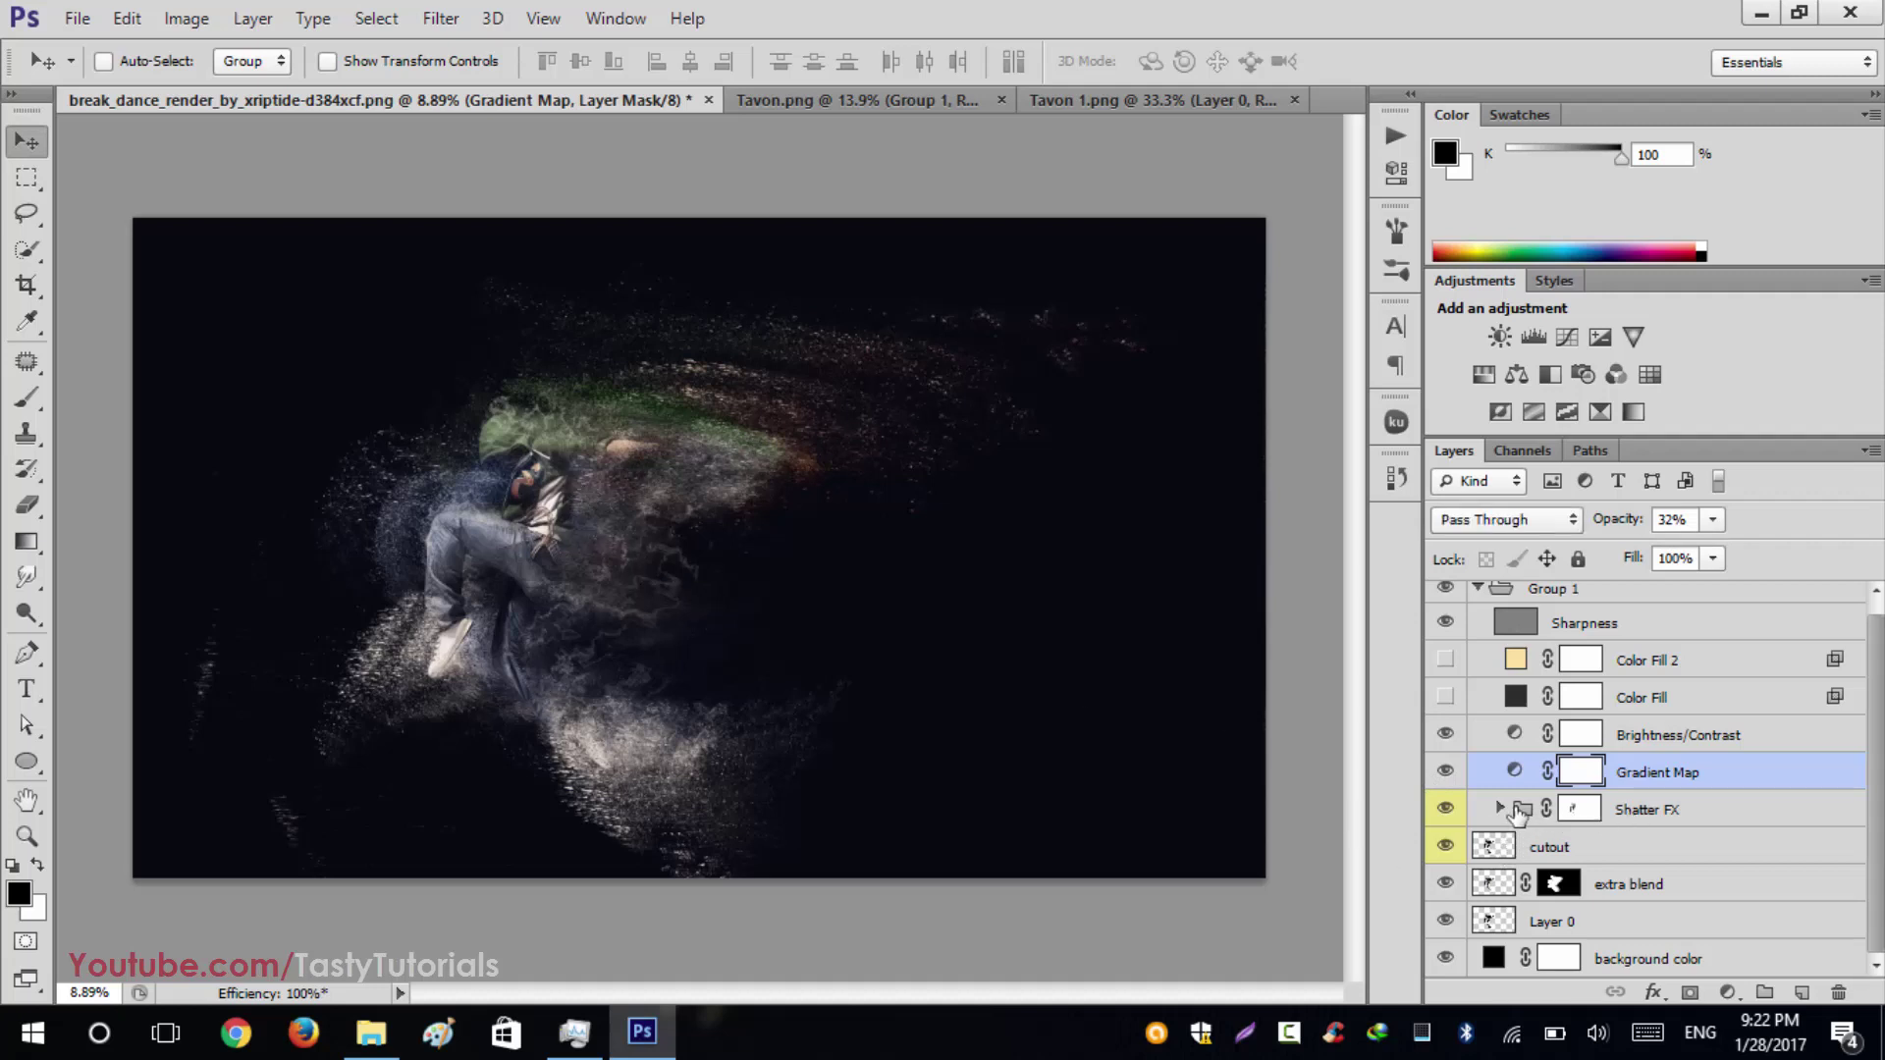
pyautogui.click(1445, 811)
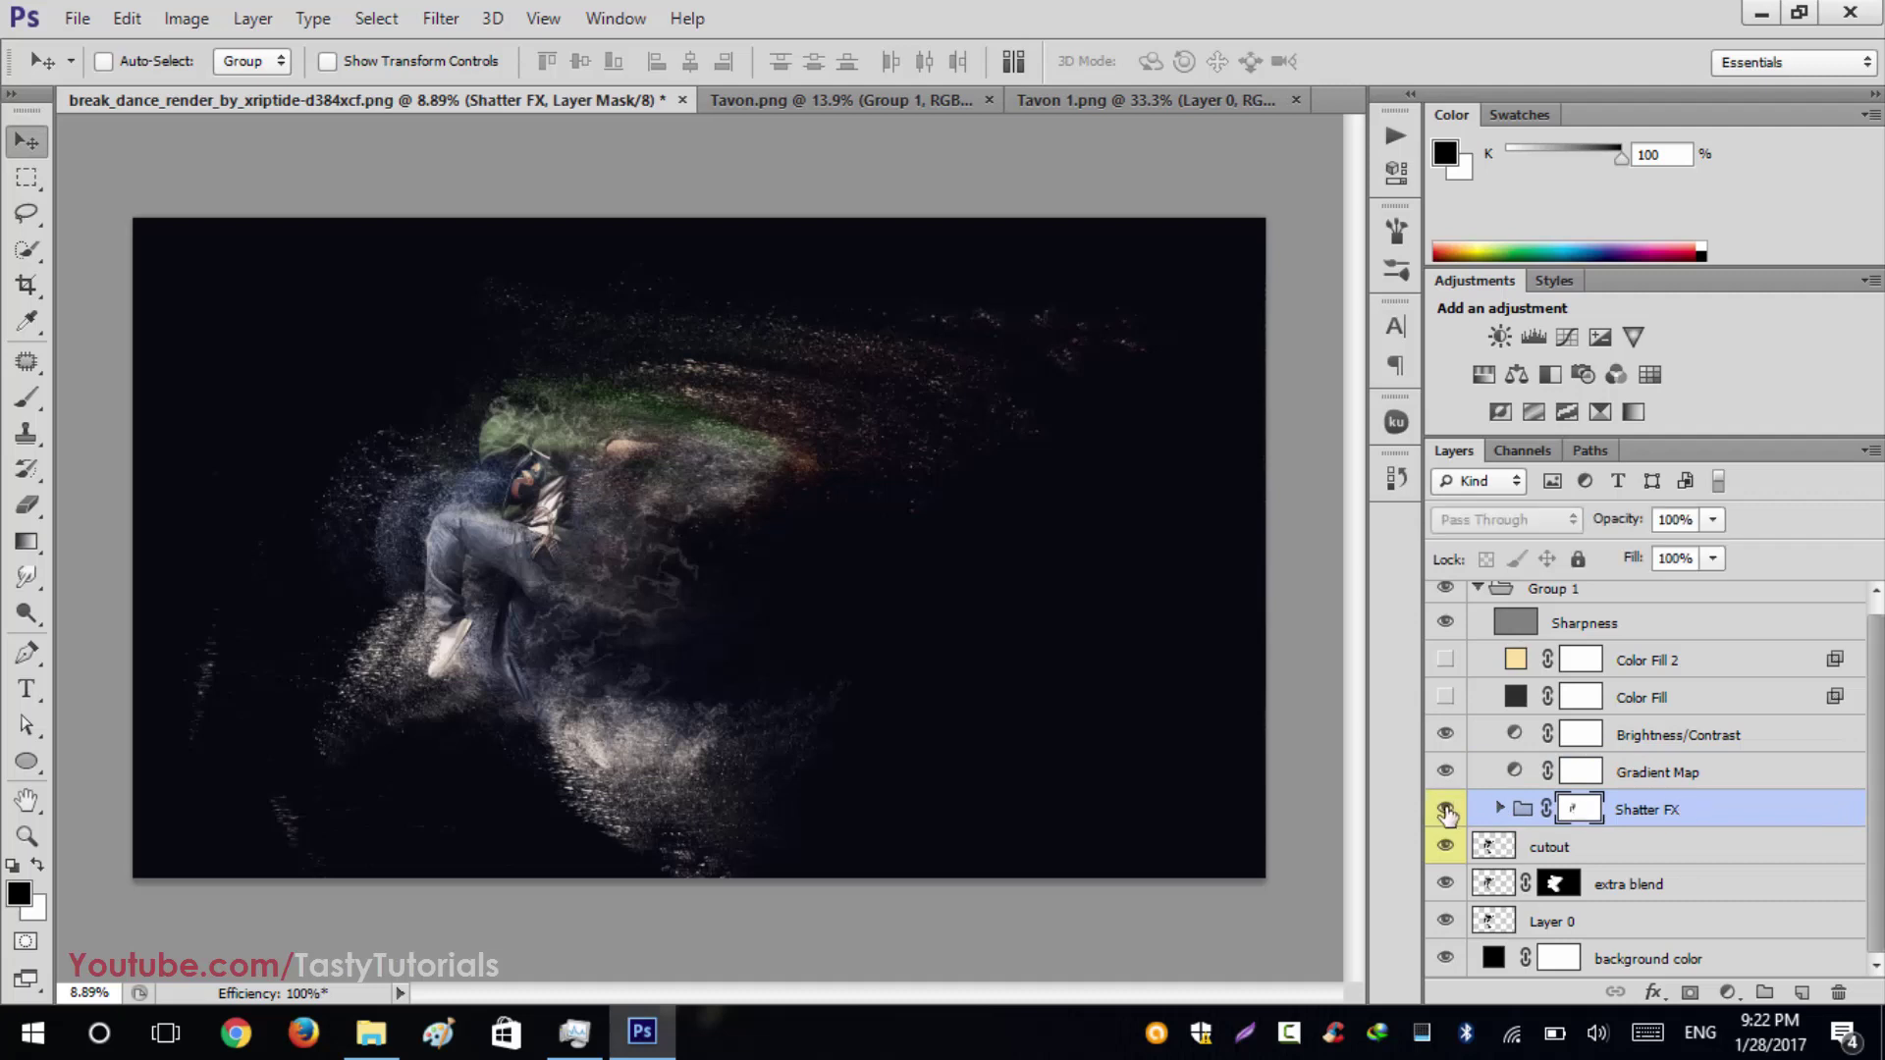
pyautogui.click(1500, 807)
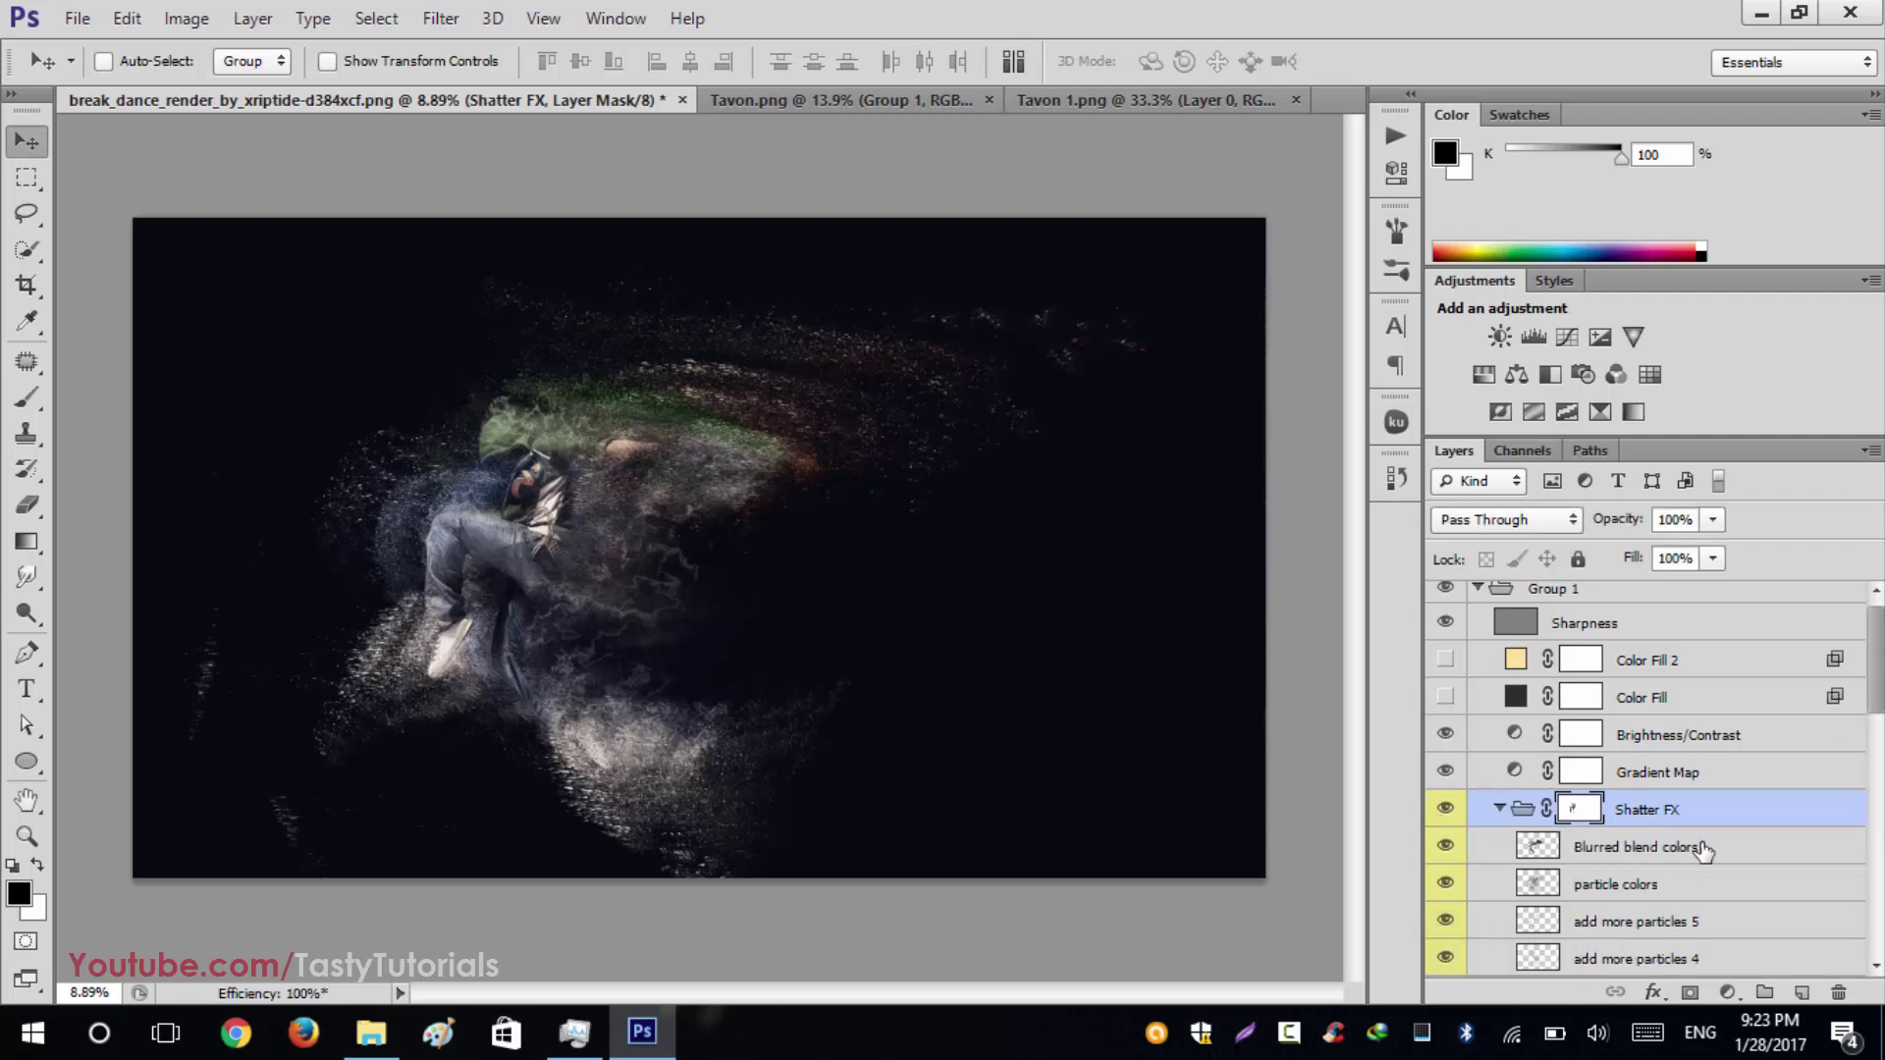
pyautogui.scroll(-3, 1679, 850)
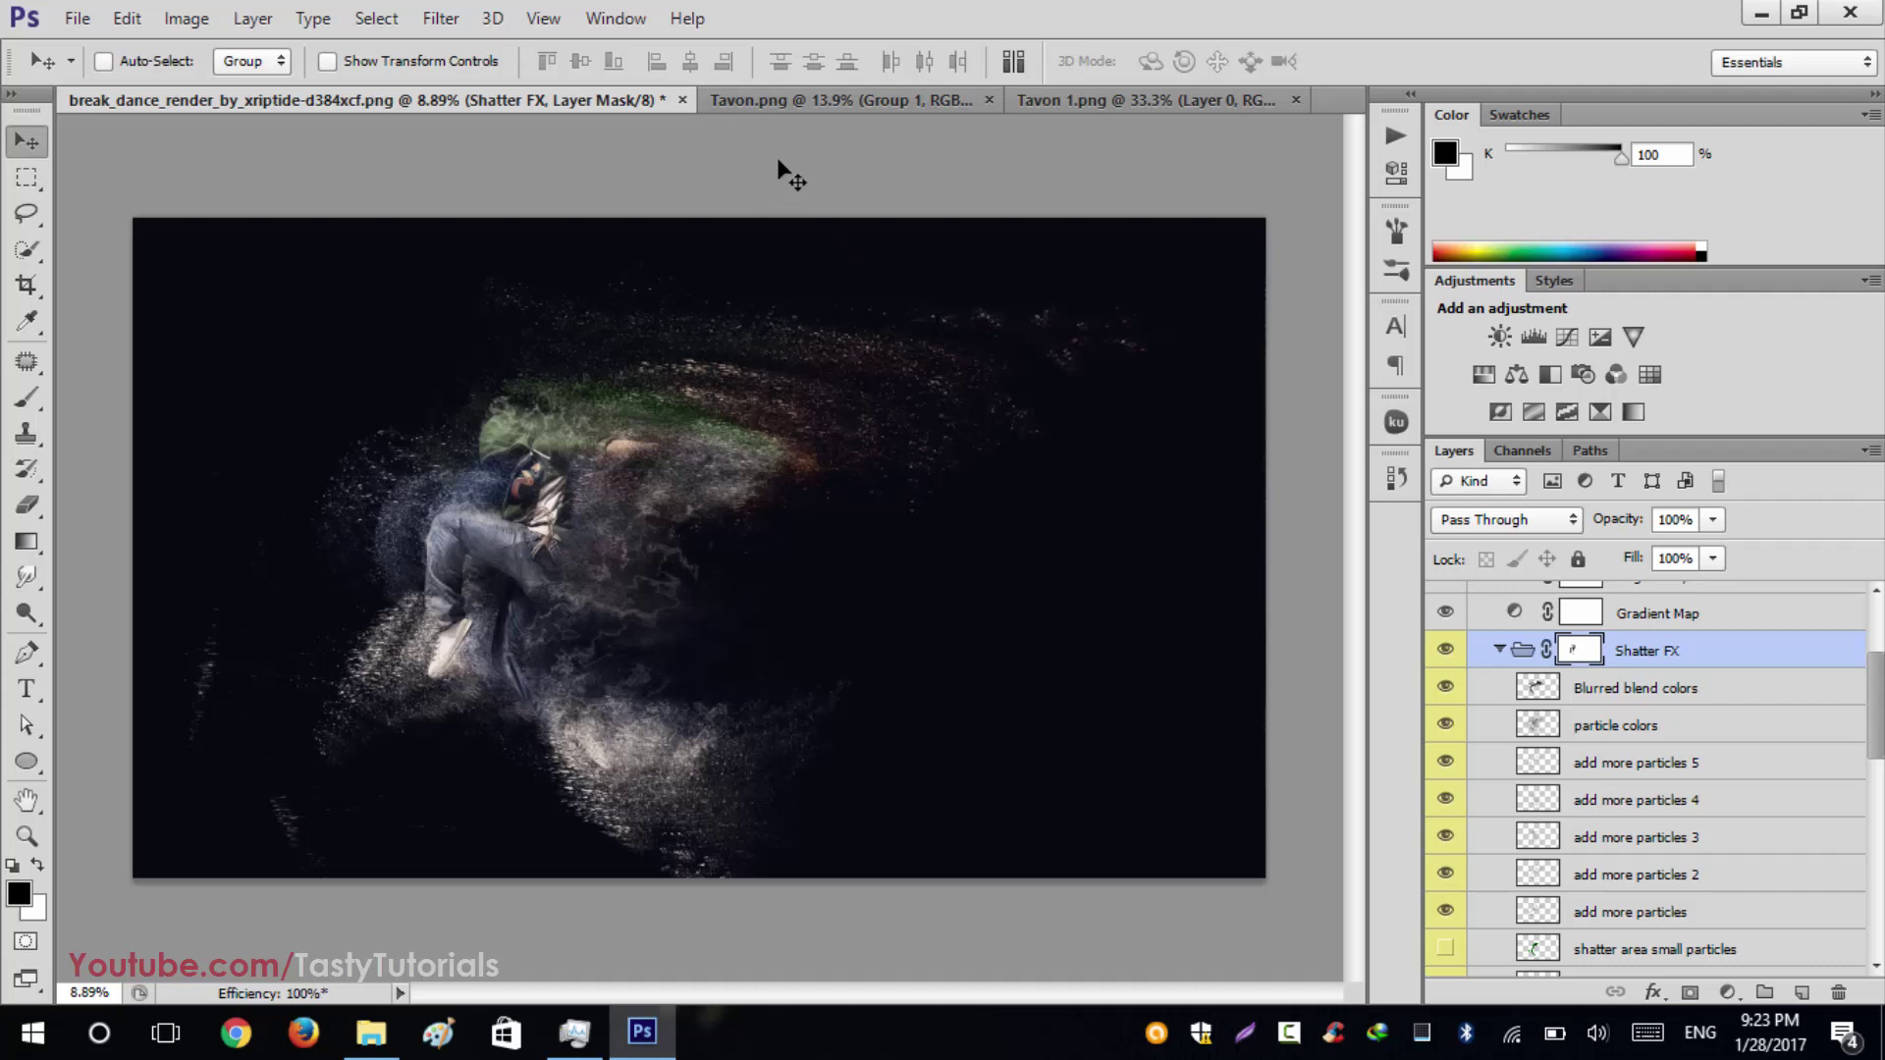
# Step: Switch to the Tavon.png document and make Group 1 visible over the football player
pyautogui.click(795, 99)
pyautogui.scroll(1, 953, 482)
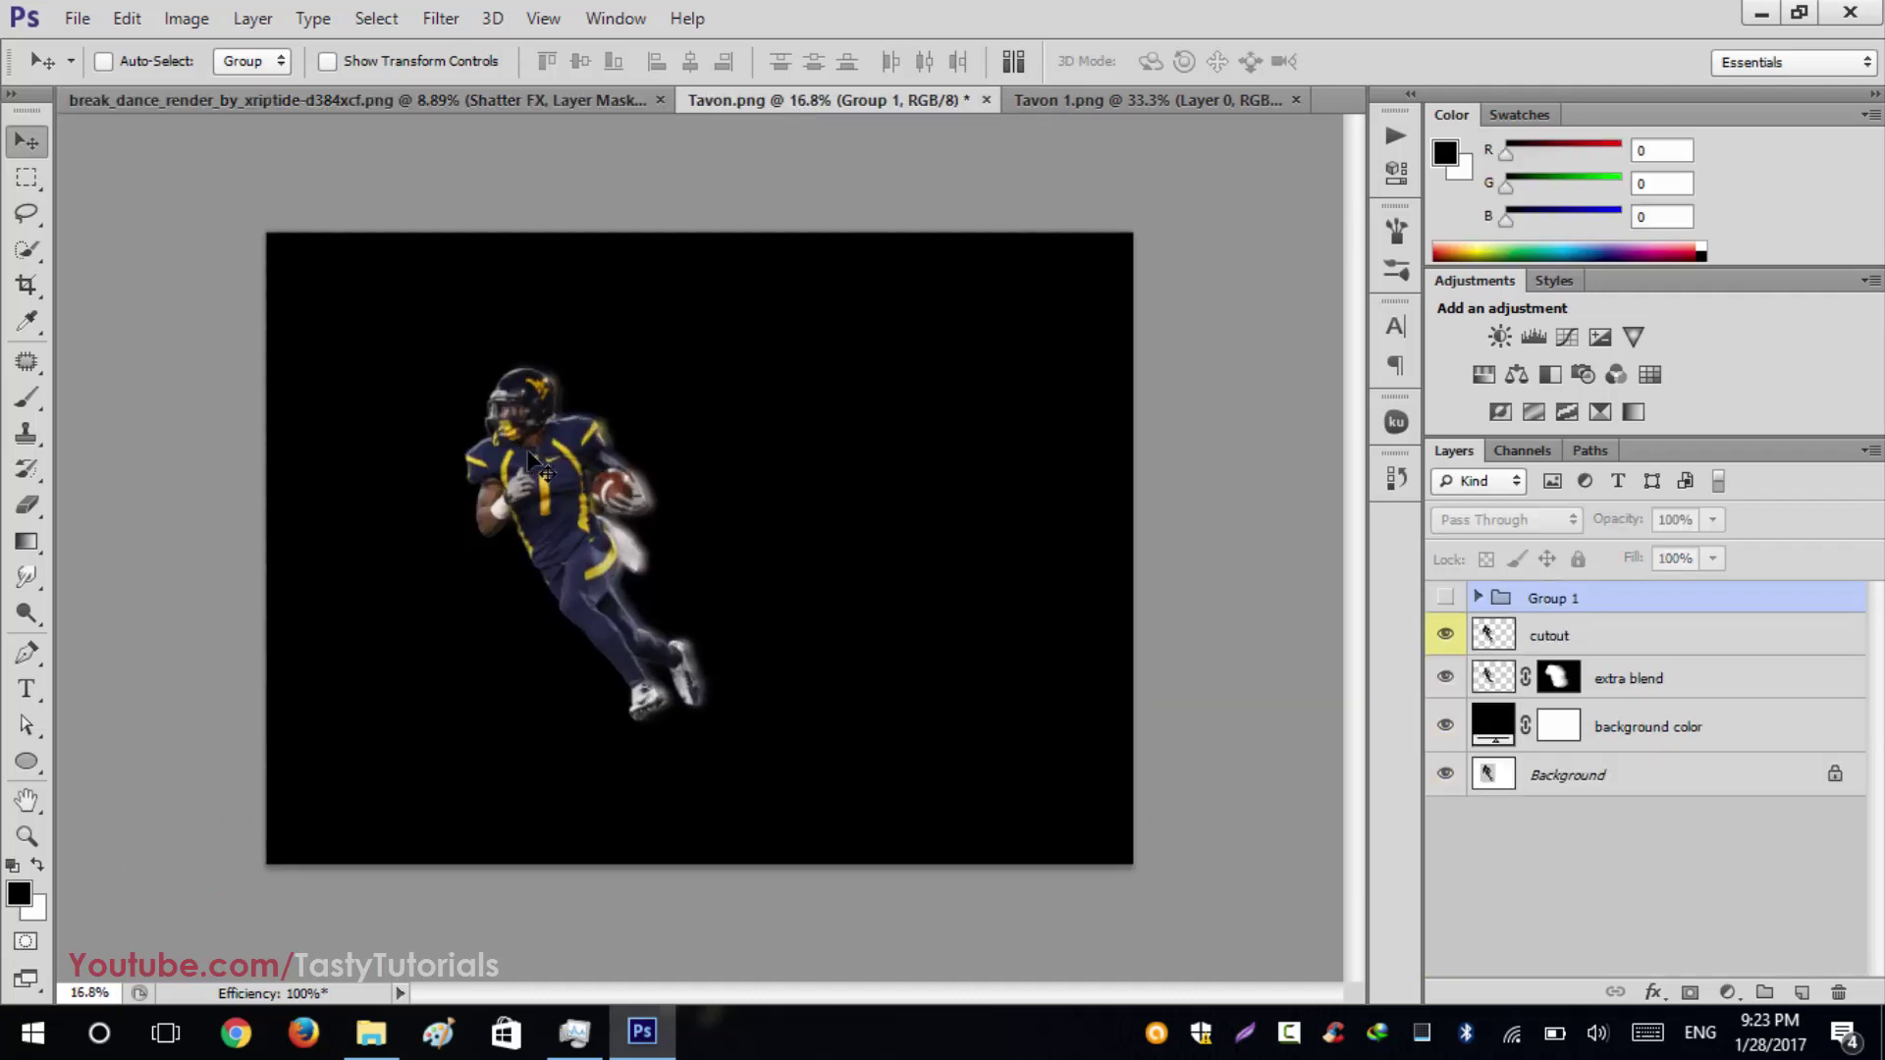
pyautogui.scroll(1, 1277, 608)
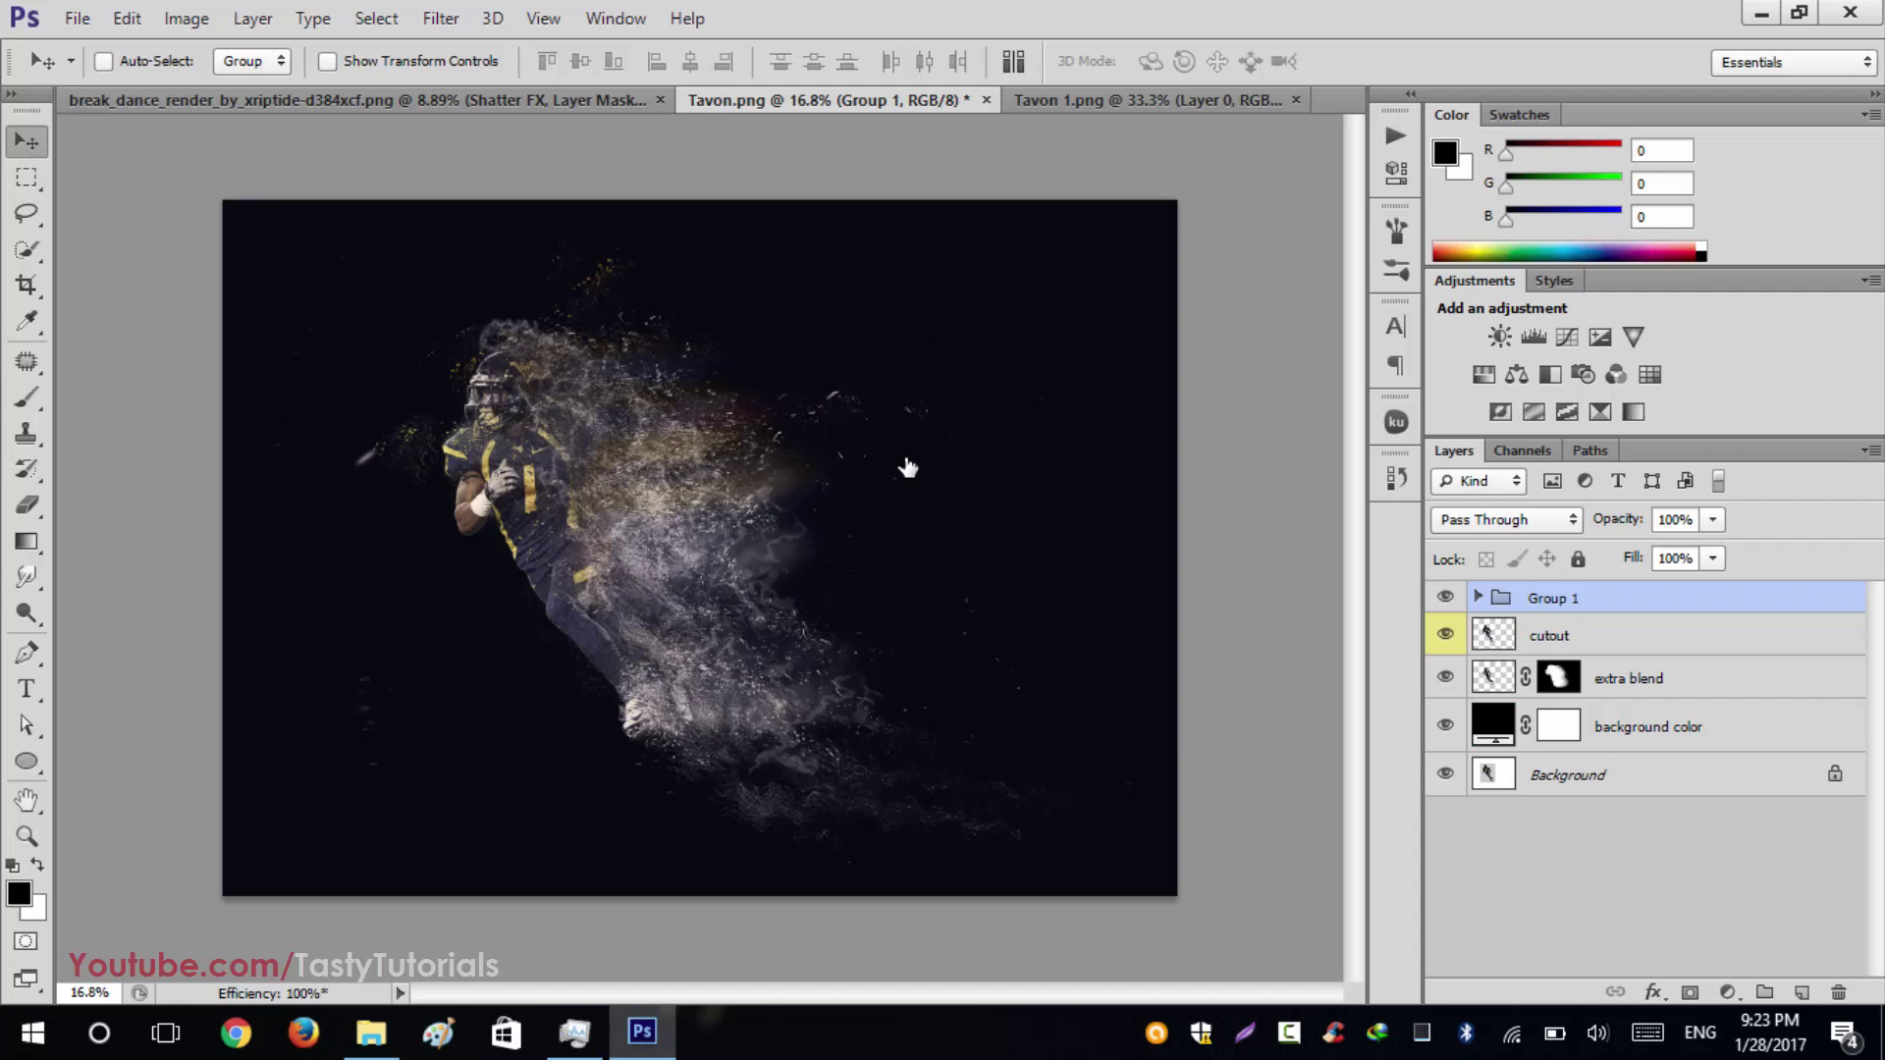
# Step: Expand Group 1 in Tavon.png, review its layers down to the Shatter FX group, and collapse it again
pyautogui.click(1576, 639)
pyautogui.click(1485, 603)
pyautogui.click(1478, 597)
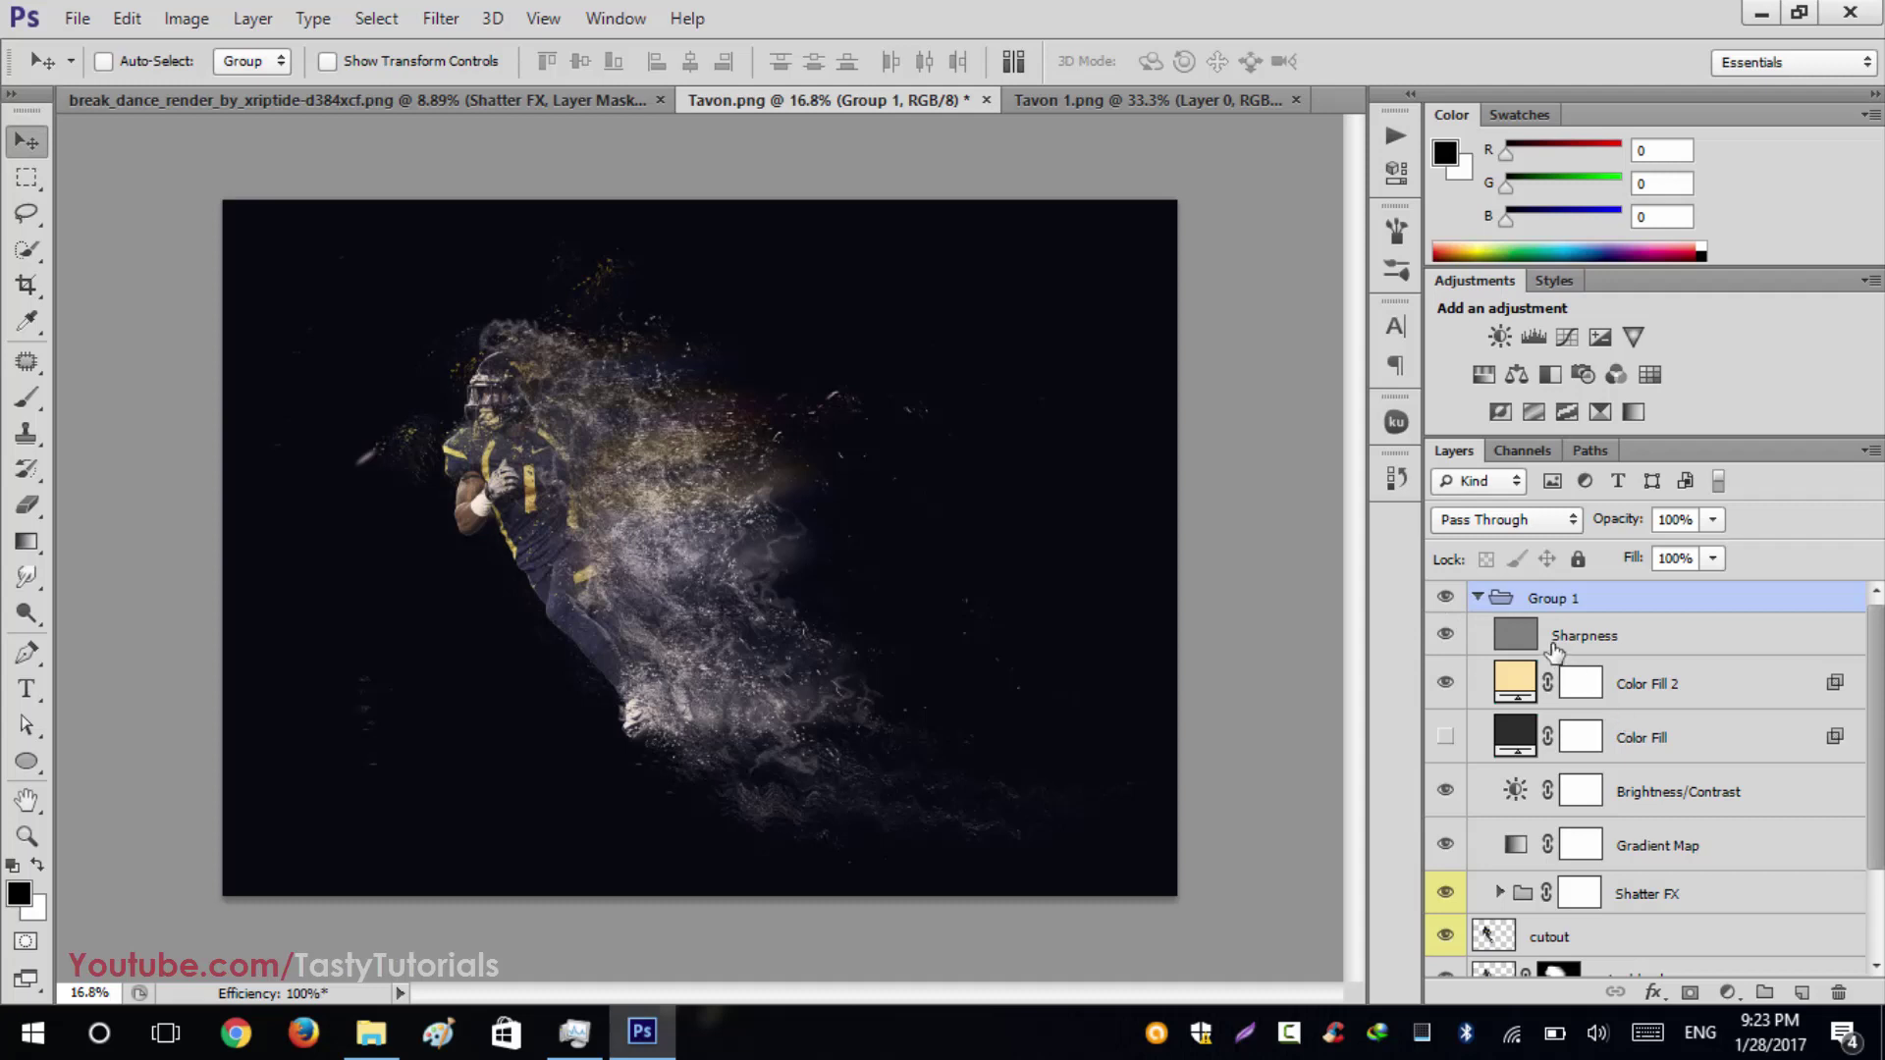
pyautogui.scroll(-1, 1629, 782)
pyautogui.scroll(-3, 1630, 782)
pyautogui.click(1645, 775)
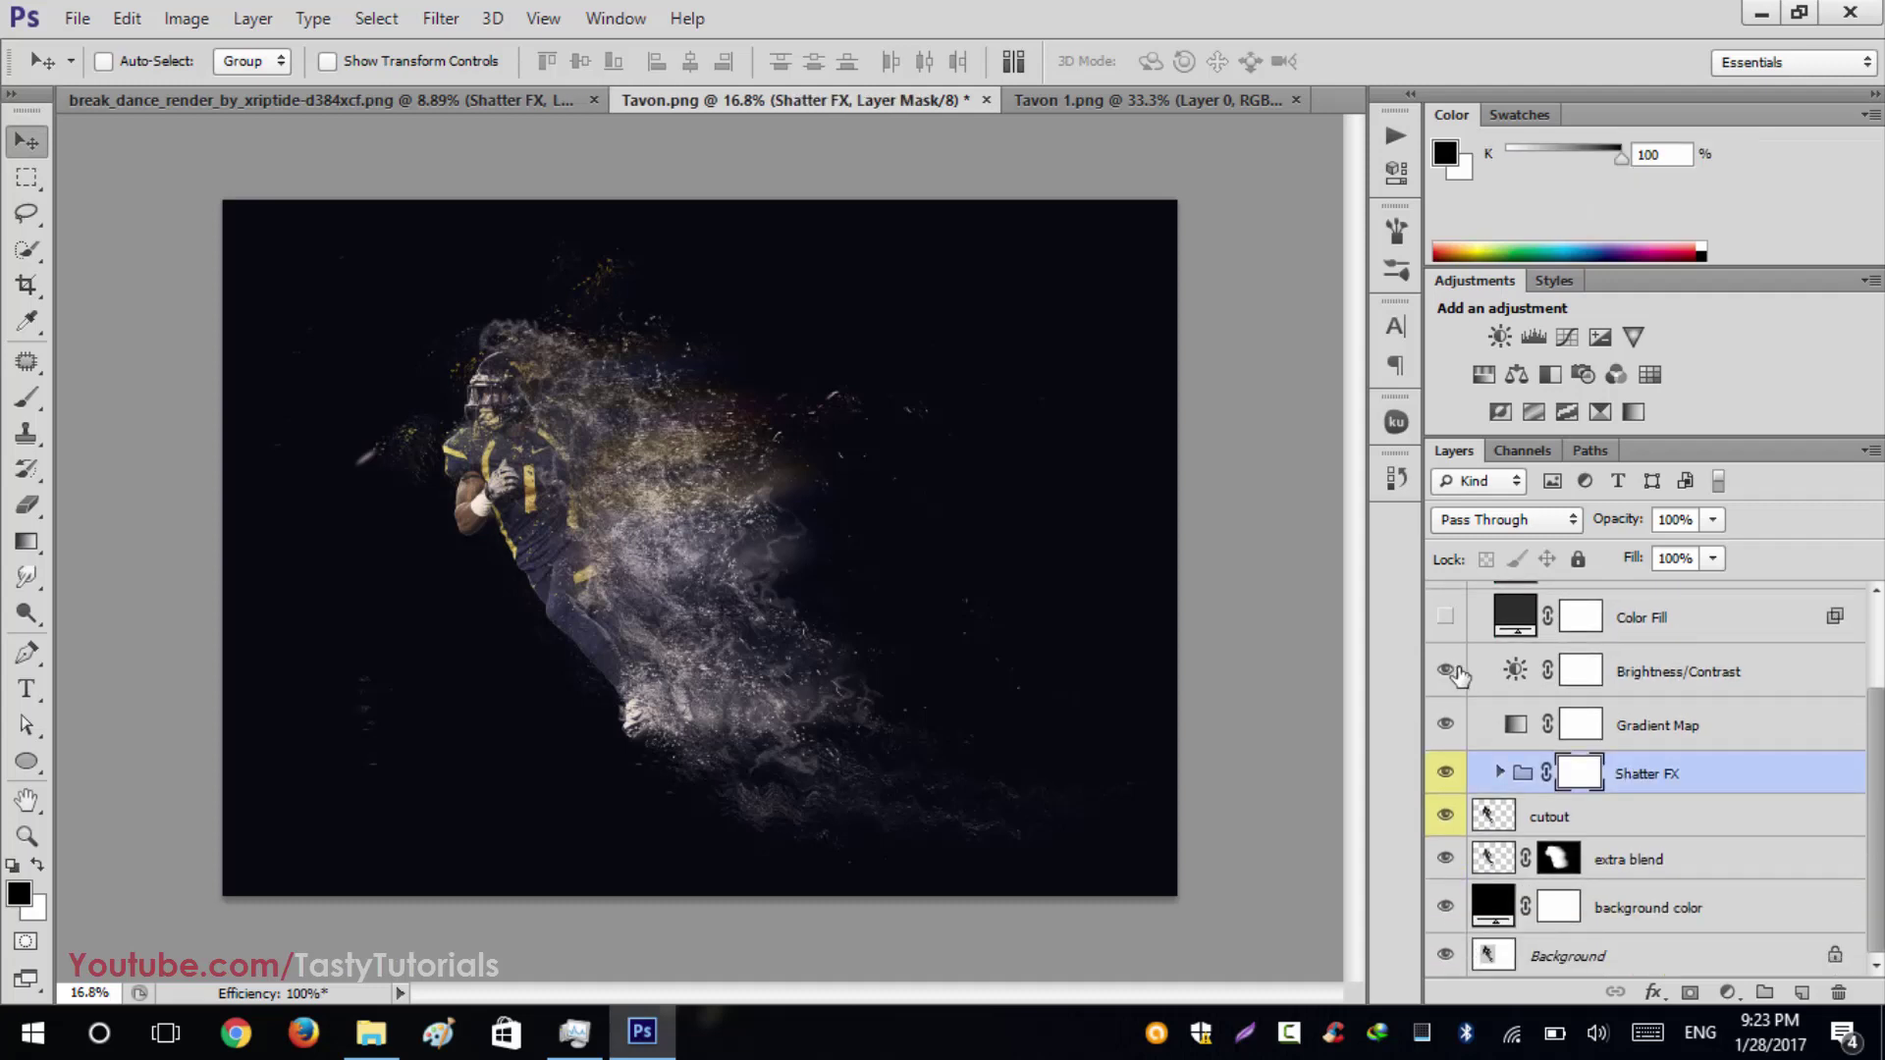
pyautogui.scroll(4, 1457, 675)
pyautogui.click(1478, 598)
pyautogui.click(1478, 598)
pyautogui.click(1478, 598)
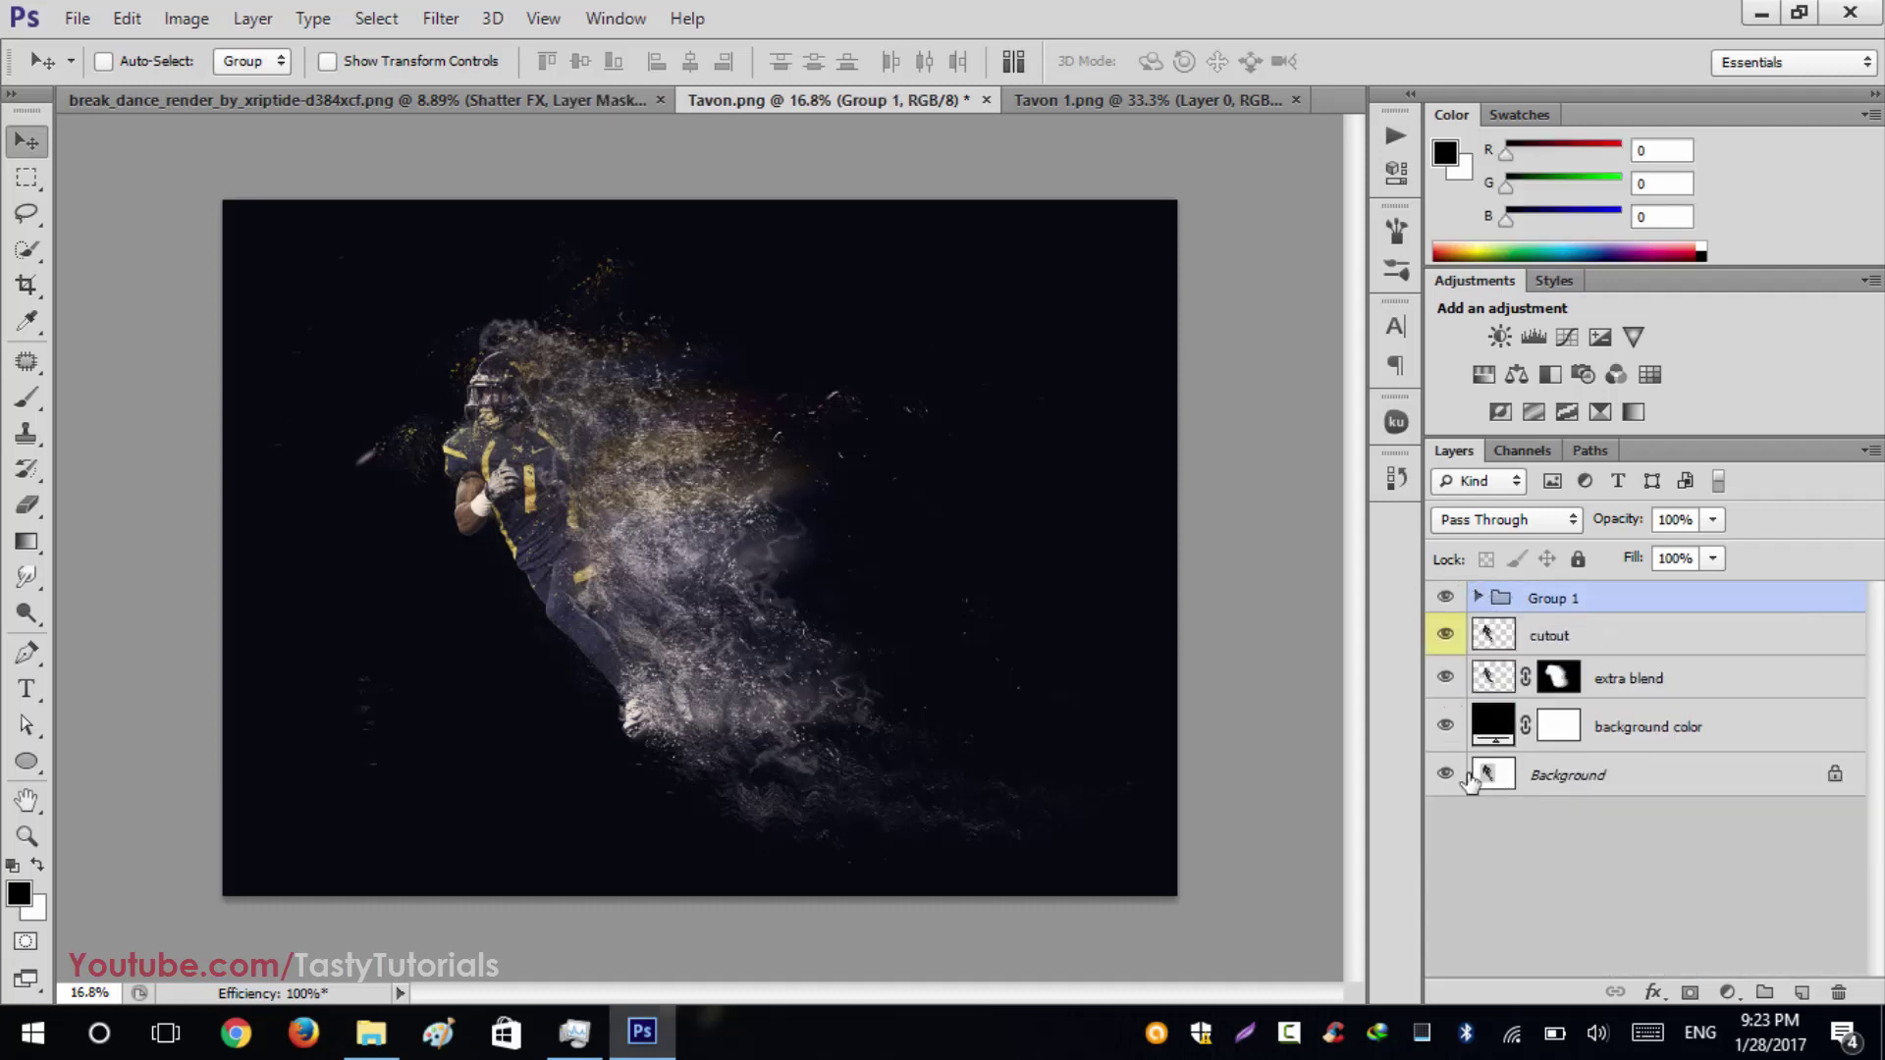
pyautogui.click(1532, 820)
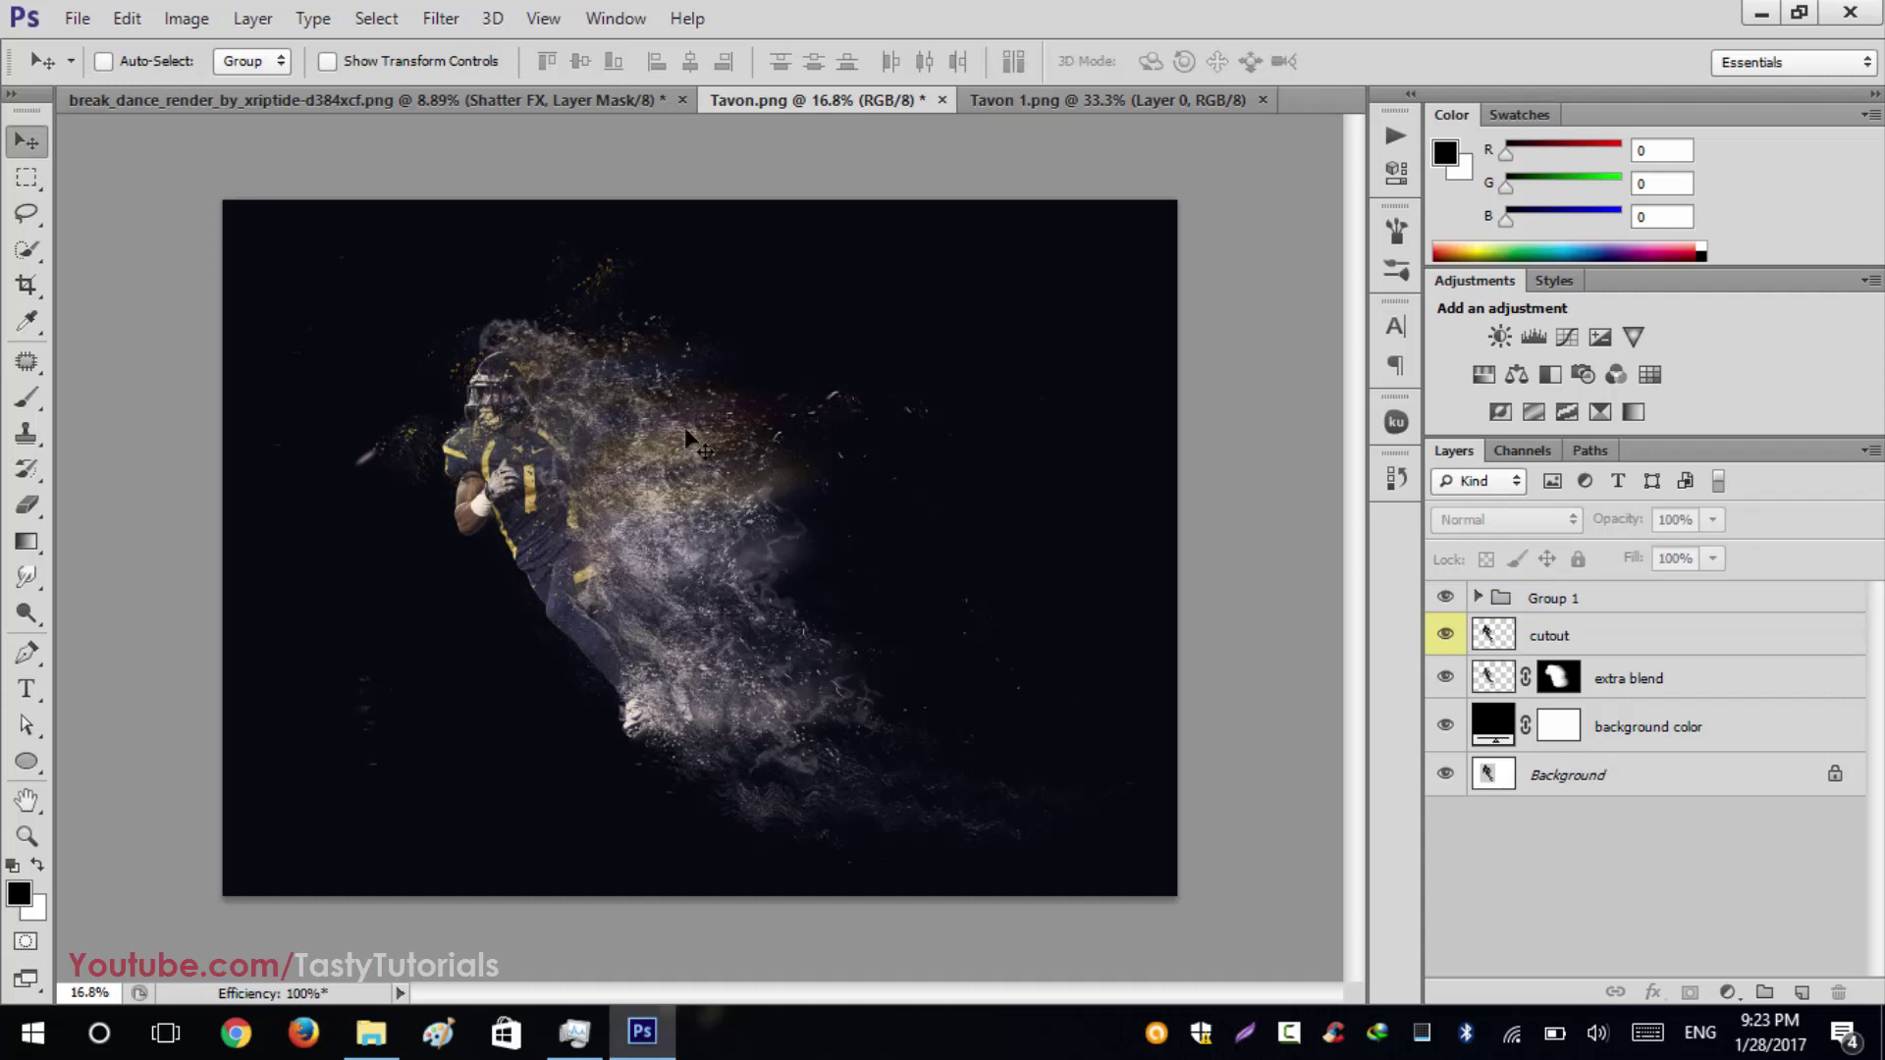
# Step: Switch to the Tavon 1.png document and inspect the football player cutout on its transparent background
pyautogui.click(1044, 106)
pyautogui.scroll(-1, 604, 544)
pyautogui.scroll(-1, 601, 531)
pyautogui.scroll(3, 601, 531)
pyautogui.scroll(-2, 601, 531)
pyautogui.scroll(2, 601, 531)
pyautogui.scroll(-1, 601, 531)
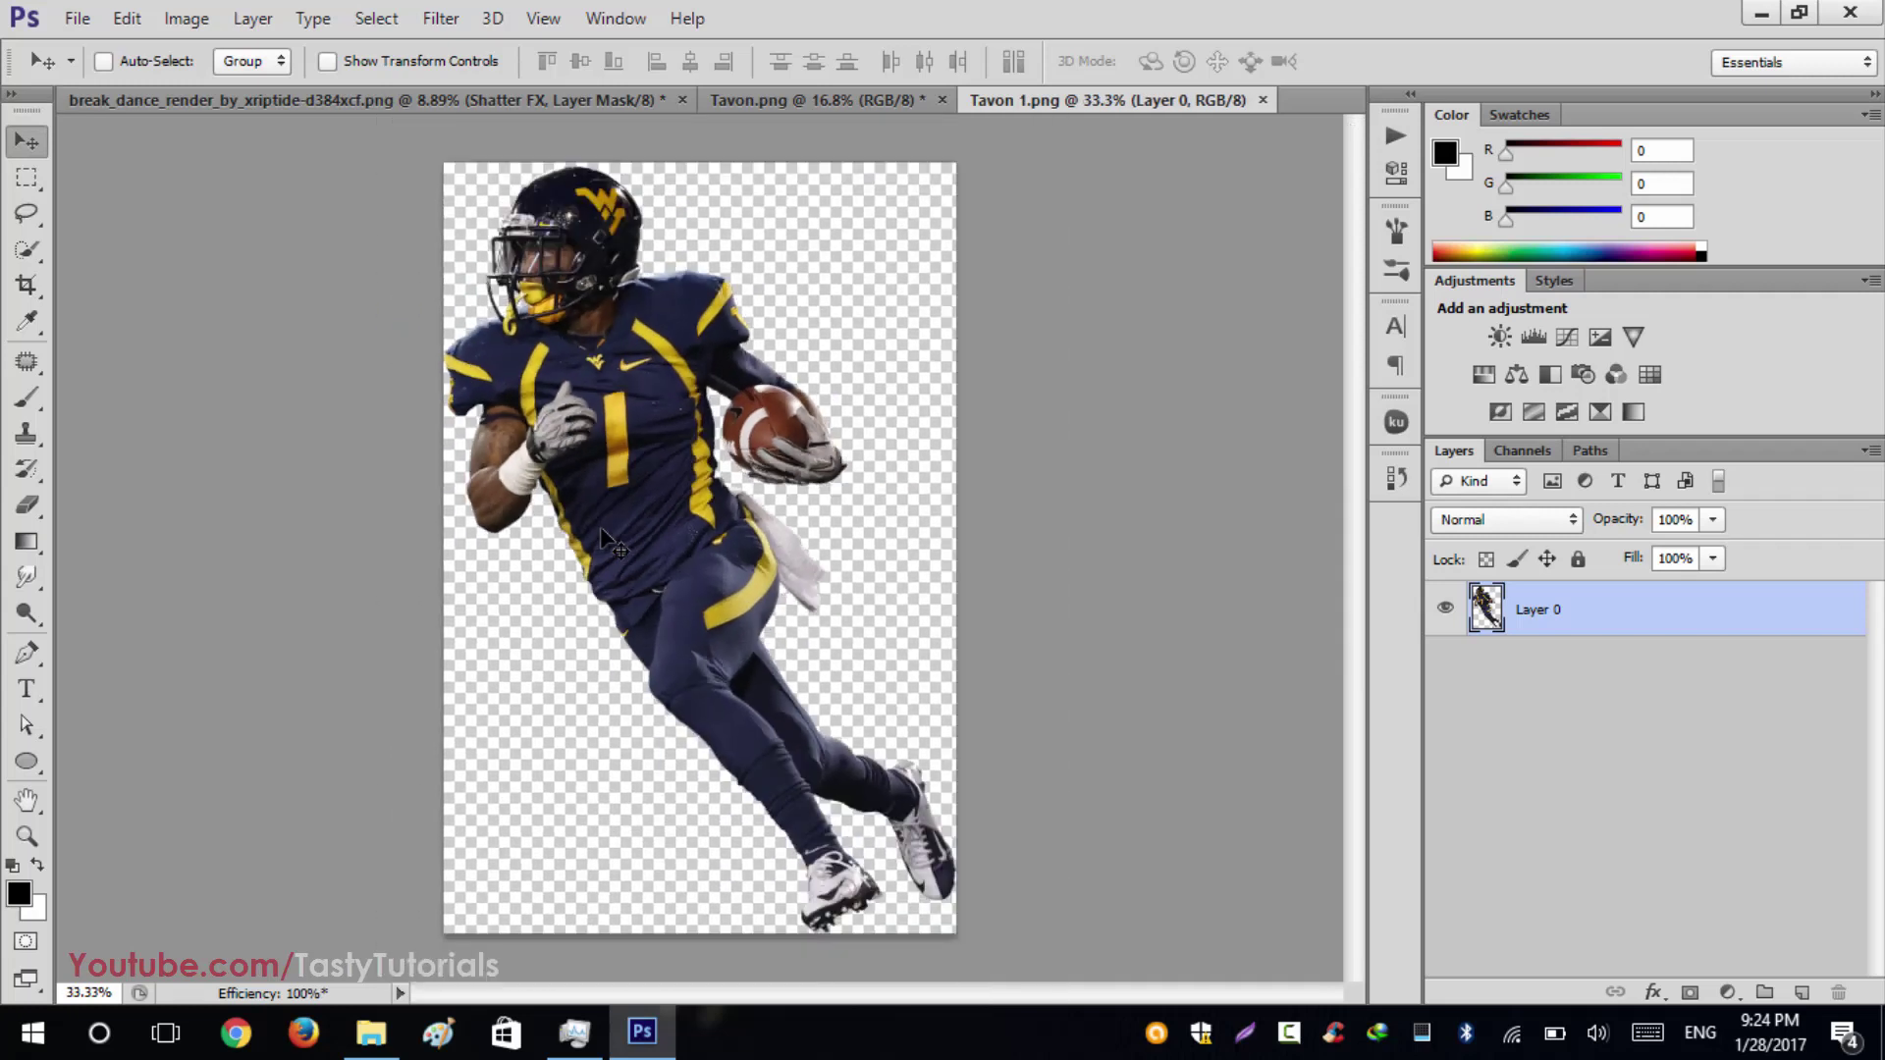
pyautogui.scroll(-1, 601, 529)
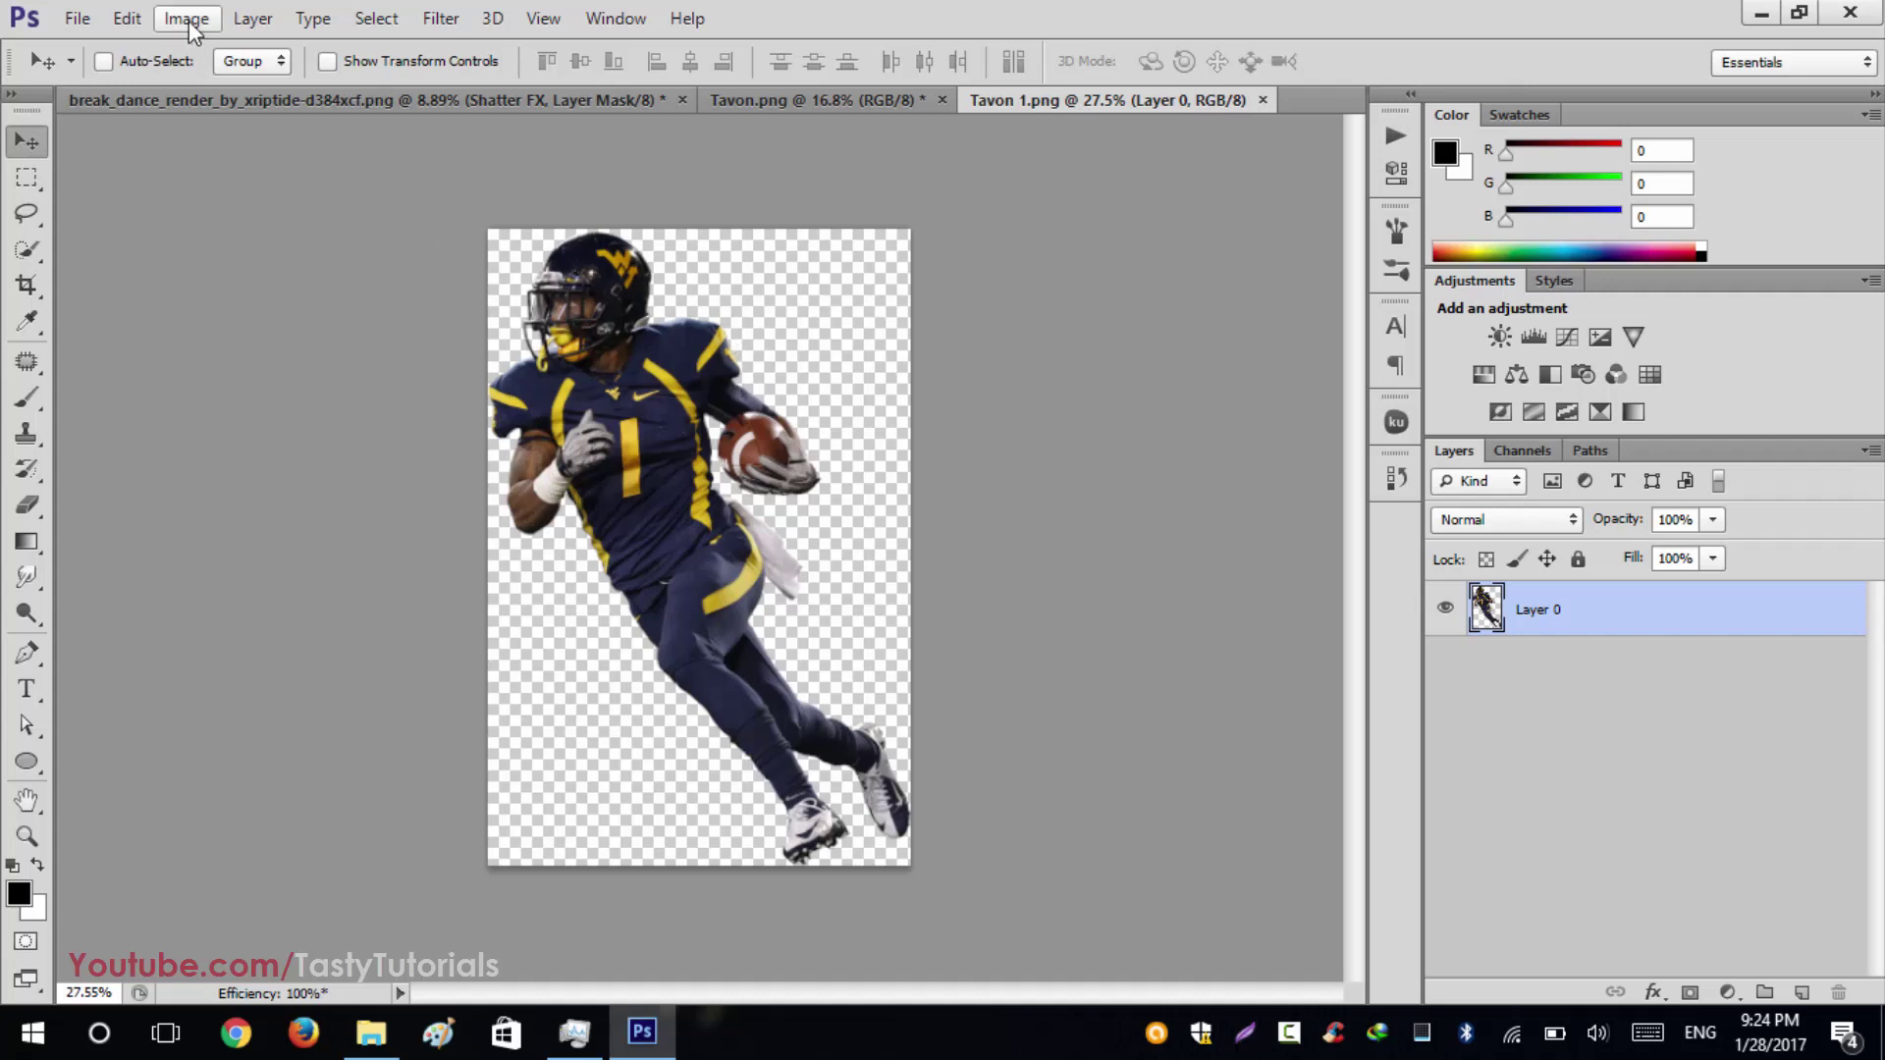
# Step: Check the colour mode and bit depth of Tavon 1.png without changing them
pyautogui.click(253, 18)
pyautogui.click(187, 17)
pyautogui.click(187, 18)
pyautogui.moveTo(235, 51)
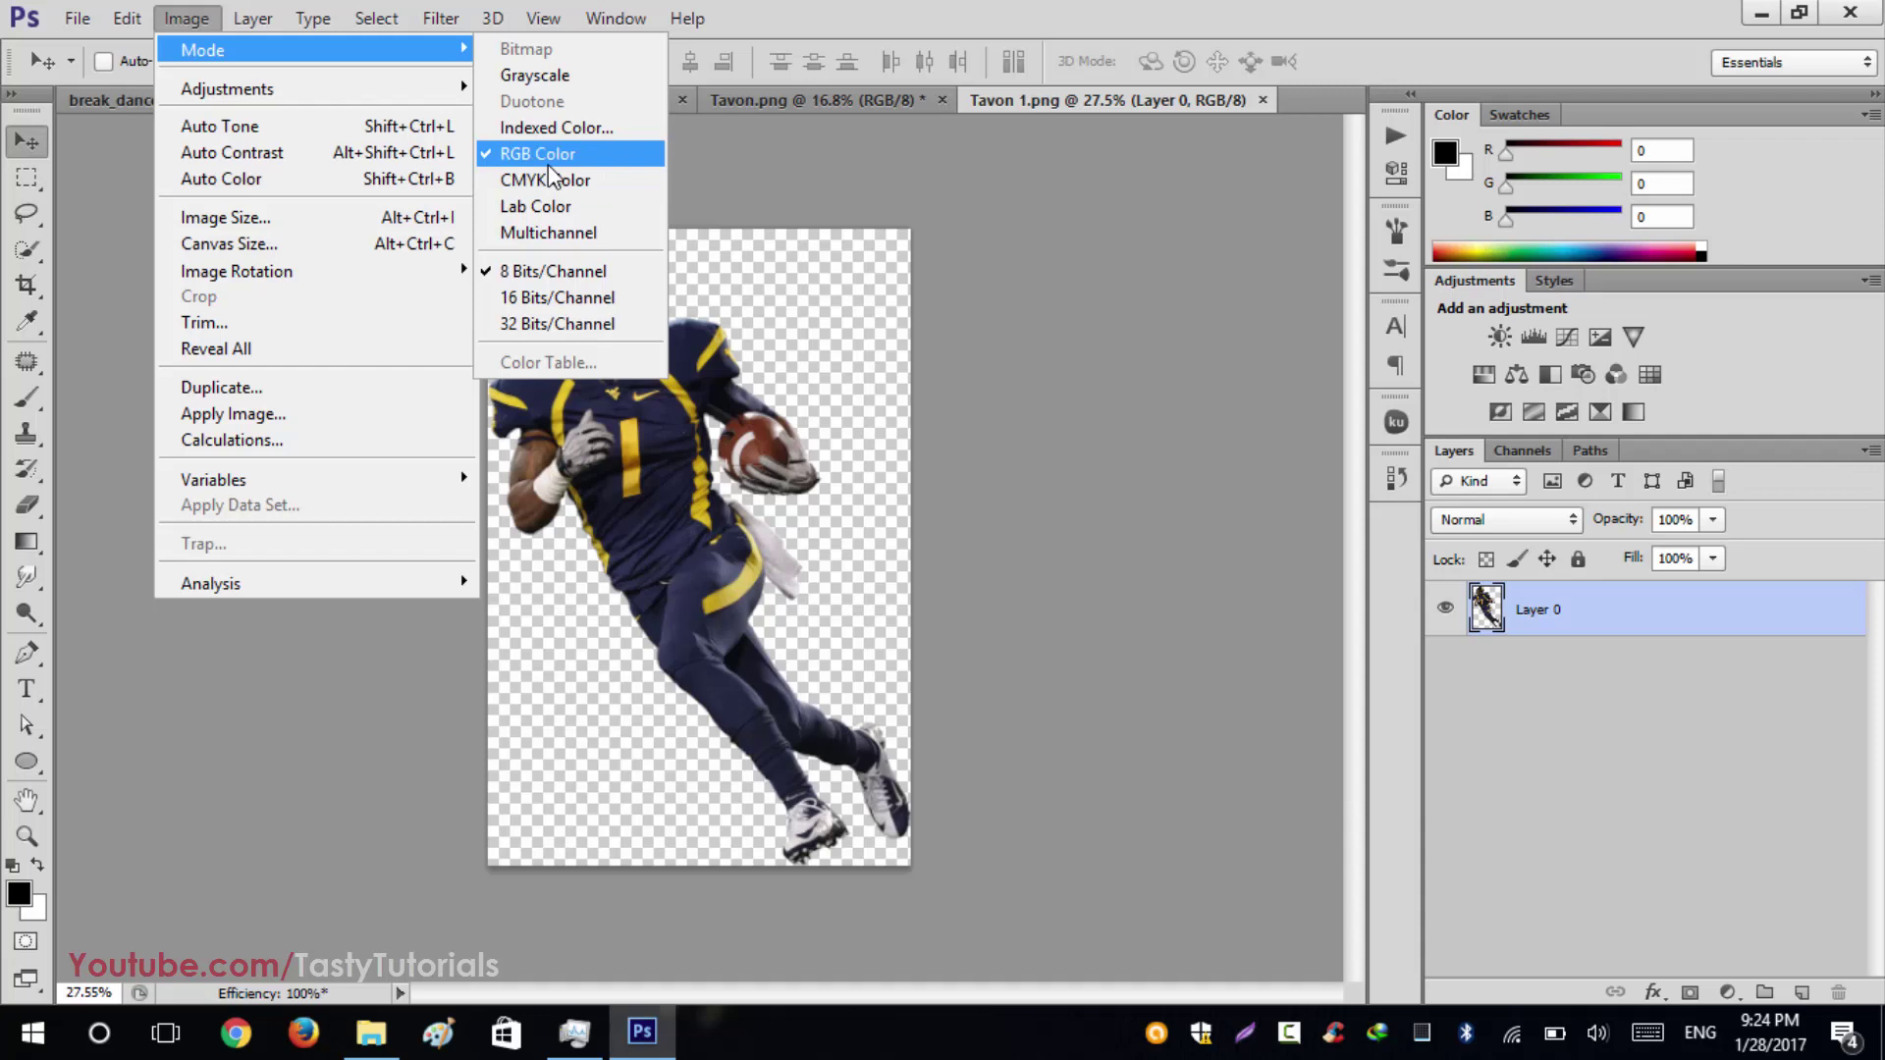
pyautogui.click(831, 11)
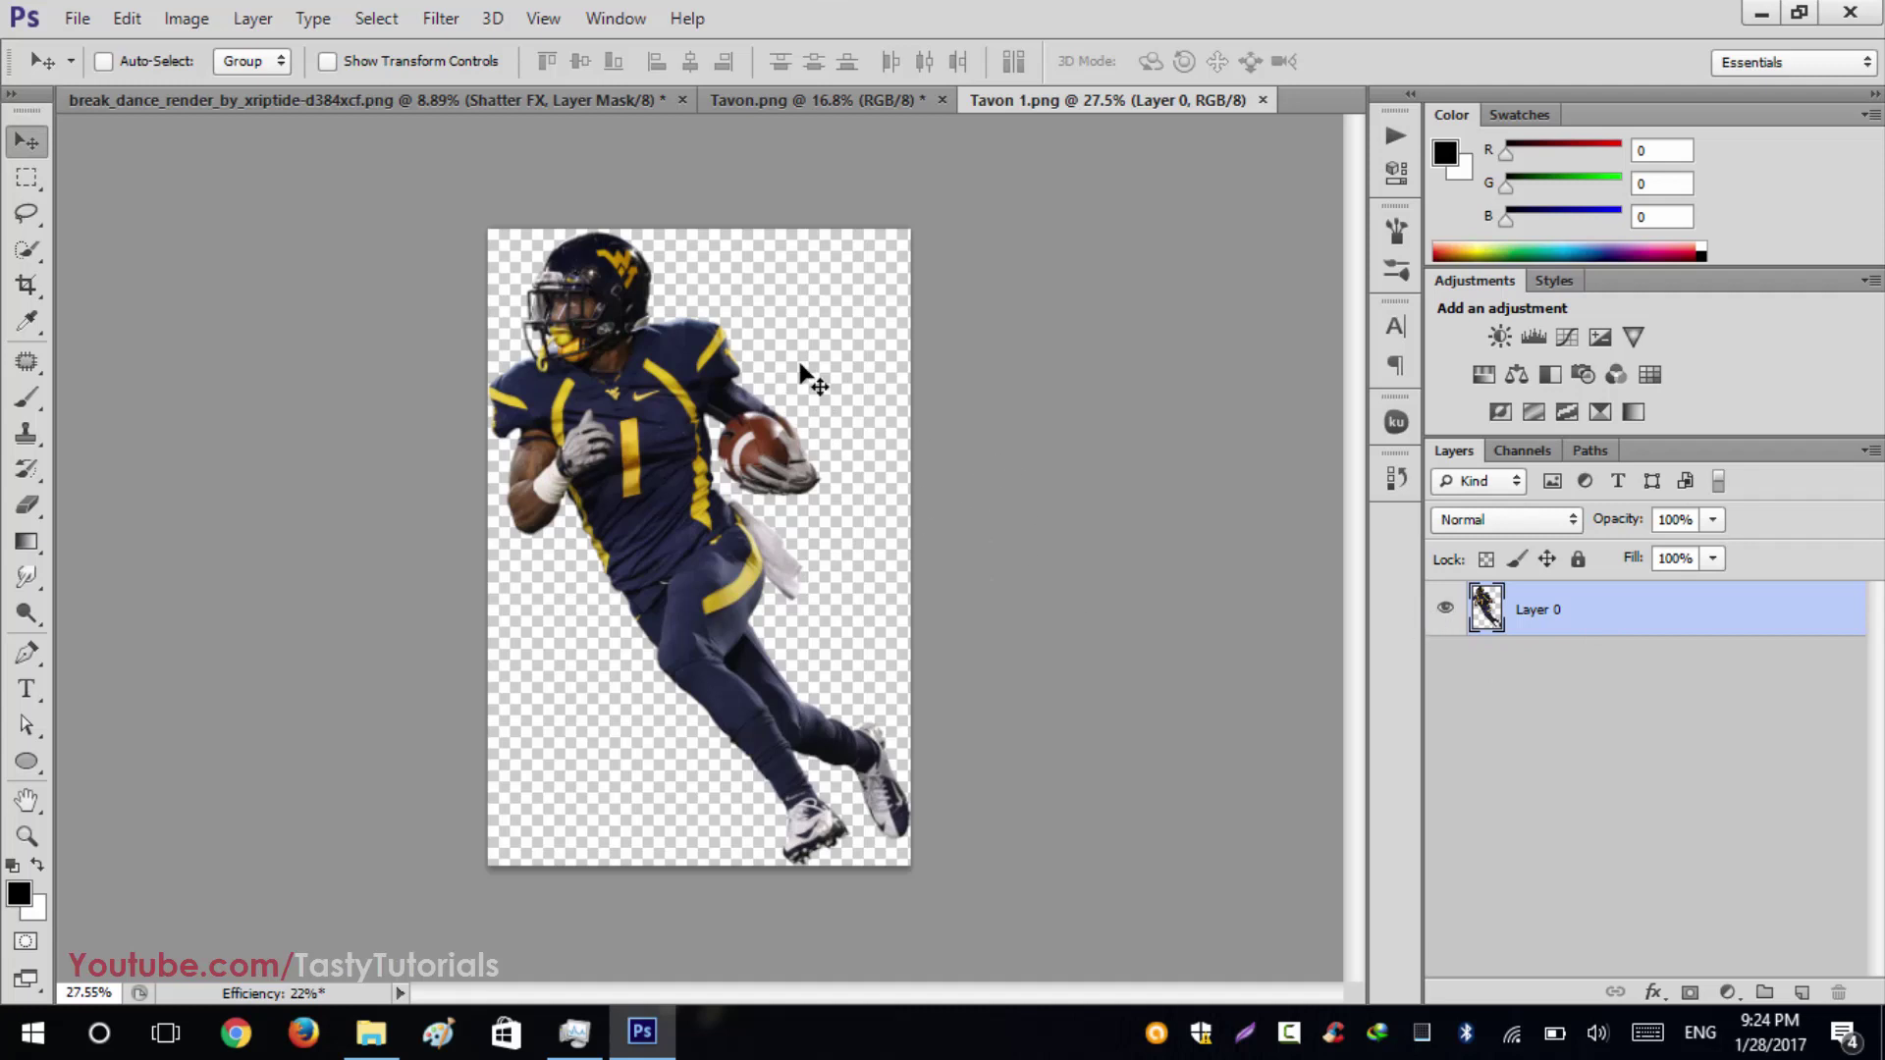
# Step: Open the Image Size settings for Tavon 1.png and check the pixel width and height
pyautogui.click(187, 18)
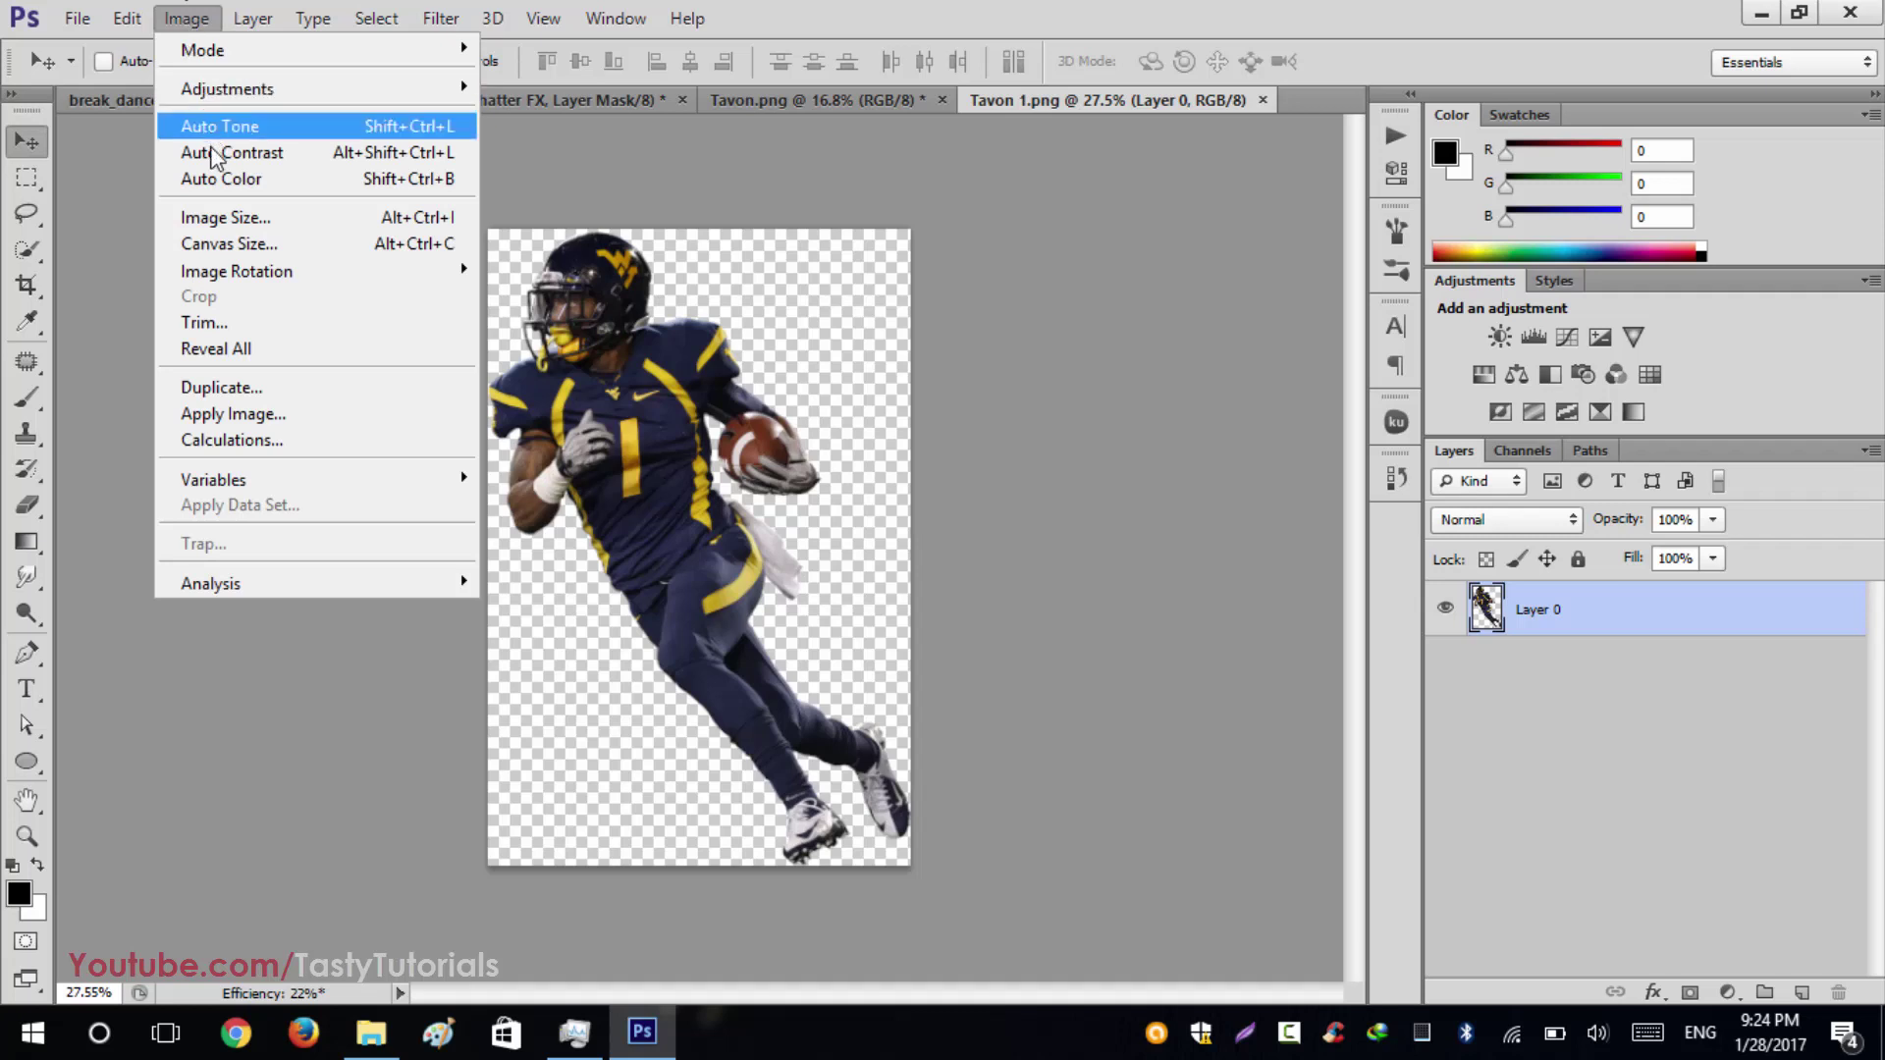
pyautogui.click(228, 218)
pyautogui.click(901, 252)
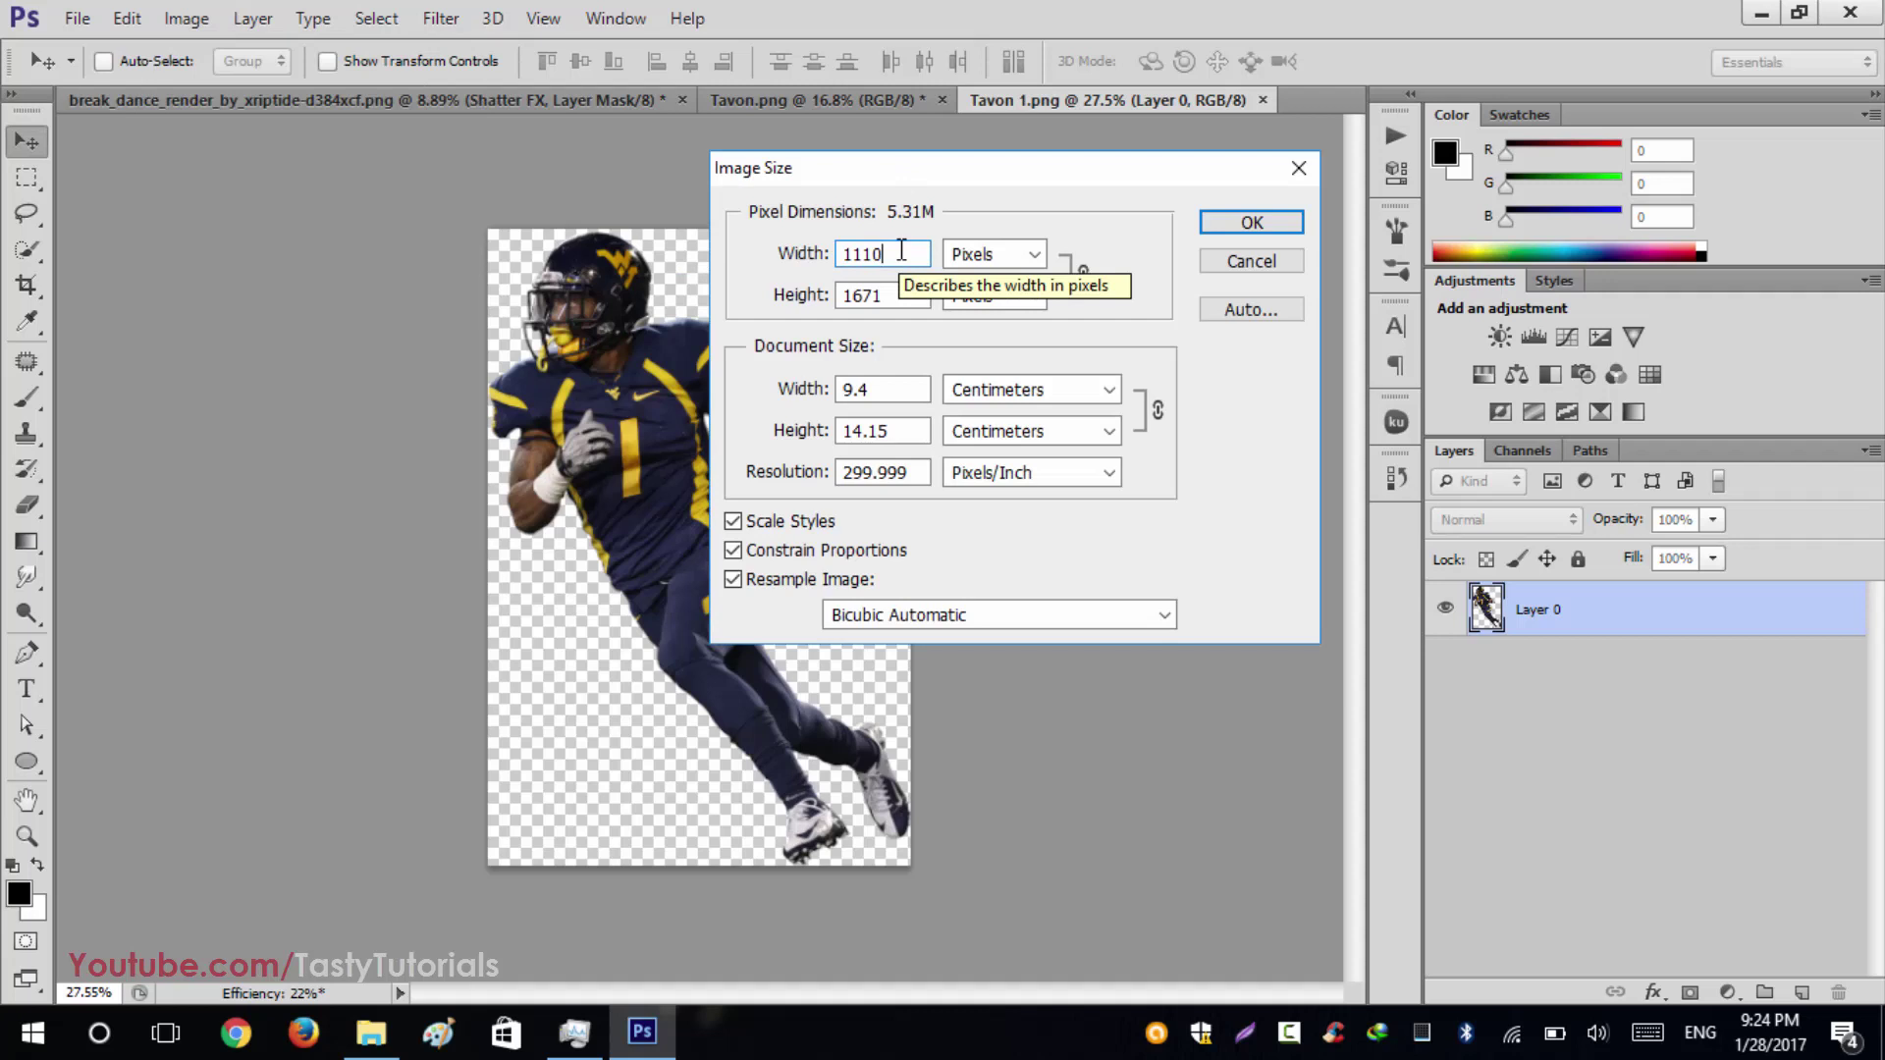
pyautogui.moveTo(898, 258); pyautogui.dragTo(807, 258)
pyautogui.moveTo(925, 295); pyautogui.dragTo(835, 296)
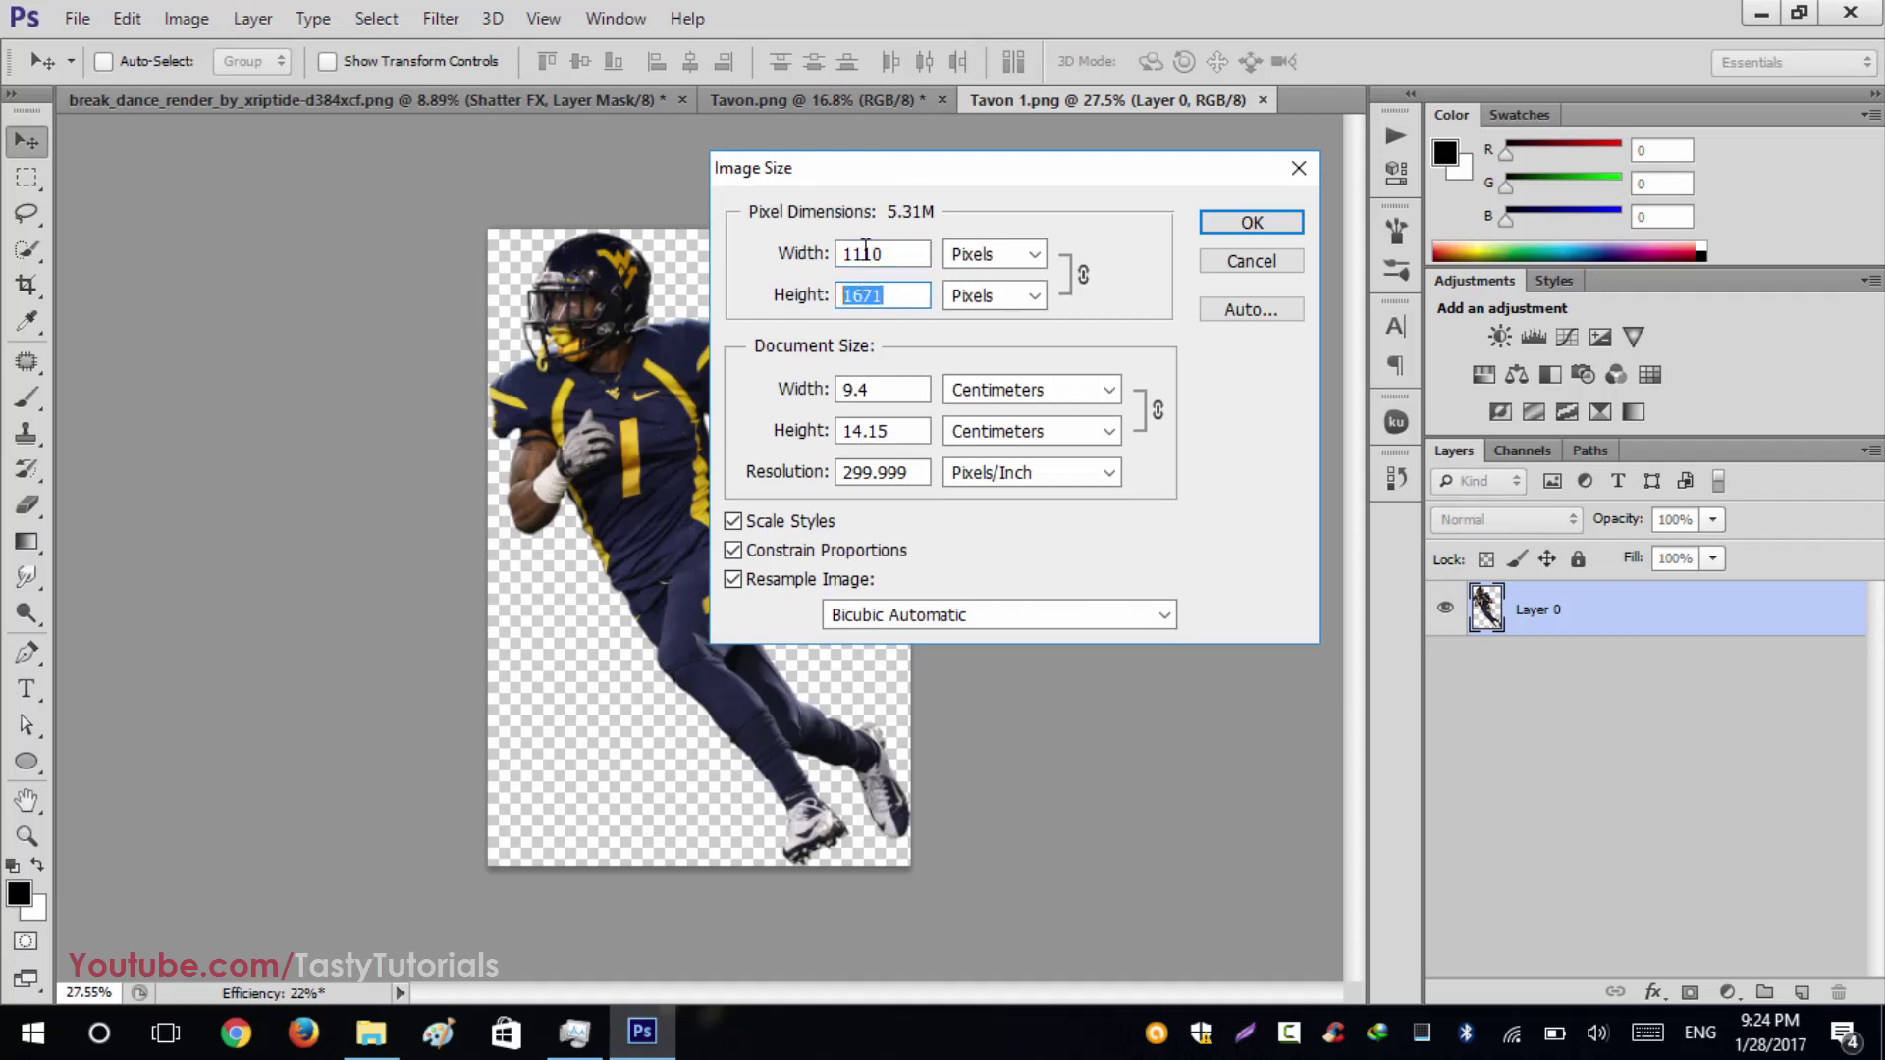
pyautogui.click(905, 289)
pyautogui.moveTo(905, 293); pyautogui.dragTo(840, 297)
# Step: Check the image resolution and accept the Image Size settings
pyautogui.click(913, 475)
pyautogui.doubleClick(913, 475)
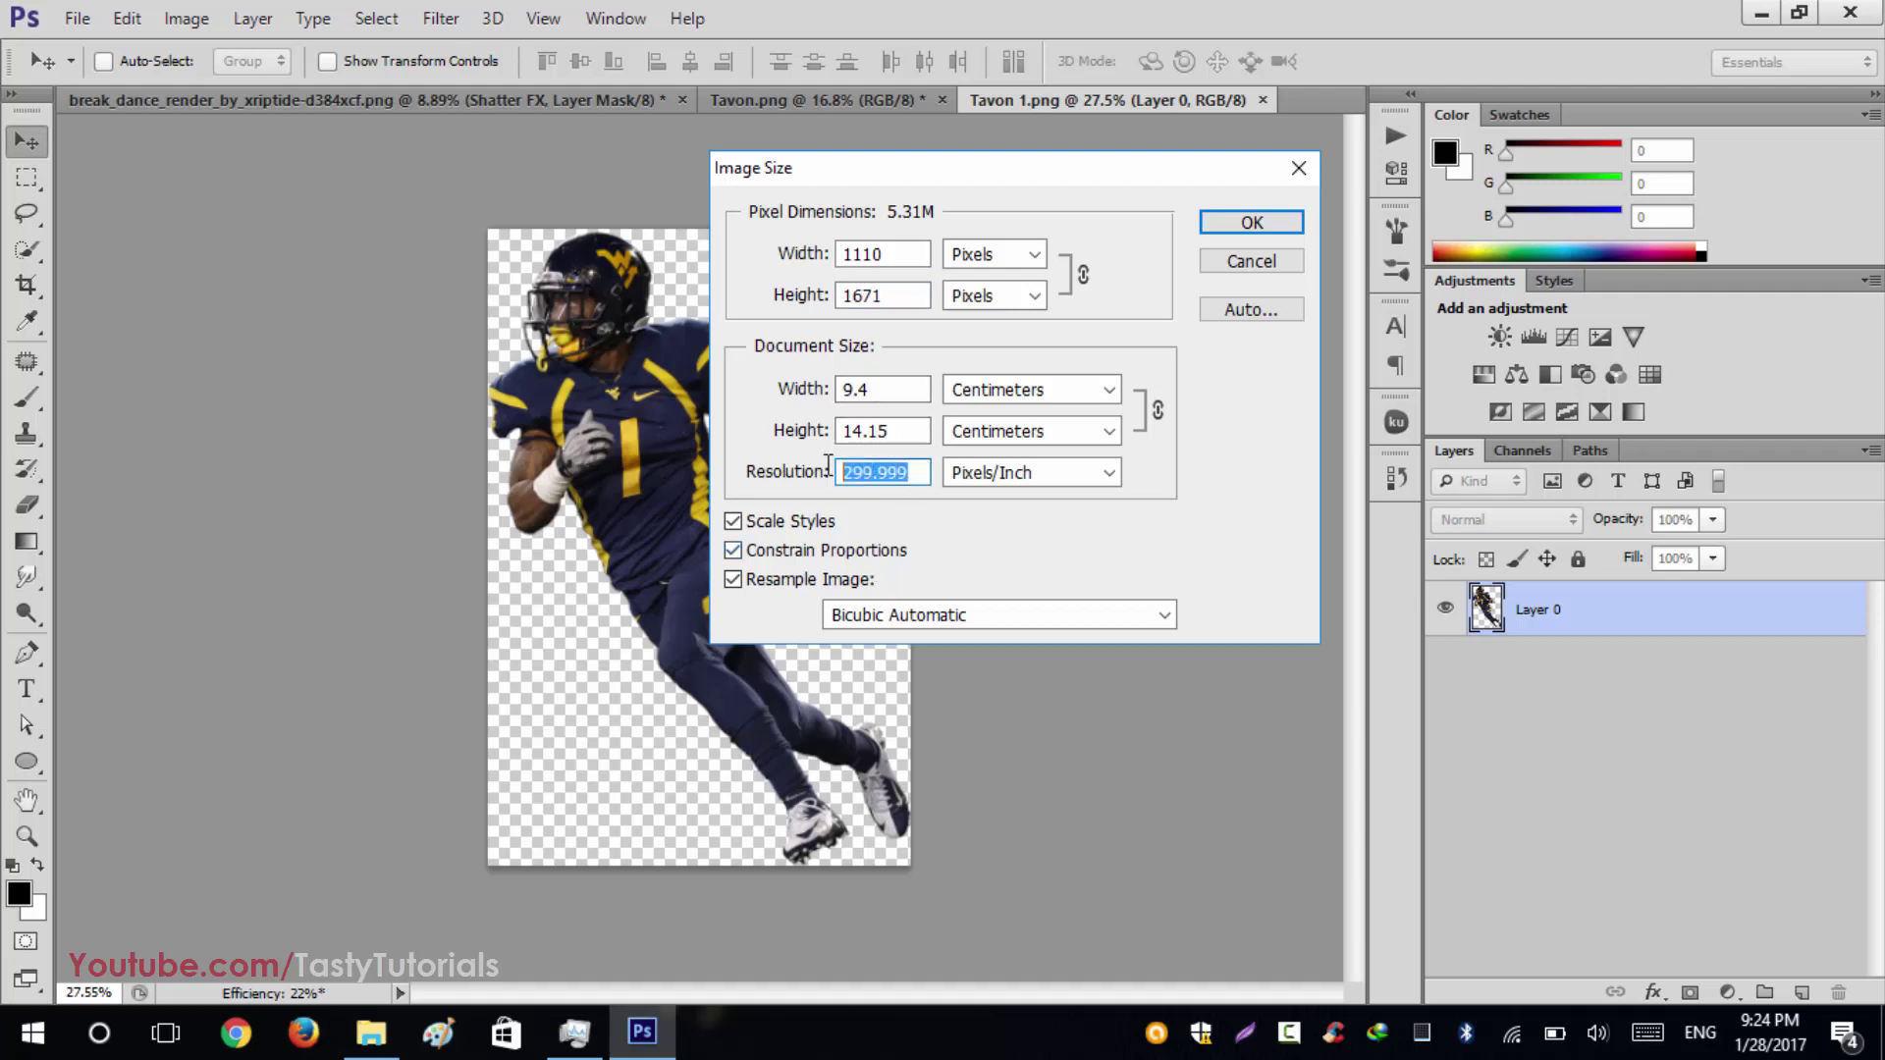
pyautogui.click(922, 469)
pyautogui.doubleClick(911, 473)
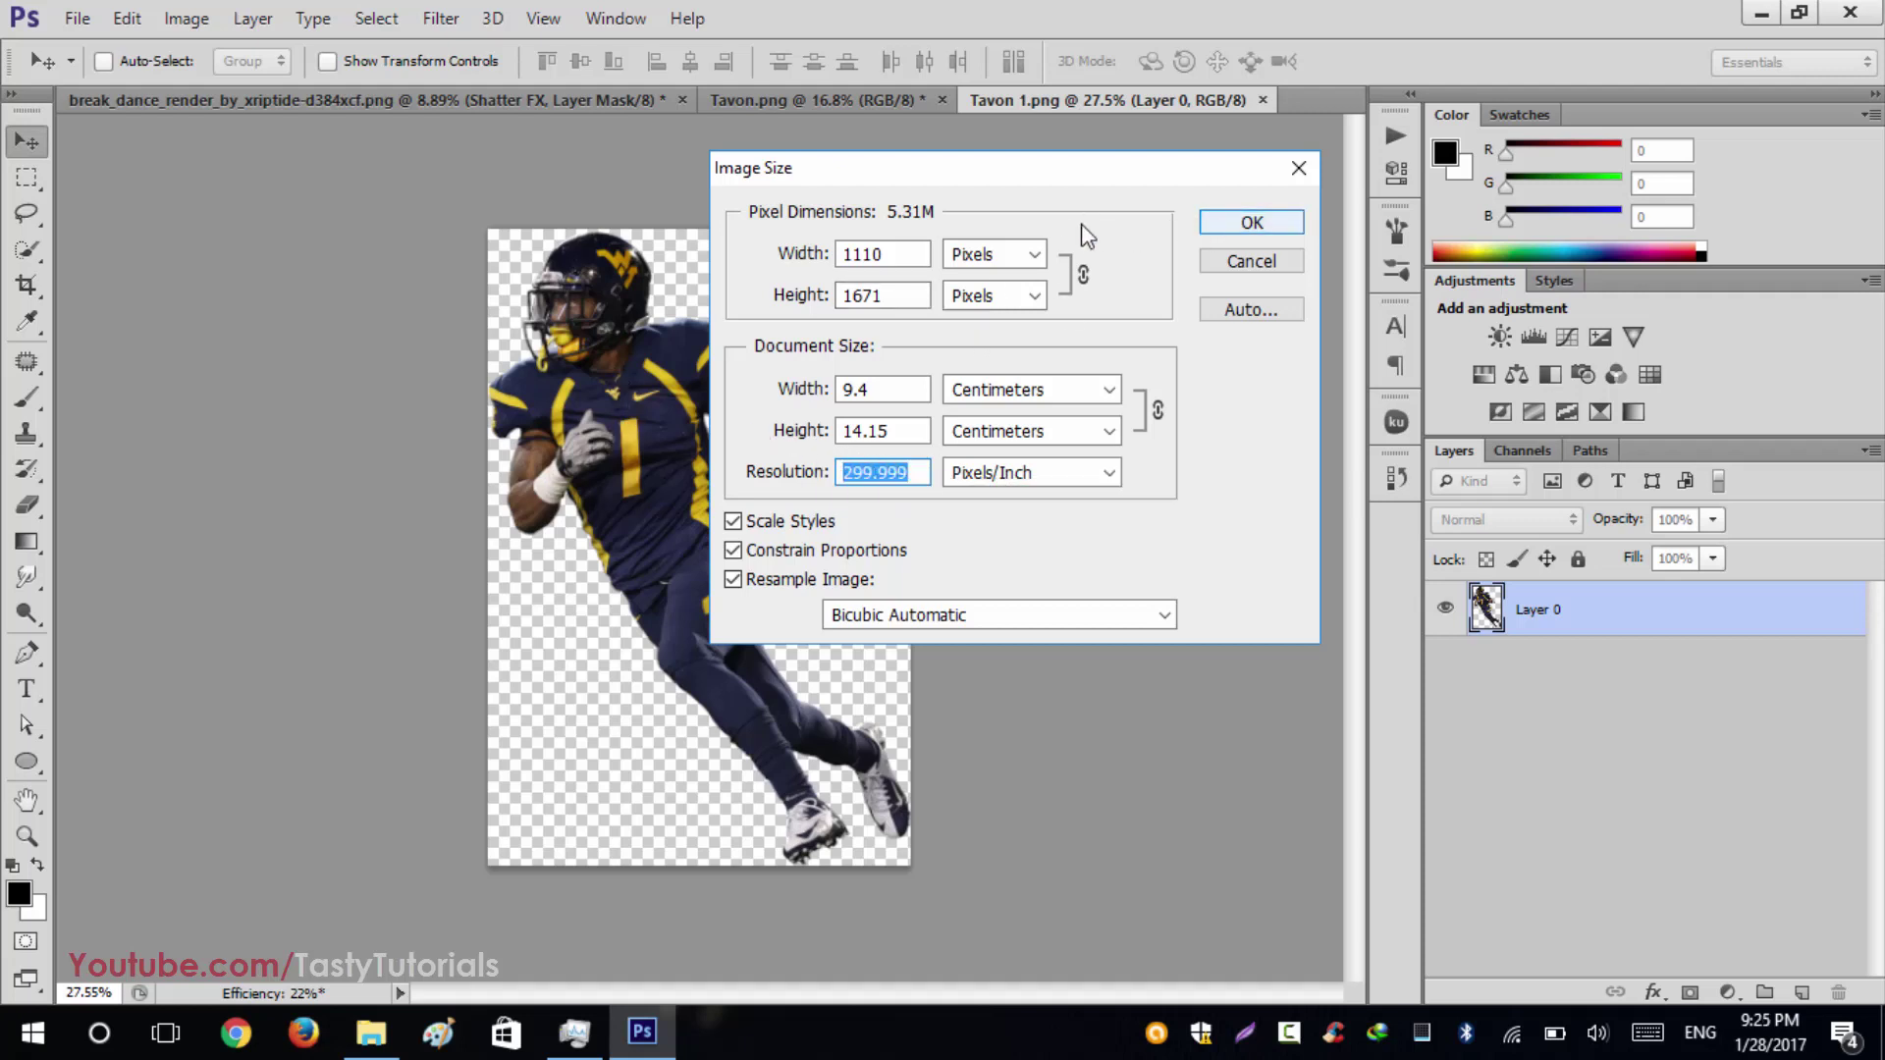
pyautogui.click(1264, 228)
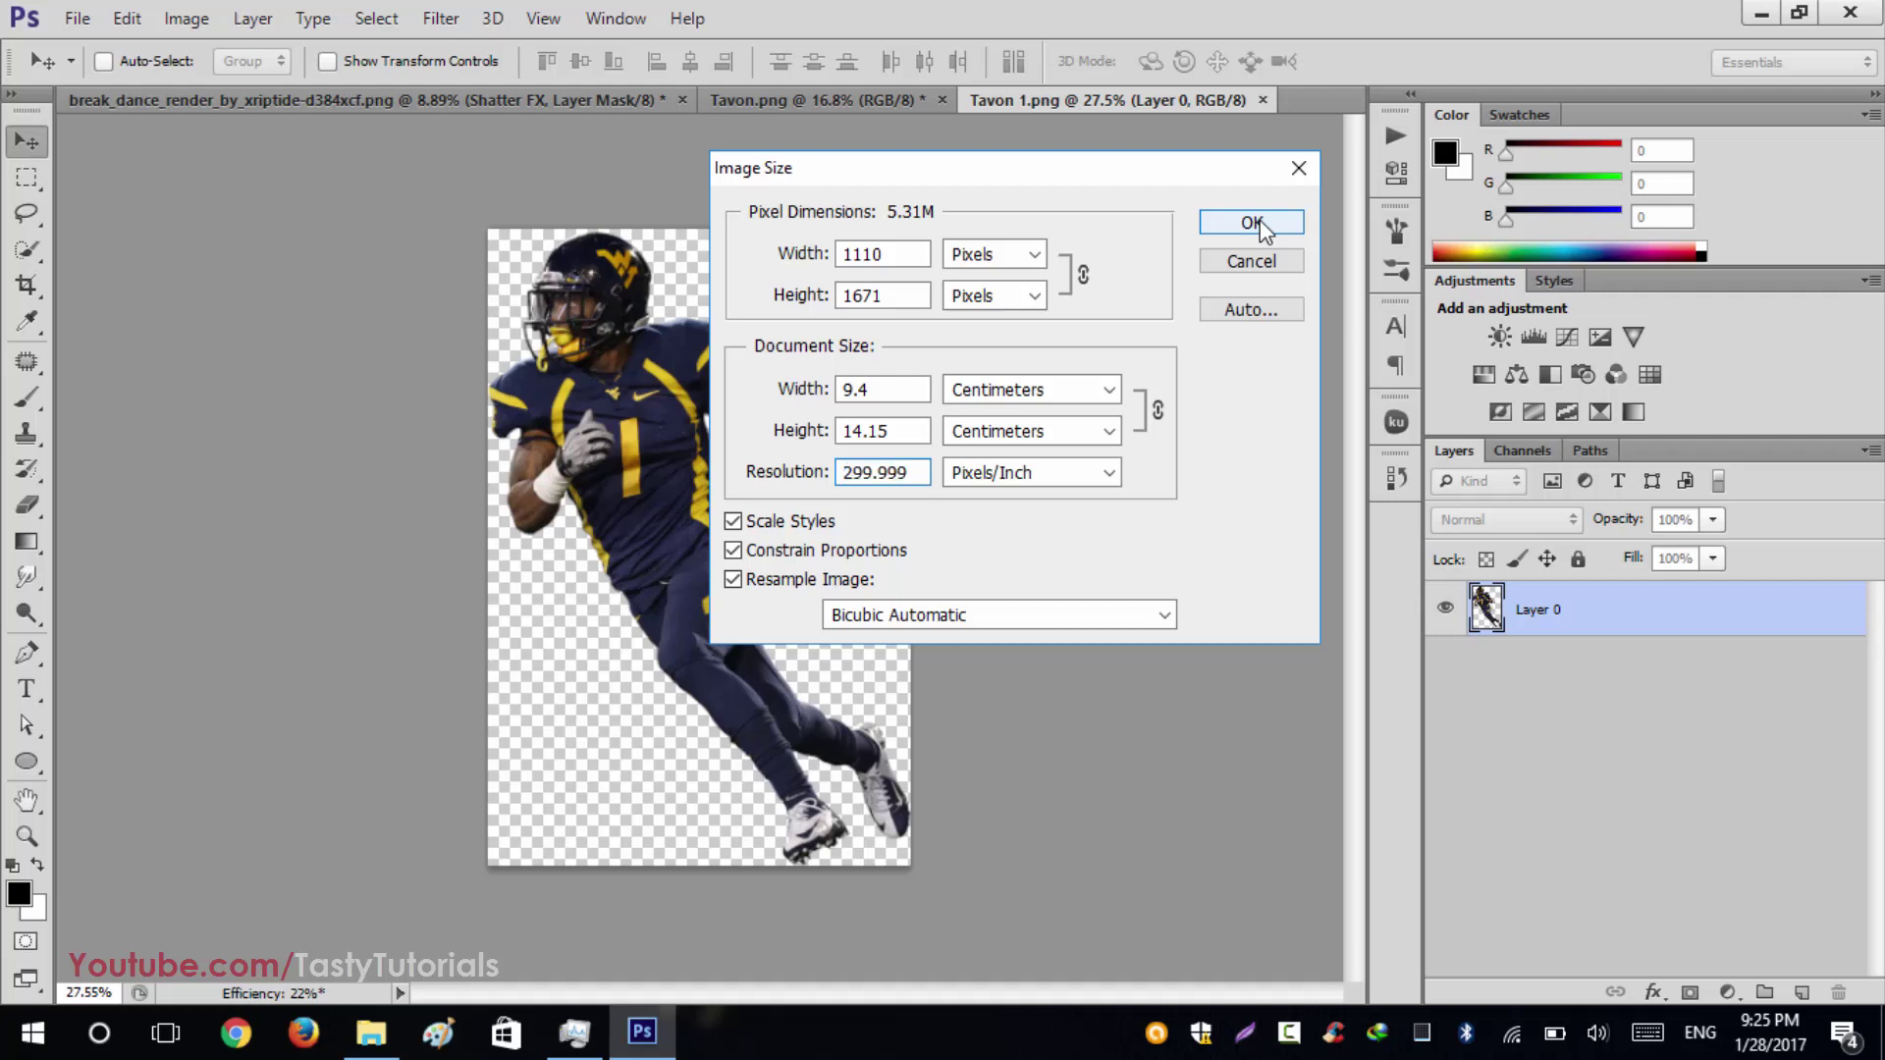
pyautogui.scroll(1, 743, 413)
pyautogui.scroll(-1, 743, 413)
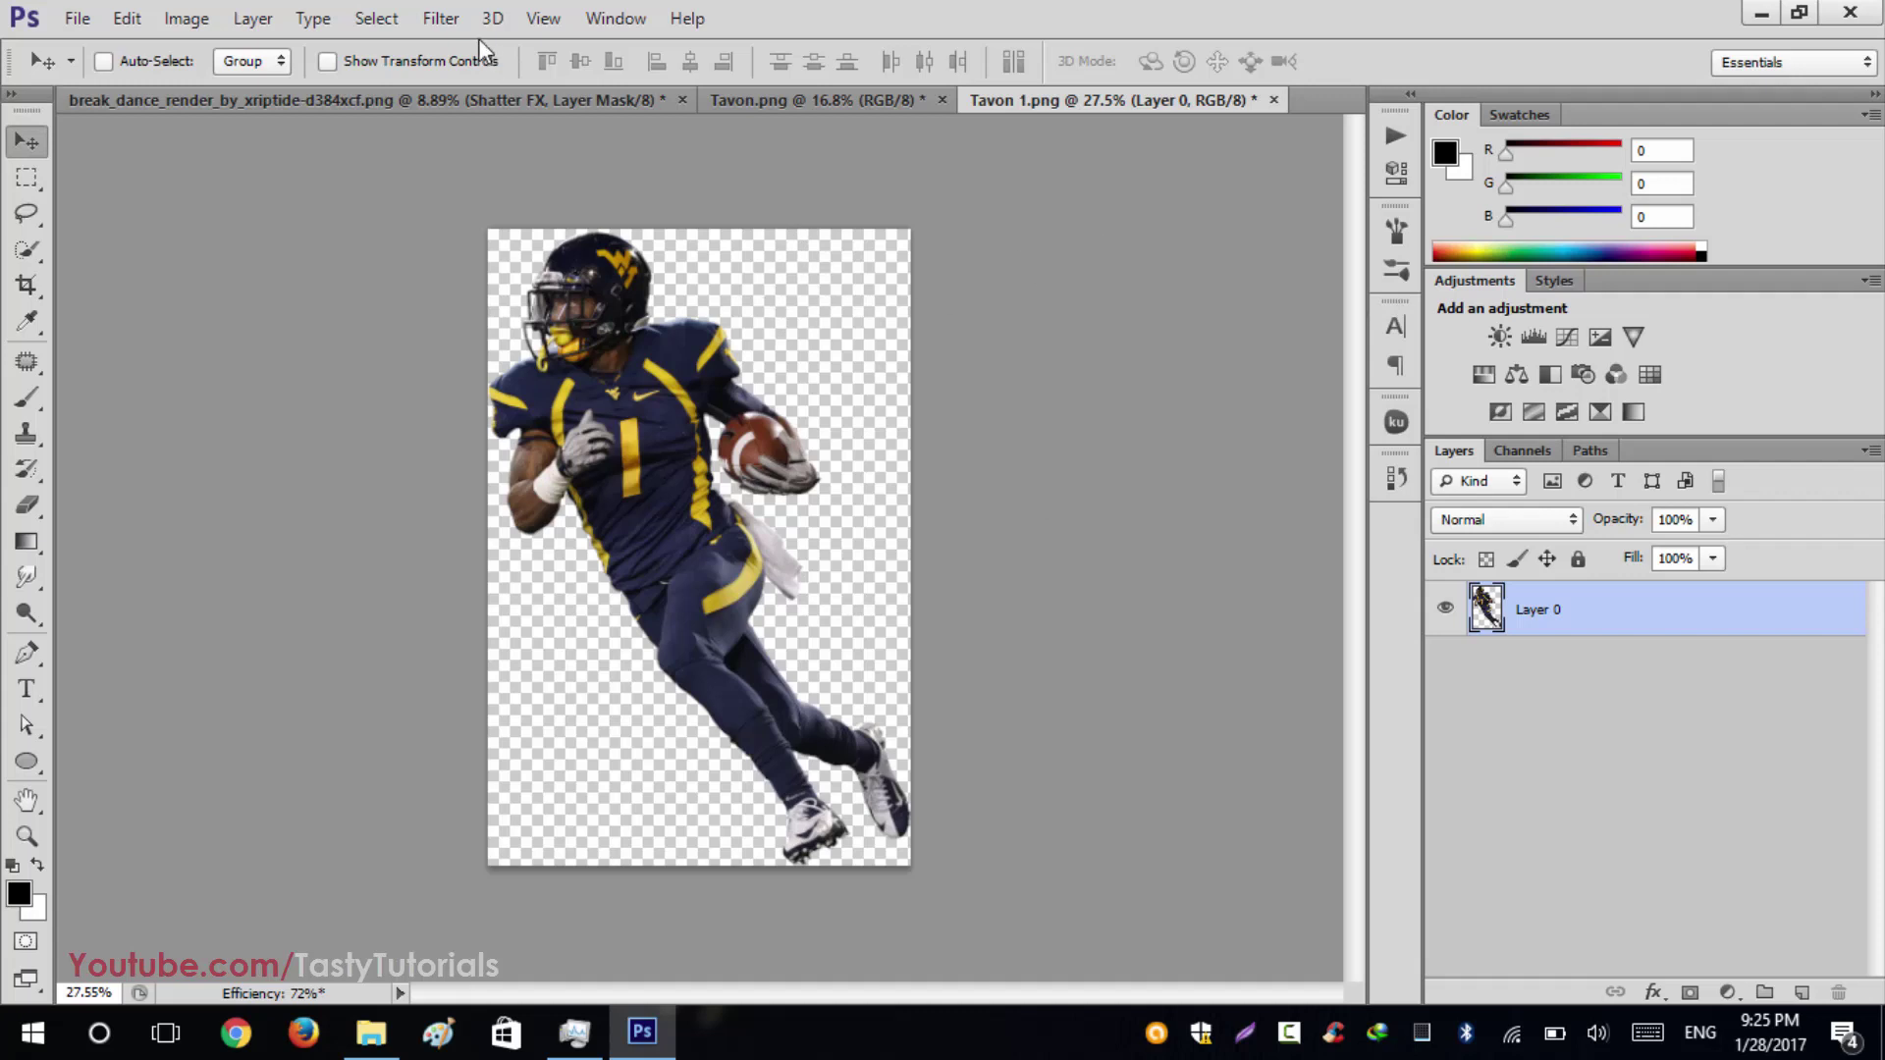
# Step: Display the available Actions and collapse the [EN] Easy Peasy Shatter FX set
pyautogui.click(617, 17)
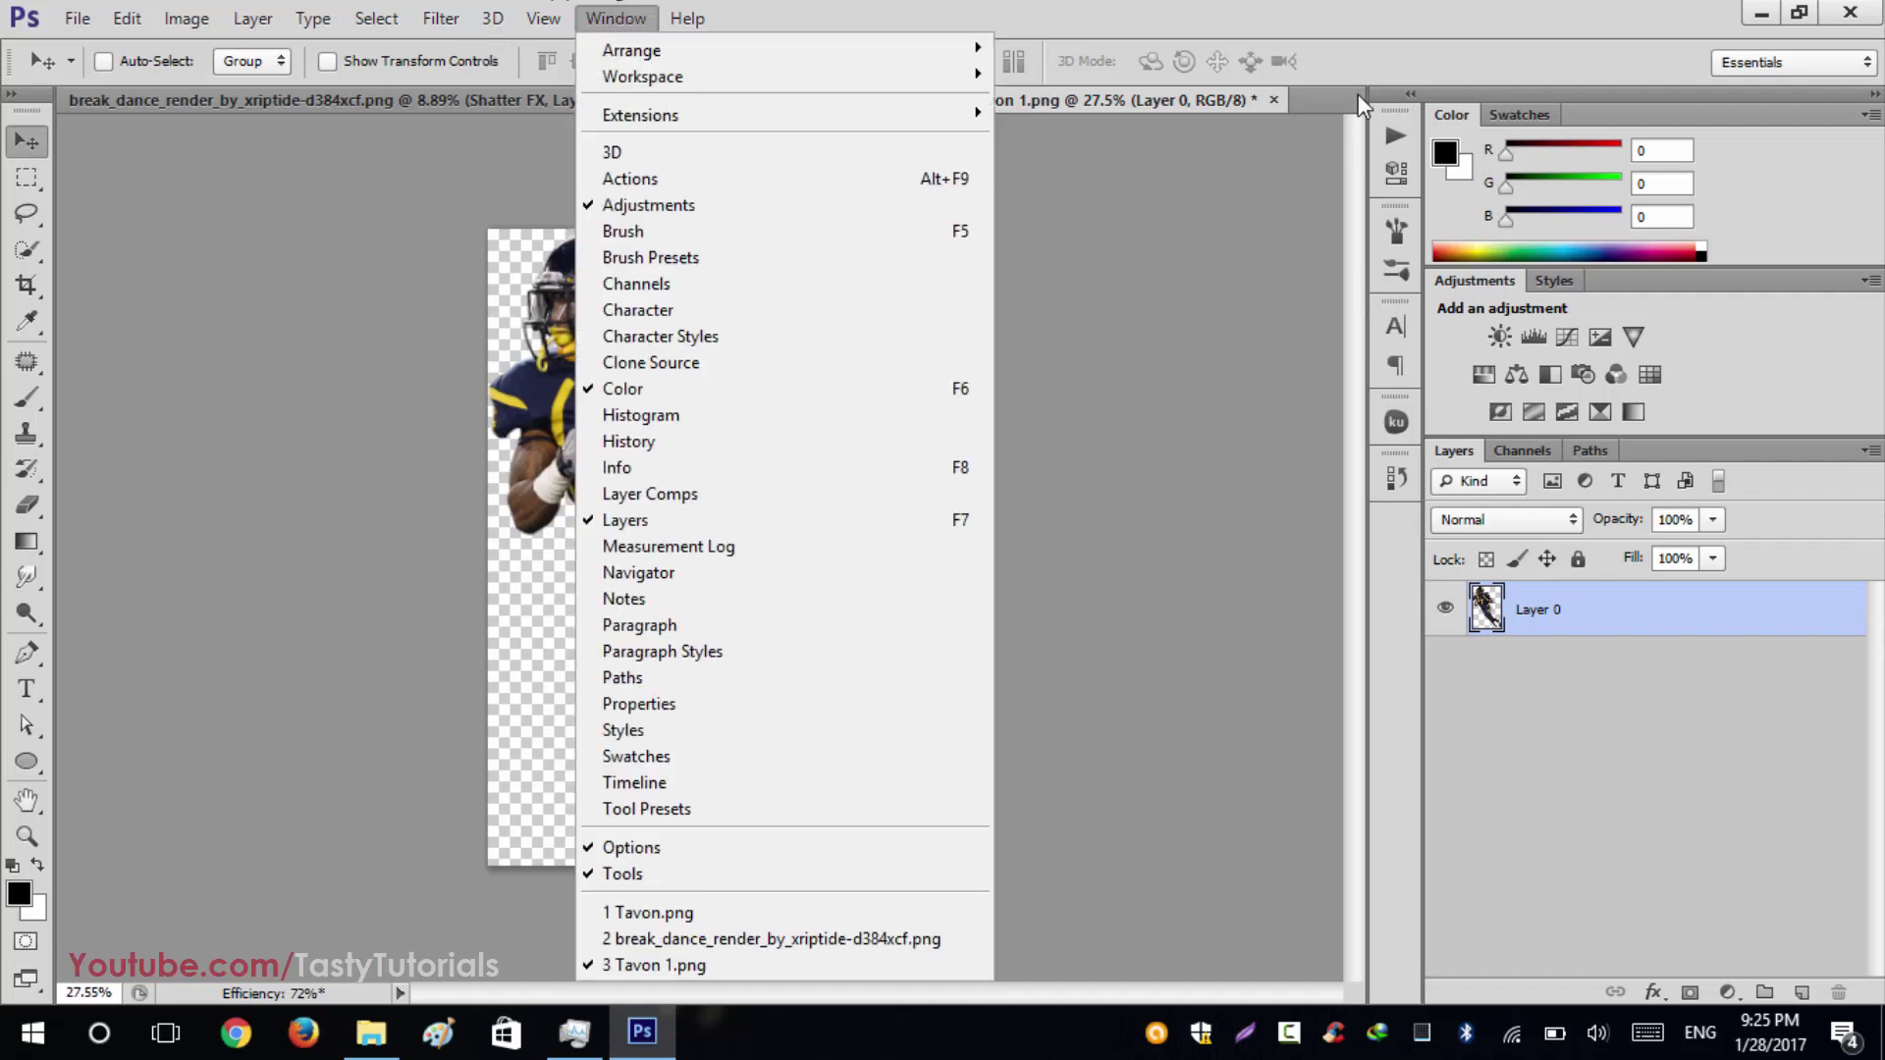
pyautogui.click(650, 179)
pyautogui.click(1069, 200)
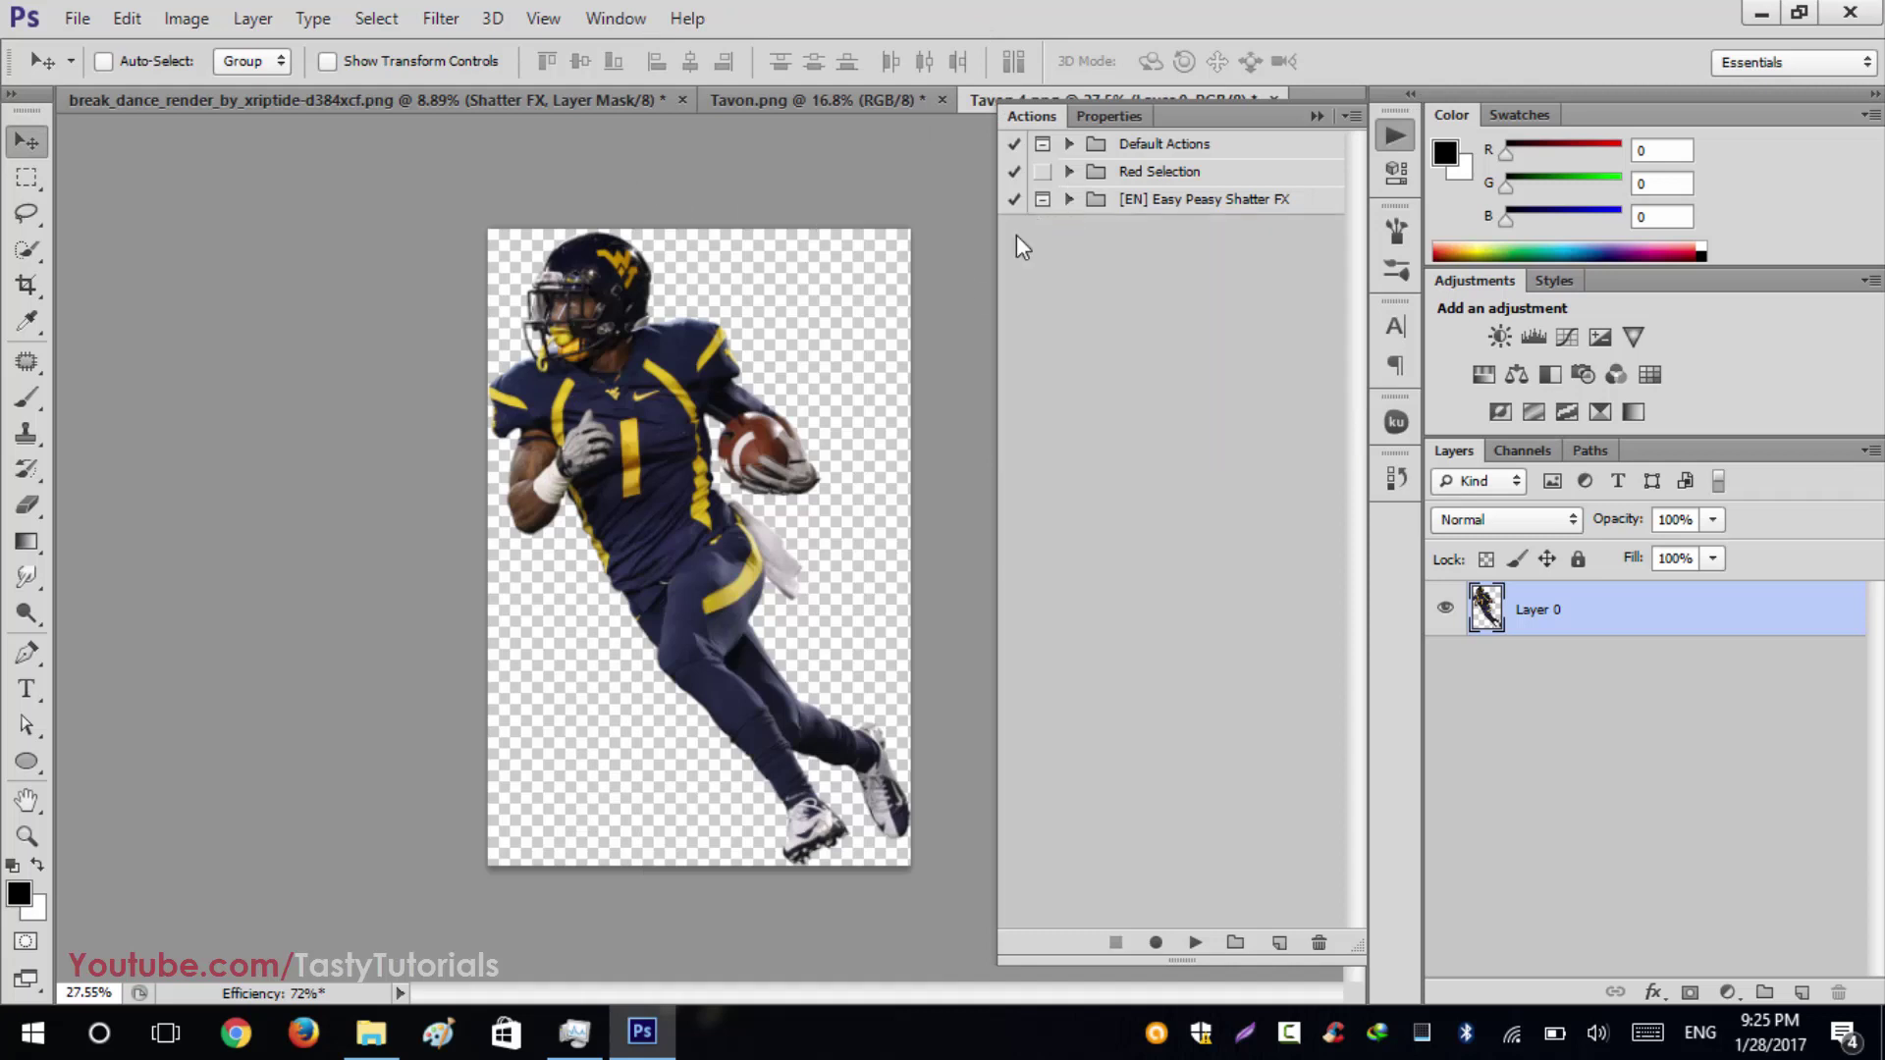
pyautogui.click(1352, 117)
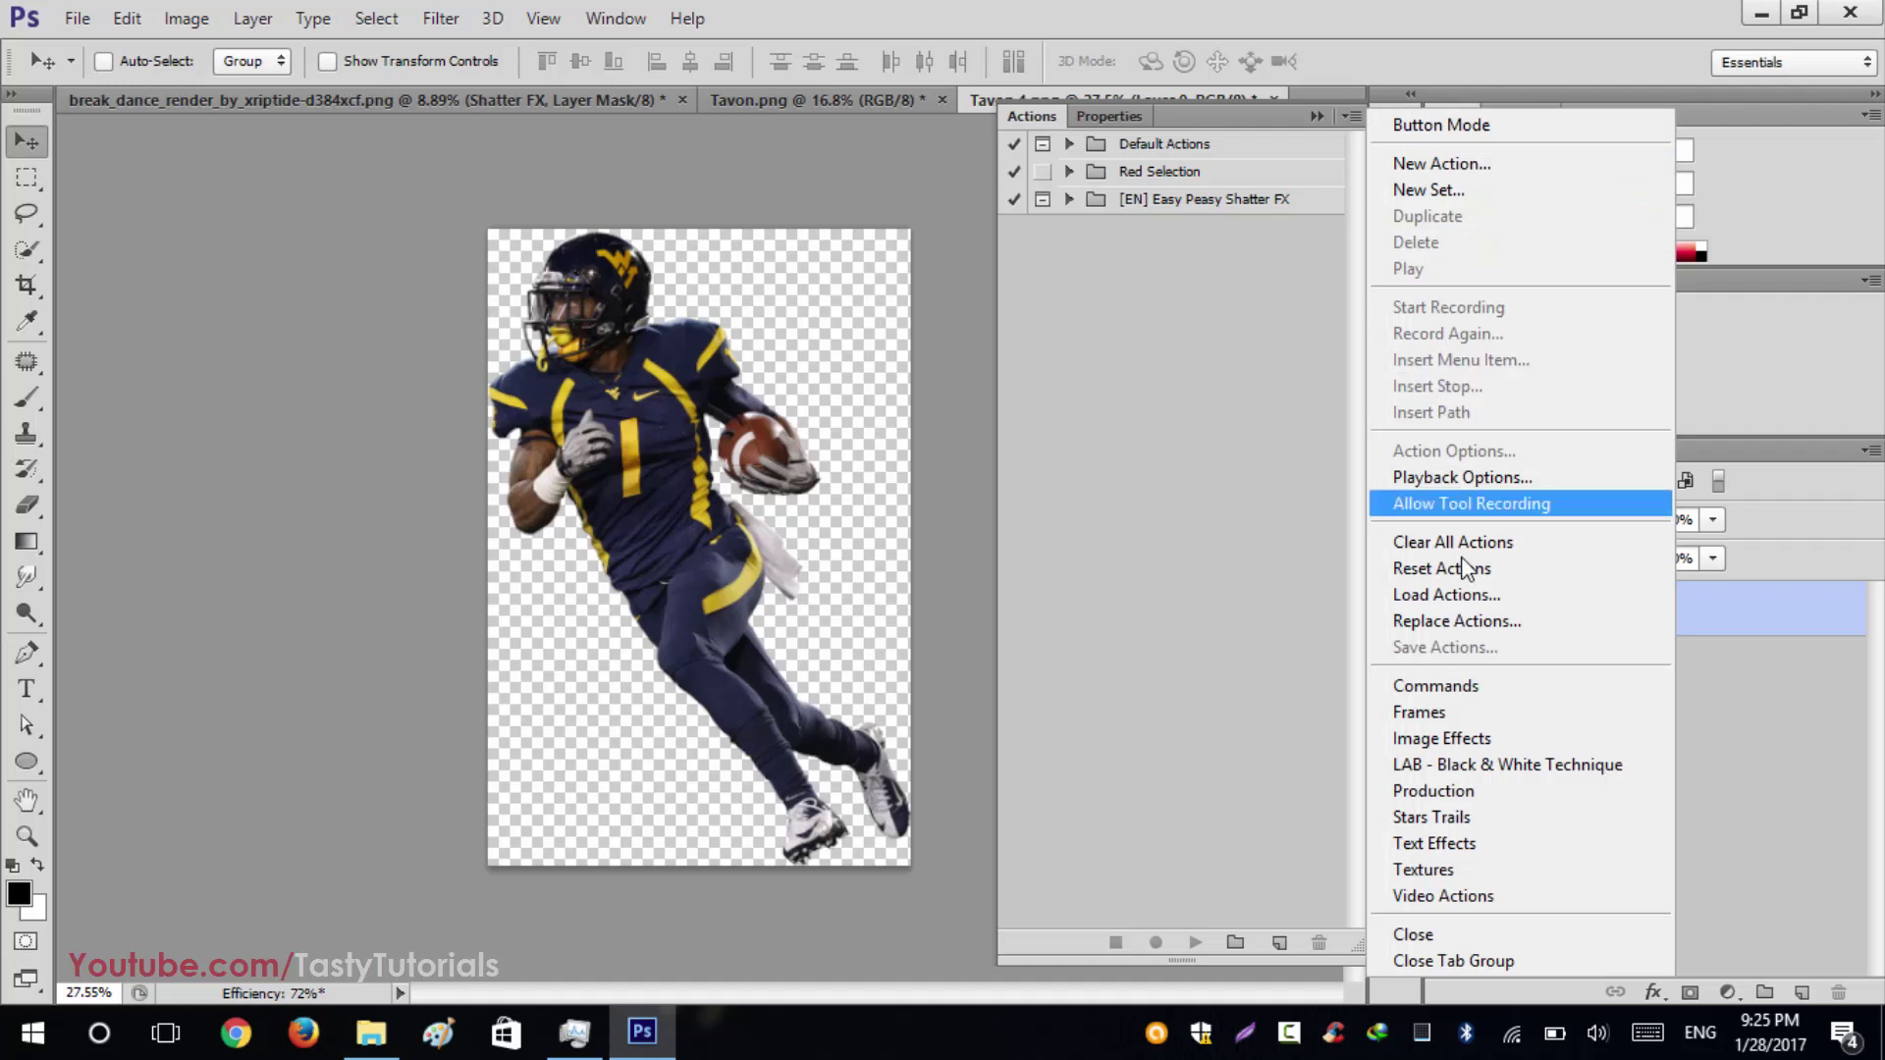
pyautogui.click(1467, 593)
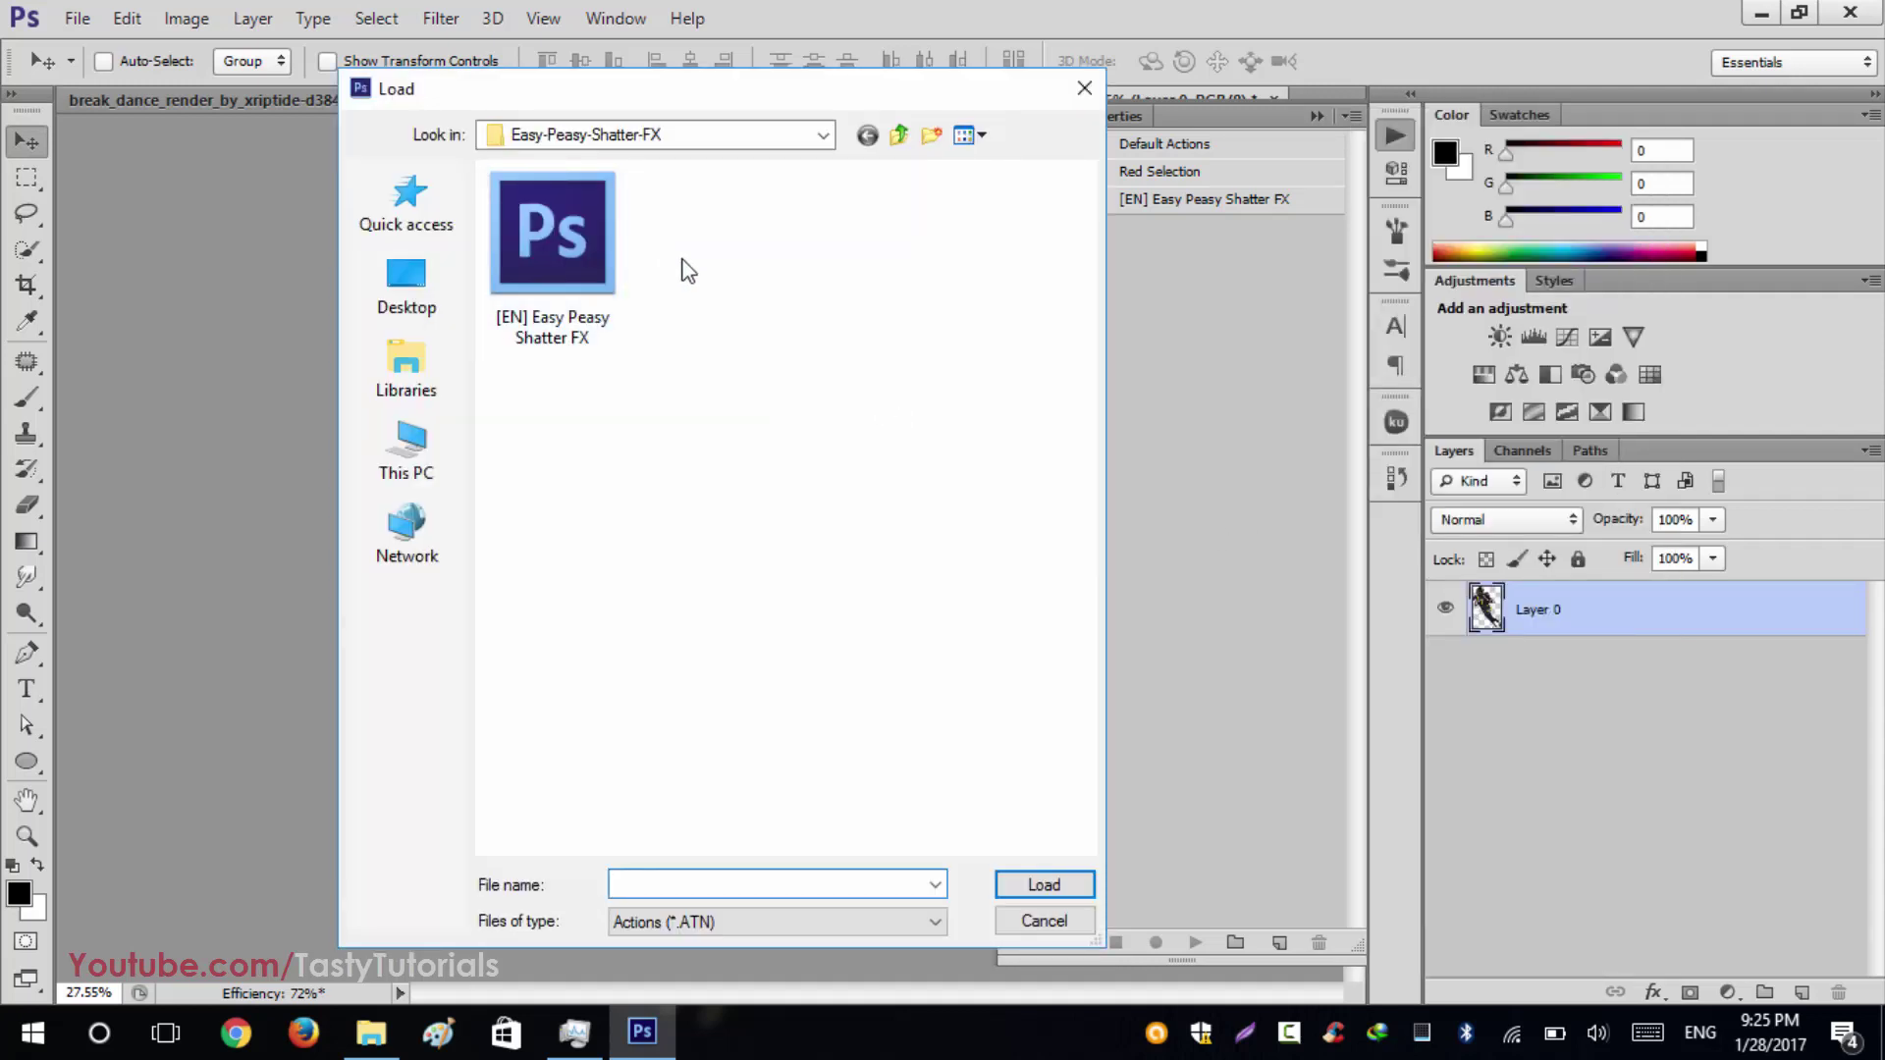
pyautogui.moveTo(746, 98); pyautogui.dragTo(693, 69)
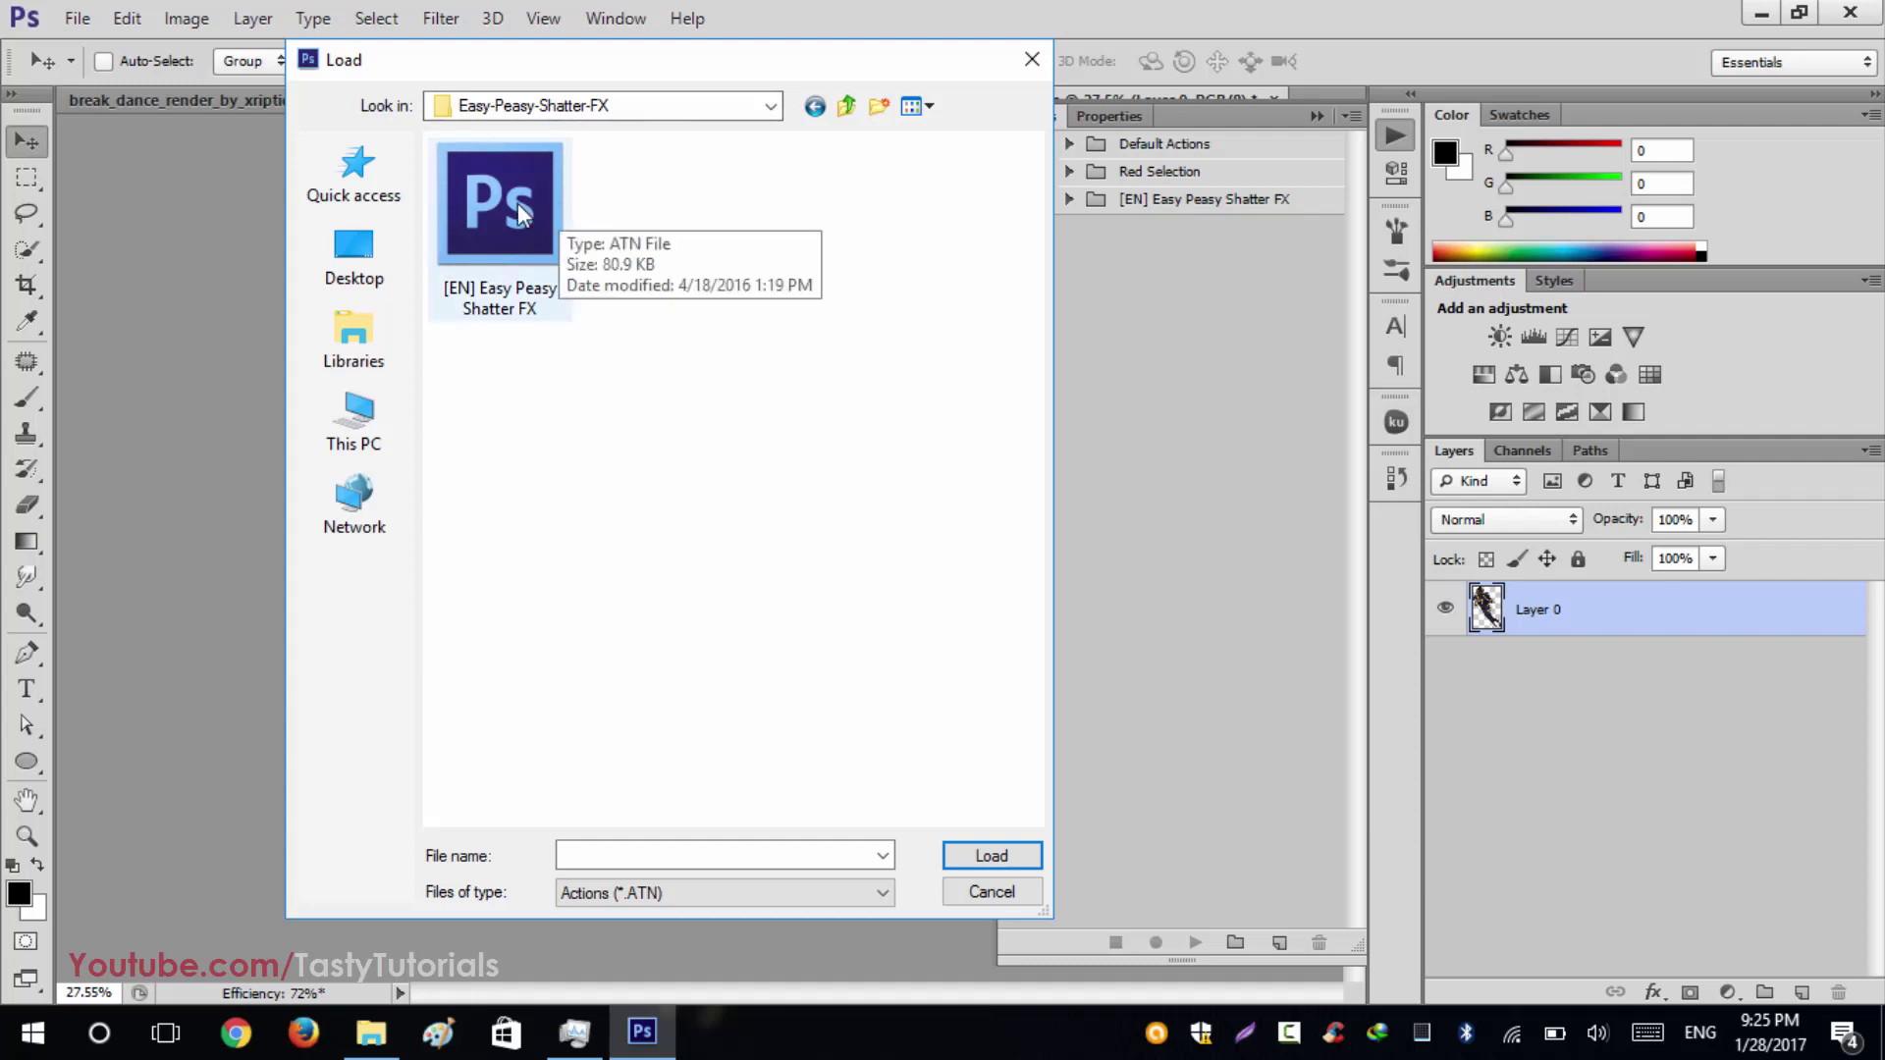
pyautogui.click(481, 194)
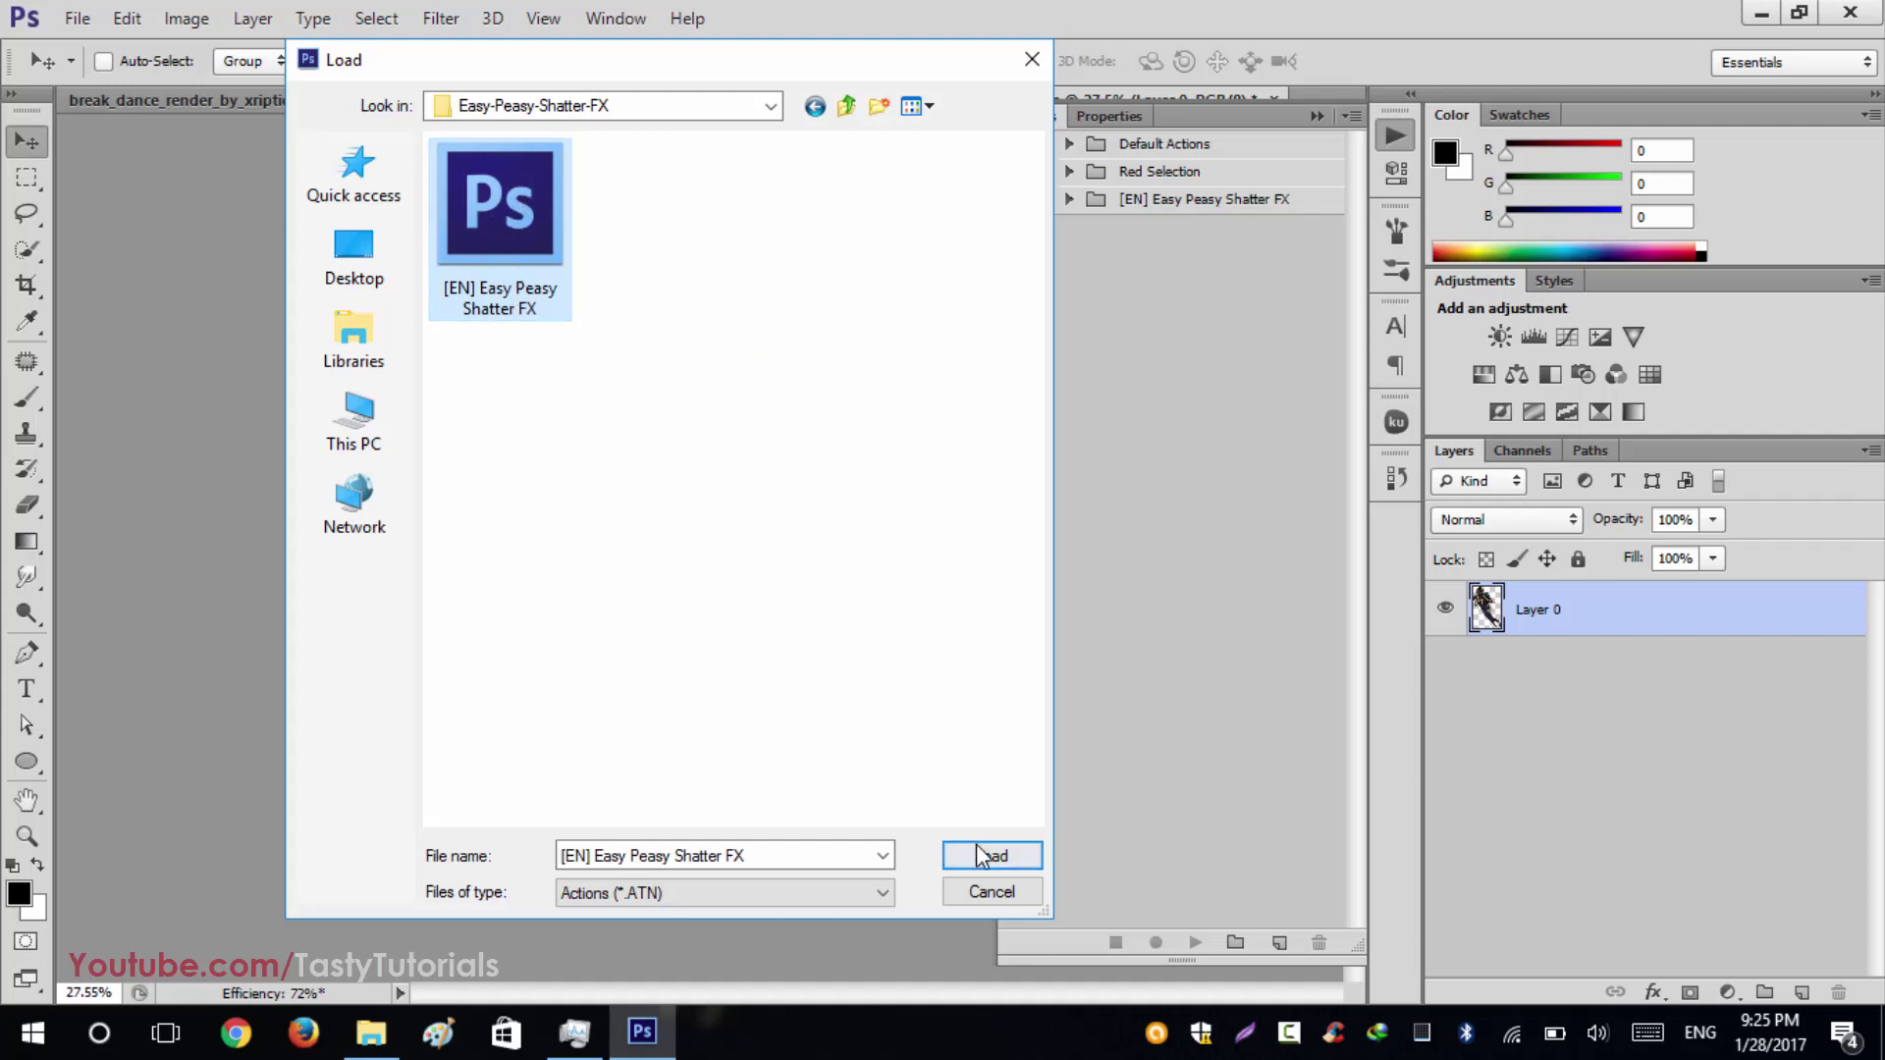
pyautogui.click(991, 893)
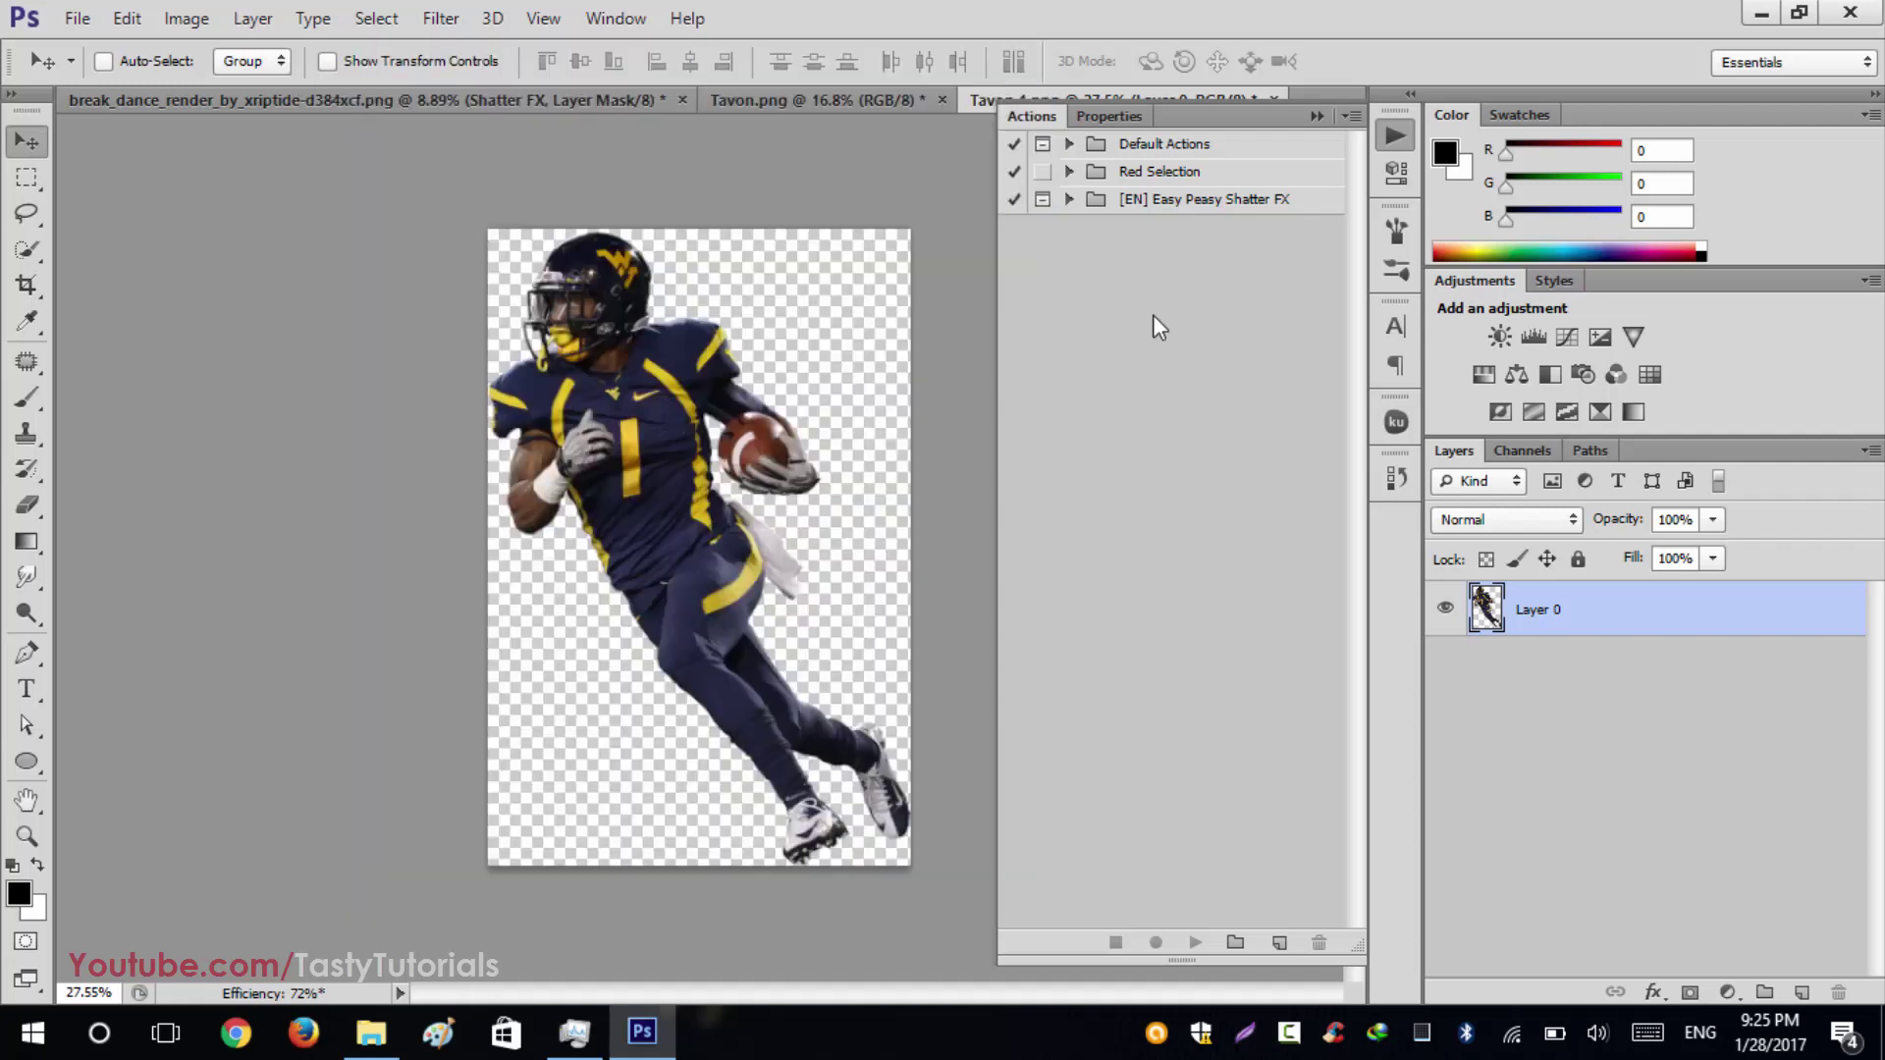
# Step: Run STEP 1: Prepare file from the [EN] Easy Peasy Shatter FX action set, continue past its message and collapse the Actions
pyautogui.click(1175, 202)
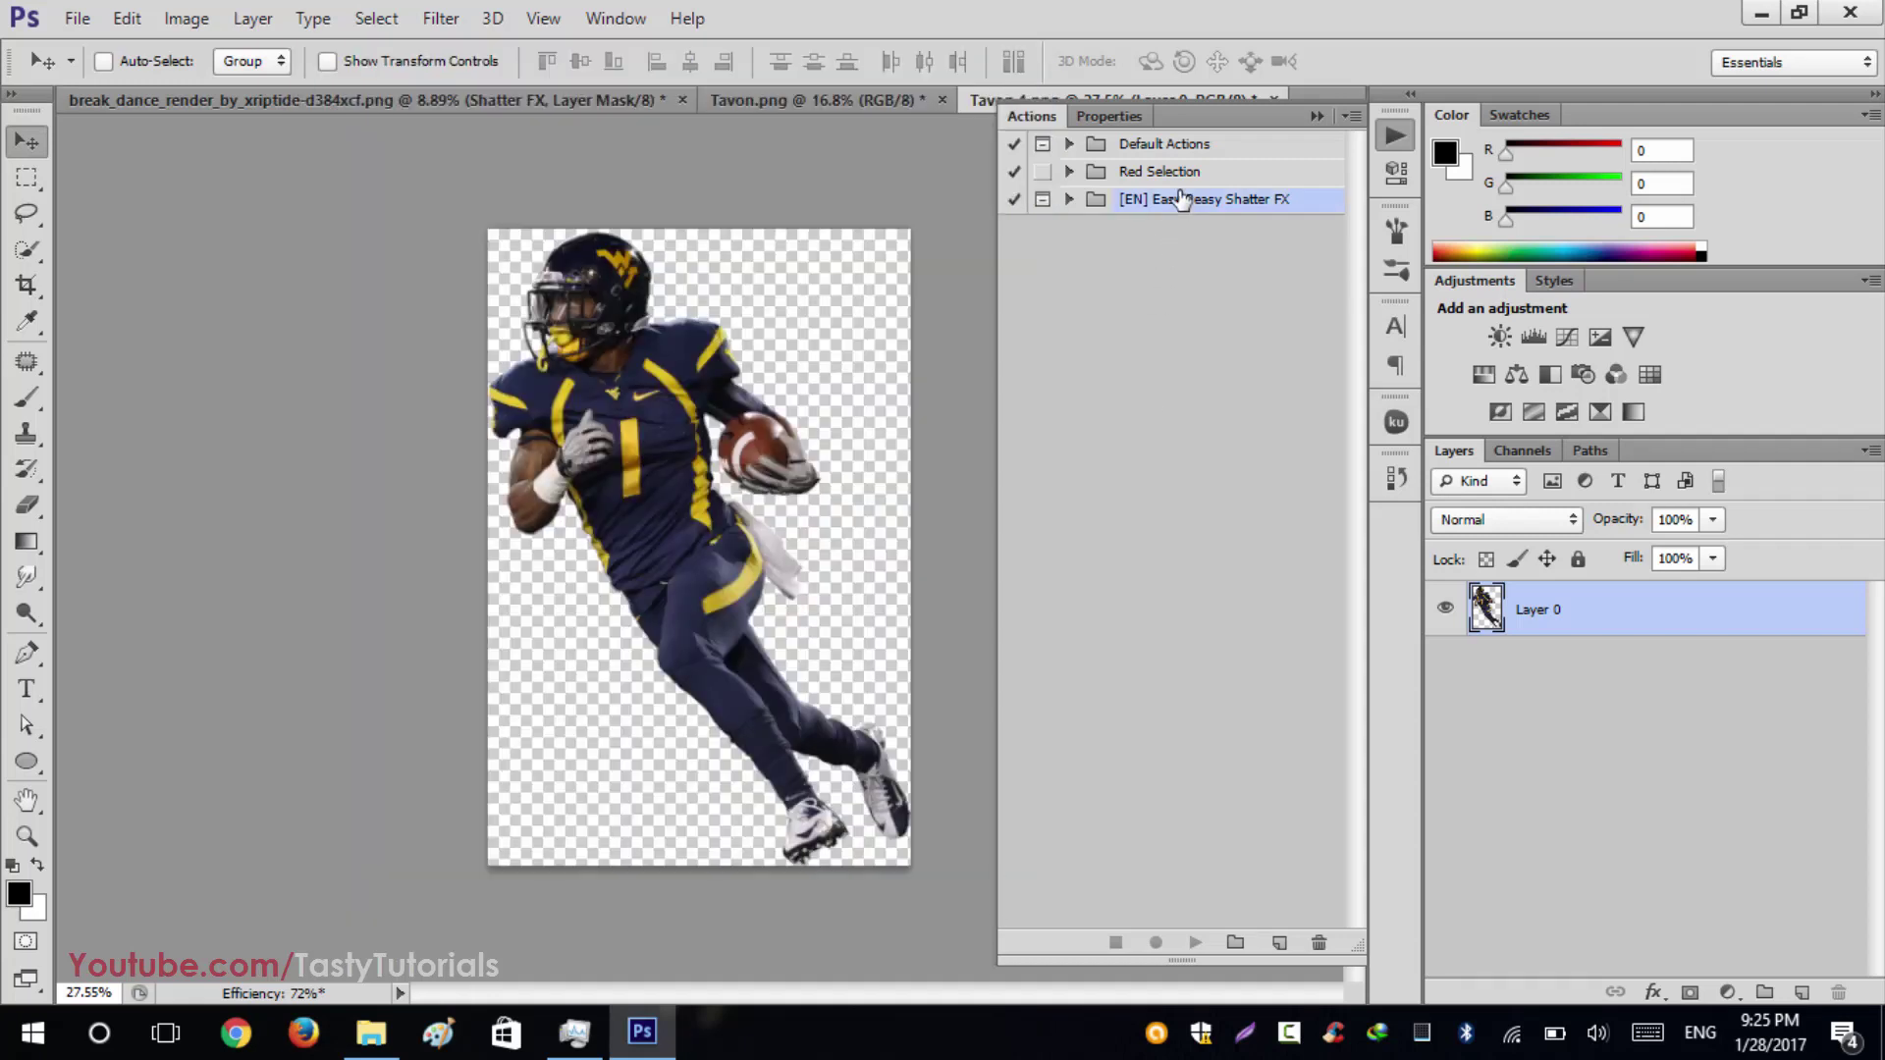
pyautogui.click(1071, 200)
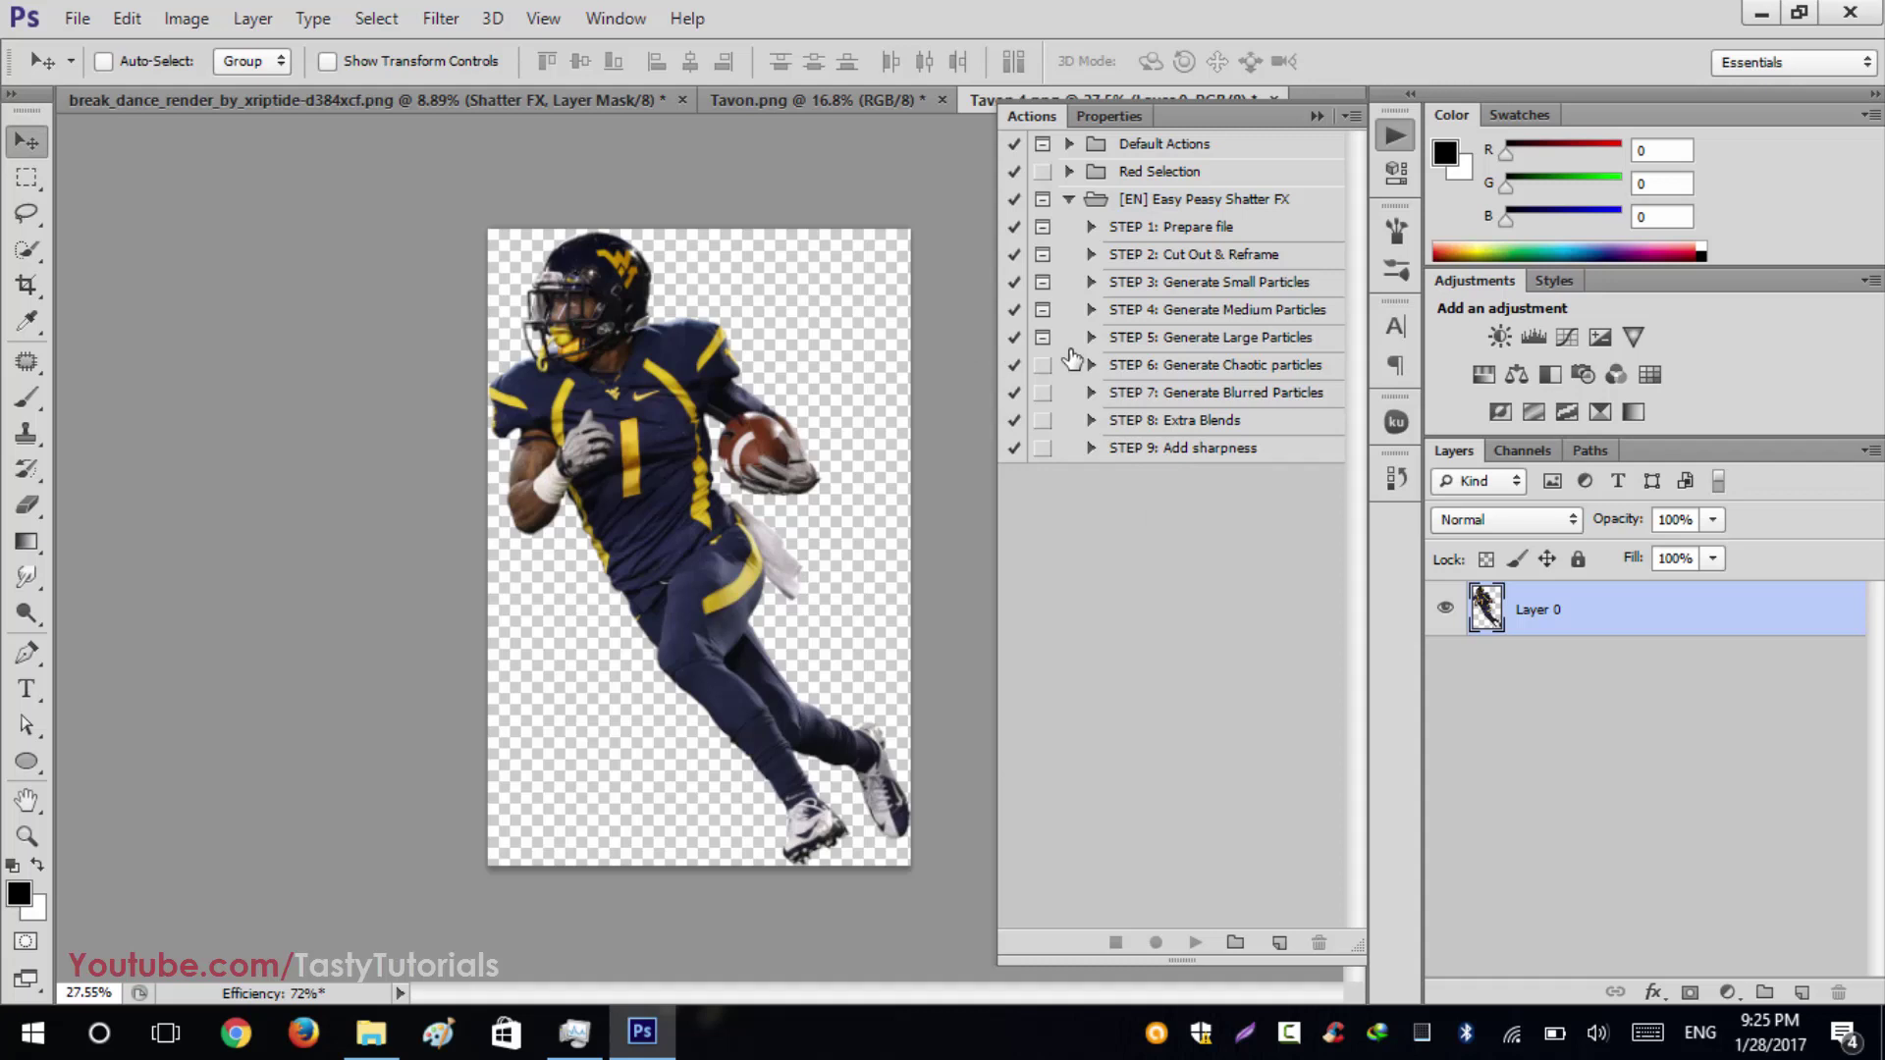
pyautogui.click(1178, 230)
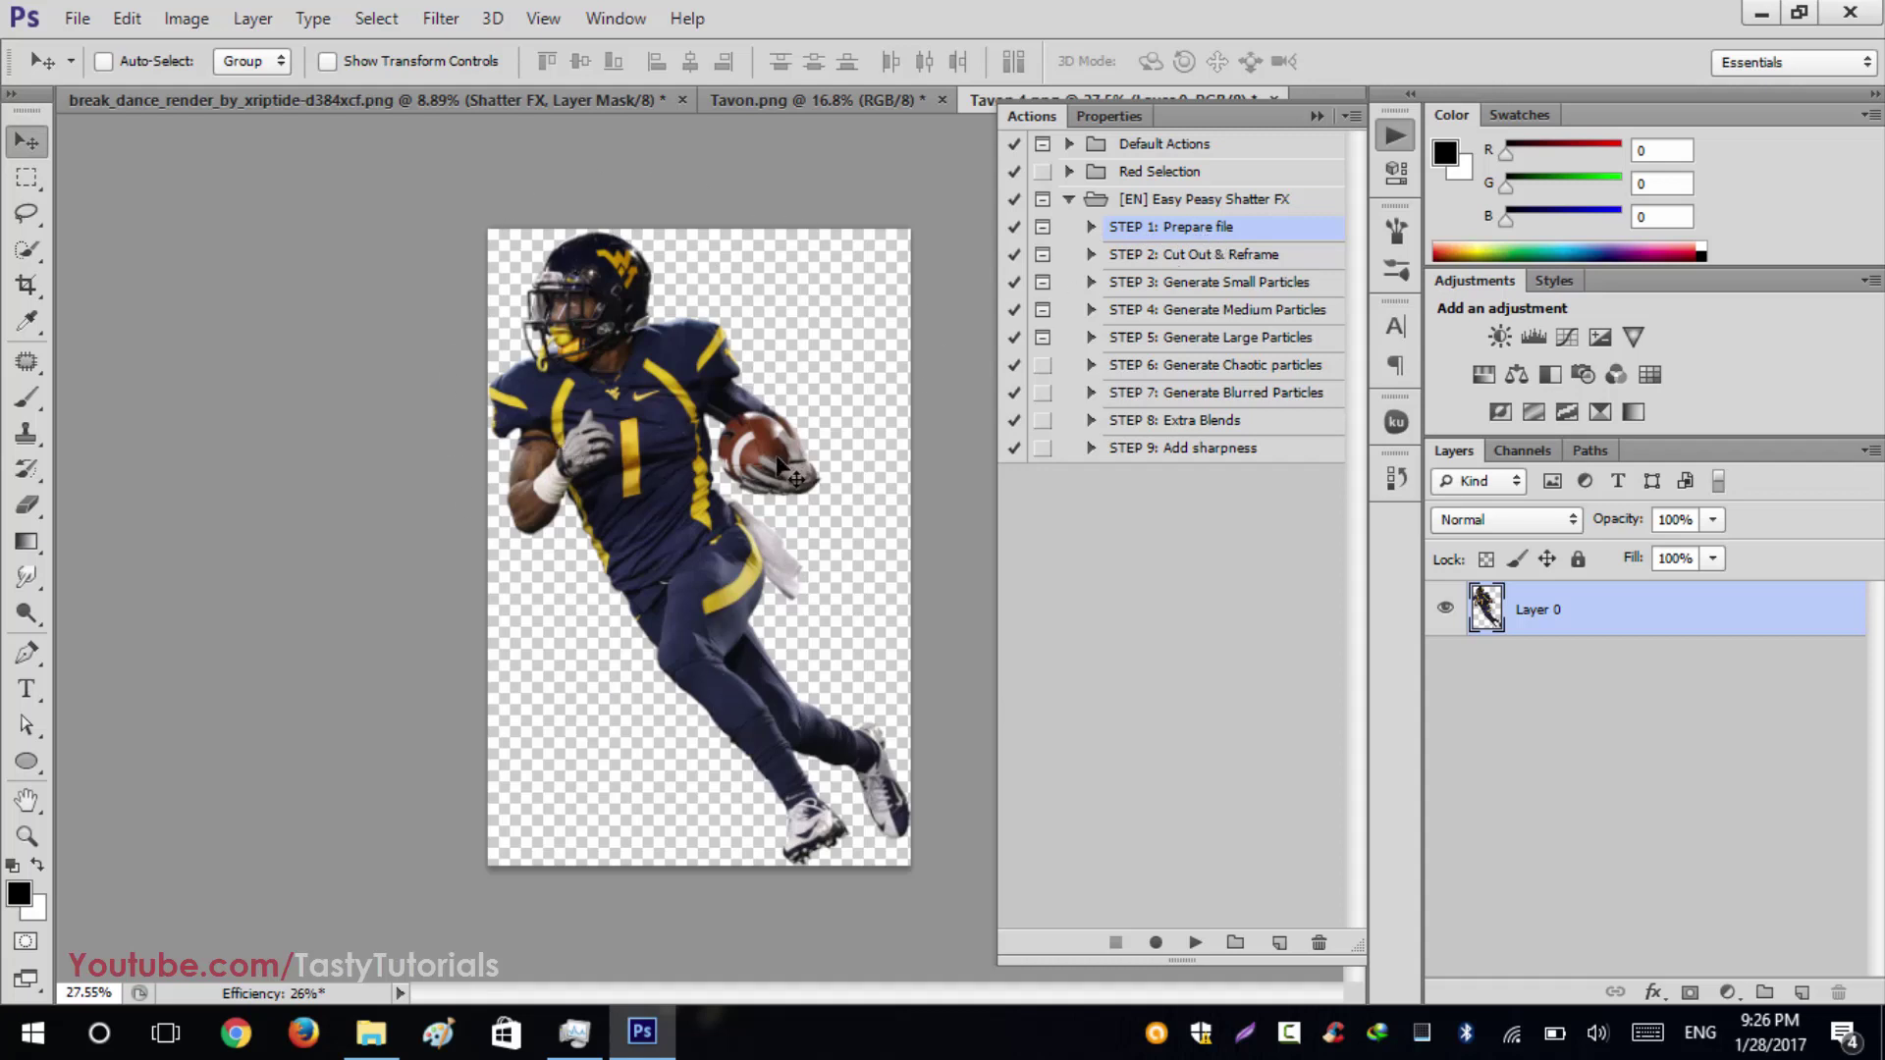
pyautogui.click(1089, 228)
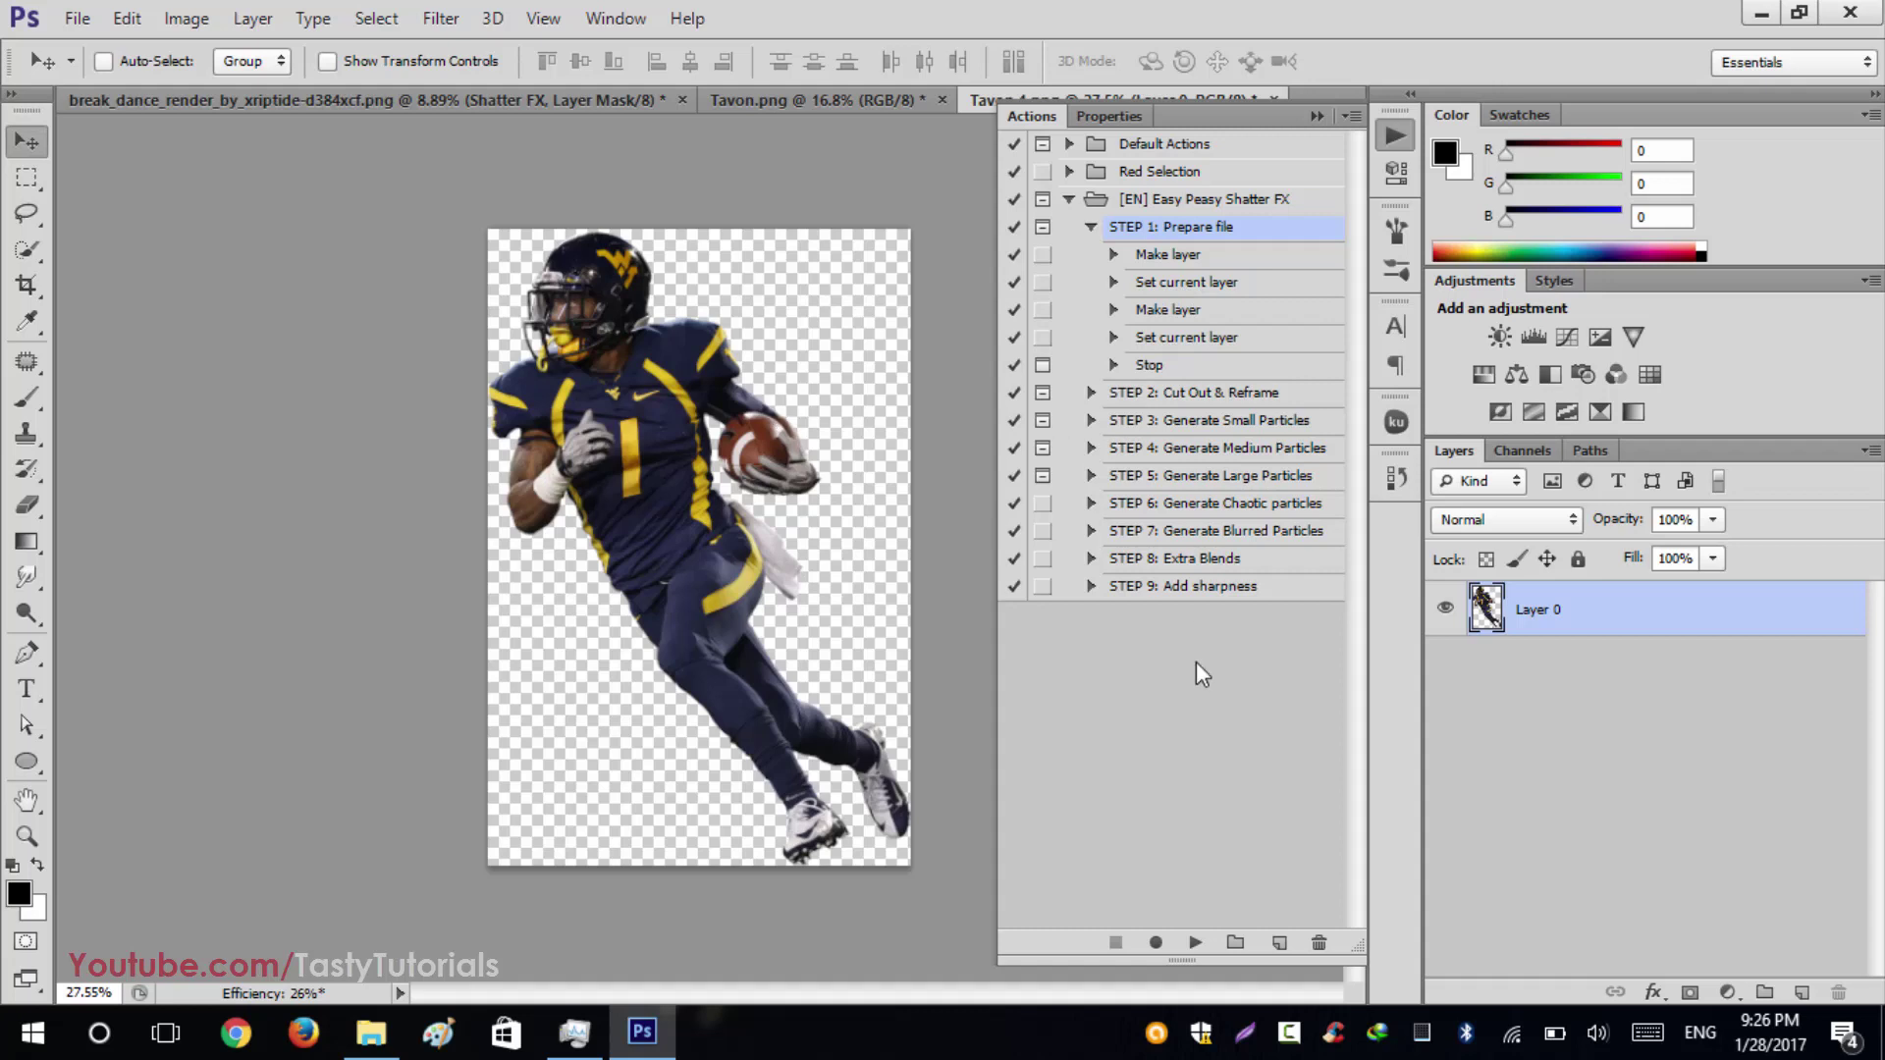
pyautogui.click(1194, 944)
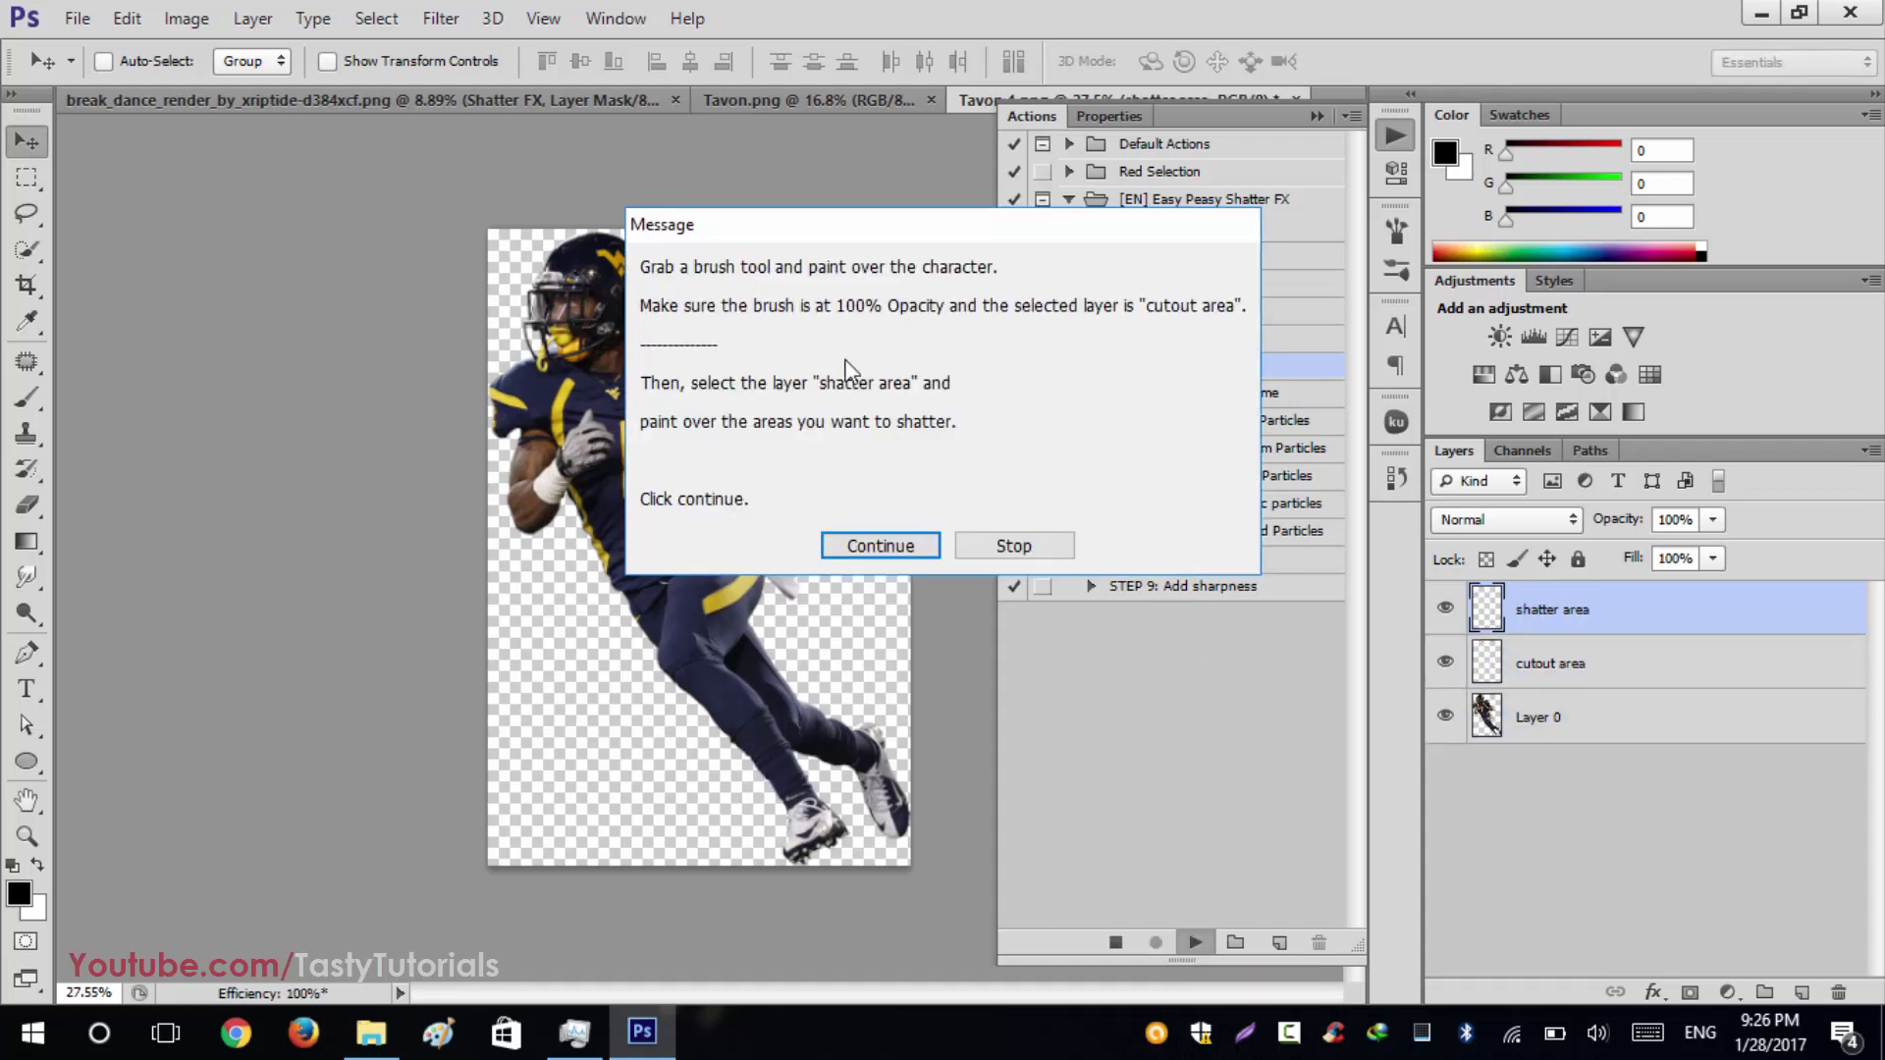
pyautogui.moveTo(904, 226); pyautogui.dragTo(750, 115)
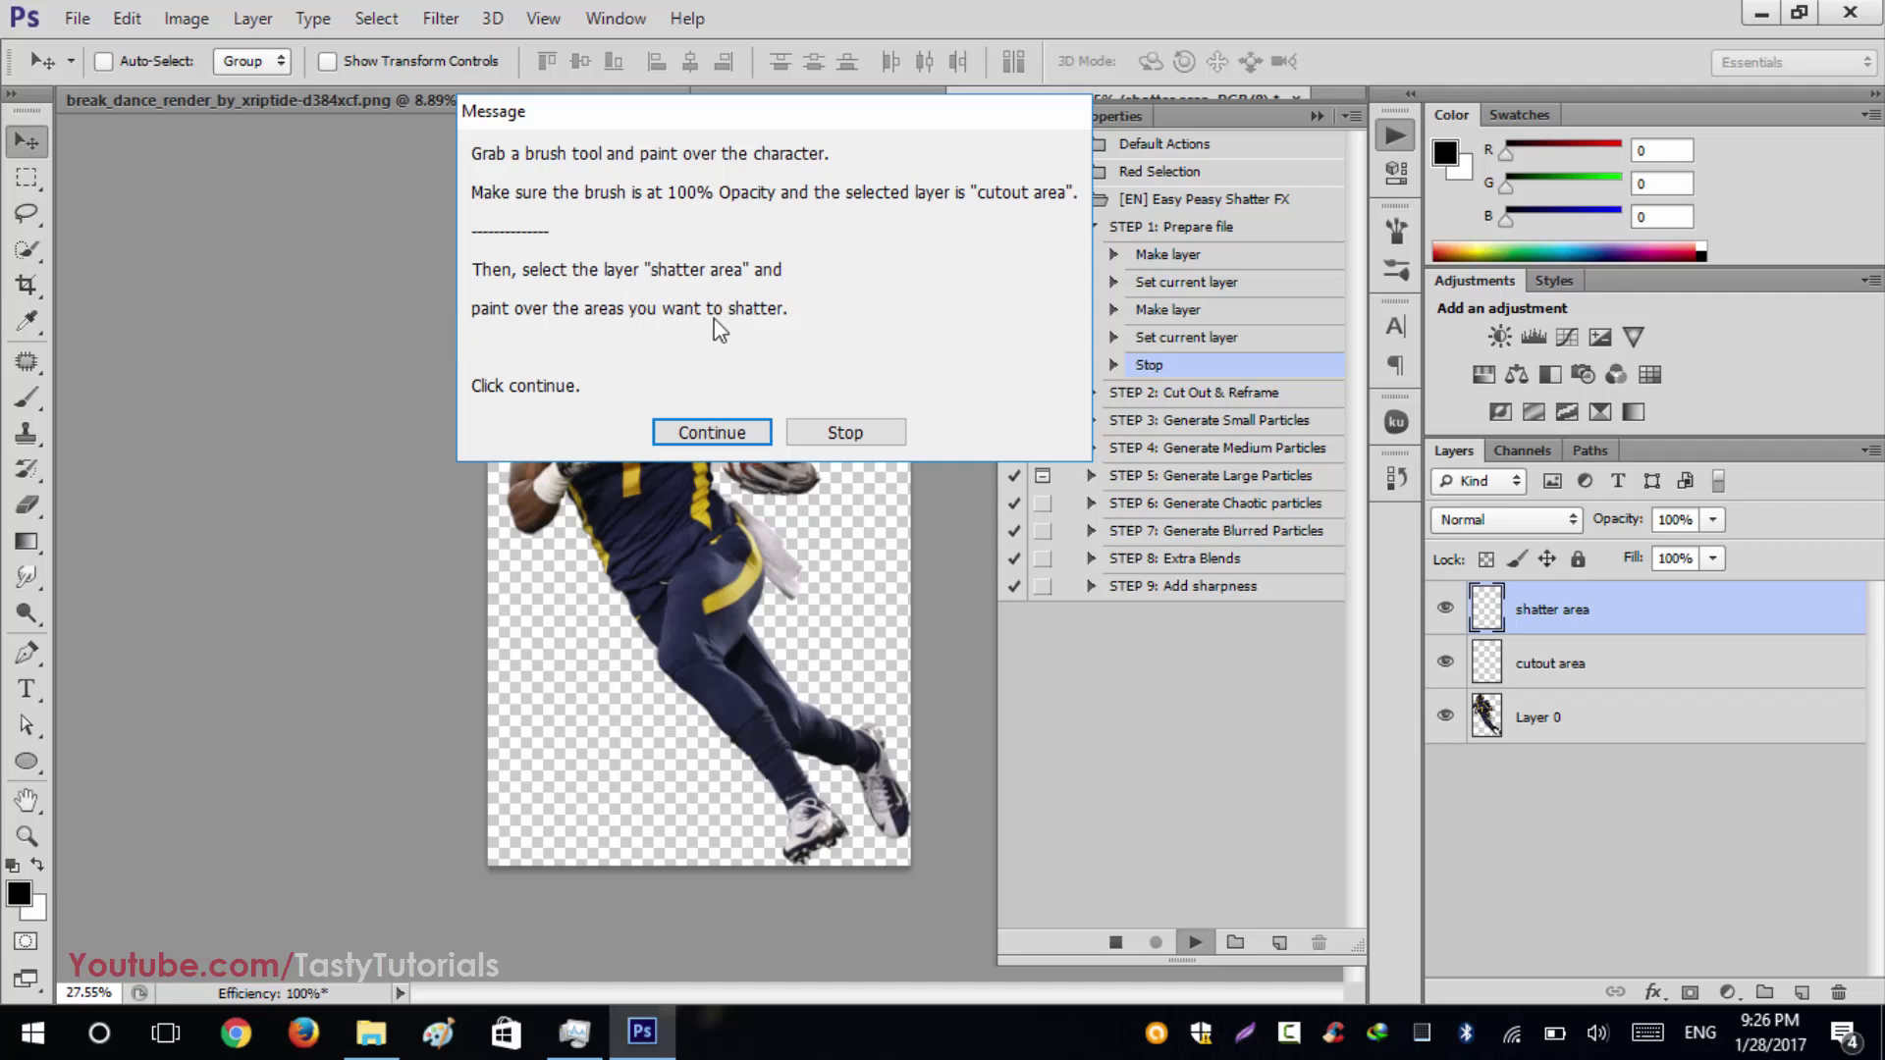
pyautogui.click(712, 432)
pyautogui.click(1314, 114)
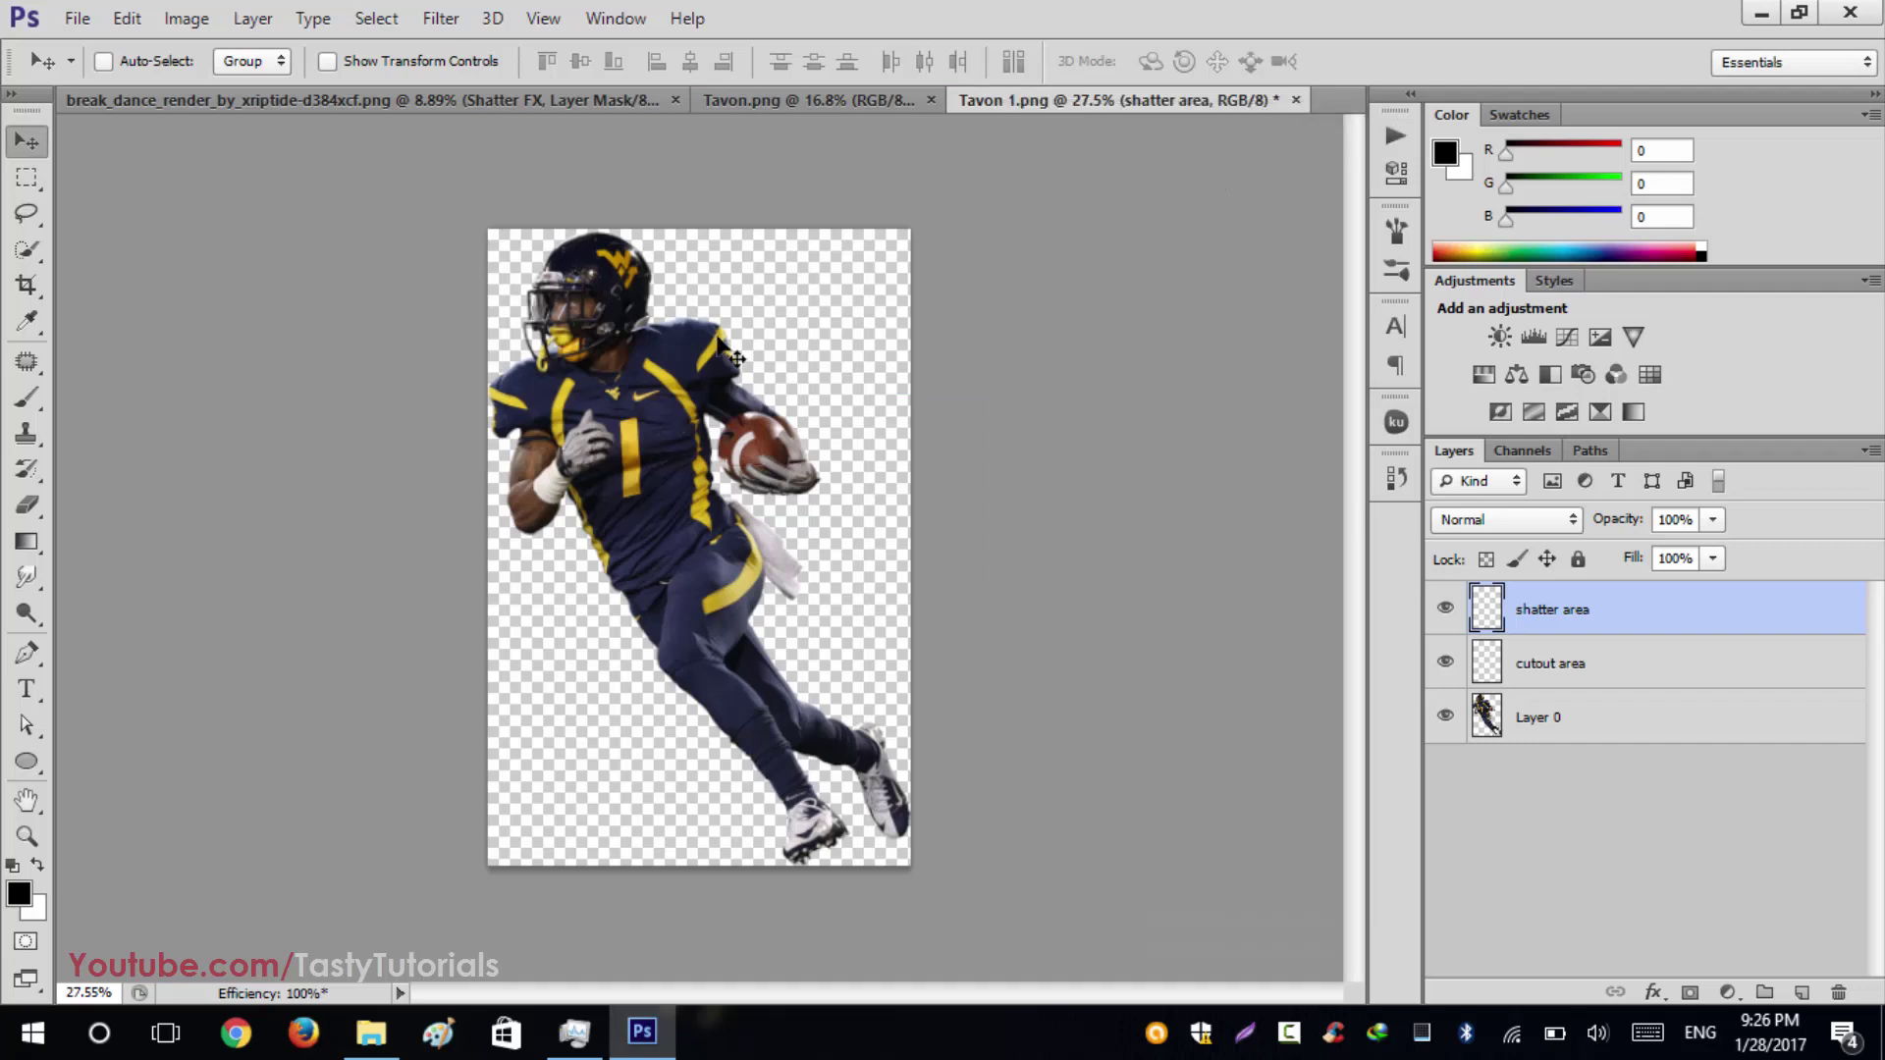
# Step: Fill the player's silhouette with black on the cutout area layer, using the outline of Layer 0 as selection, and deselect
pyautogui.click(1532, 668)
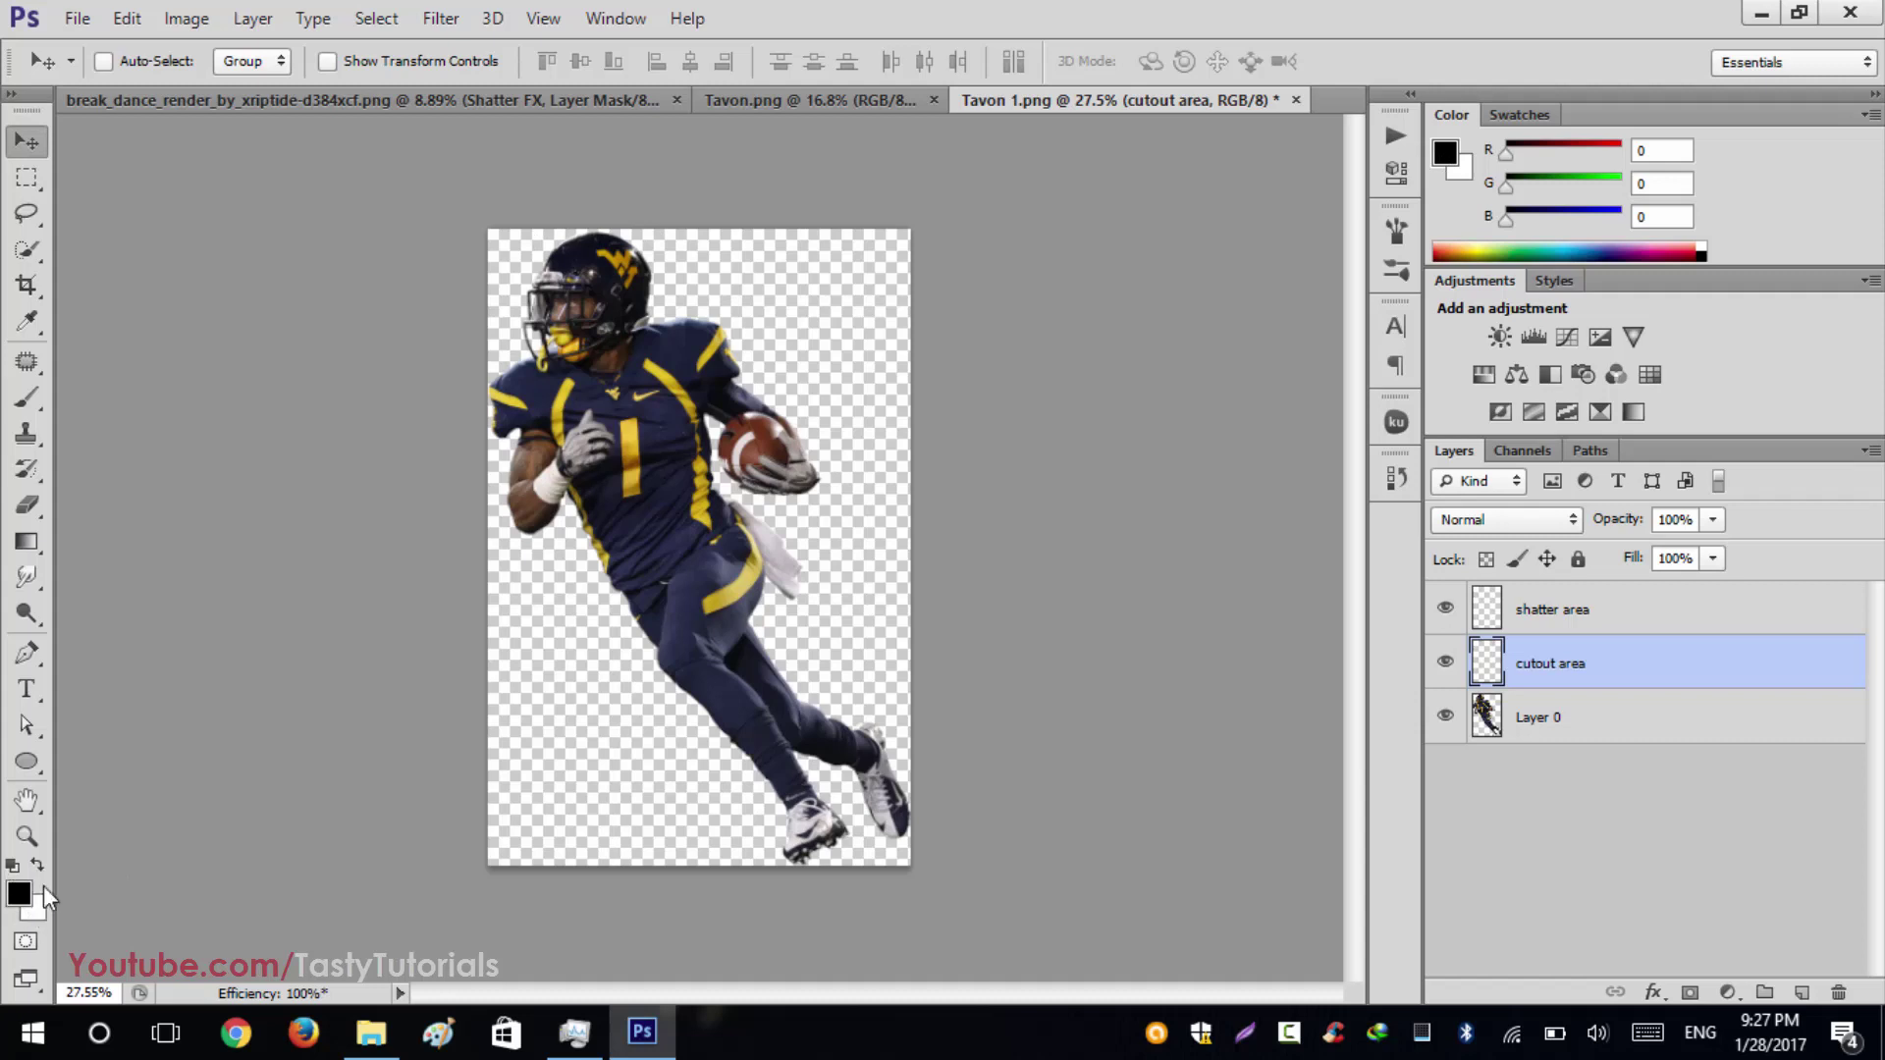
pyautogui.keyDown('ctrl'); pyautogui.click(1485, 722); pyautogui.keyUp('ctrl')
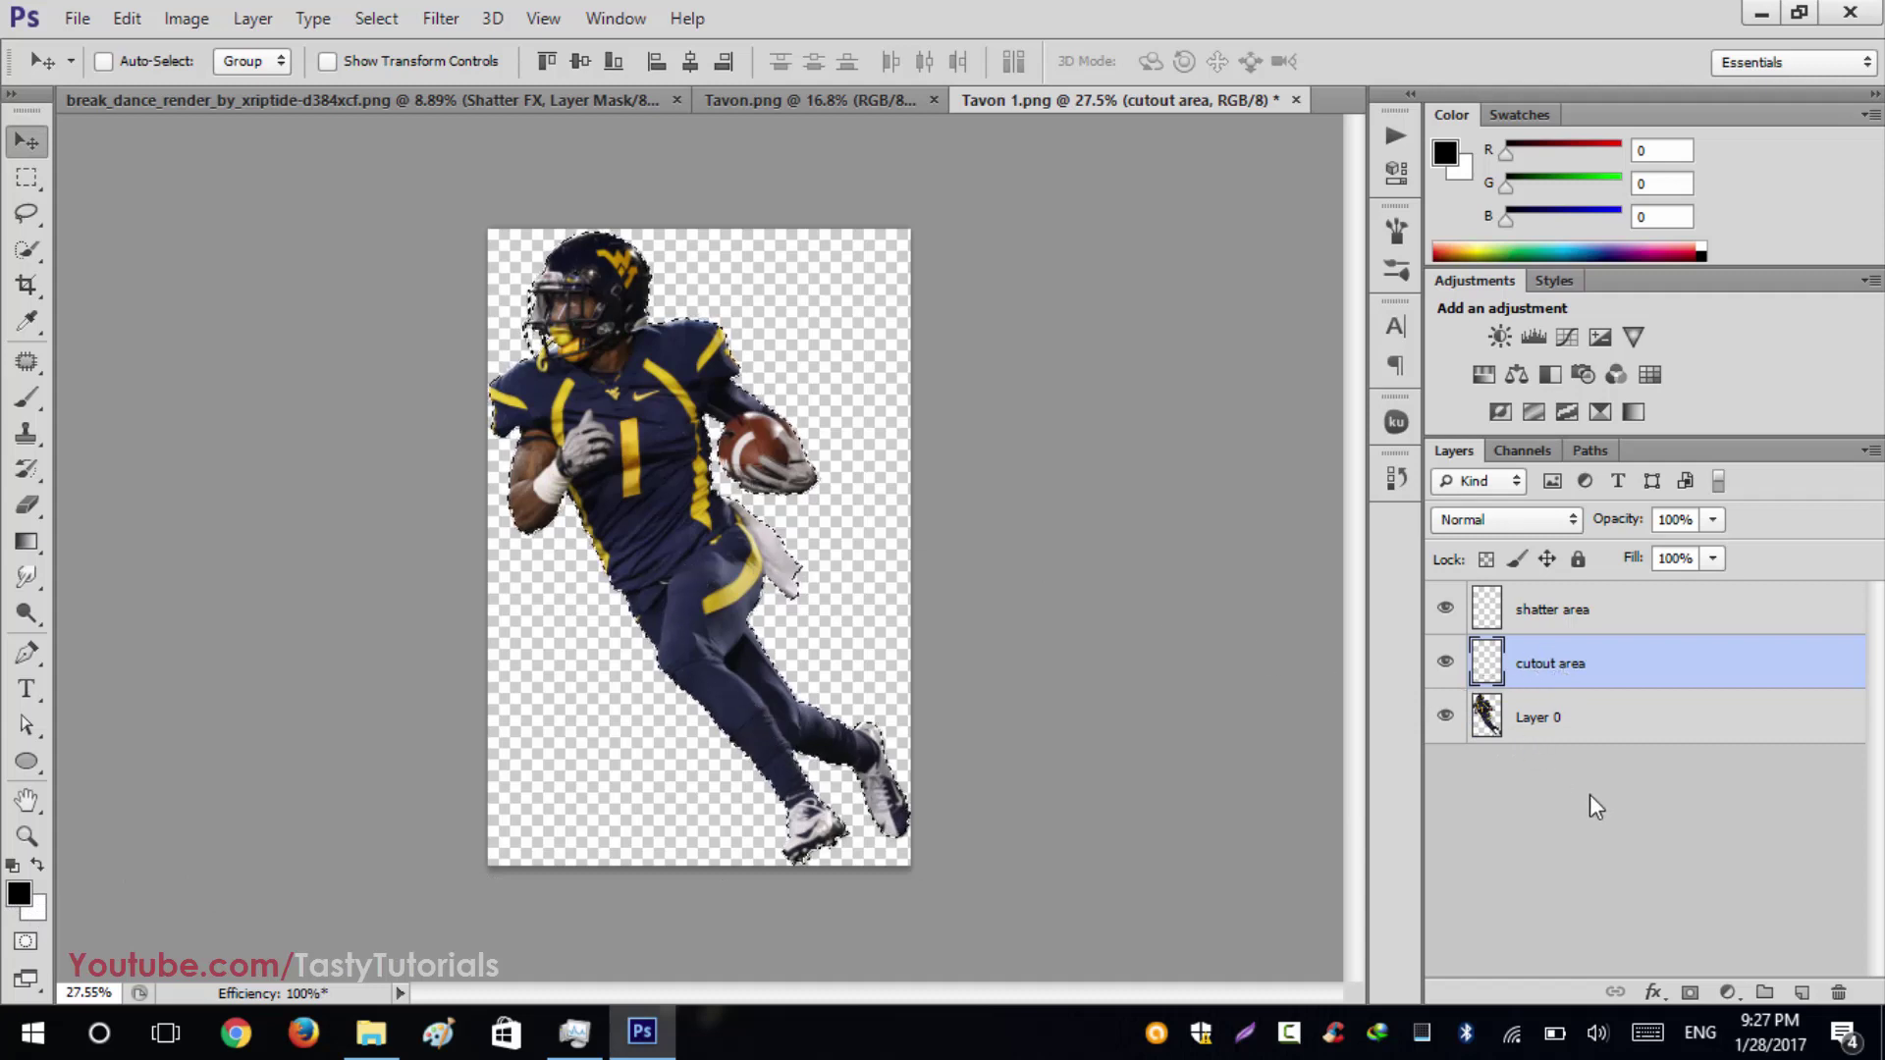
pyautogui.hotkey('alt', 'Delete')
pyautogui.hotkey('ctrl', 'd')
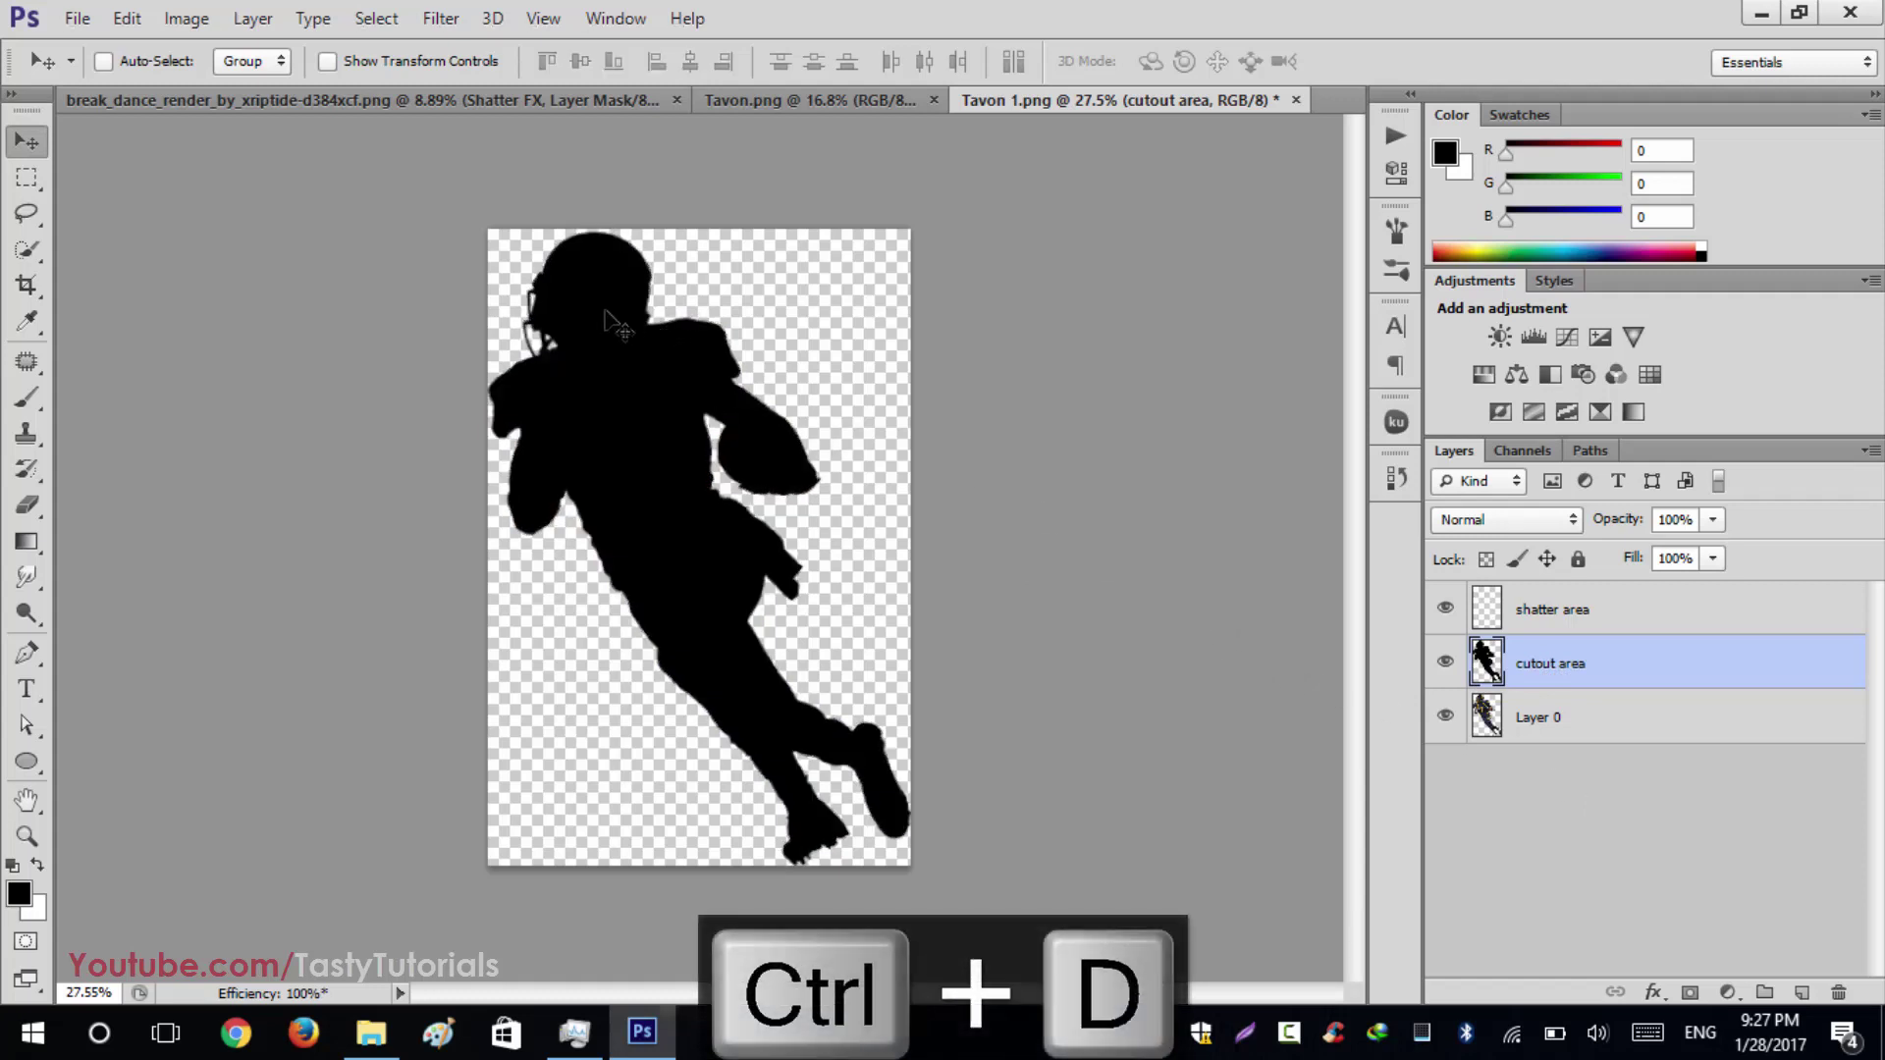
# Step: Toggle the cutout area layer to compare its silhouette with the player, and leave the layer hidden
pyautogui.click(1446, 664)
pyautogui.click(1446, 663)
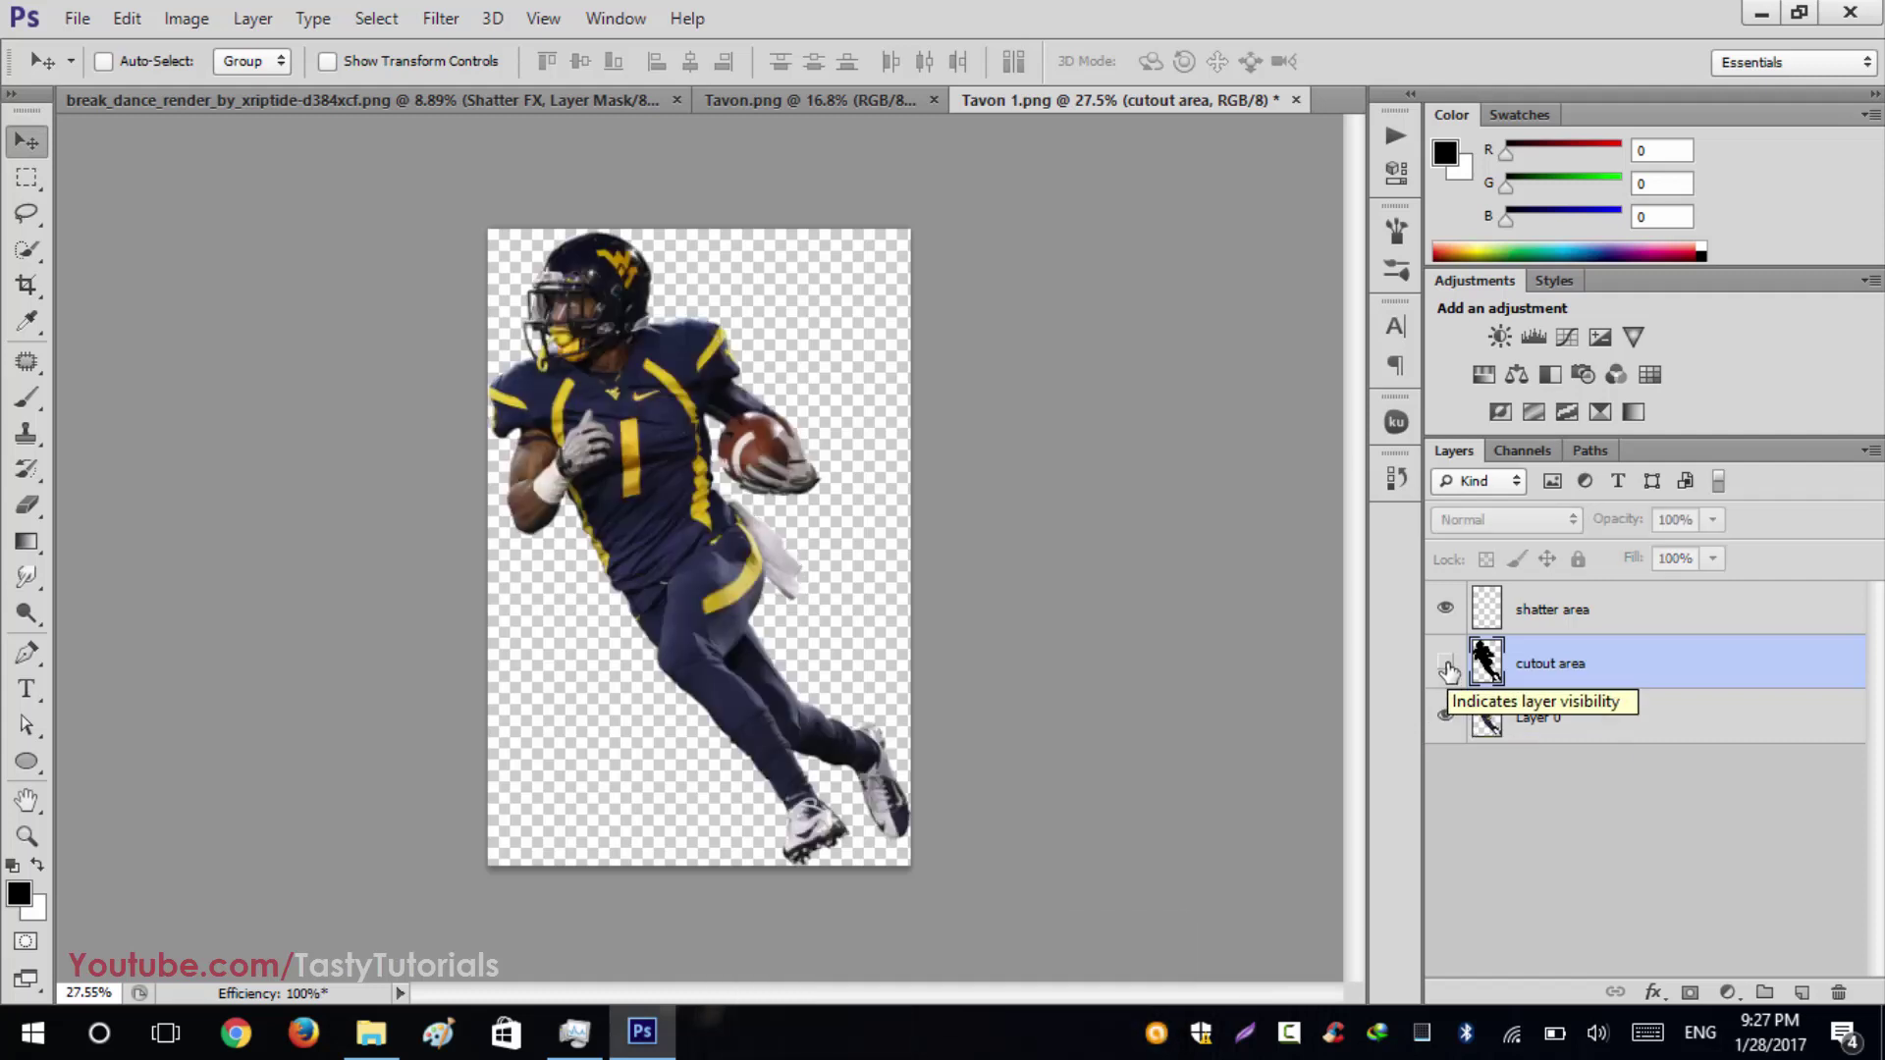
pyautogui.click(1445, 664)
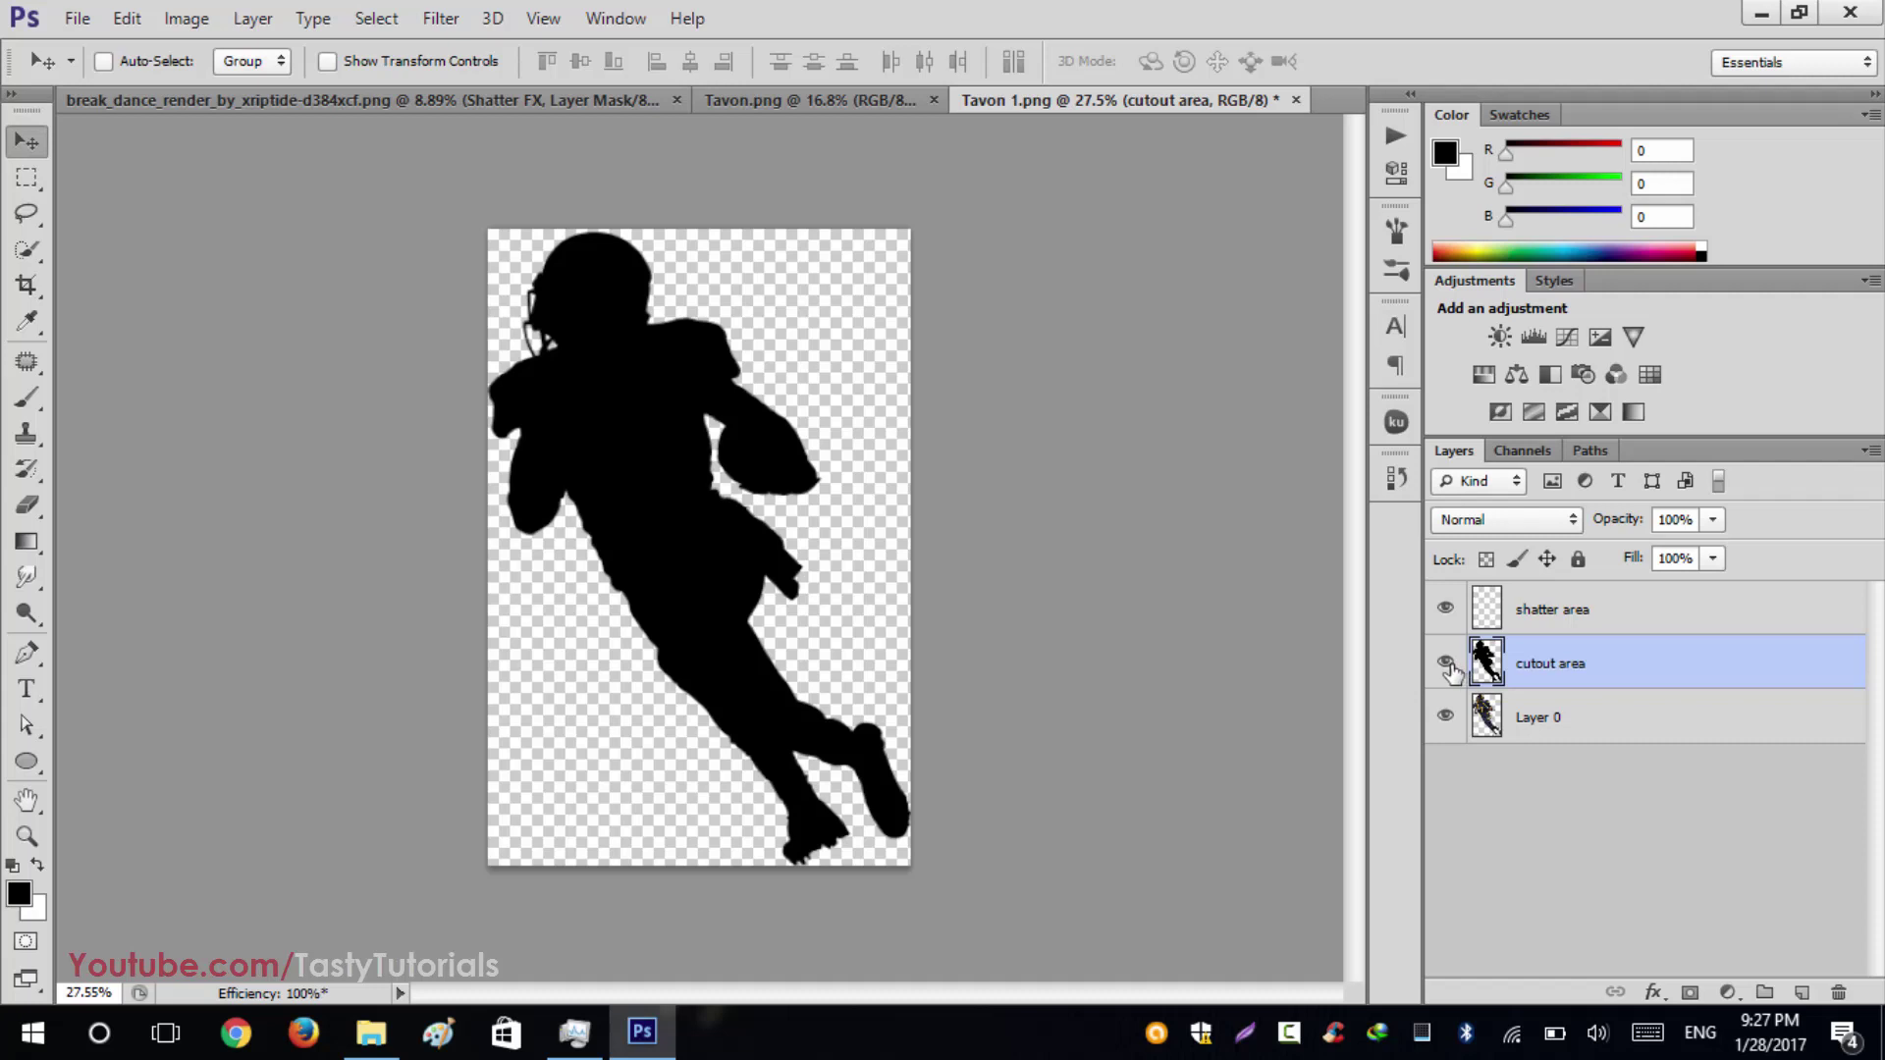
pyautogui.click(1445, 665)
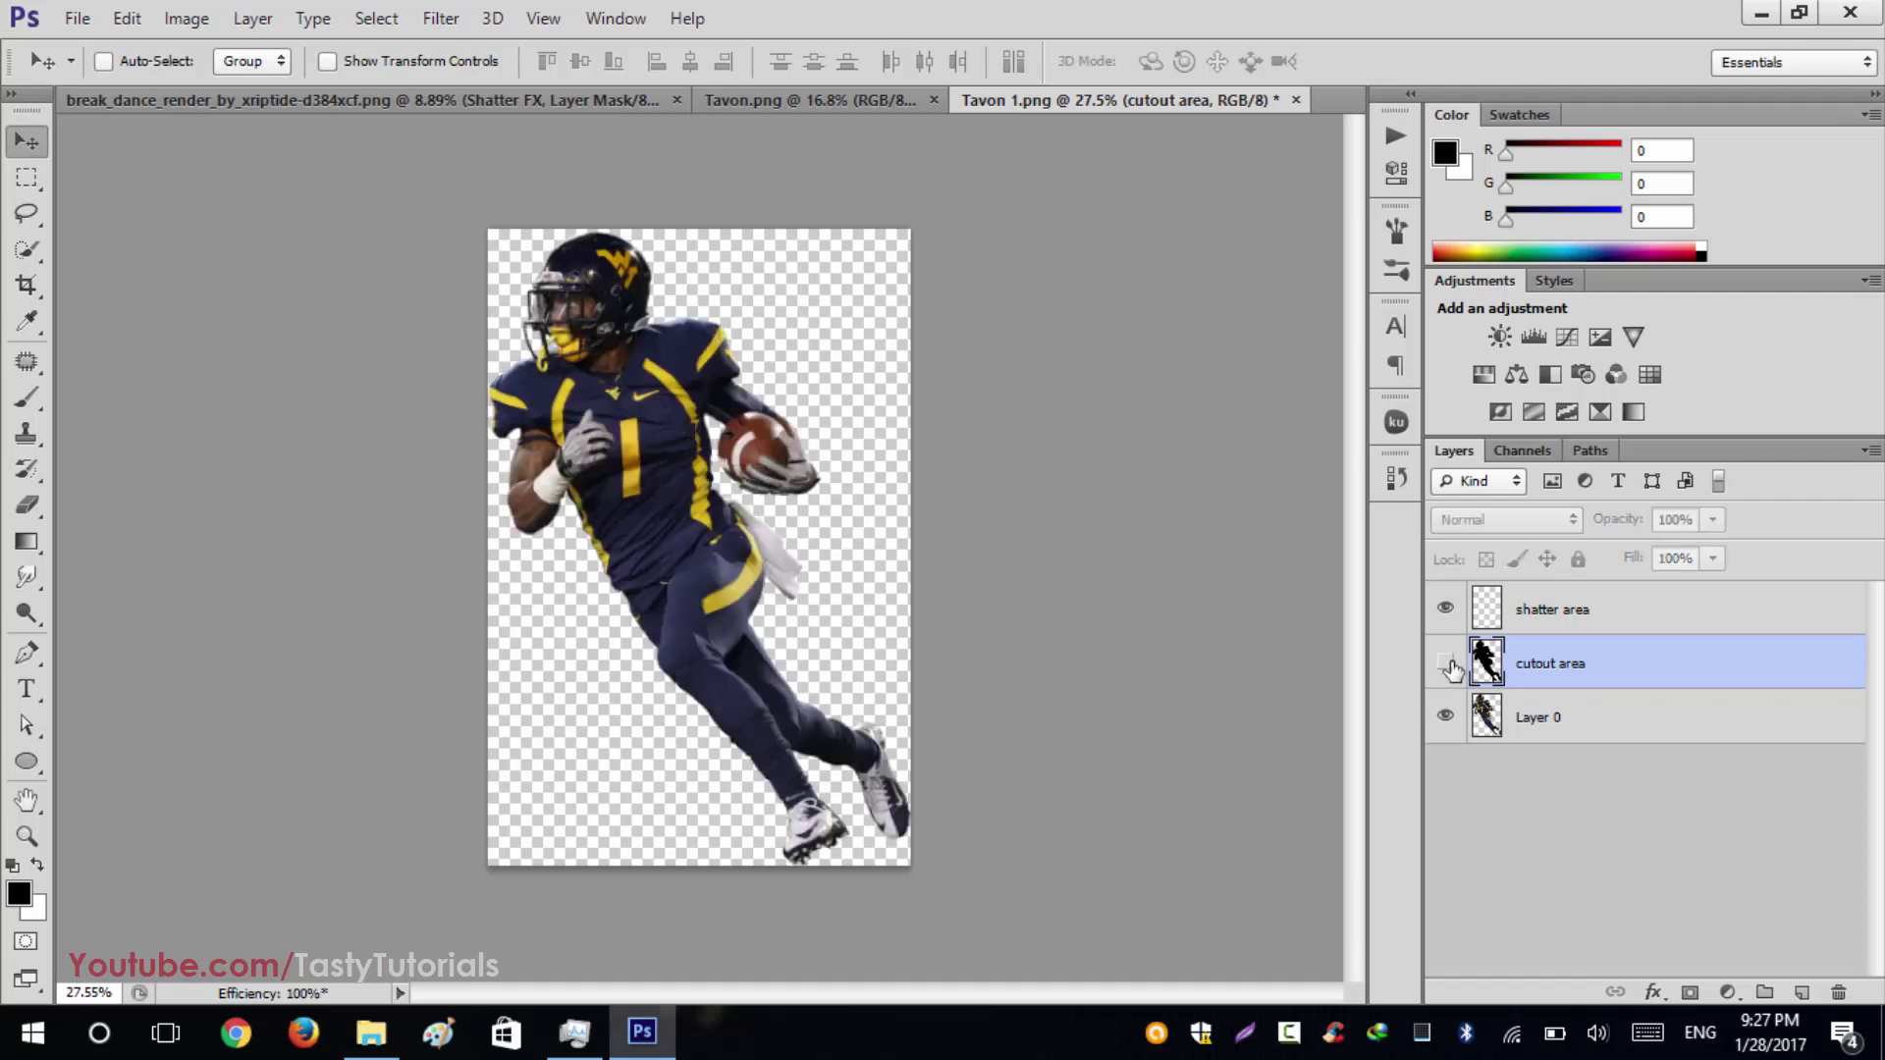
# Step: Select the shatter area layer and ready a soft red brush of 125 px with 0% hardness and 100% opacity
pyautogui.click(1543, 617)
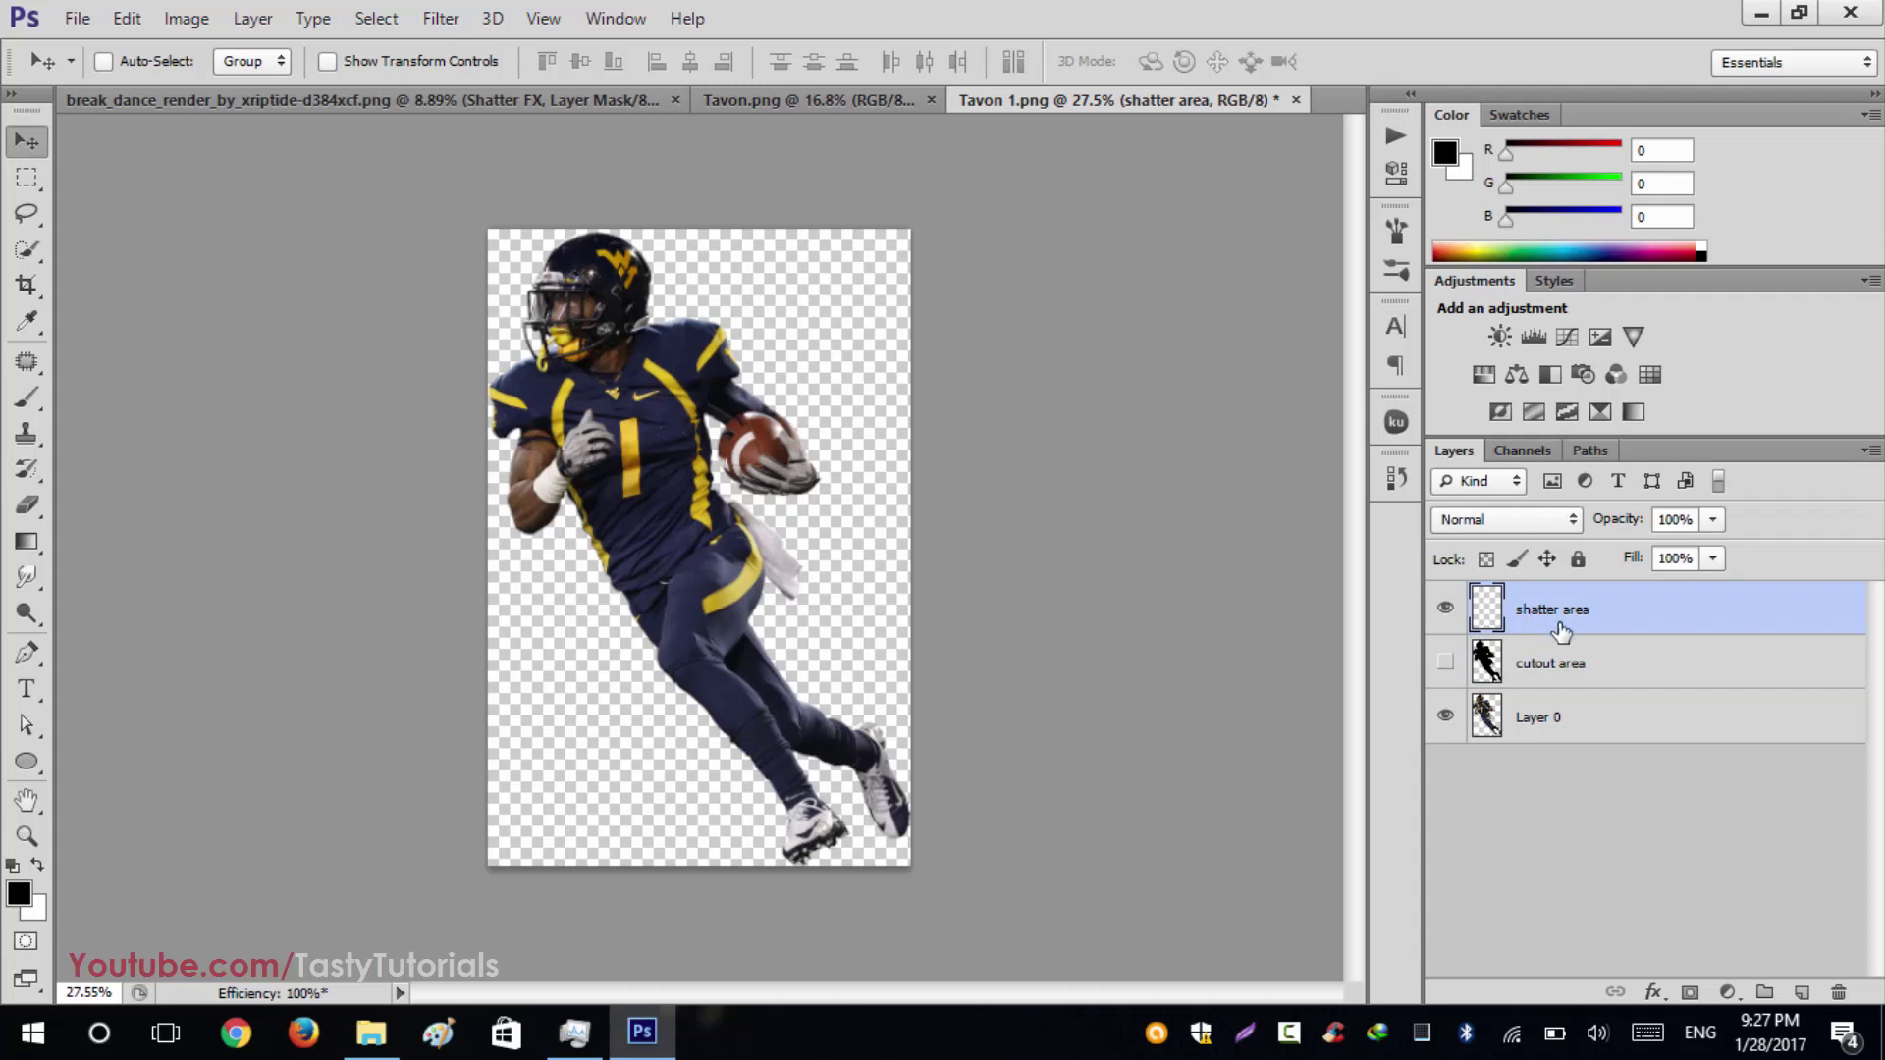
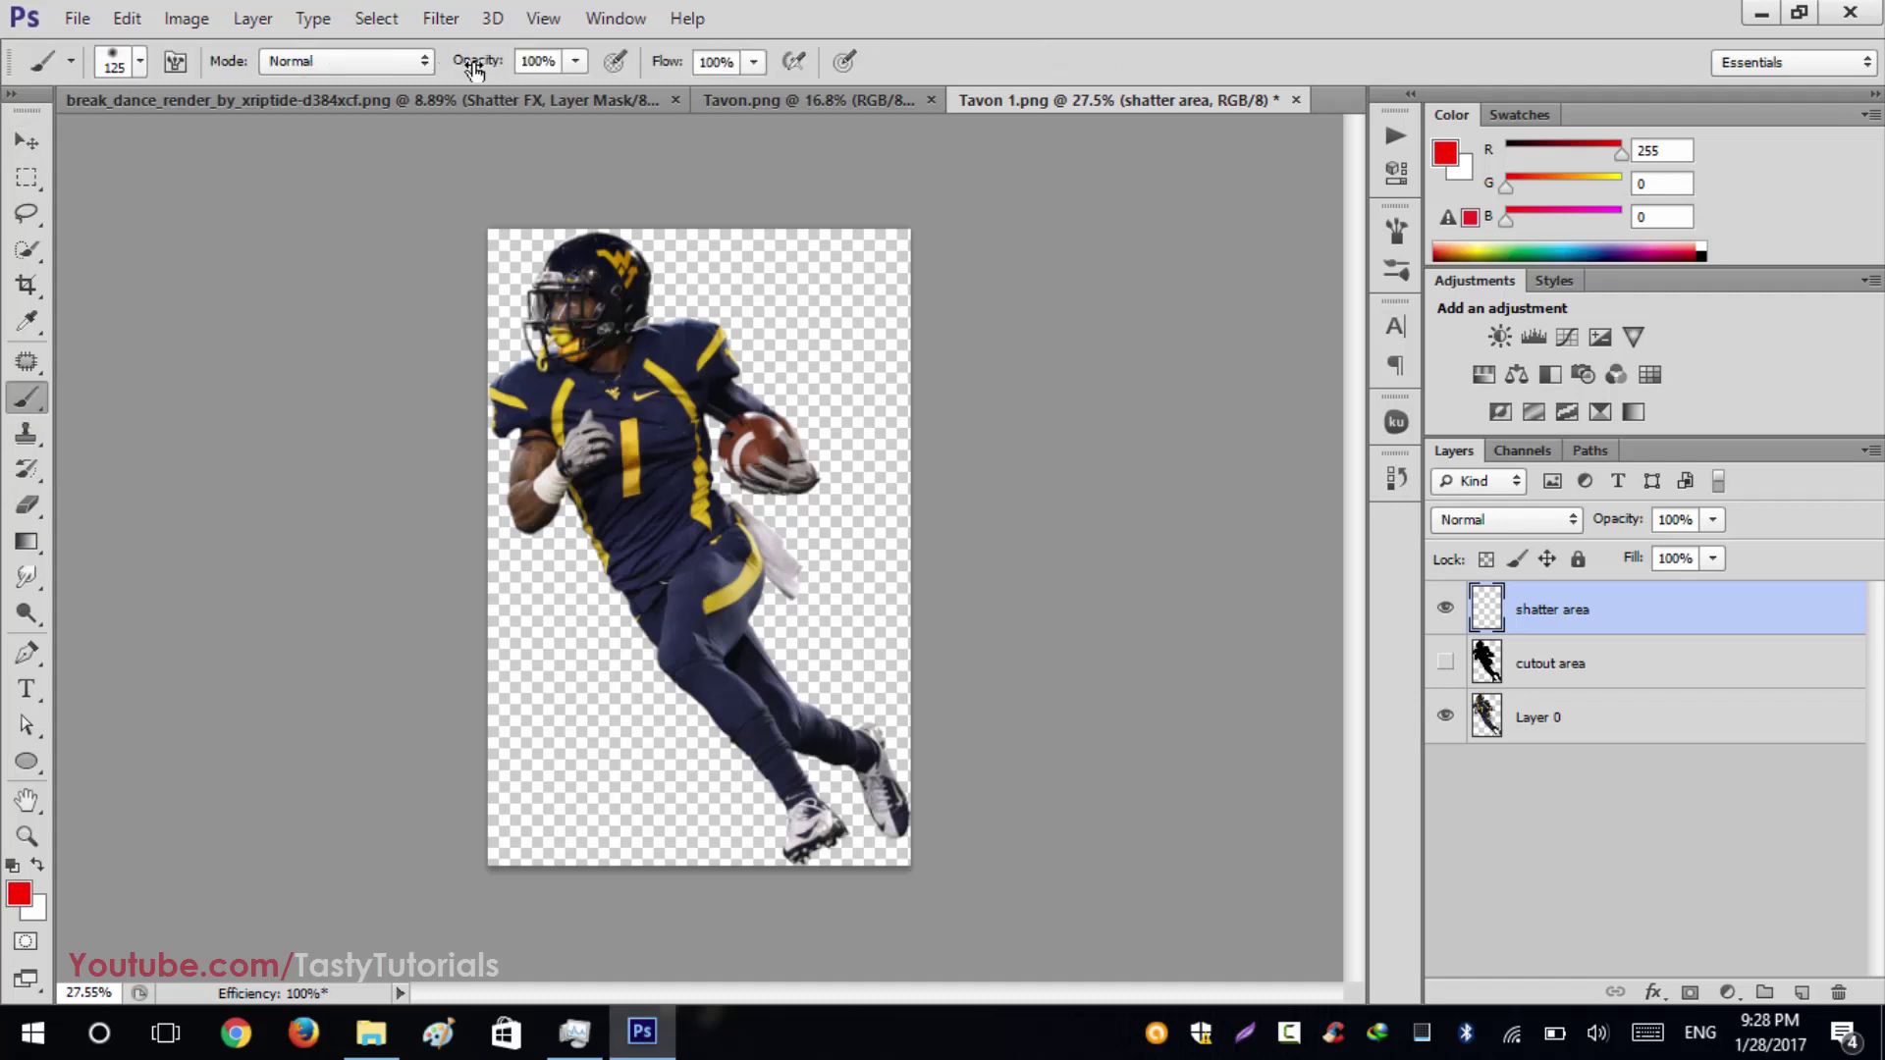
pyautogui.moveTo(476, 69); pyautogui.dragTo(579, 84)
pyautogui.rightClick(579, 290)
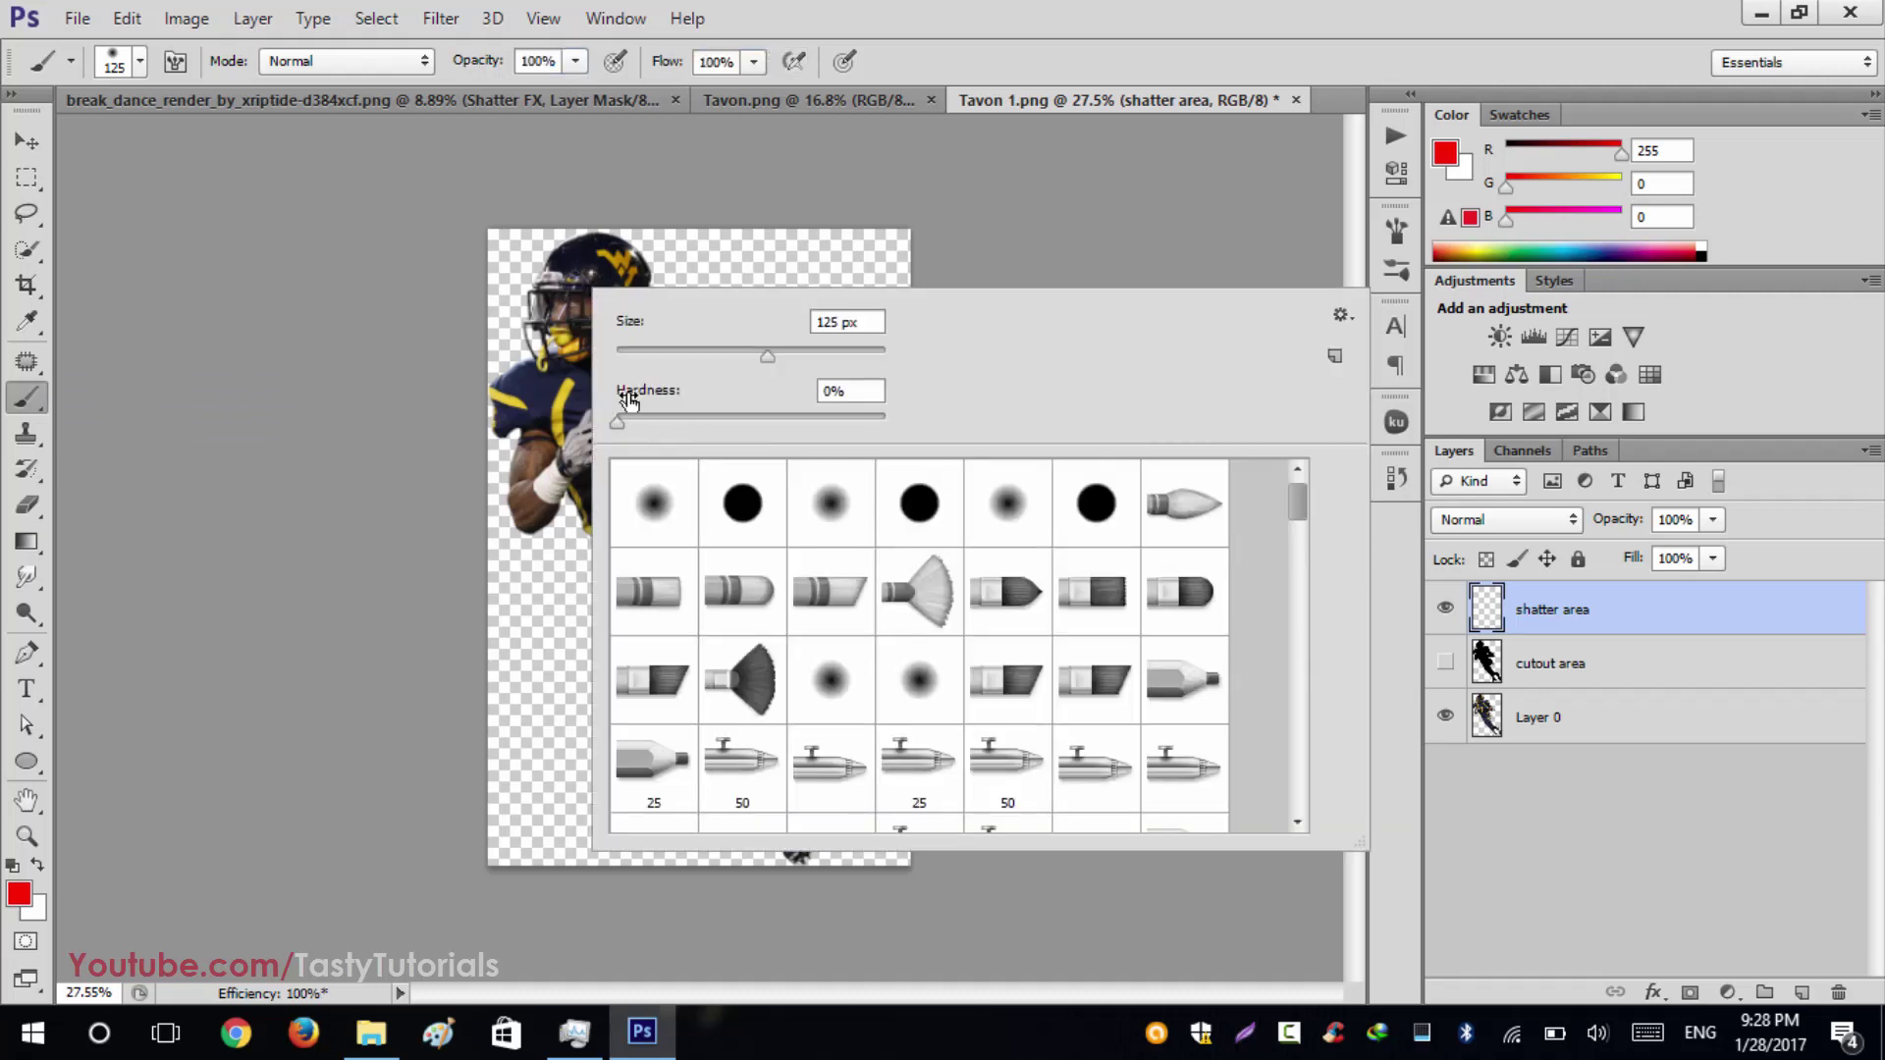
pyautogui.moveTo(725, 409); pyautogui.dragTo(934, 433)
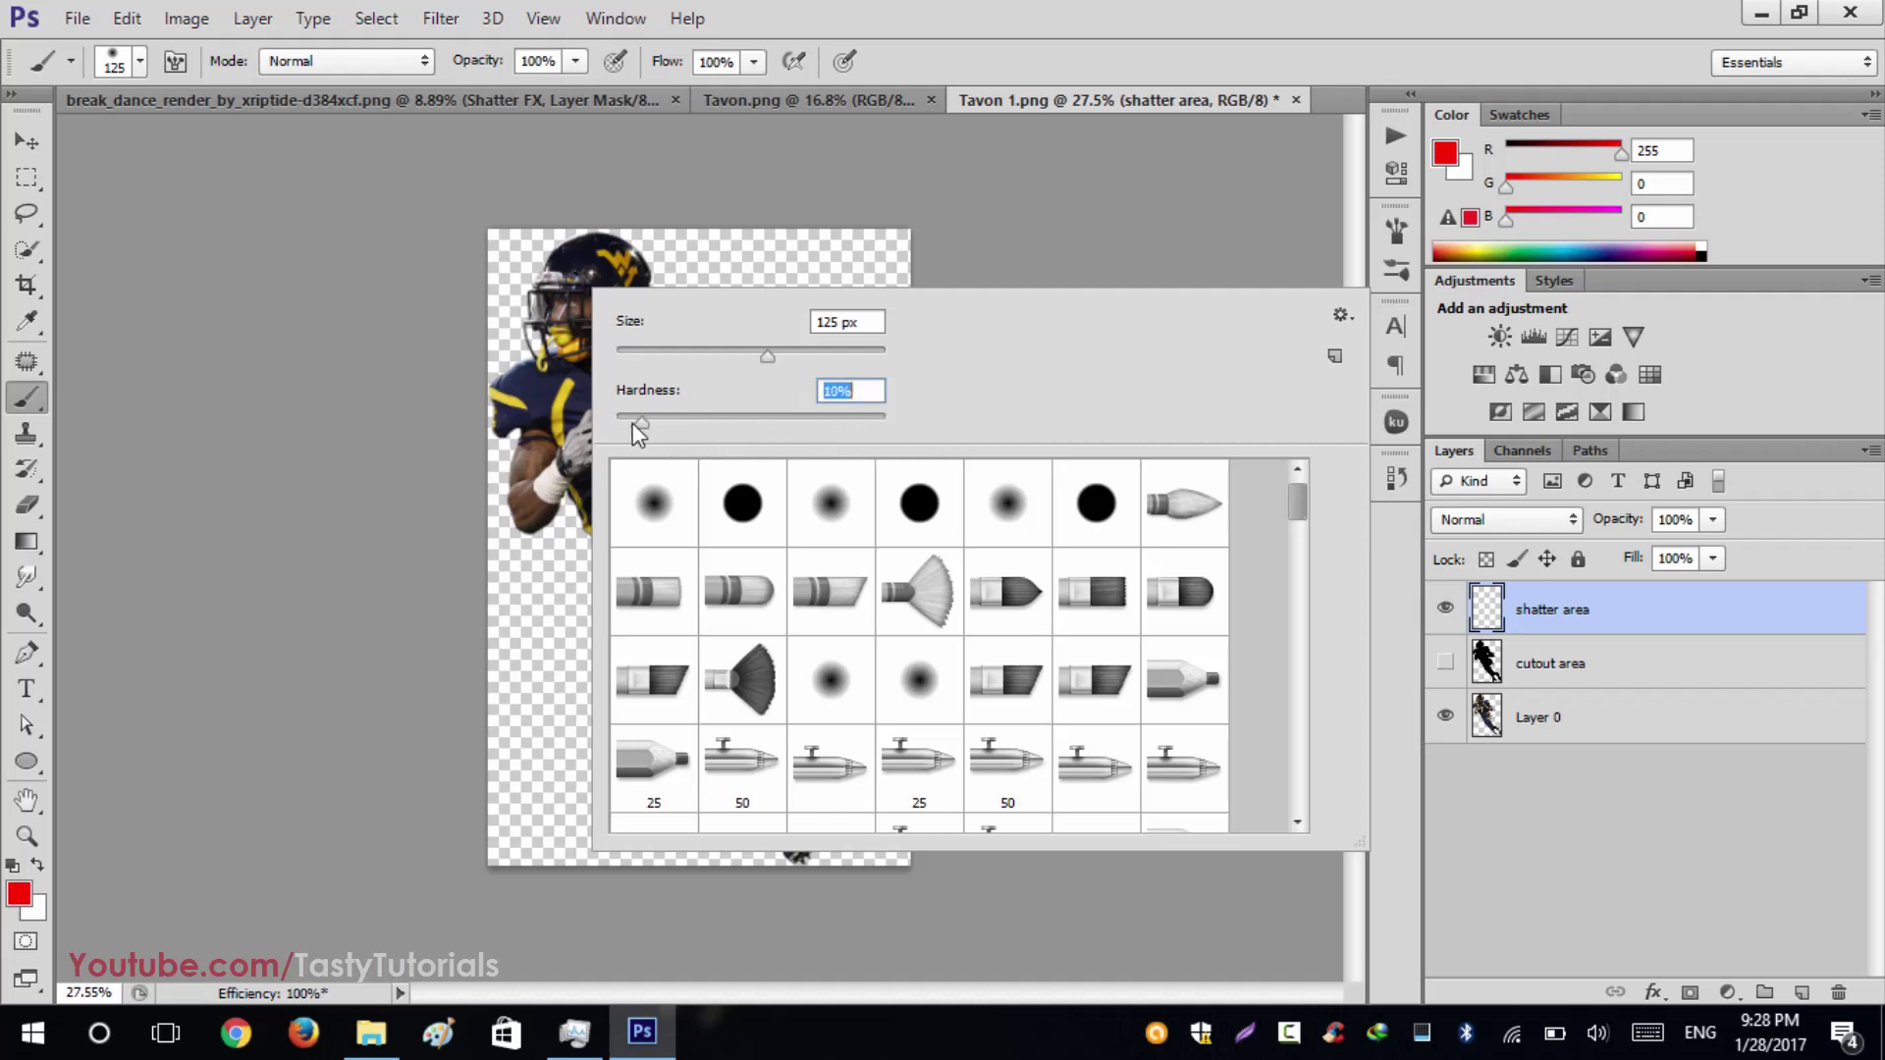
pyautogui.moveTo(638, 435); pyautogui.dragTo(607, 421)
pyautogui.click(722, 165)
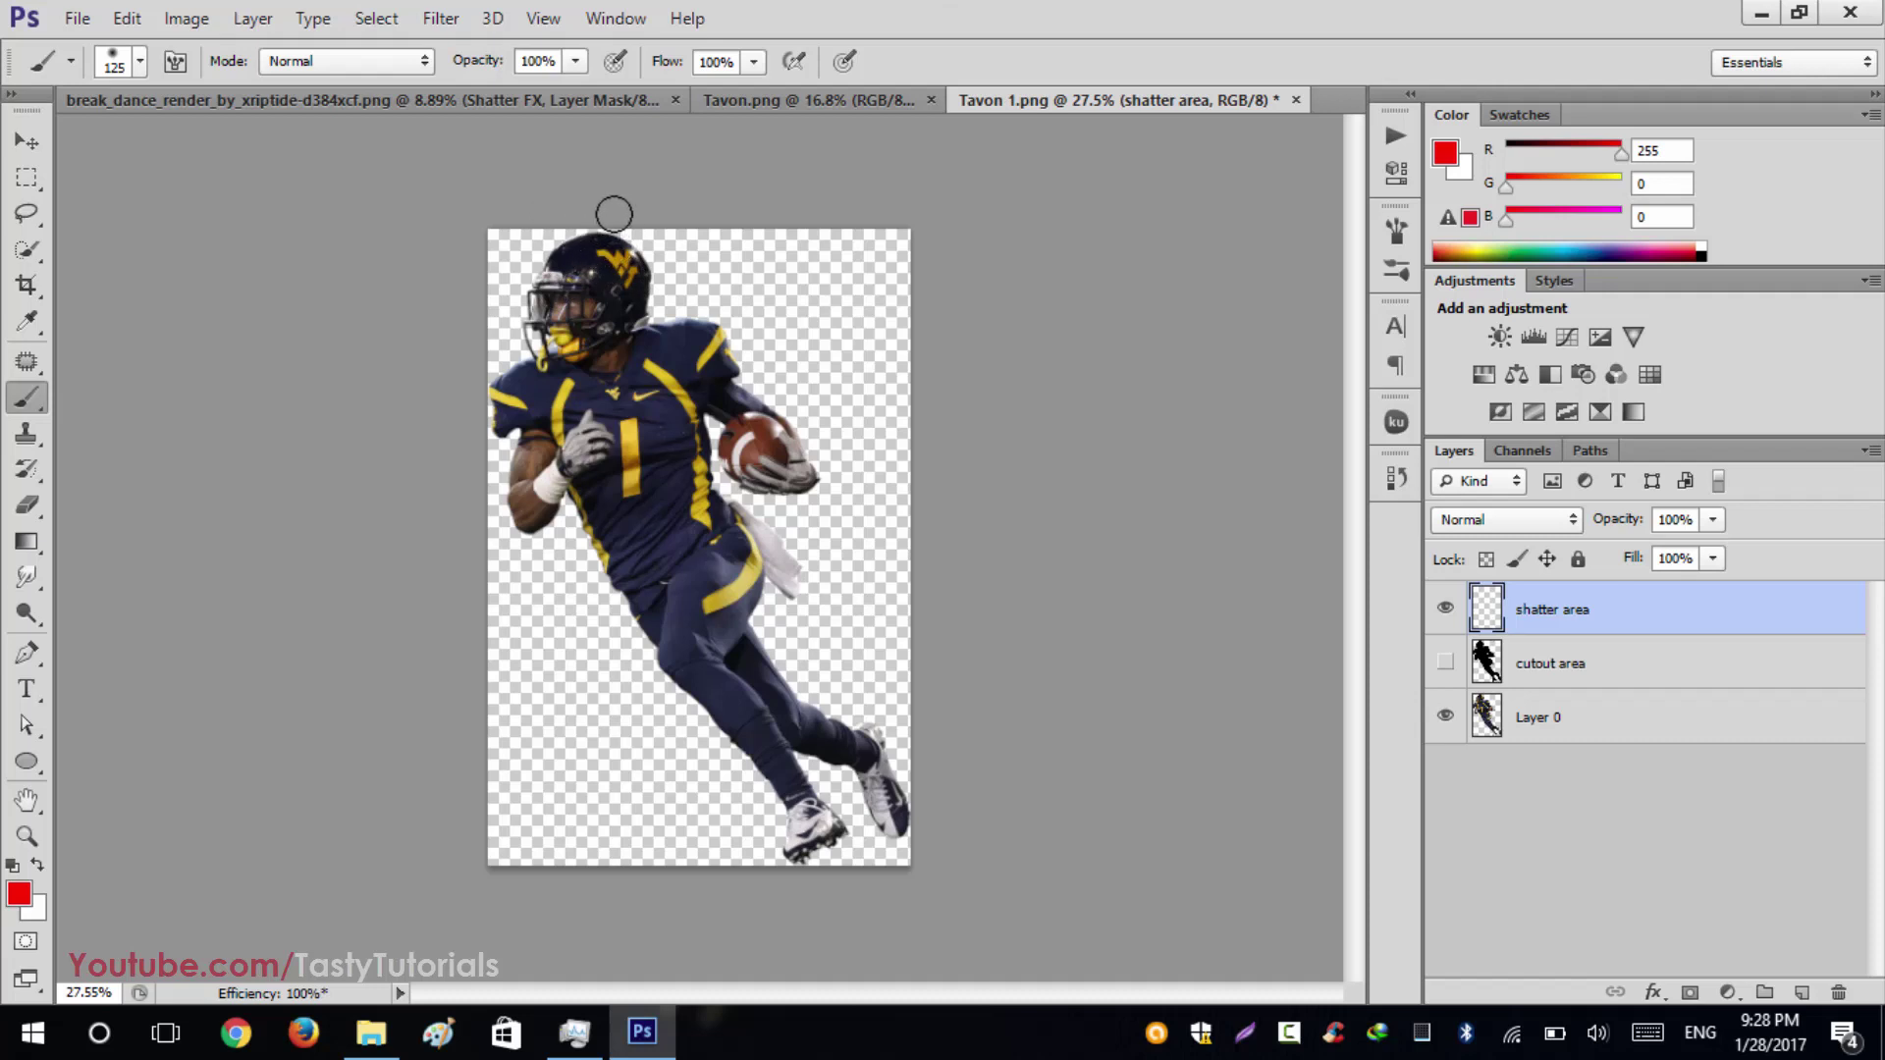
# Step: Extend the canvas slightly beyond the player on all four sides with the Crop tool and apply the crop
pyautogui.click(22, 289)
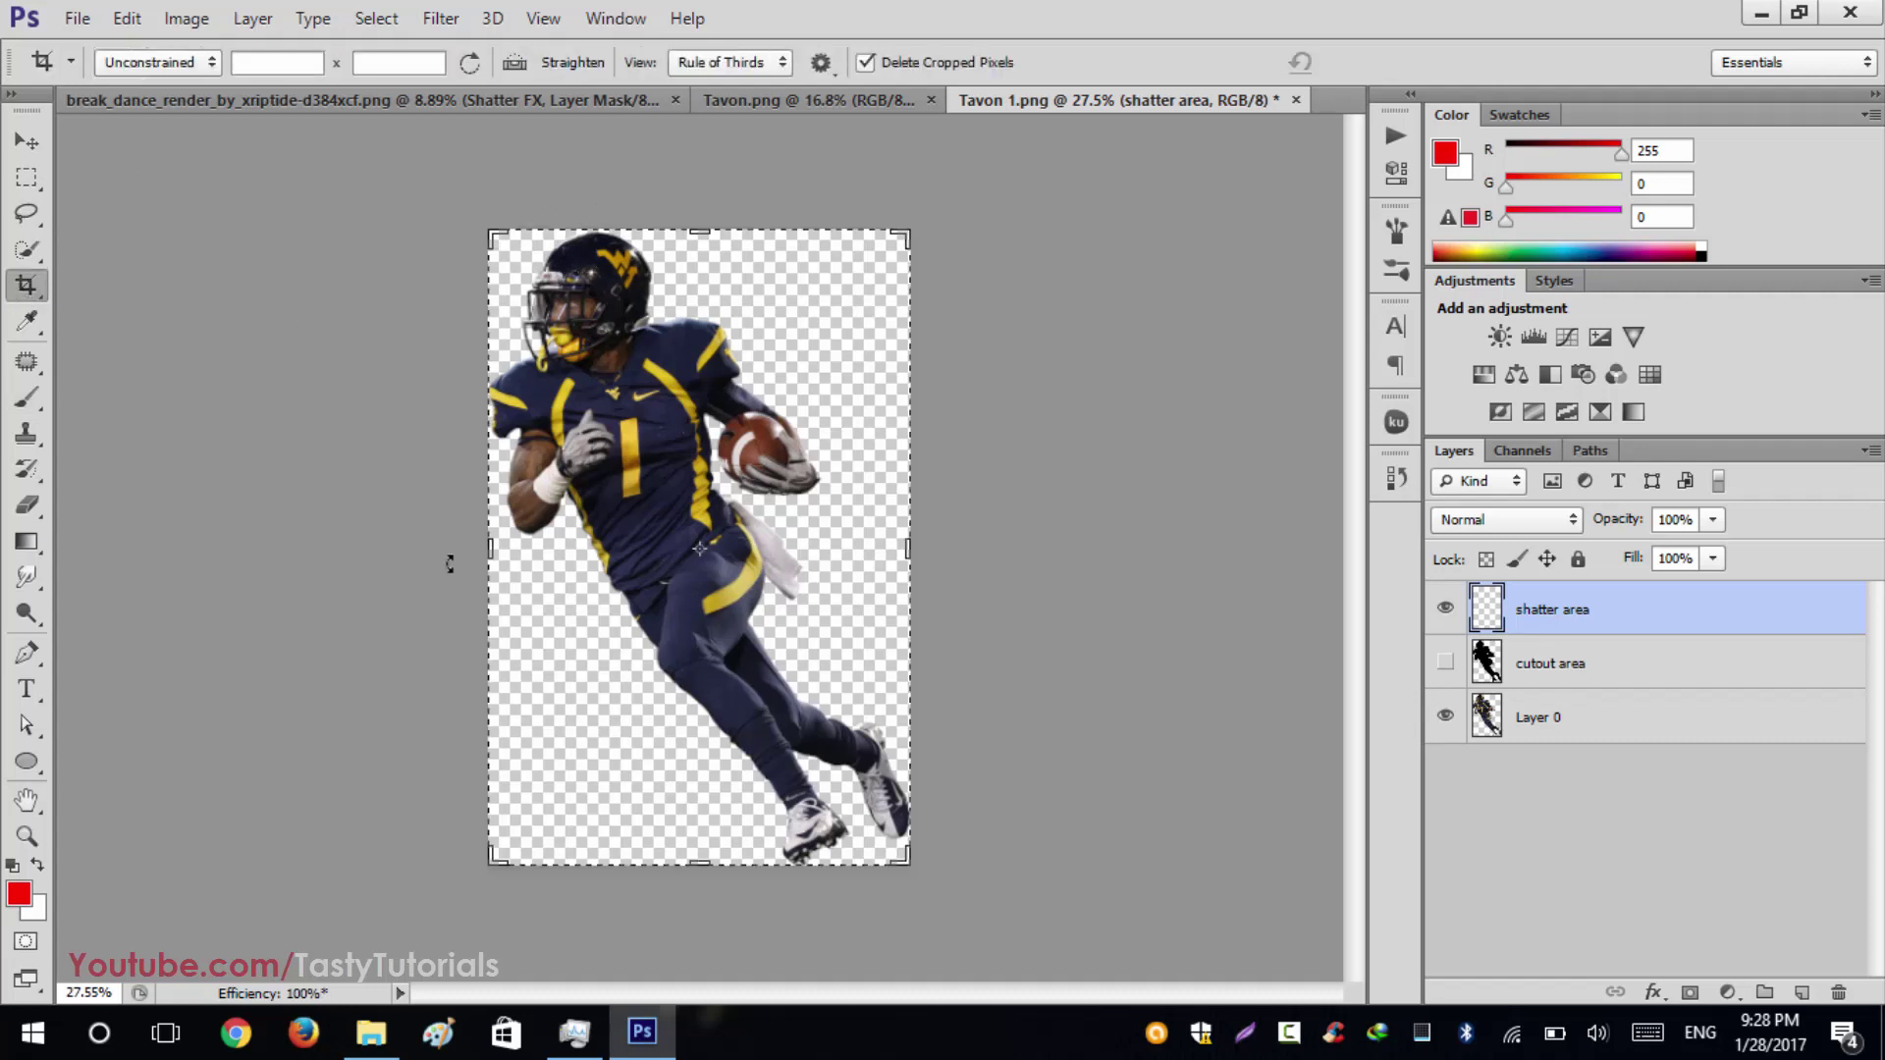
pyautogui.moveTo(488, 552); pyautogui.dragTo(465, 547)
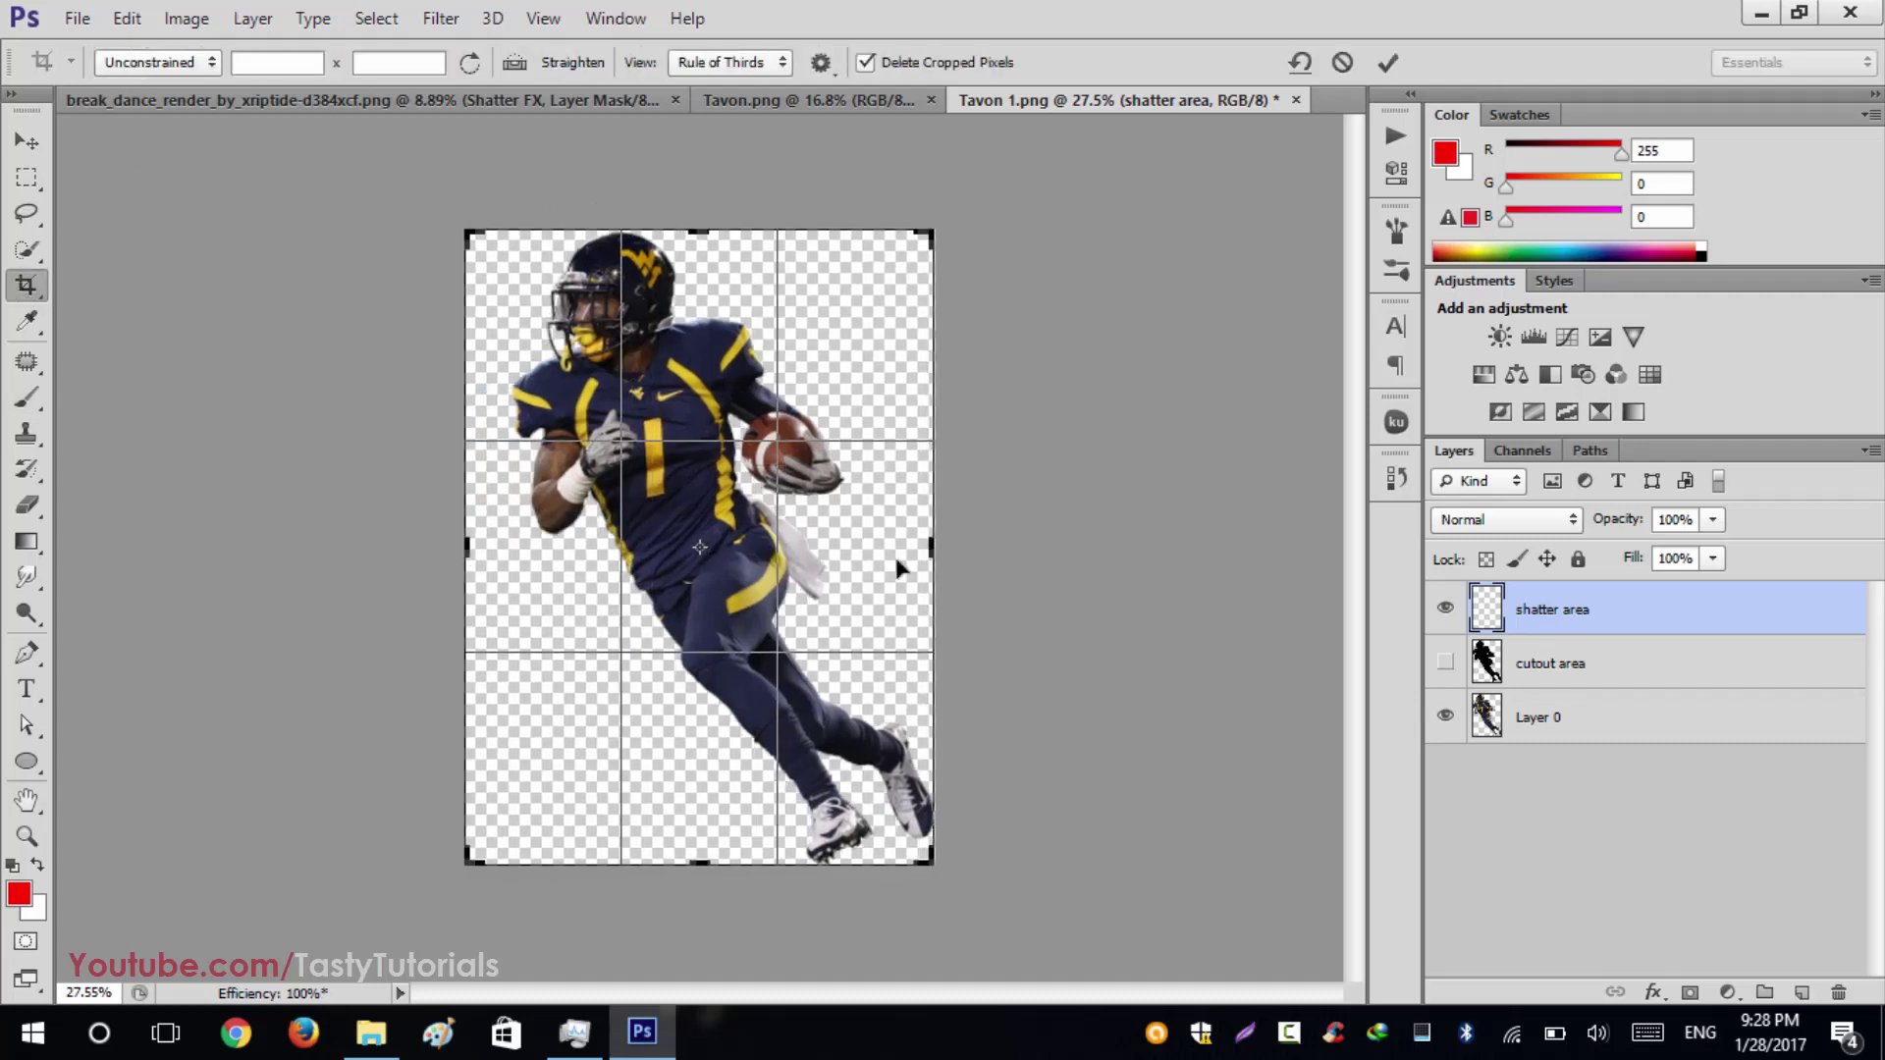
pyautogui.moveTo(931, 547); pyautogui.dragTo(960, 547)
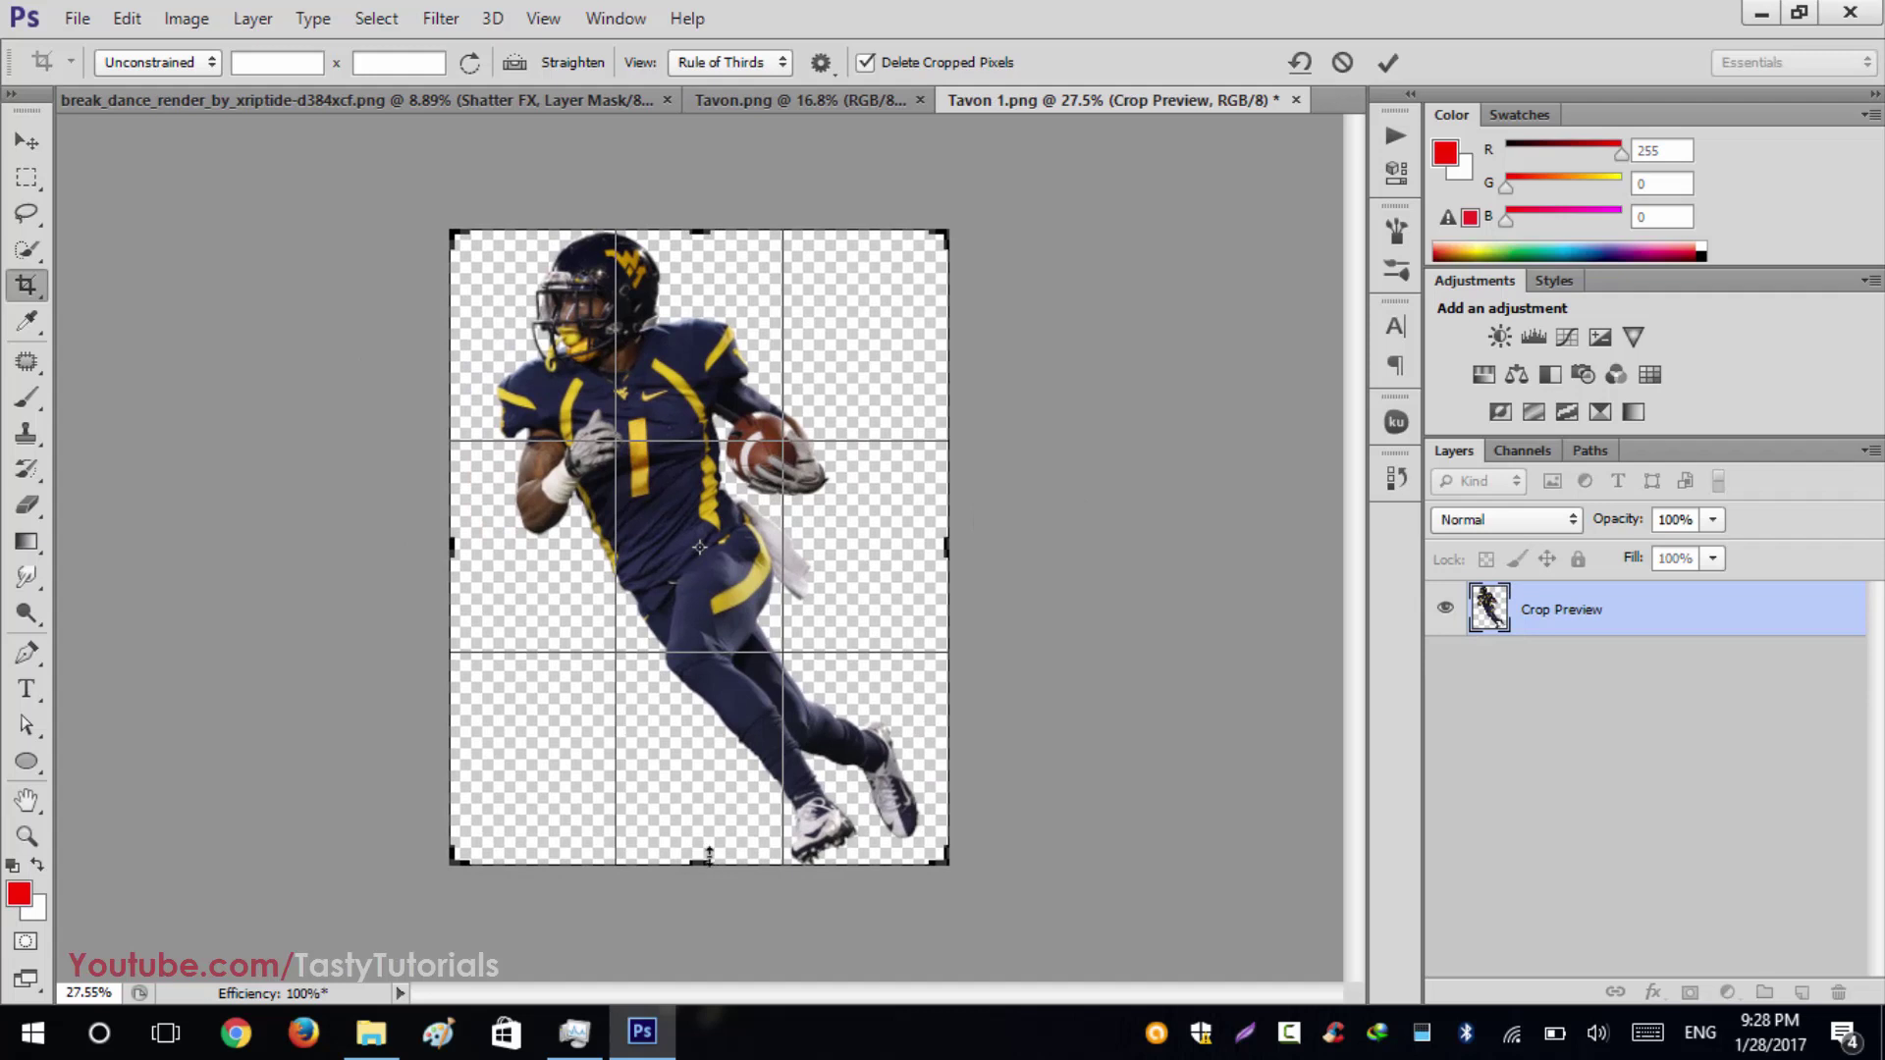
pyautogui.moveTo(709, 854); pyautogui.dragTo(705, 872)
pyautogui.moveTo(678, 215); pyautogui.dragTo(687, 204)
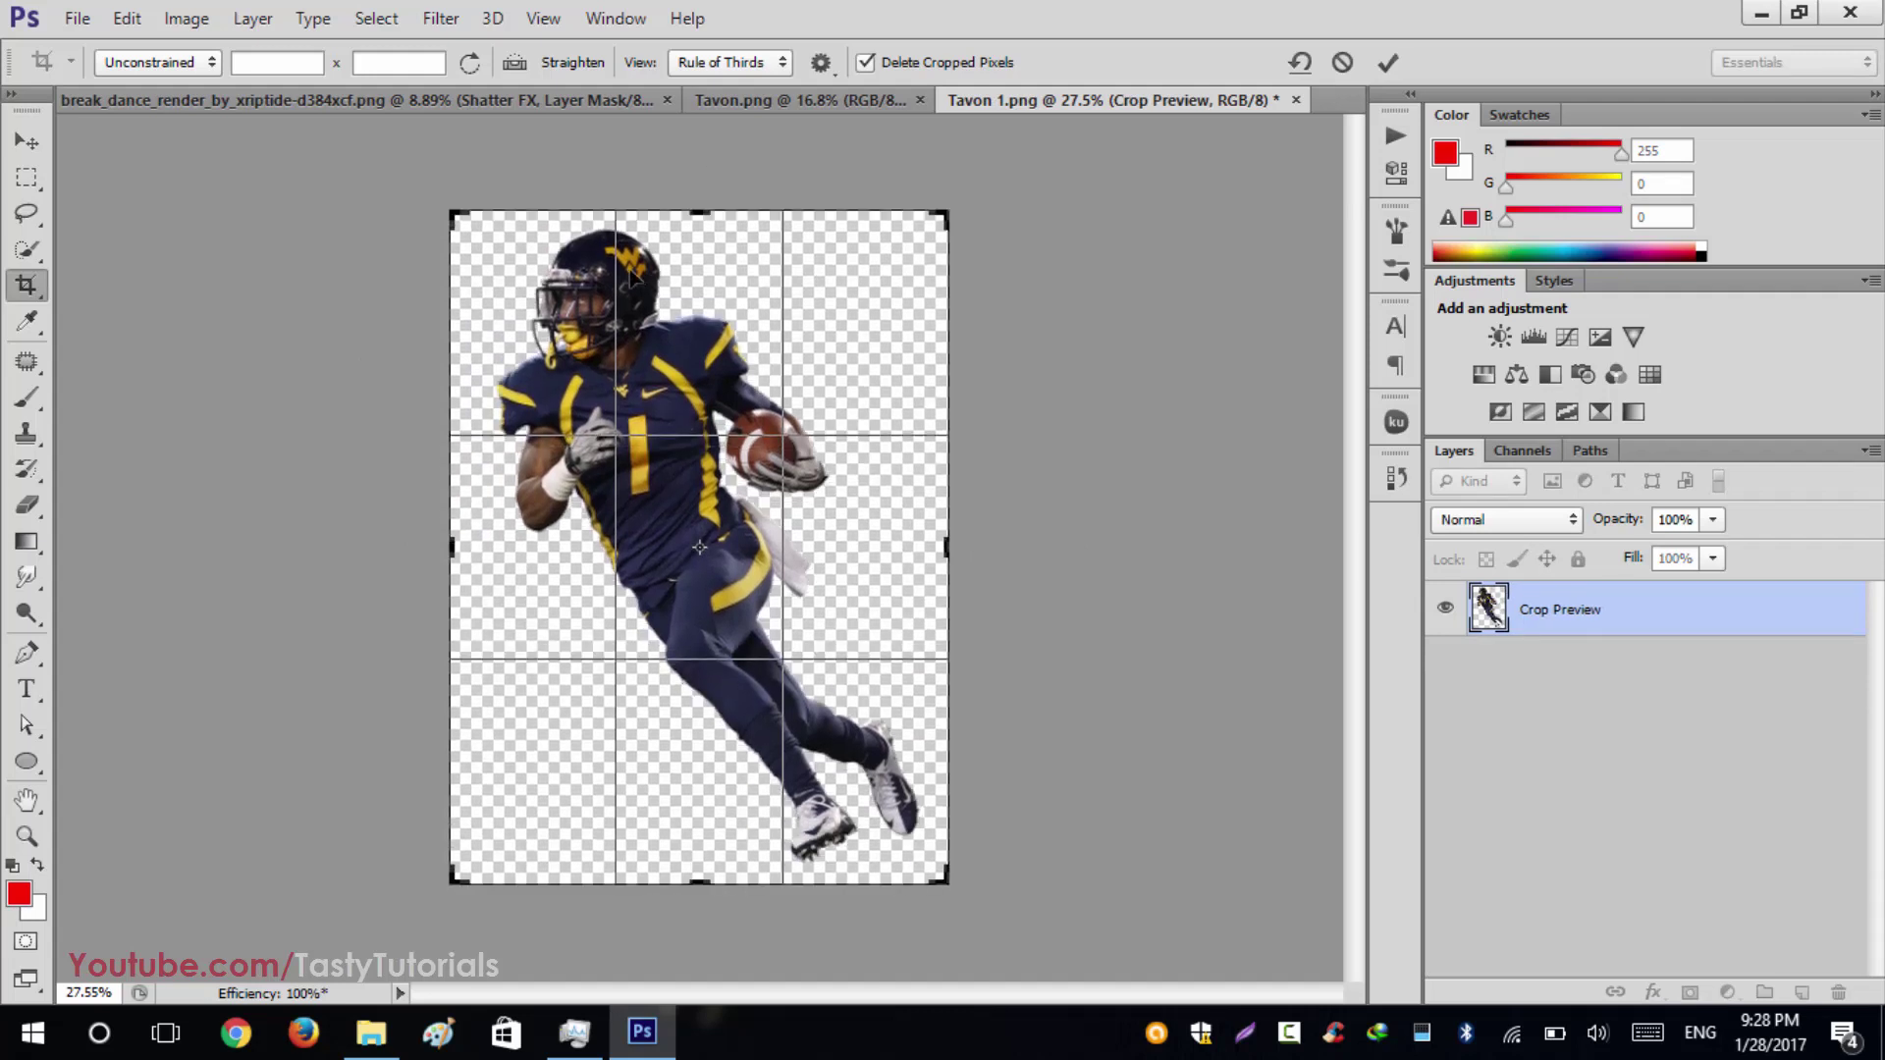
pyautogui.click(1388, 62)
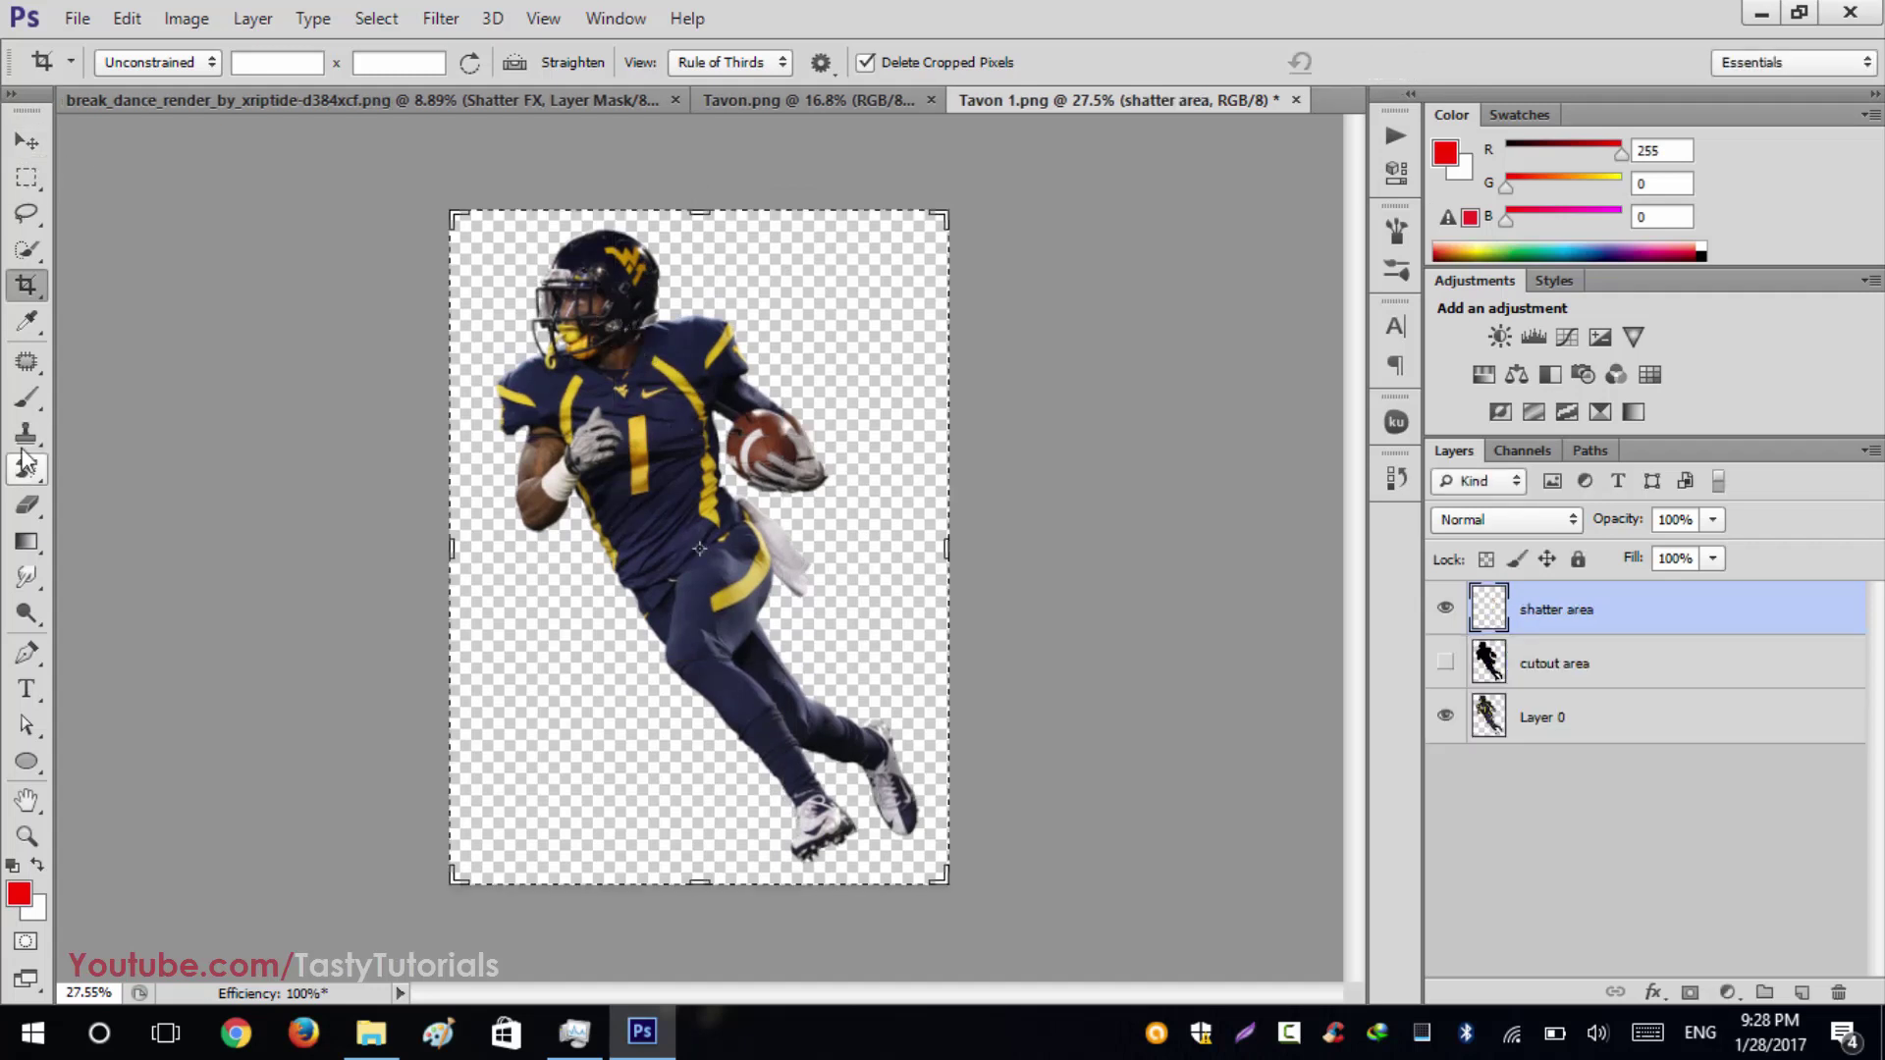
# Step: Brush red over the player's helmet, back, ball-carrying arm, towel, legs and shoes on the shatter area layer, and hide that layer
pyautogui.click(27, 397)
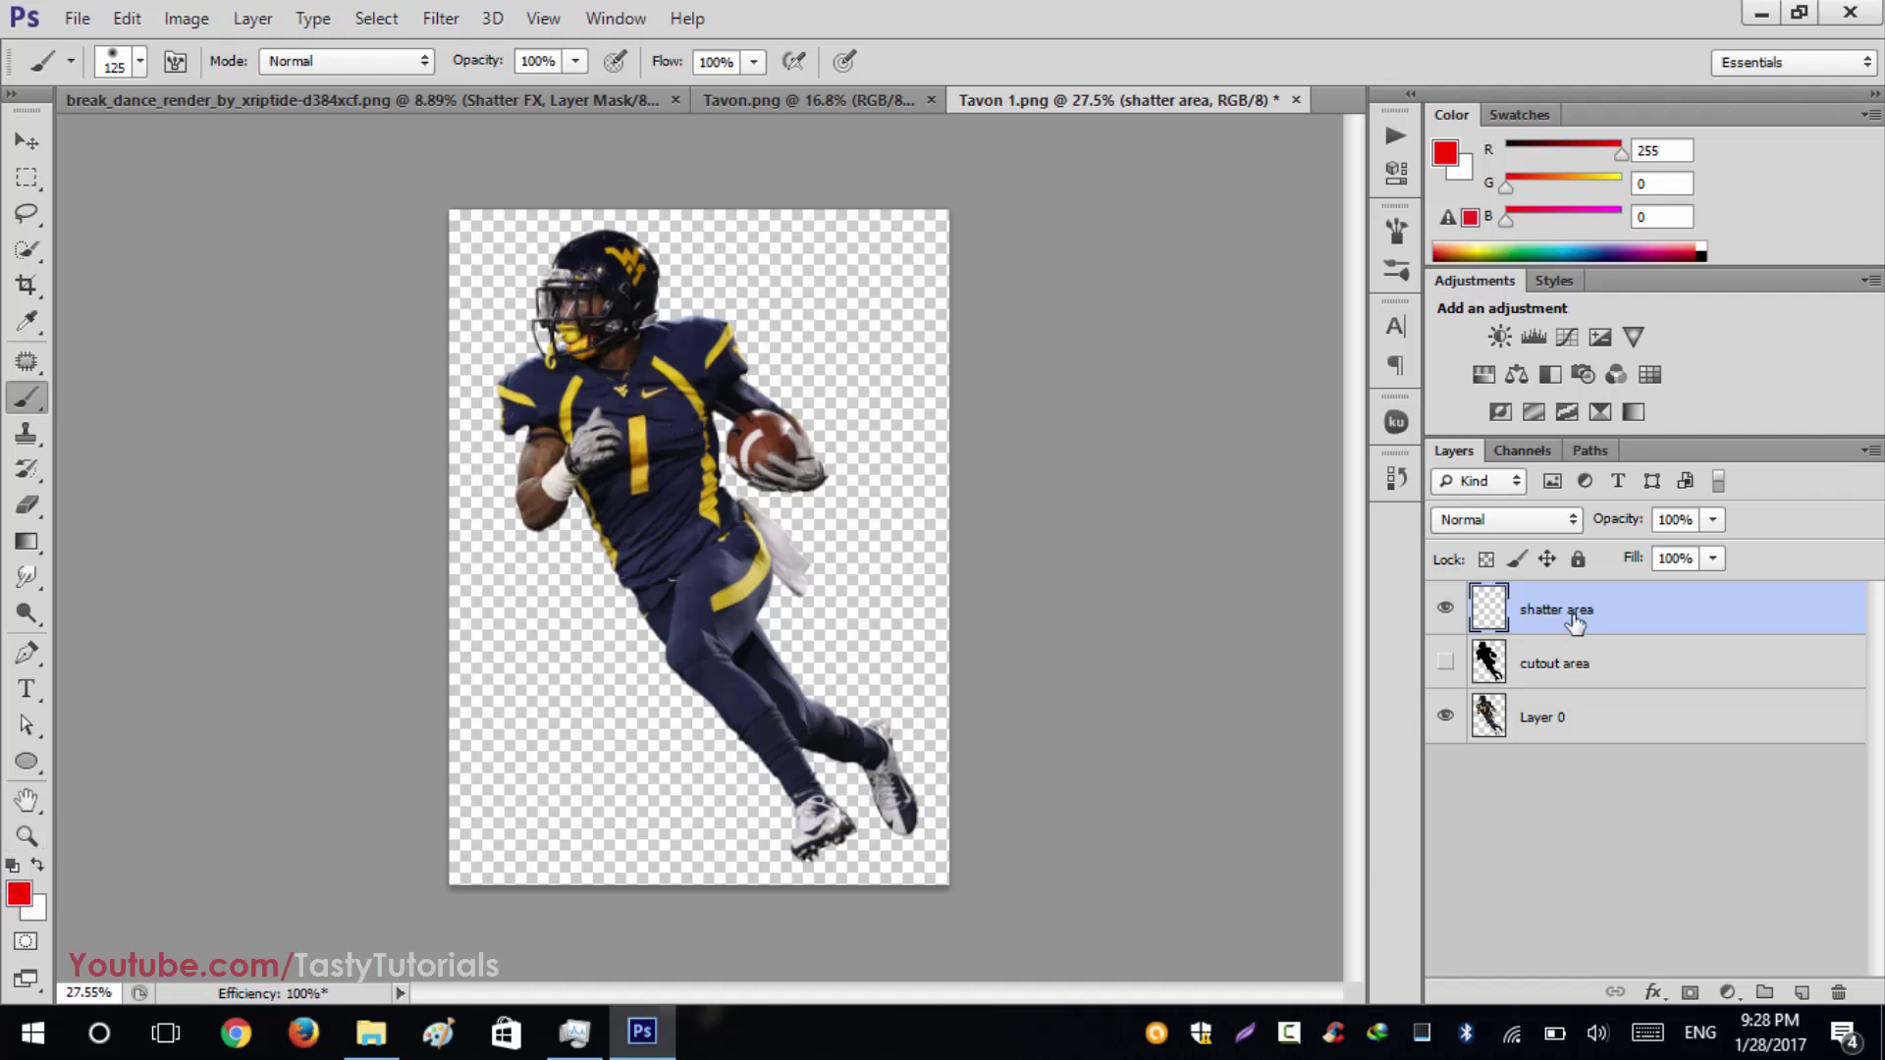
pyautogui.moveTo(577, 239)
pyautogui.mouseDown()
pyautogui.moveTo(638, 257)
pyautogui.moveTo(643, 324)
pyautogui.moveTo(722, 344)
pyautogui.moveTo(785, 418)
pyautogui.moveTo(801, 476)
pyautogui.moveTo(756, 452)
pyautogui.moveTo(745, 411)
pyautogui.moveTo(692, 388)
pyautogui.moveTo(745, 599)
pyautogui.moveTo(732, 653)
pyautogui.moveTo(874, 742)
pyautogui.moveTo(905, 823)
pyautogui.moveTo(859, 741)
pyautogui.moveTo(785, 711)
pyautogui.moveTo(815, 792)
pyautogui.moveTo(830, 819)
pyautogui.moveTo(729, 614)
pyautogui.moveTo(677, 368)
pyautogui.mouseUp()
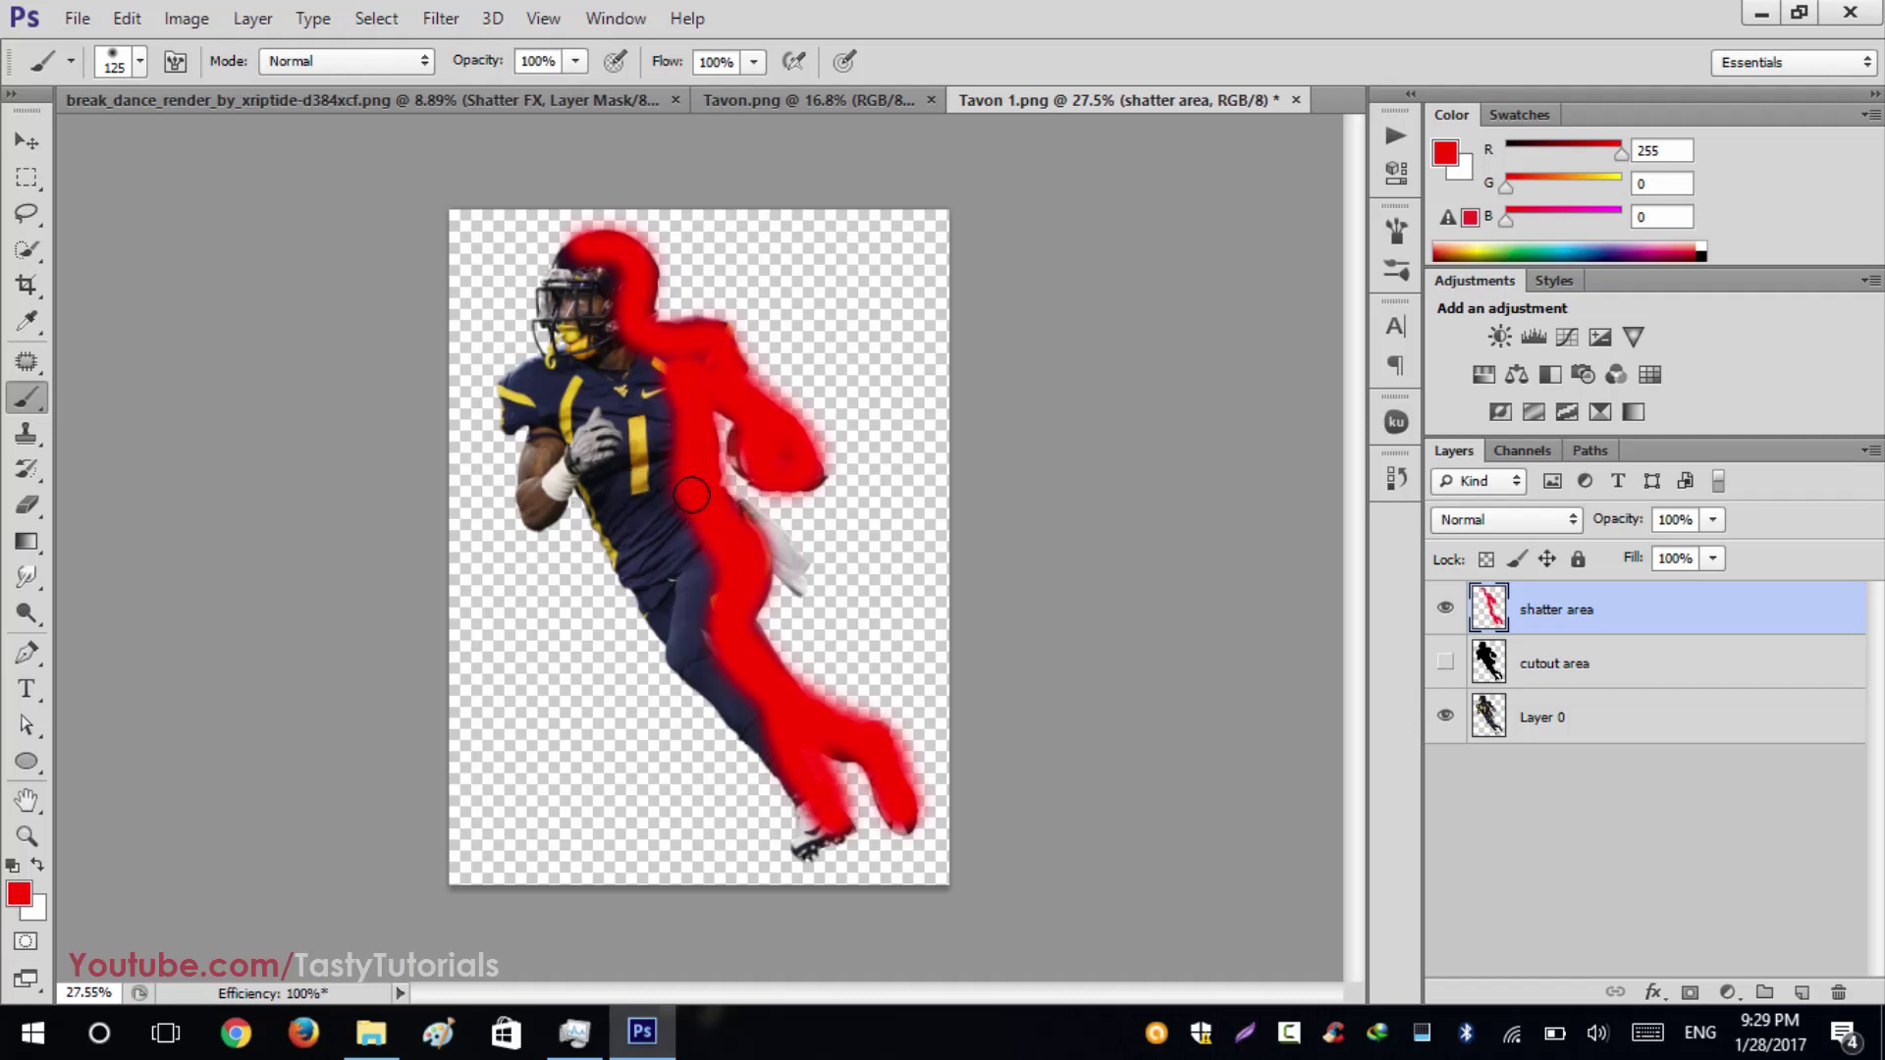
pyautogui.moveTo(556, 250)
pyautogui.mouseDown()
pyautogui.moveTo(591, 240)
pyautogui.moveTo(653, 280)
pyautogui.moveTo(635, 316)
pyautogui.mouseUp()
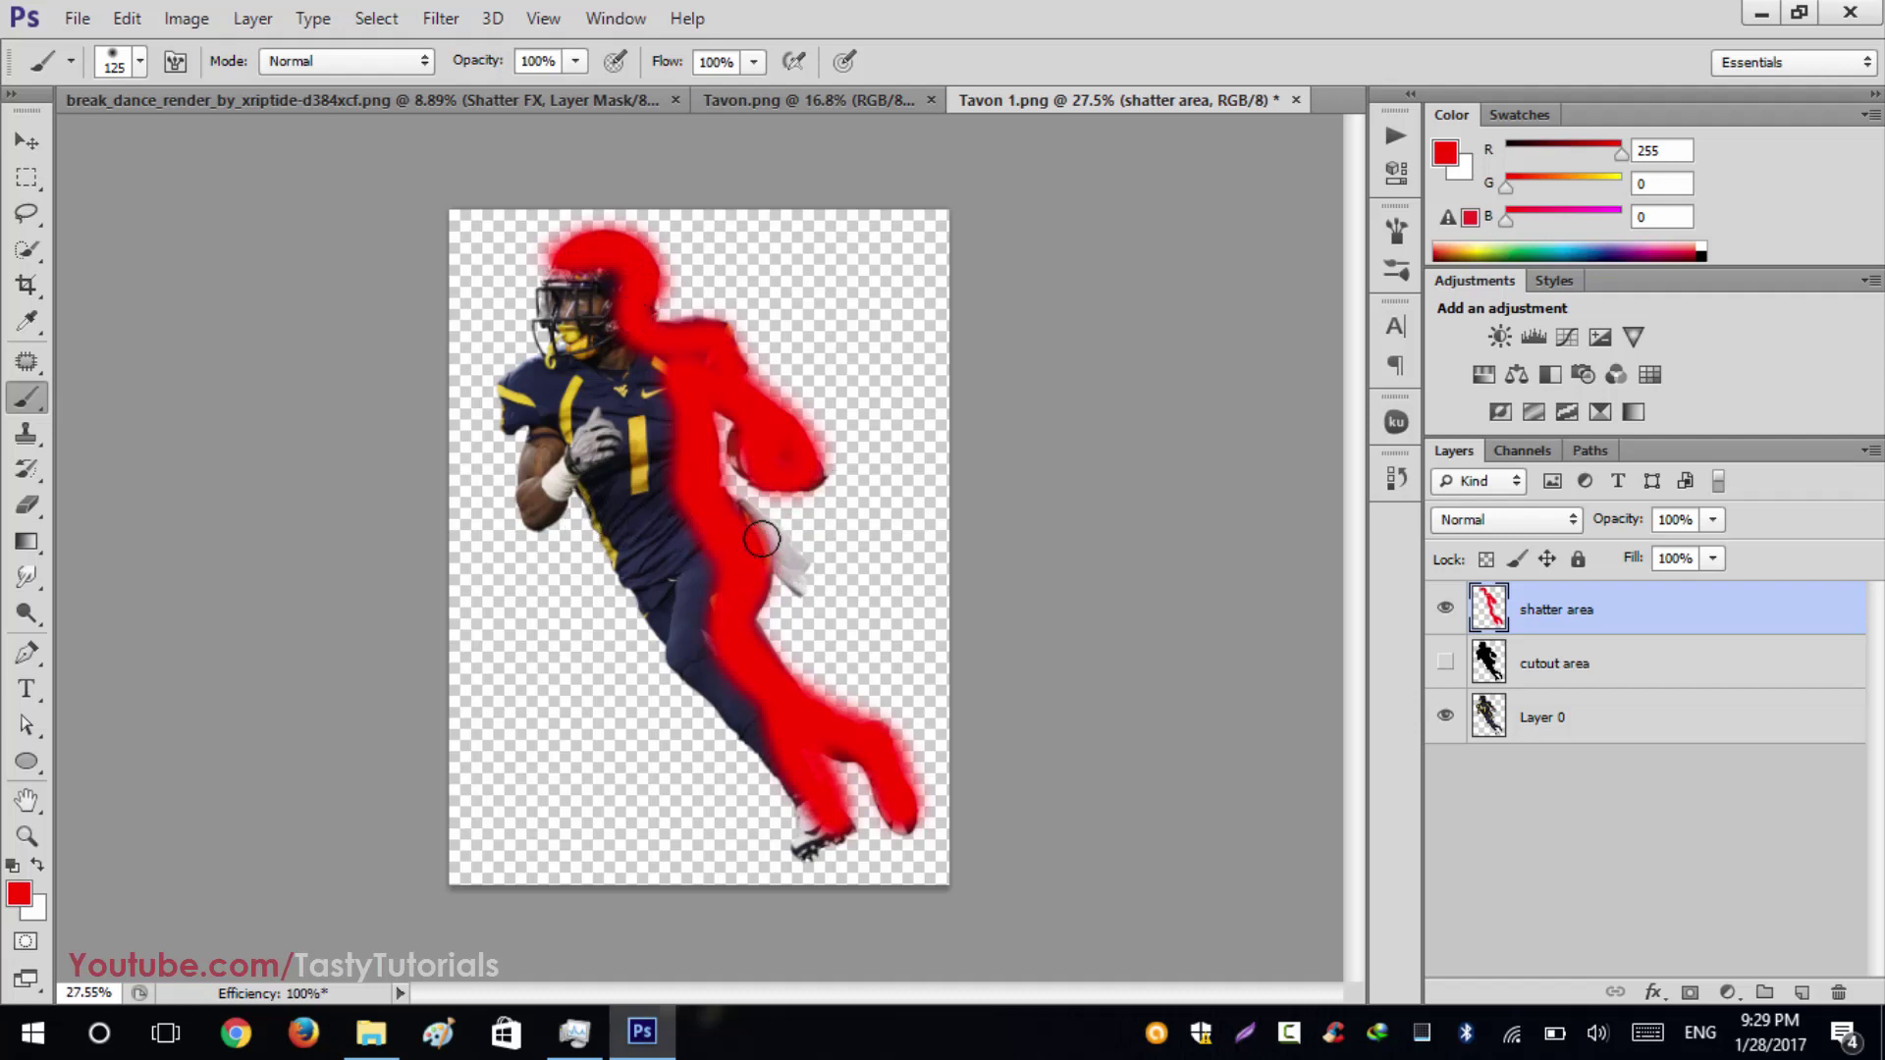
pyautogui.moveTo(762, 539)
pyautogui.mouseDown()
pyautogui.moveTo(792, 572)
pyautogui.moveTo(751, 510)
pyautogui.moveTo(786, 593)
pyautogui.mouseUp()
pyautogui.hotkey('ctrl', '-')
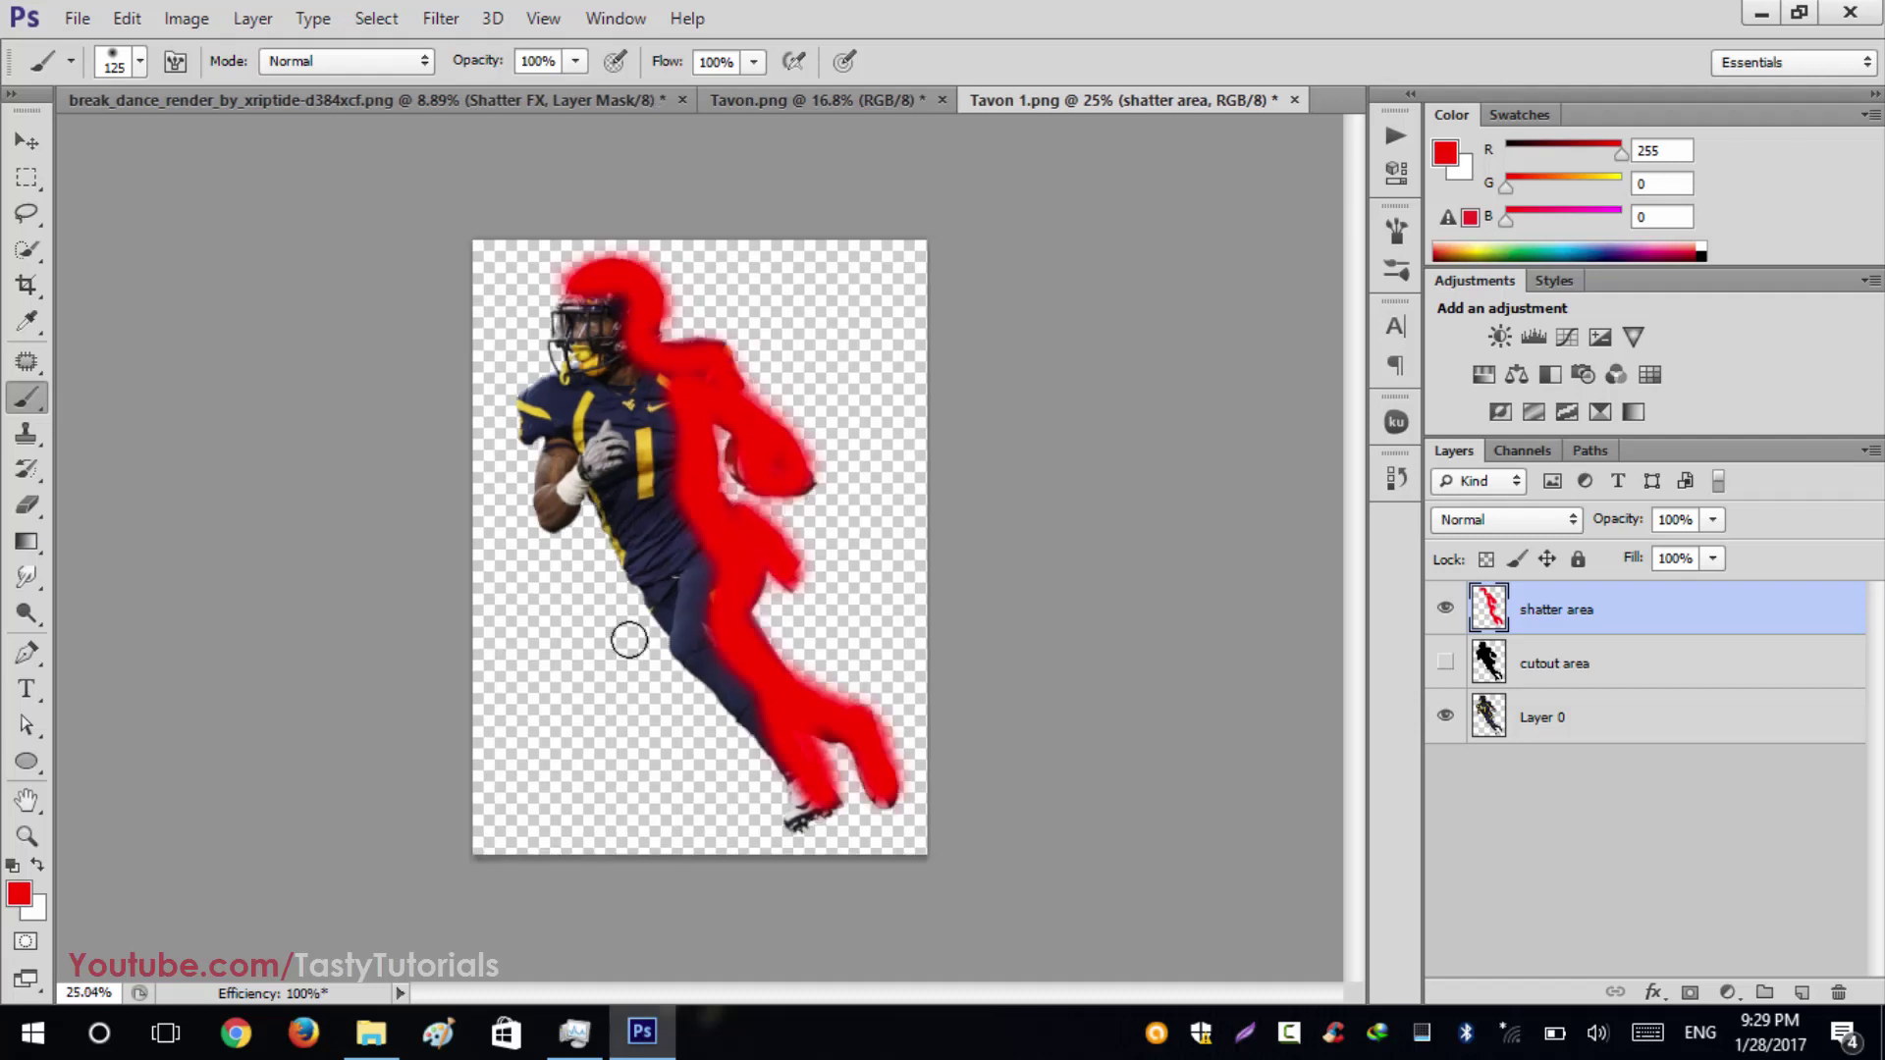
pyautogui.scroll(4, 719, 613)
pyautogui.moveTo(872, 892); pyautogui.dragTo(846, 911)
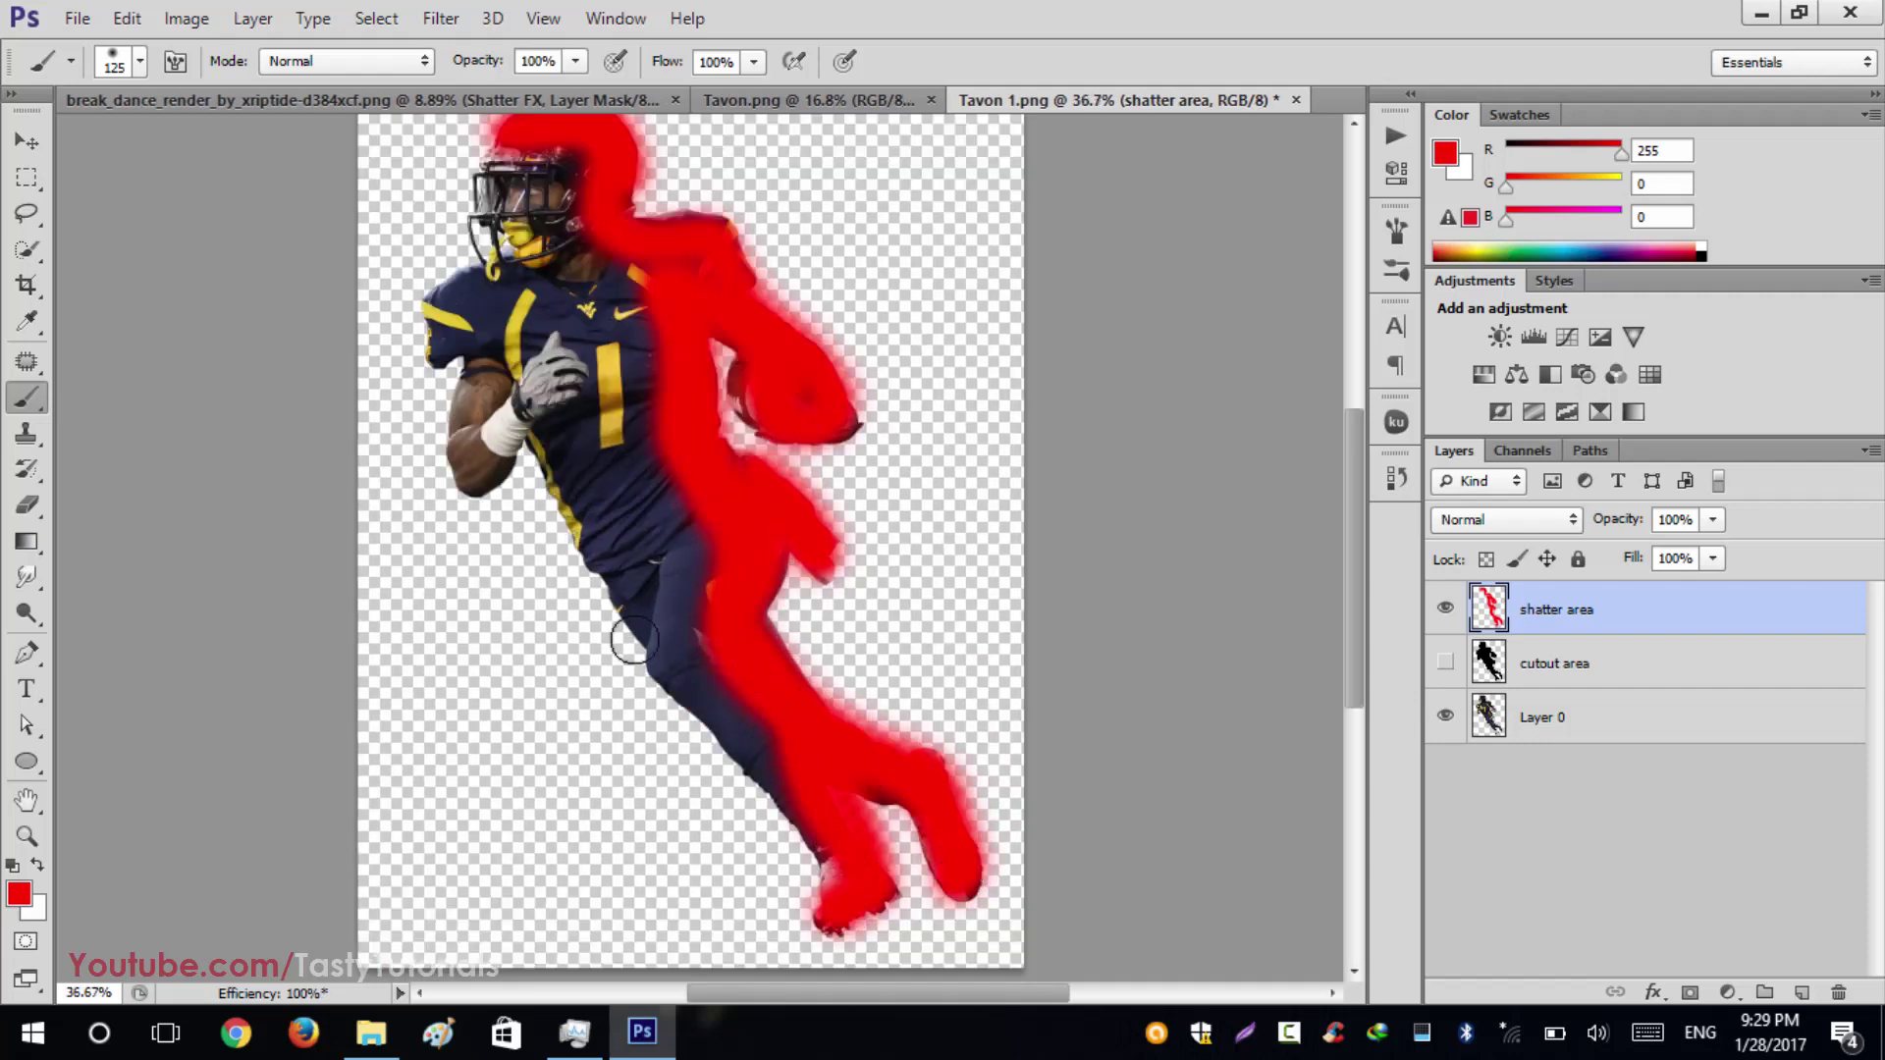
pyautogui.scroll(-1, 678, 549)
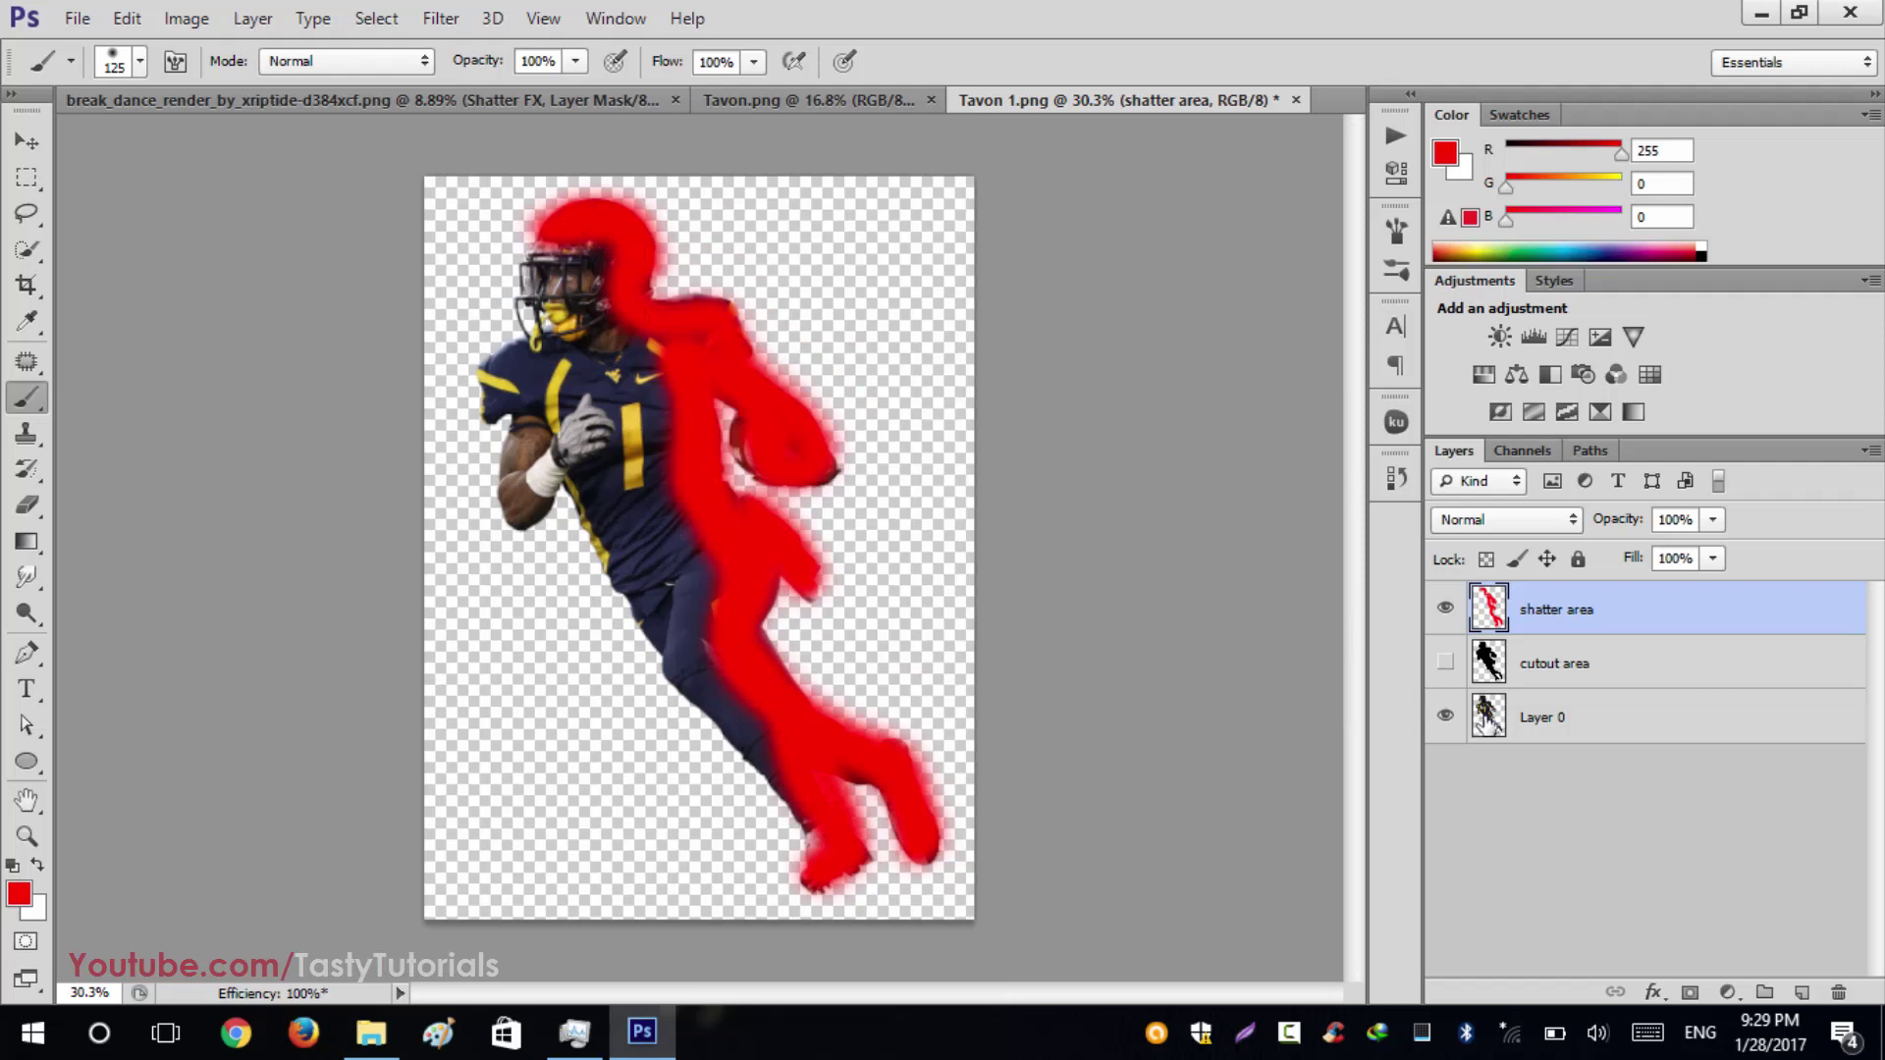
pyautogui.click(1445, 610)
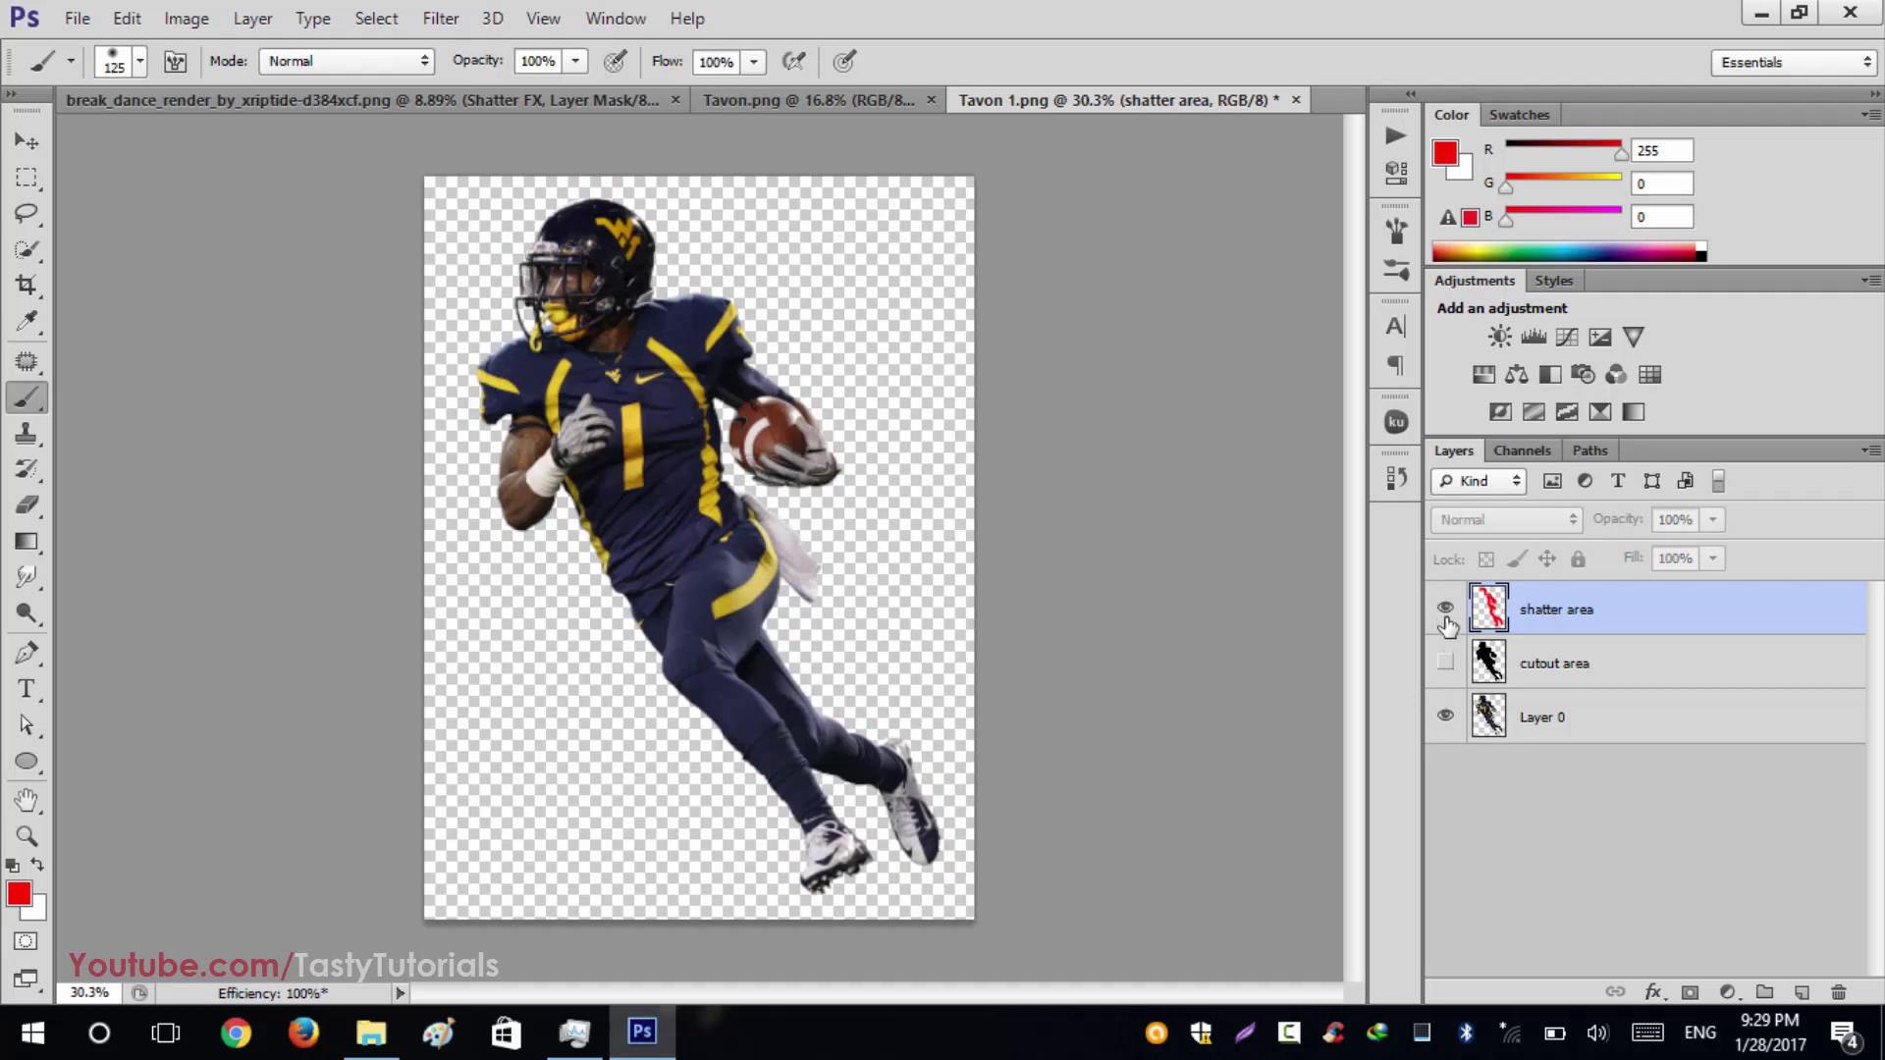
# Step: Add a new empty layer directly beneath Layer 0, and leave the shatter area and cutout area layers hidden
pyautogui.moveTo(1448, 623); pyautogui.dragTo(1452, 679)
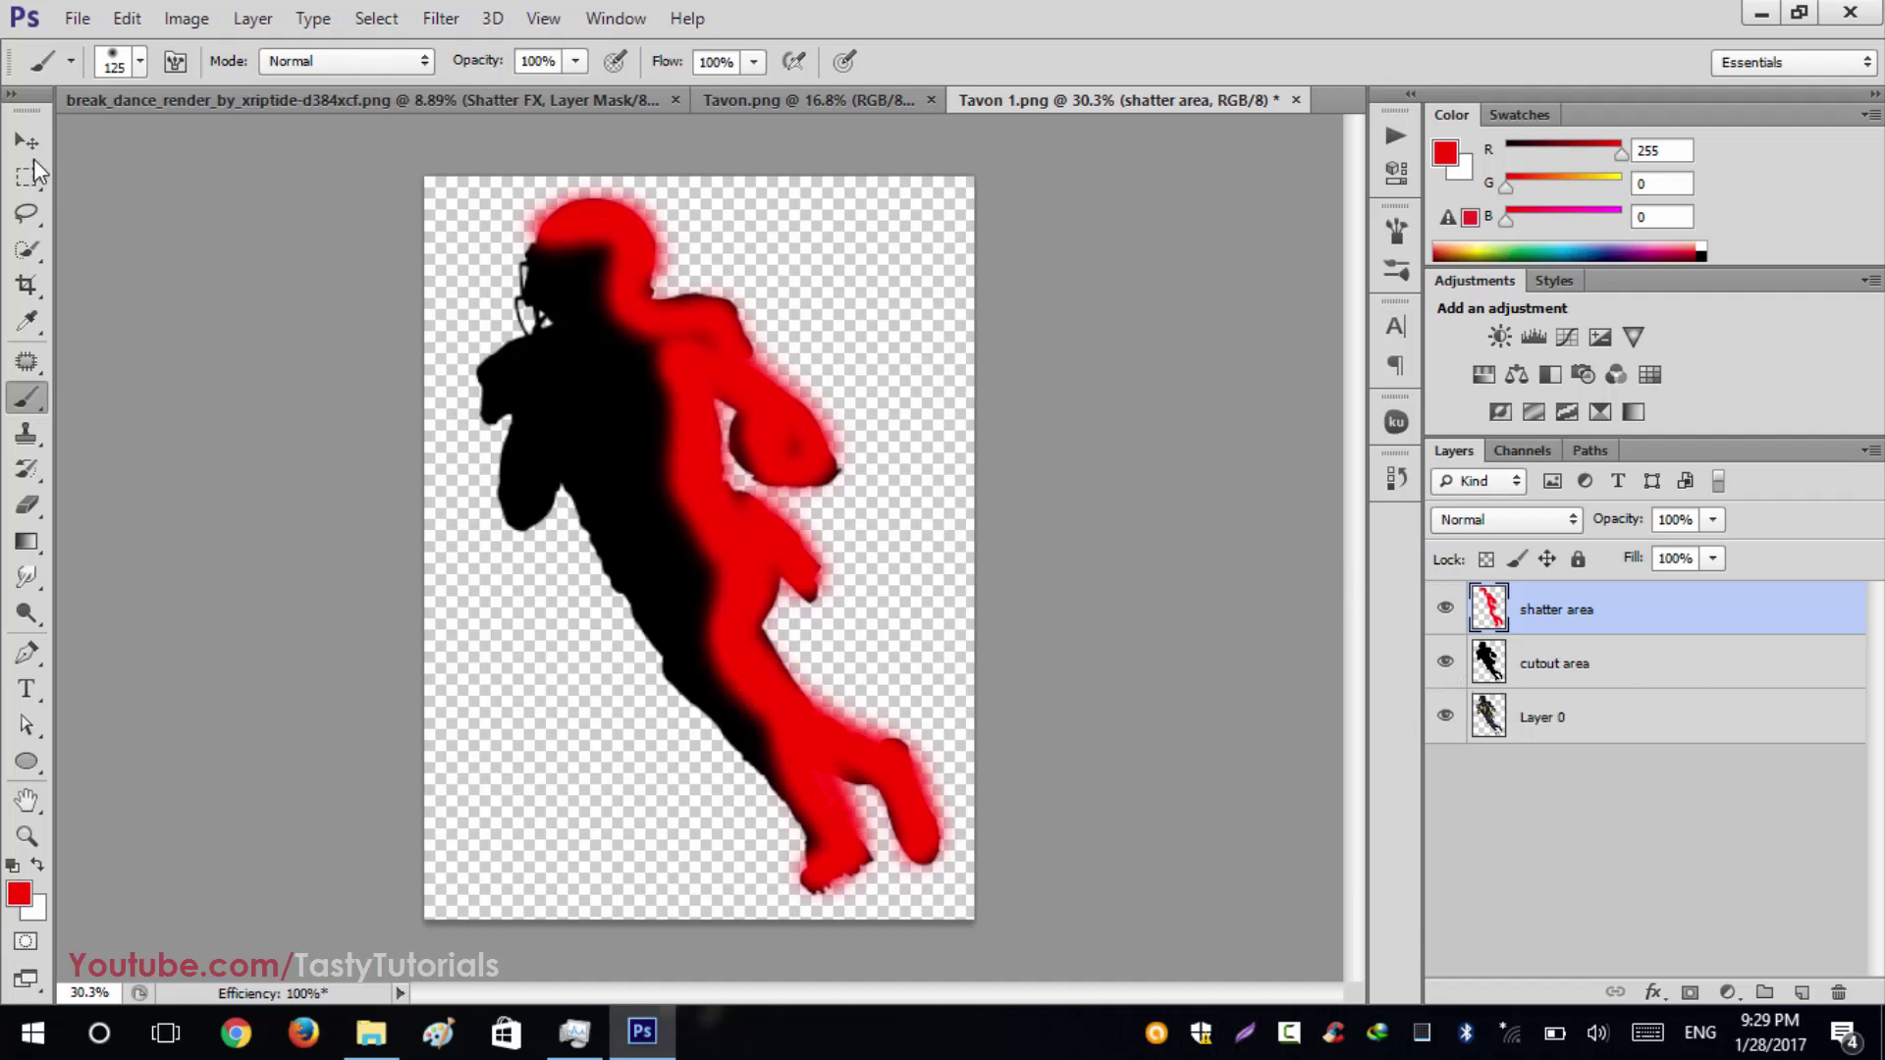
pyautogui.click(1521, 718)
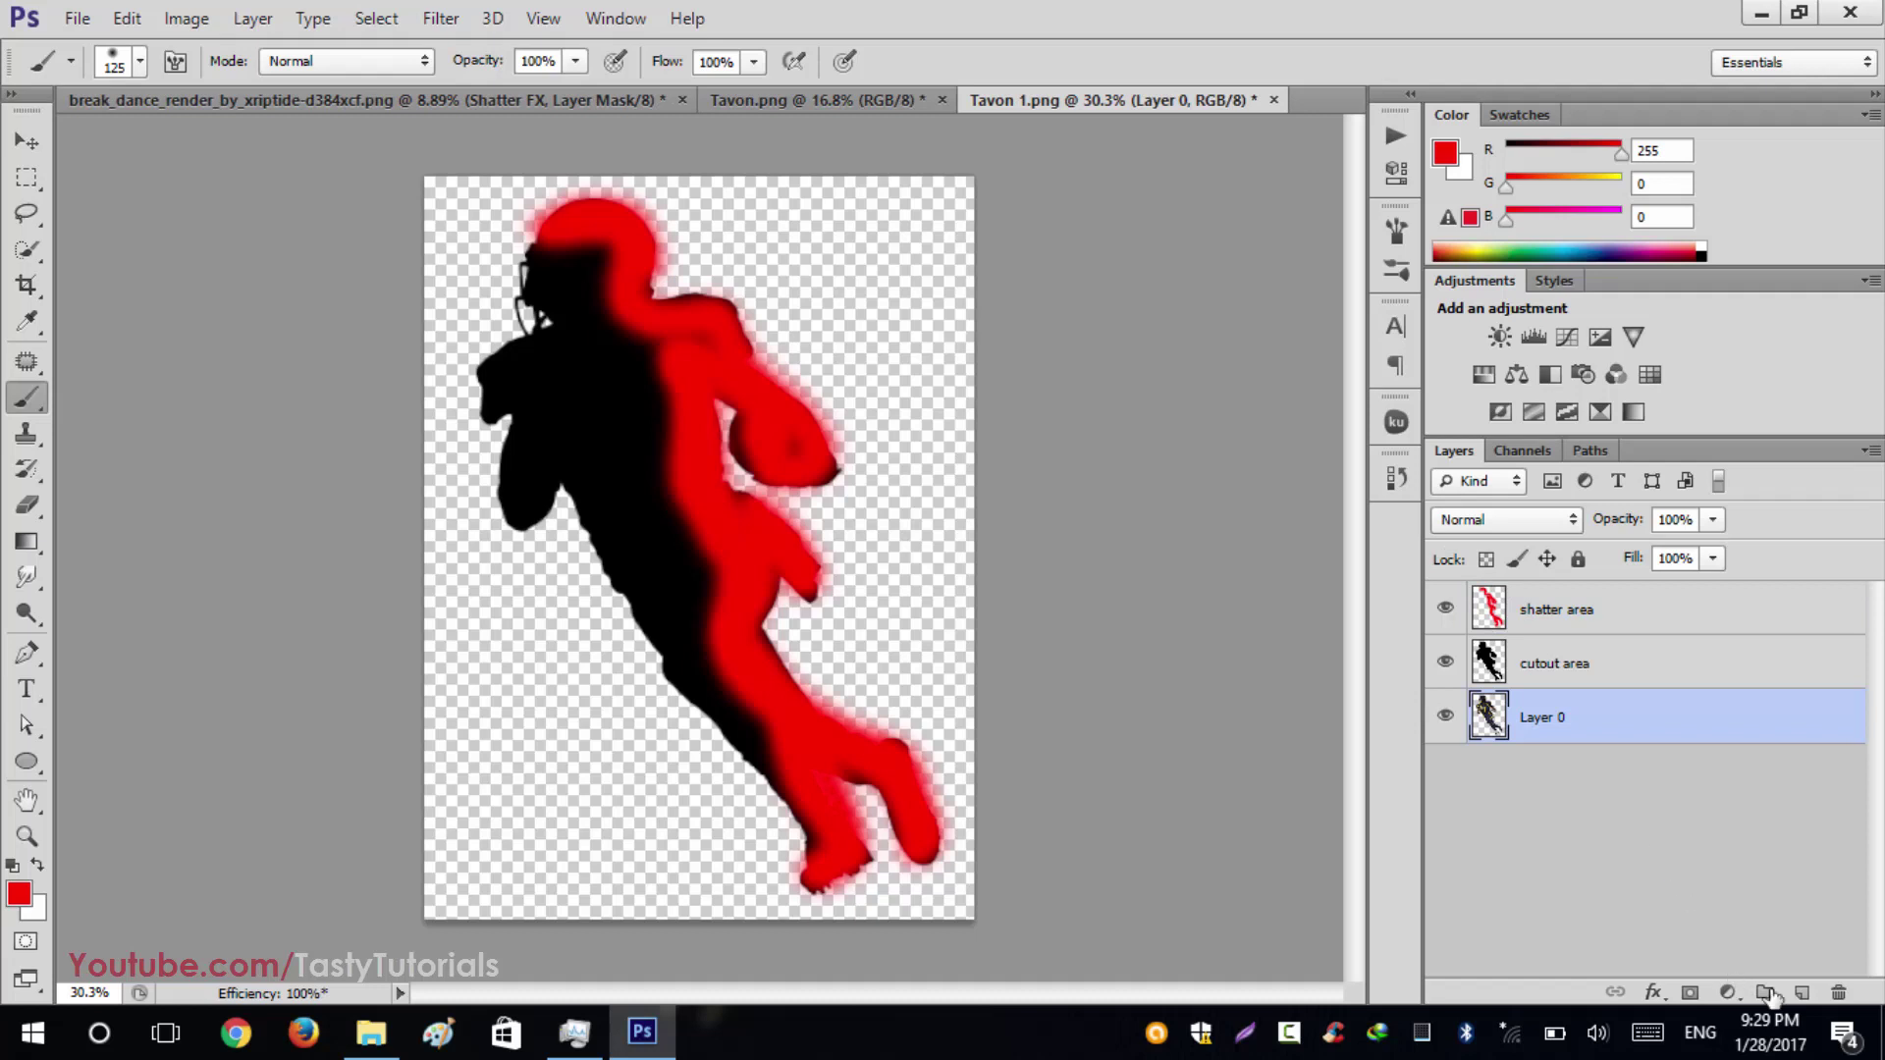
pyautogui.keyDown('ctrl'); pyautogui.click(1803, 994); pyautogui.keyUp('ctrl')
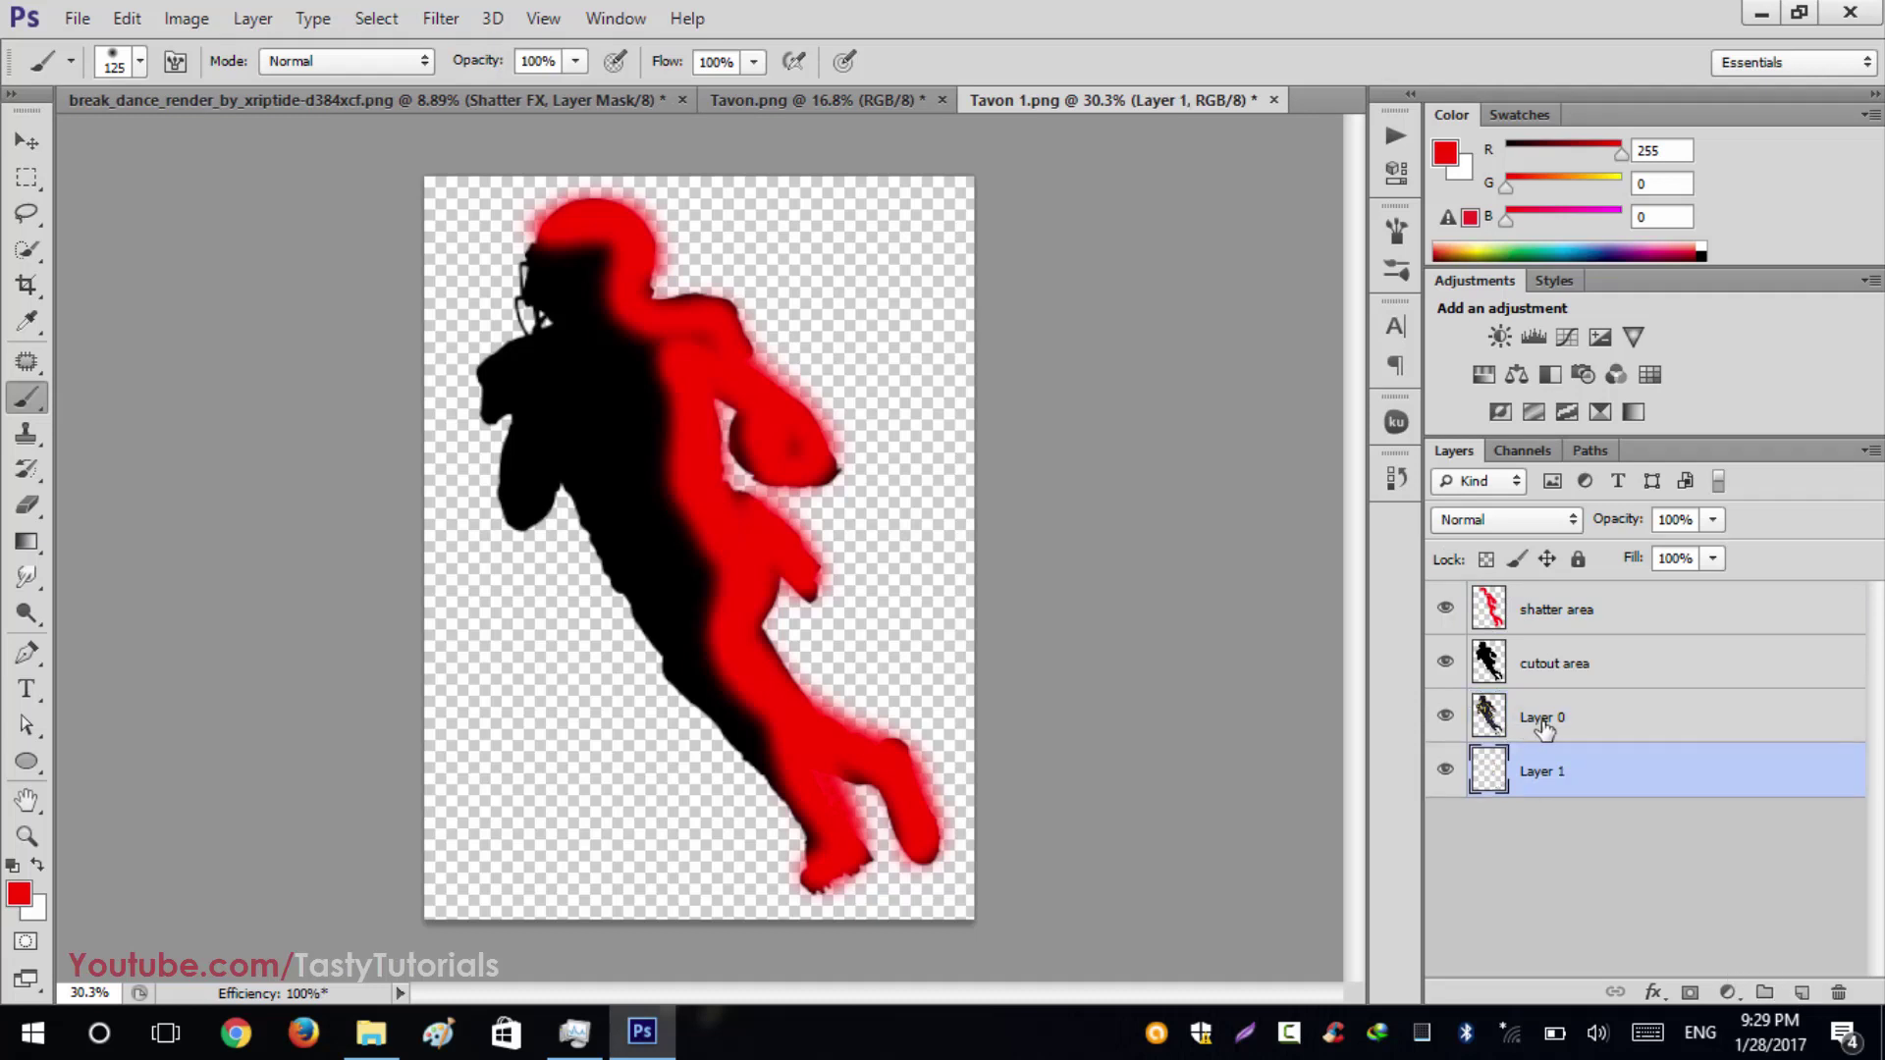
pyautogui.click(1445, 608)
pyautogui.click(1446, 662)
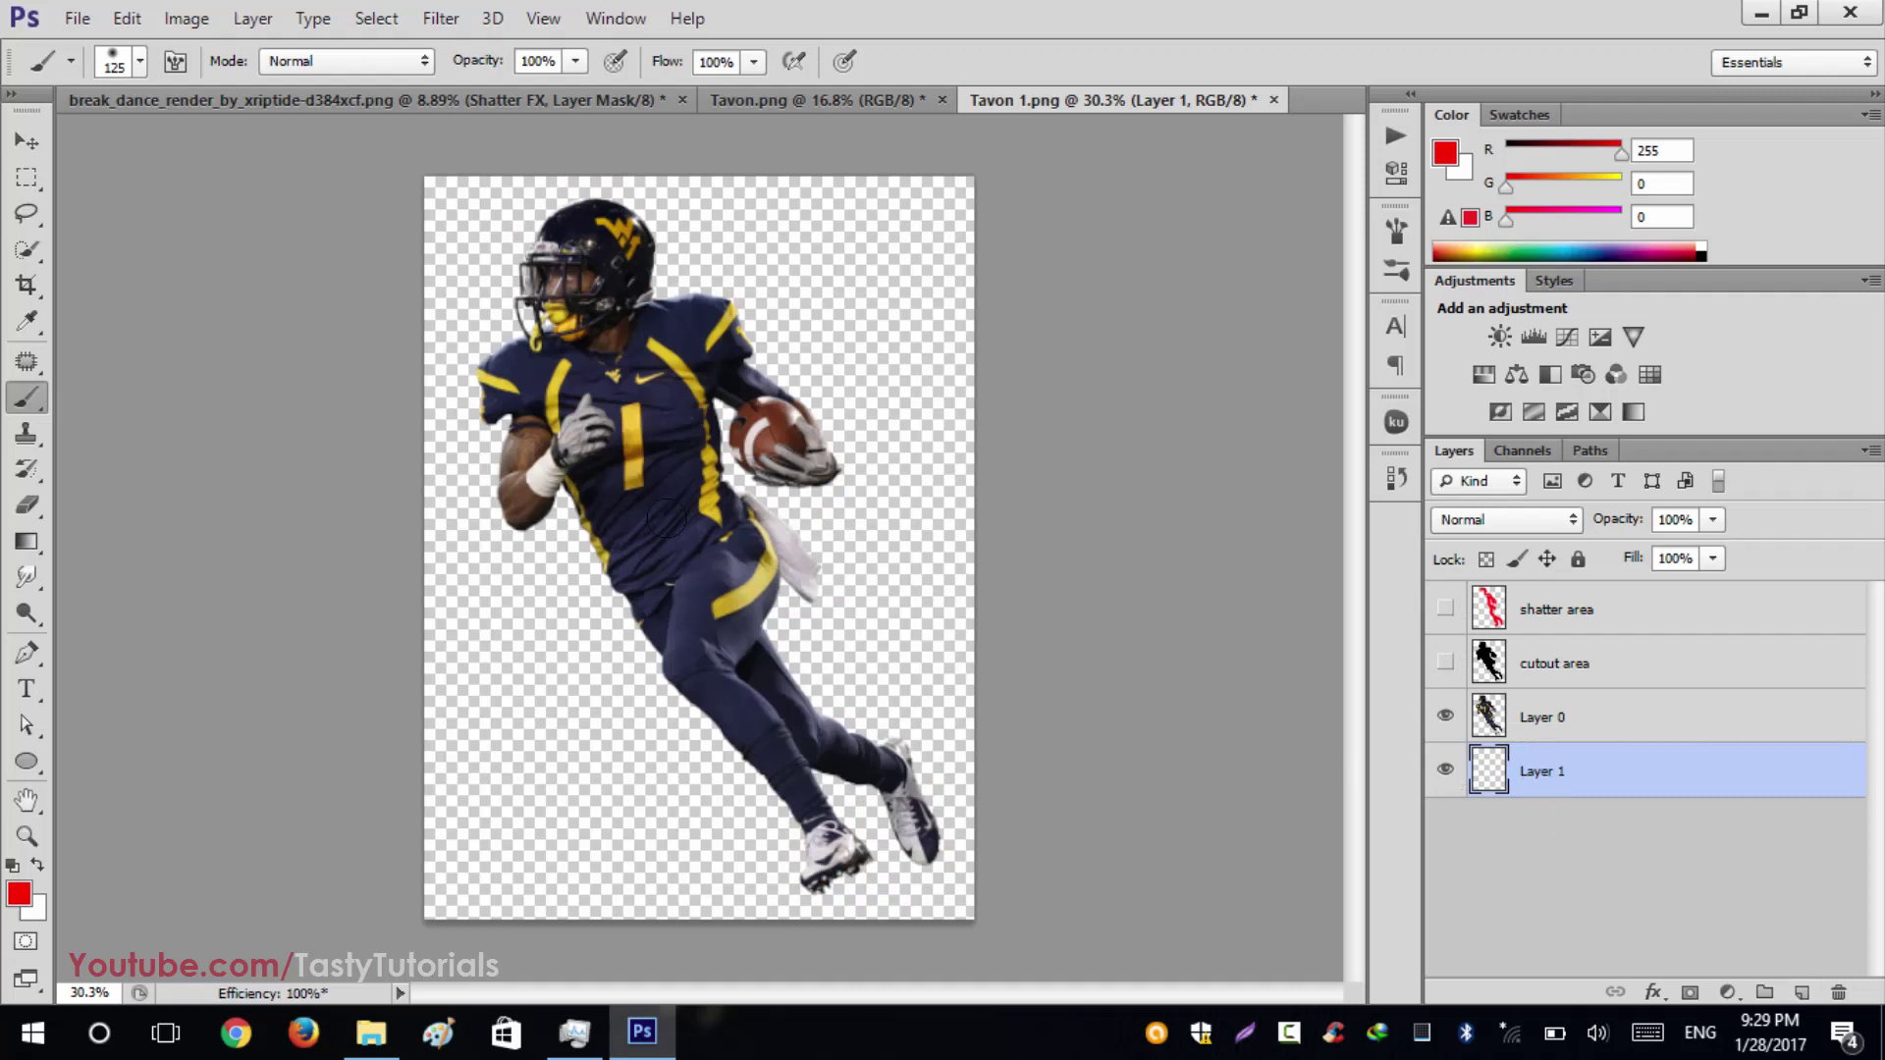
# Step: Fill the new bottom layer with the light grey foreground colour cbcbcb
pyautogui.click(19, 894)
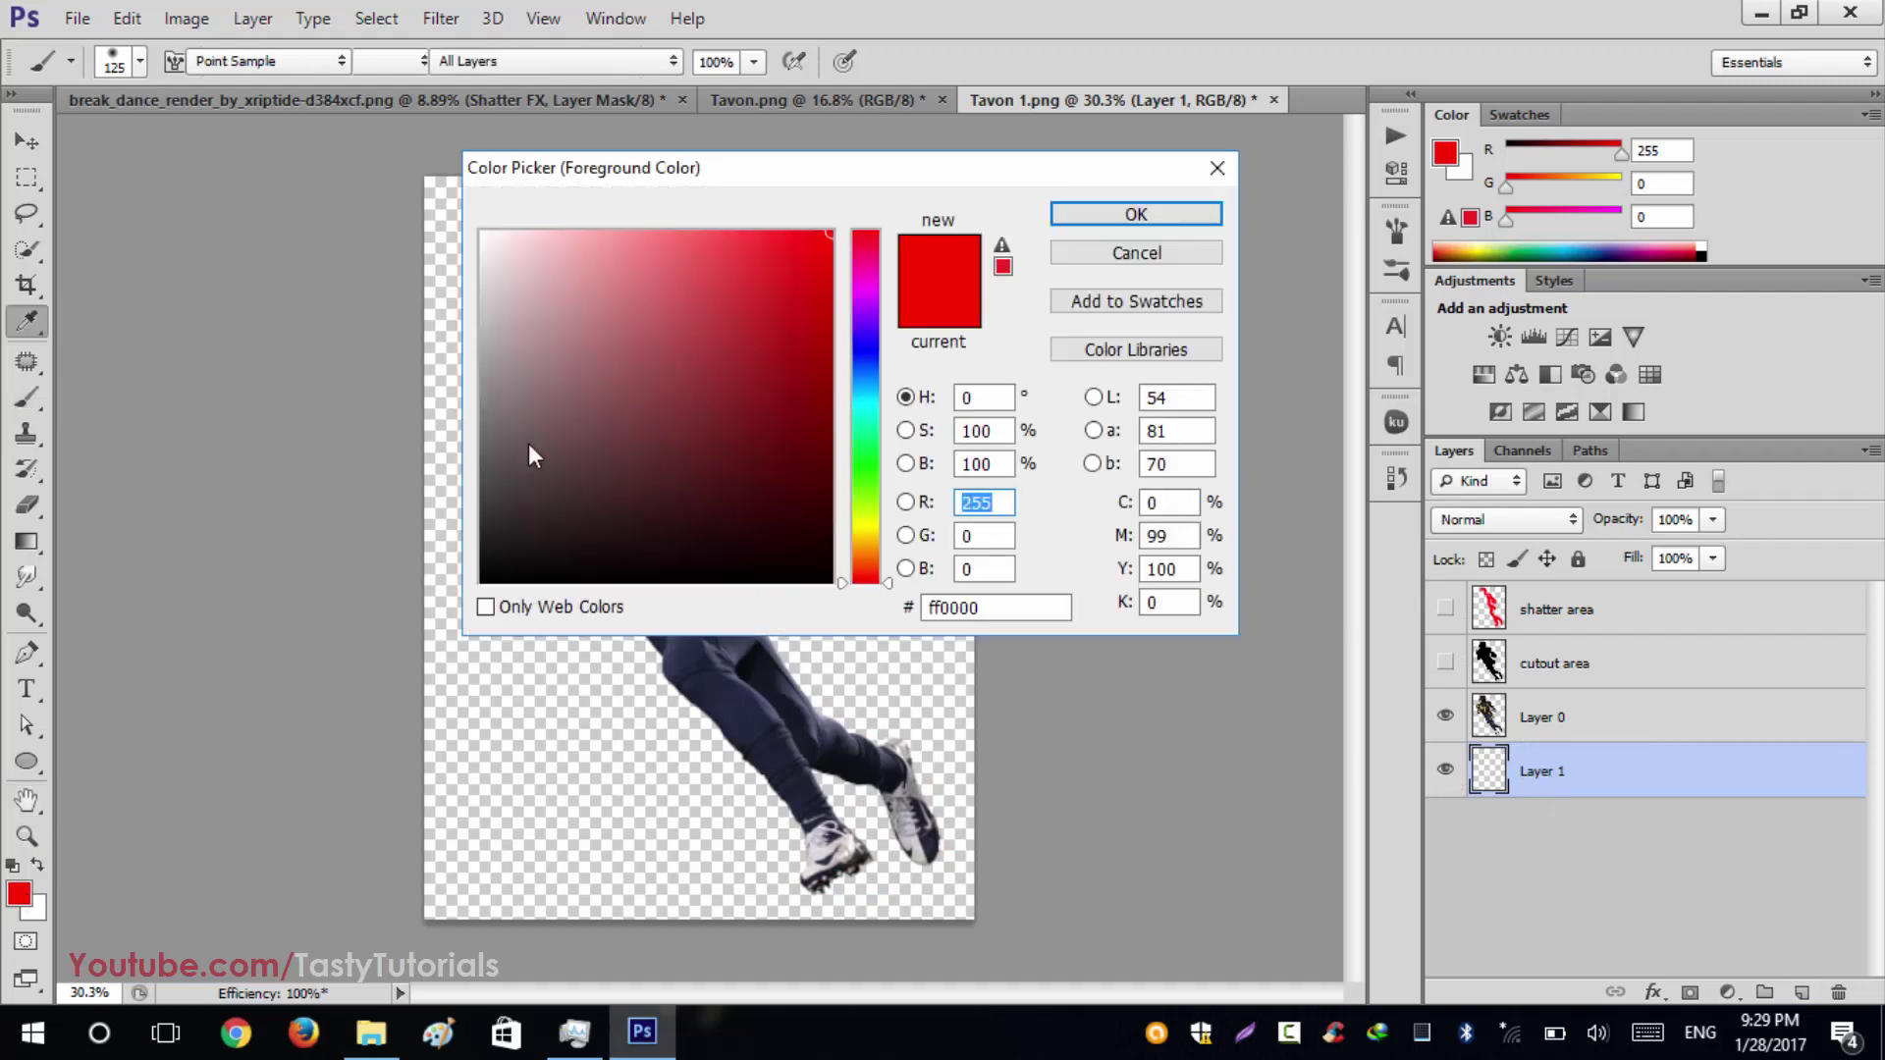
pyautogui.moveTo(453, 313); pyautogui.dragTo(418, 307)
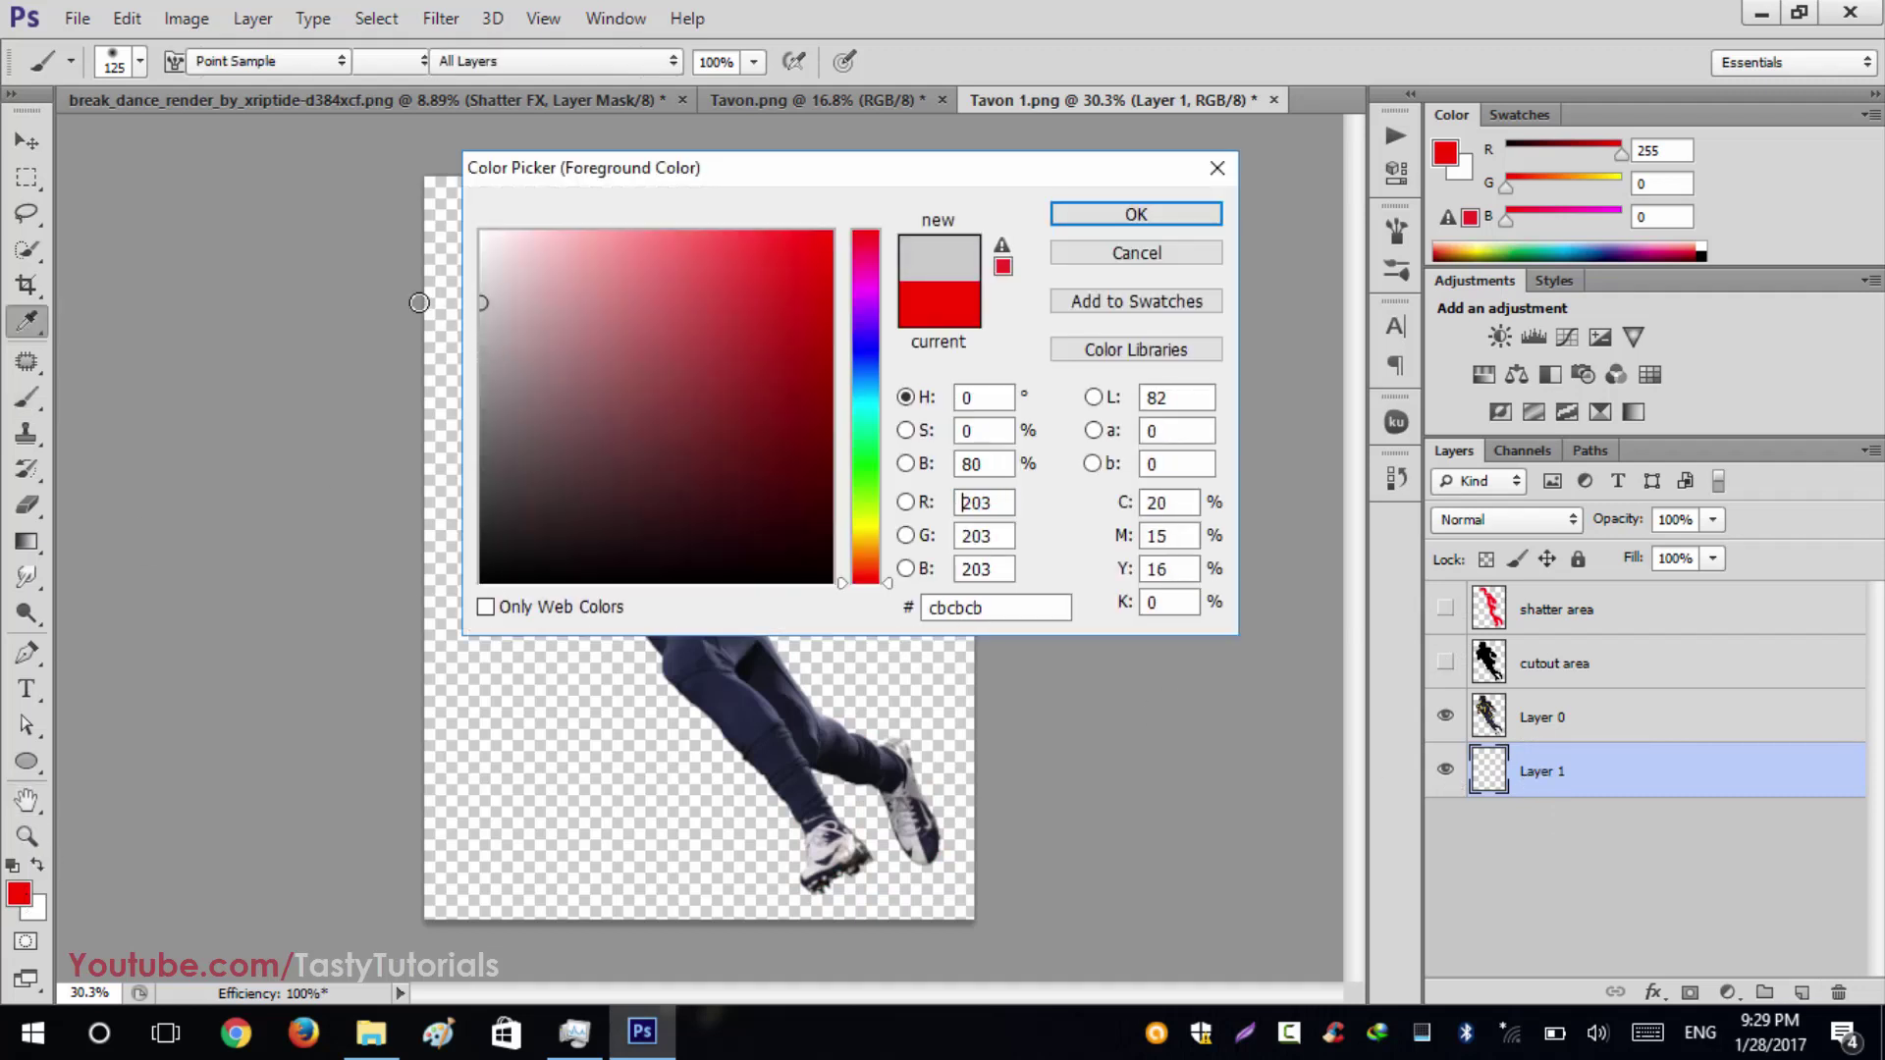
pyautogui.click(1094, 231)
pyautogui.press('b')
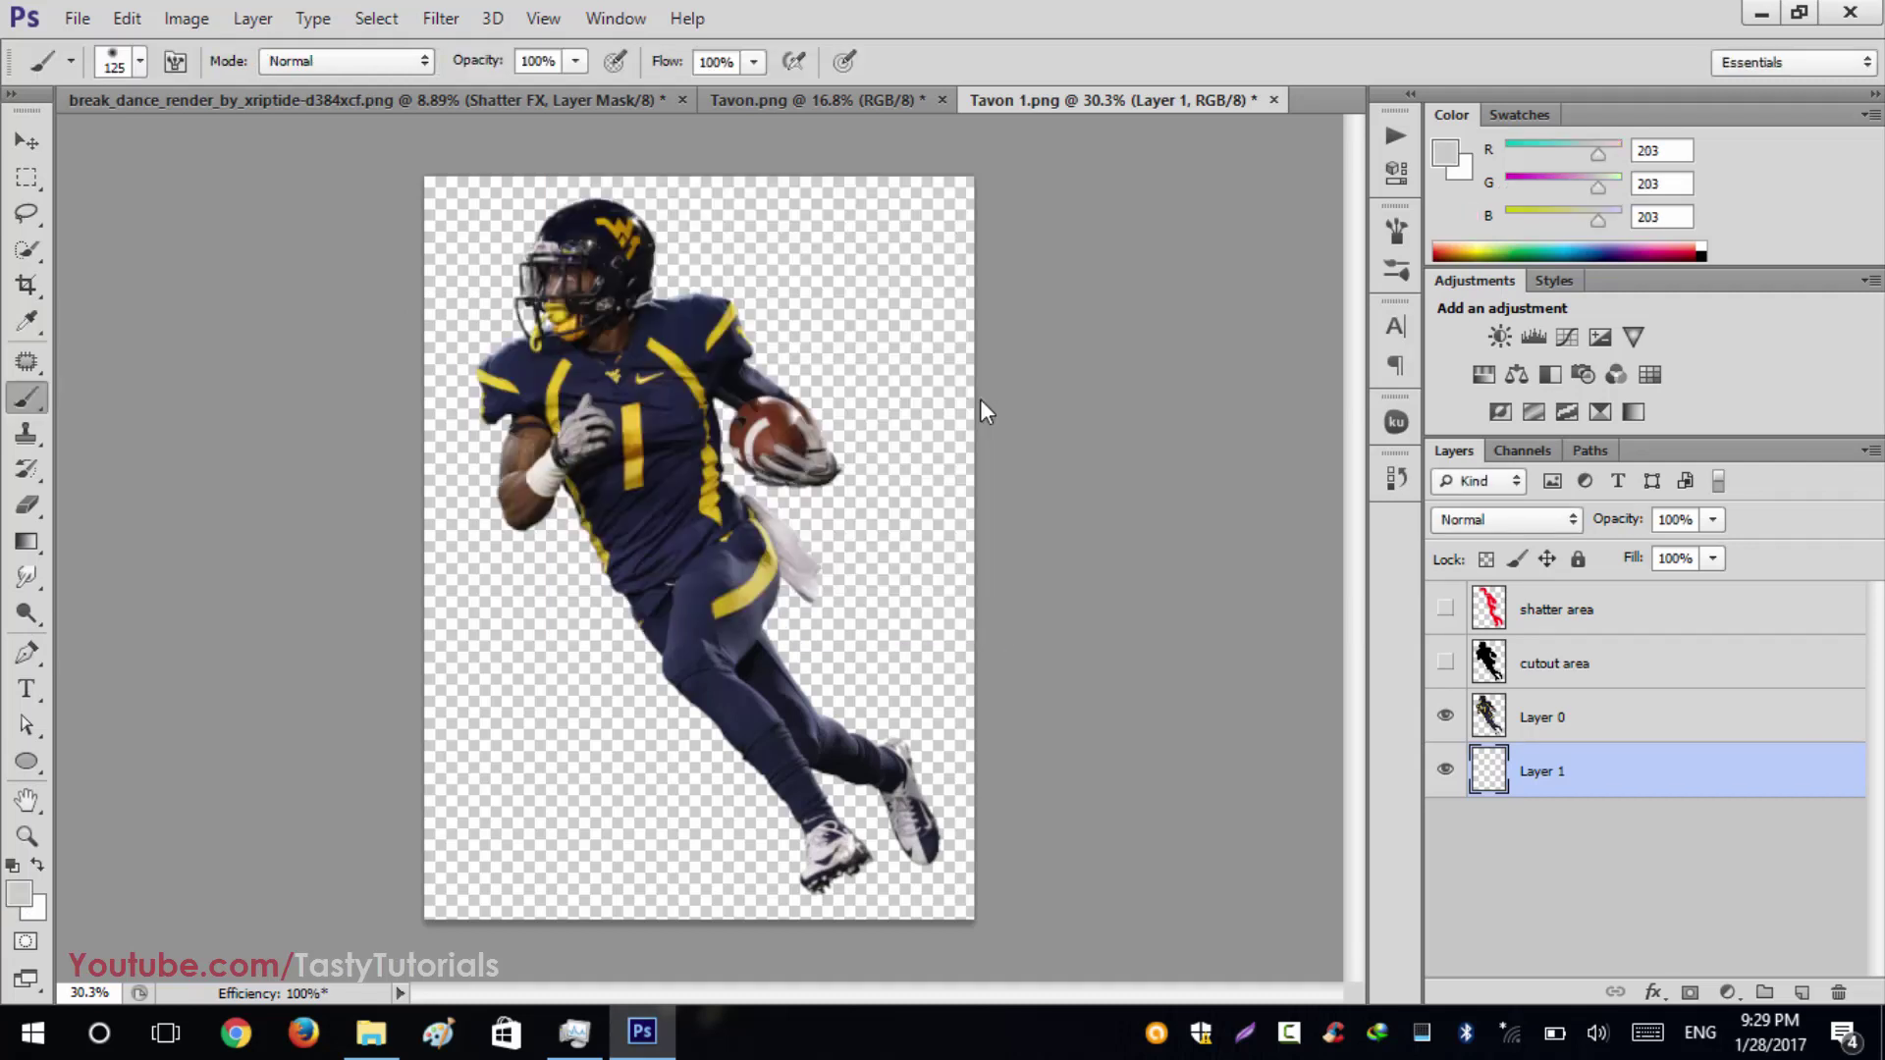
pyautogui.hotkey('alt', 'BackSpace')
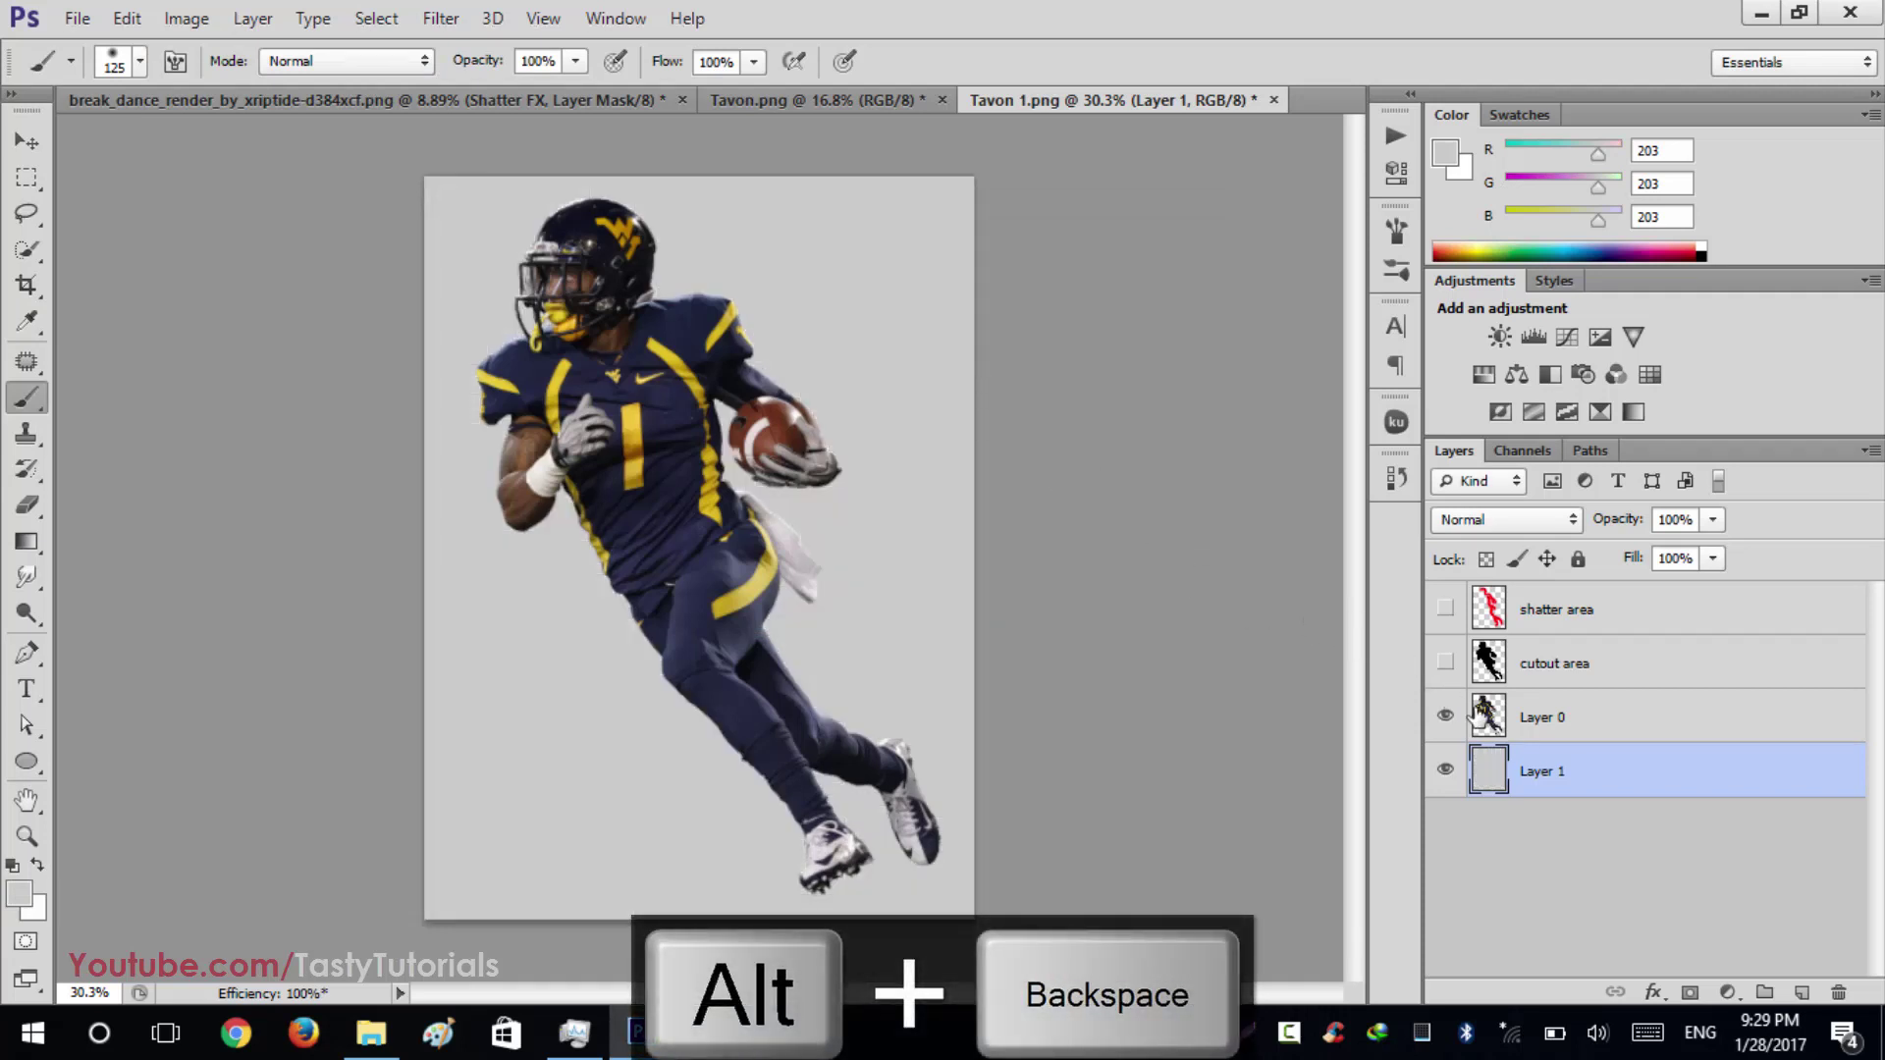
# Step: Merge the player's Layer 0 with the grey layer beneath it, and check the merged layer by toggling its visibility
pyautogui.keyDown('shift'); pyautogui.click(1569, 739); pyautogui.keyUp('shift')
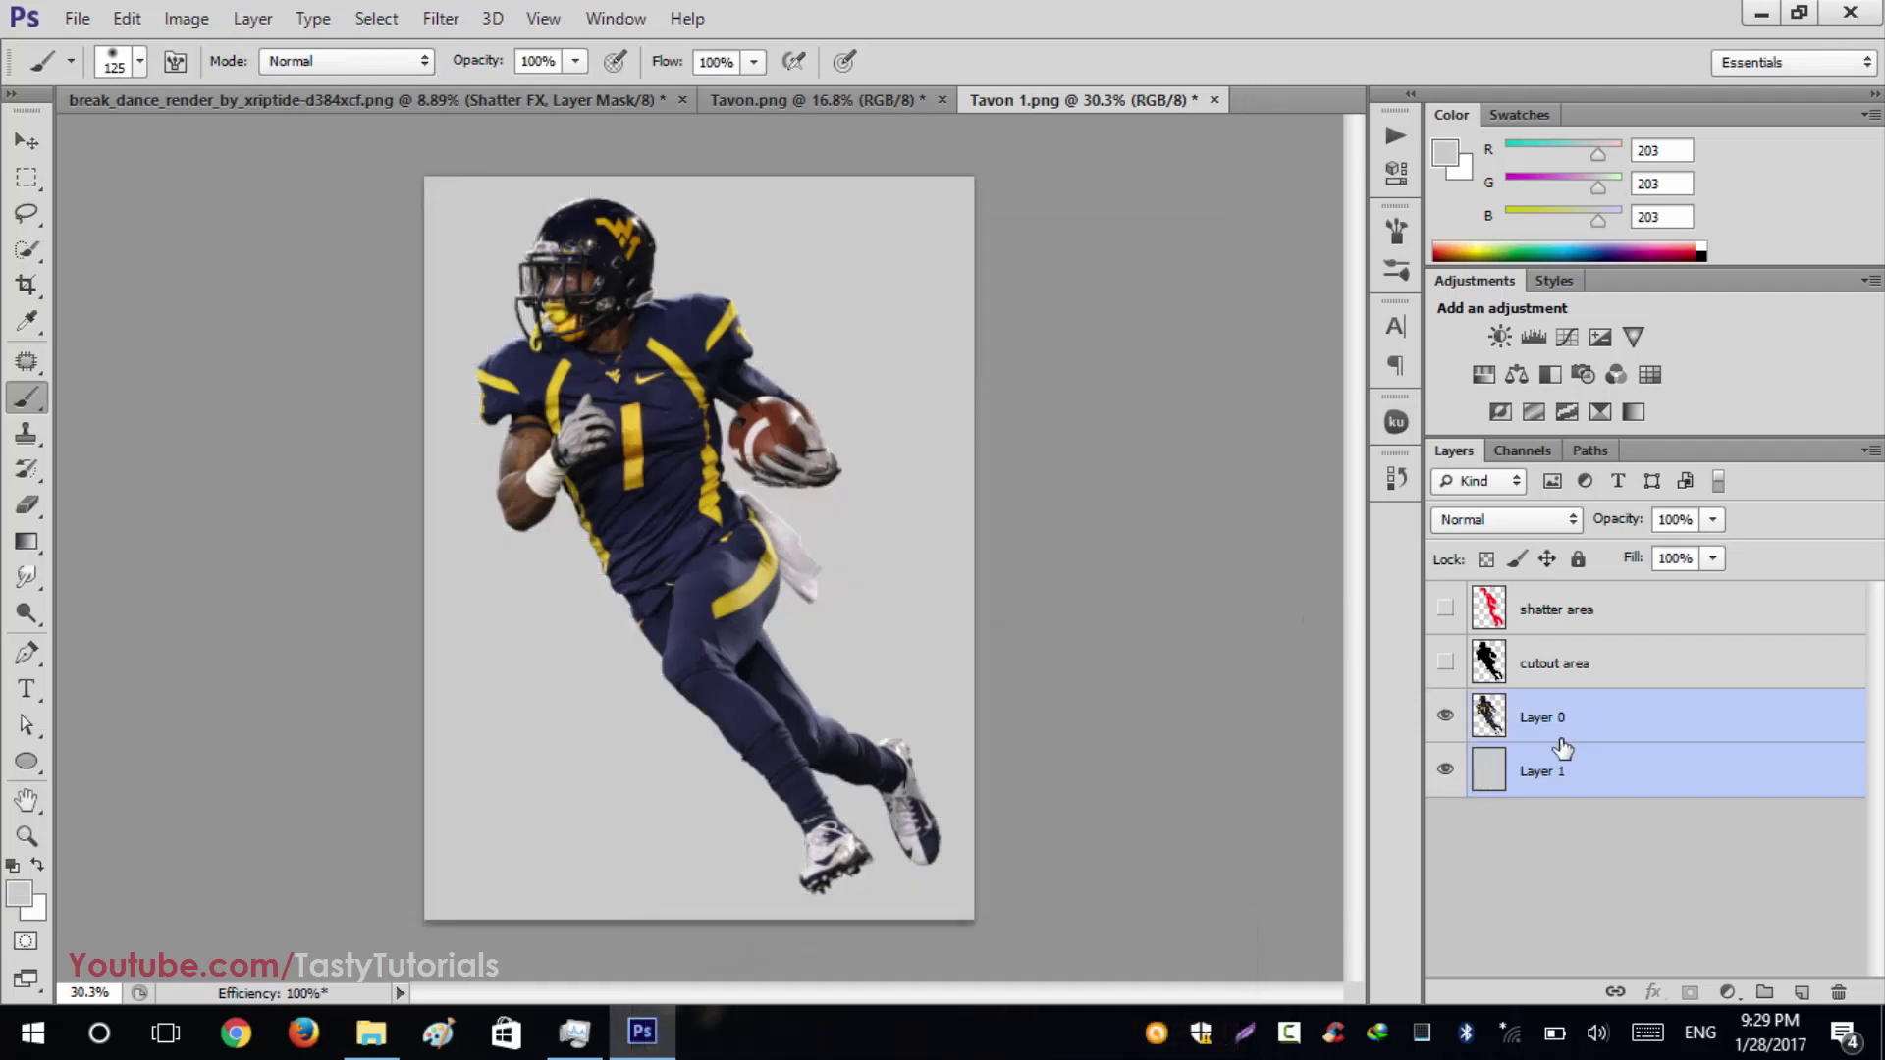
pyautogui.click(1445, 717)
pyautogui.click(1445, 717)
pyautogui.hotkey('ctrl', 'e')
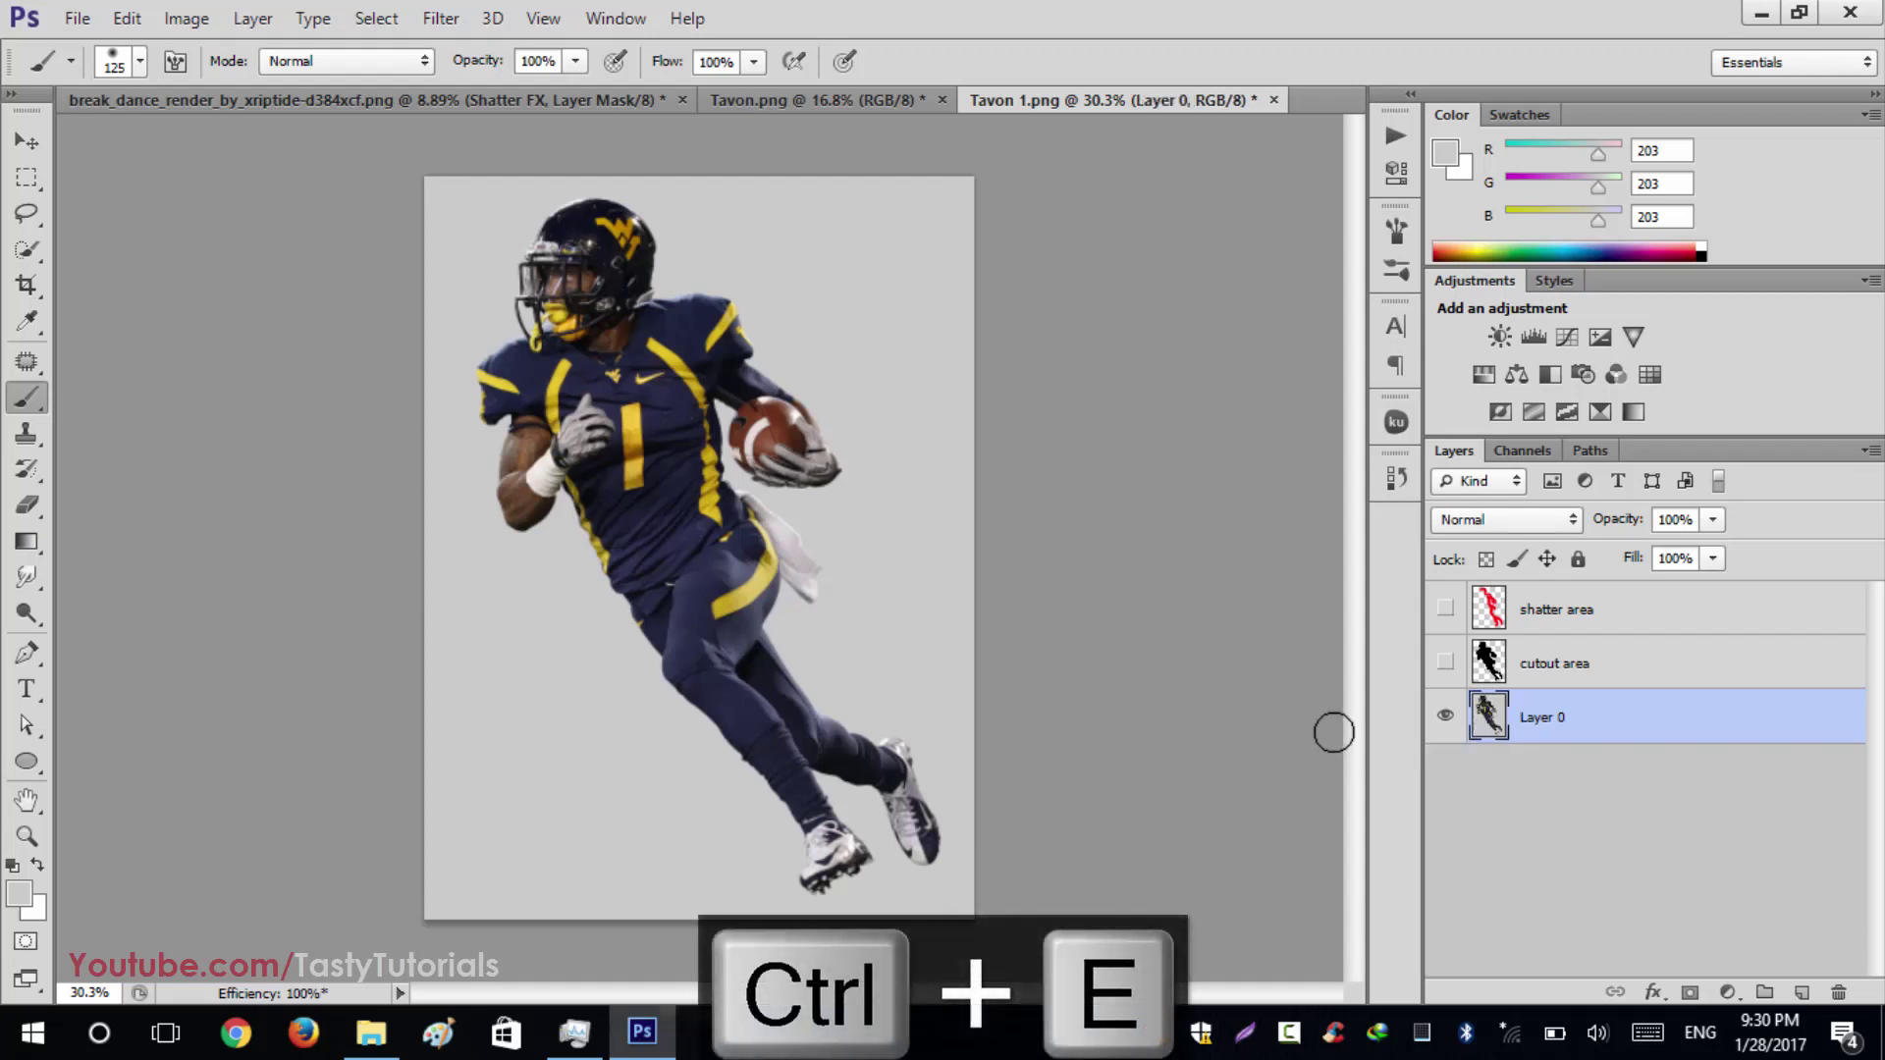
pyautogui.click(1444, 720)
pyautogui.click(1444, 720)
# Step: Convert the merged player layer into the document's Background layer
pyautogui.click(240, 24)
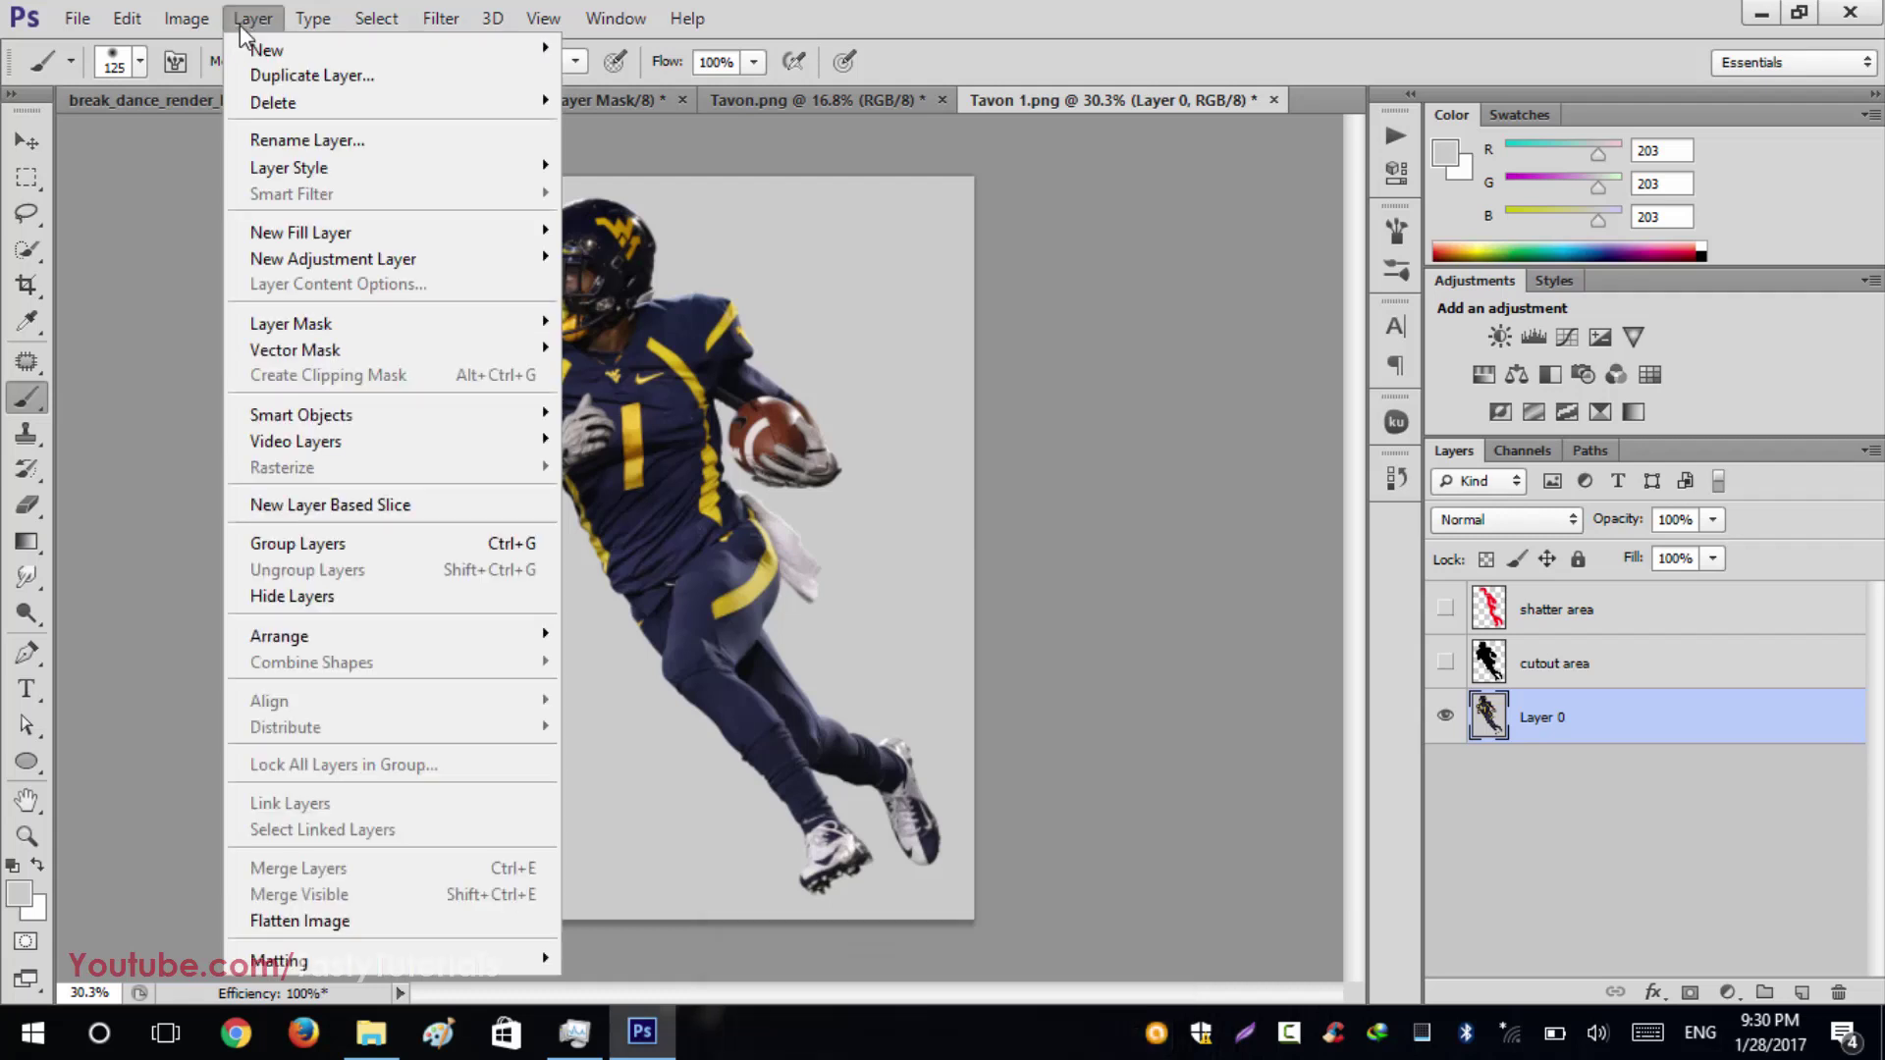
pyautogui.moveTo(279, 41)
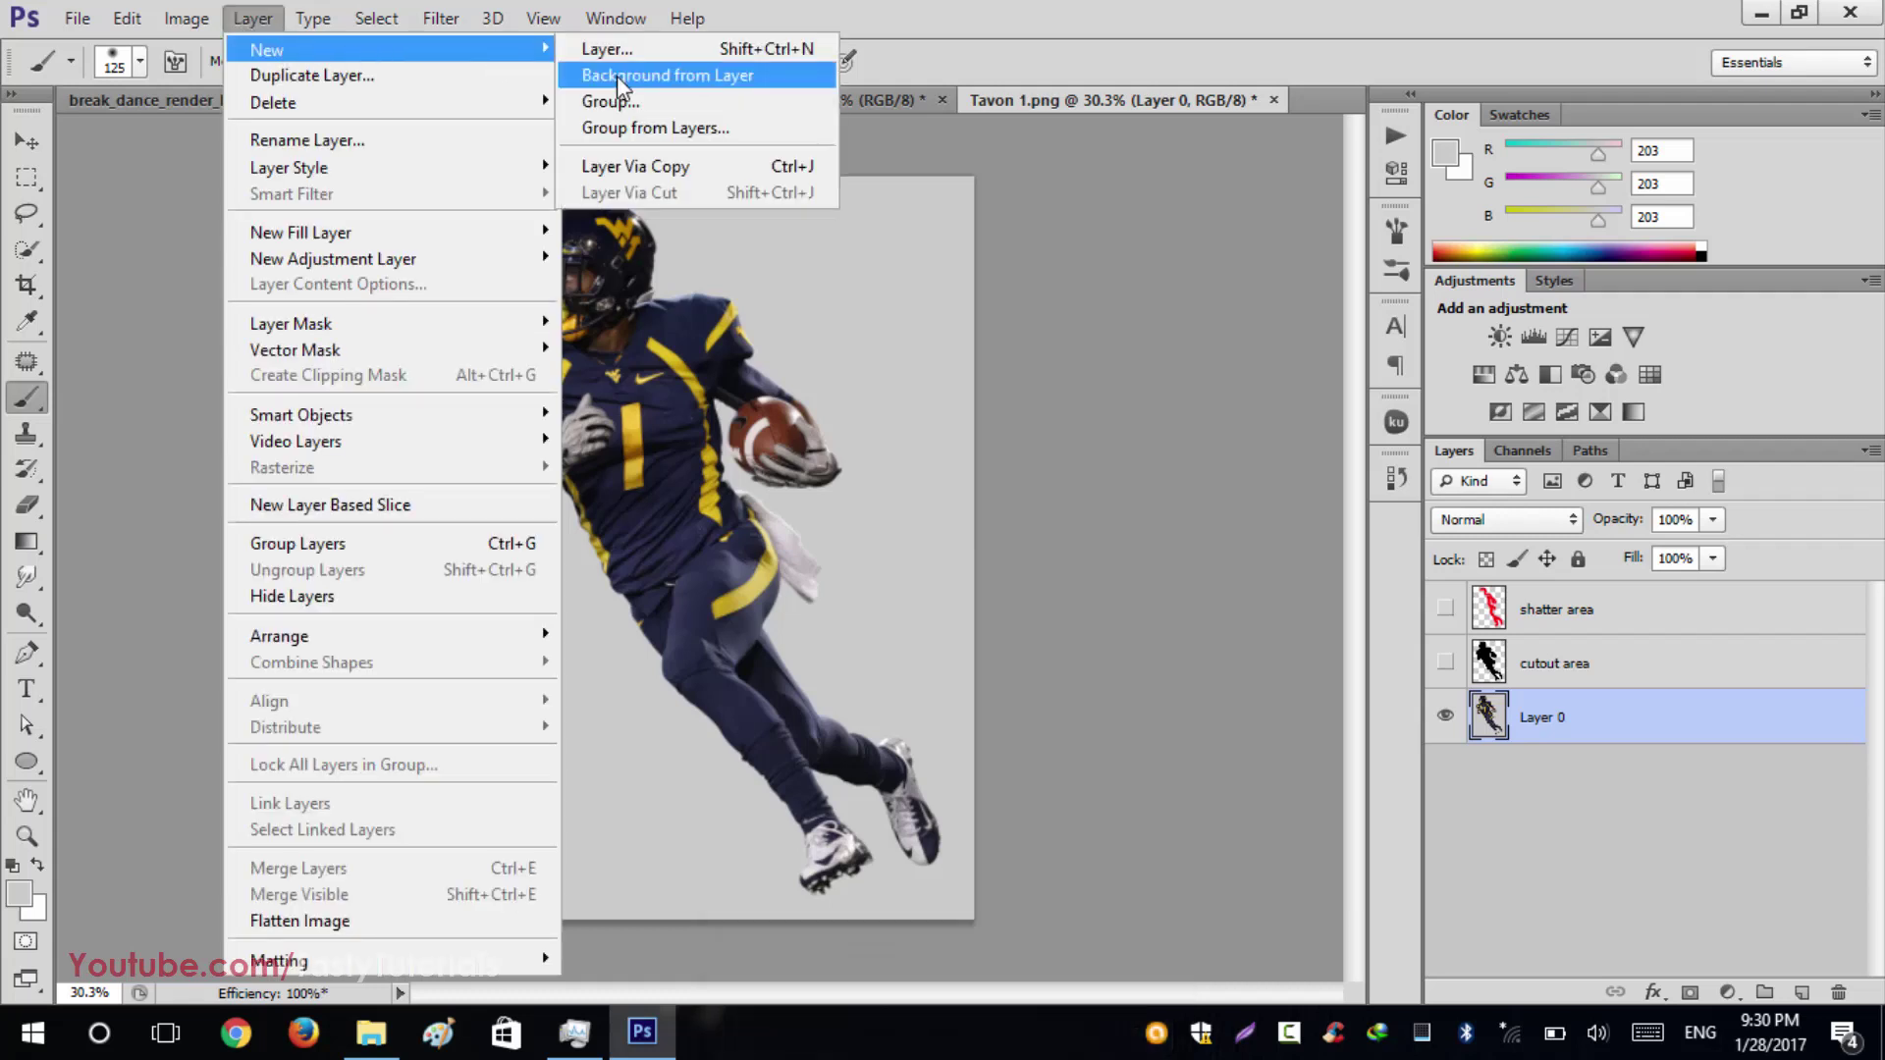
pyautogui.click(680, 89)
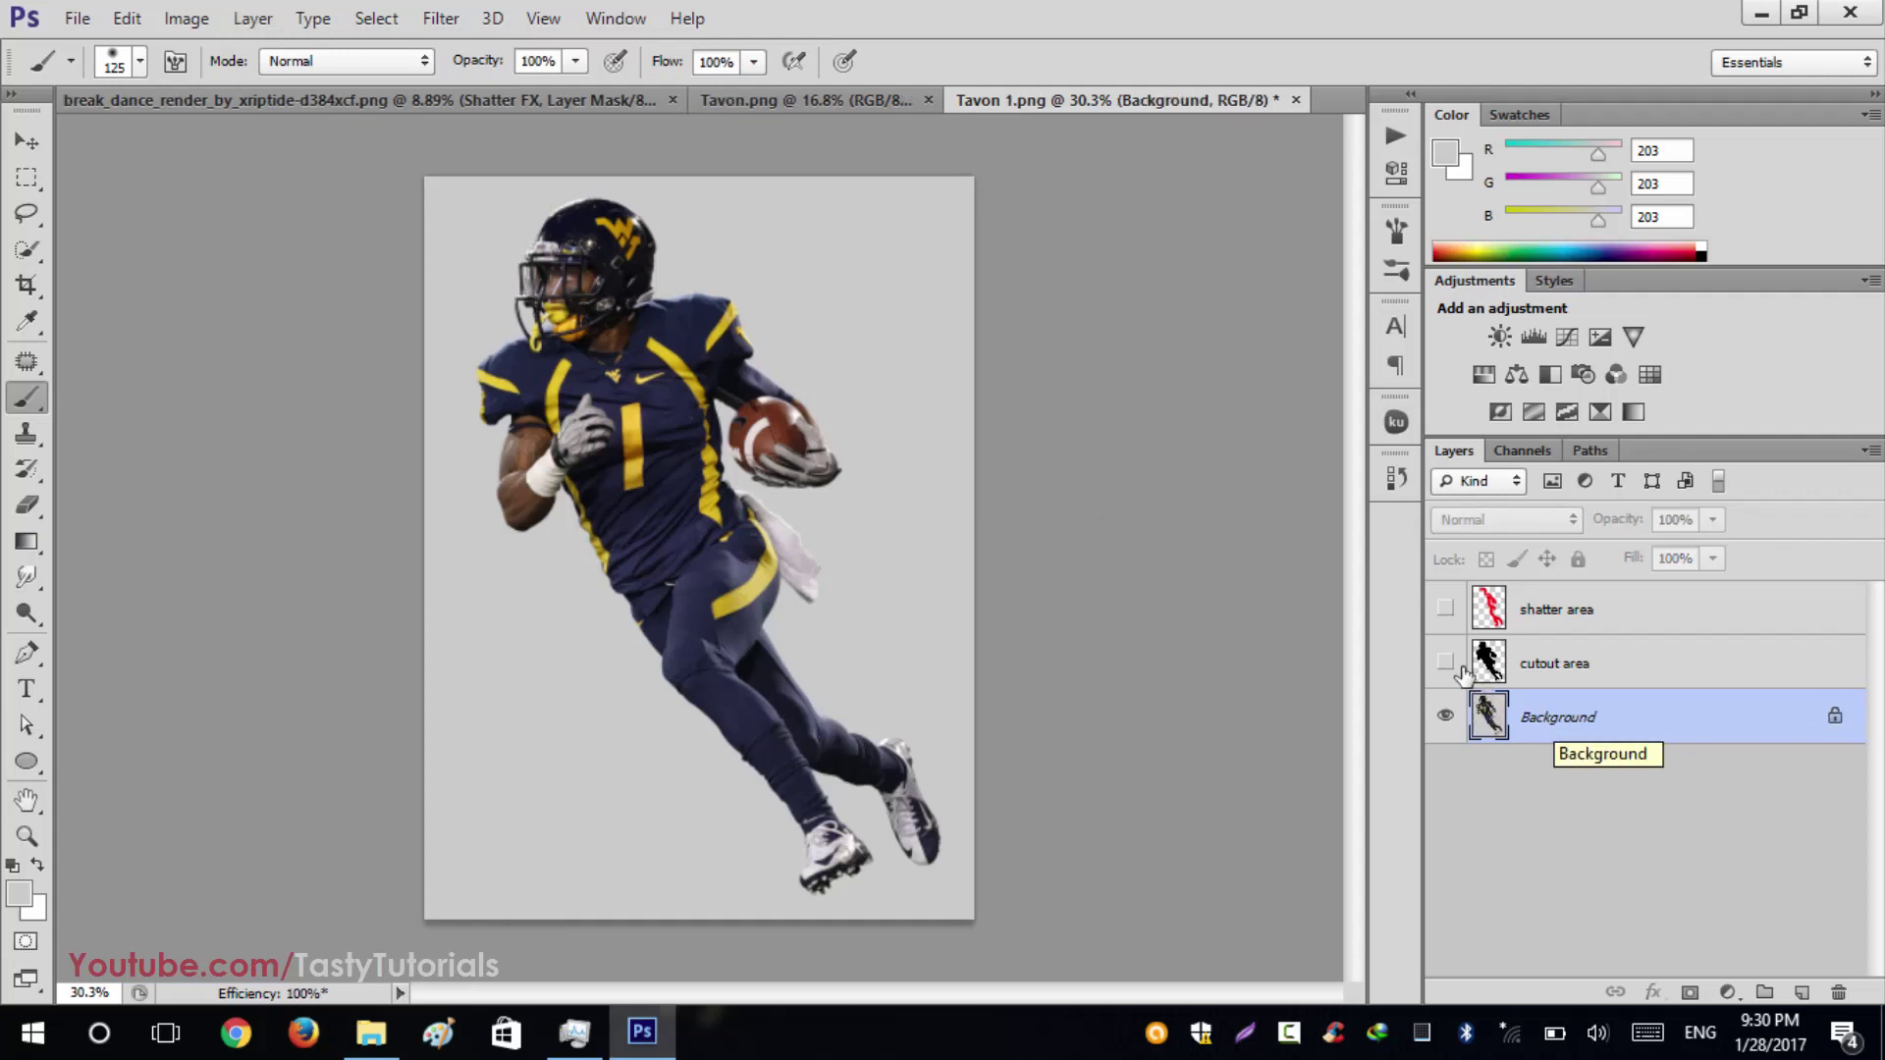
# Step: Show the cutout area and shatter area layers, and run the STEP 2: Cut Out & Reframe action on the Background layer through to its end
pyautogui.moveTo(1446, 663); pyautogui.dragTo(1434, 625)
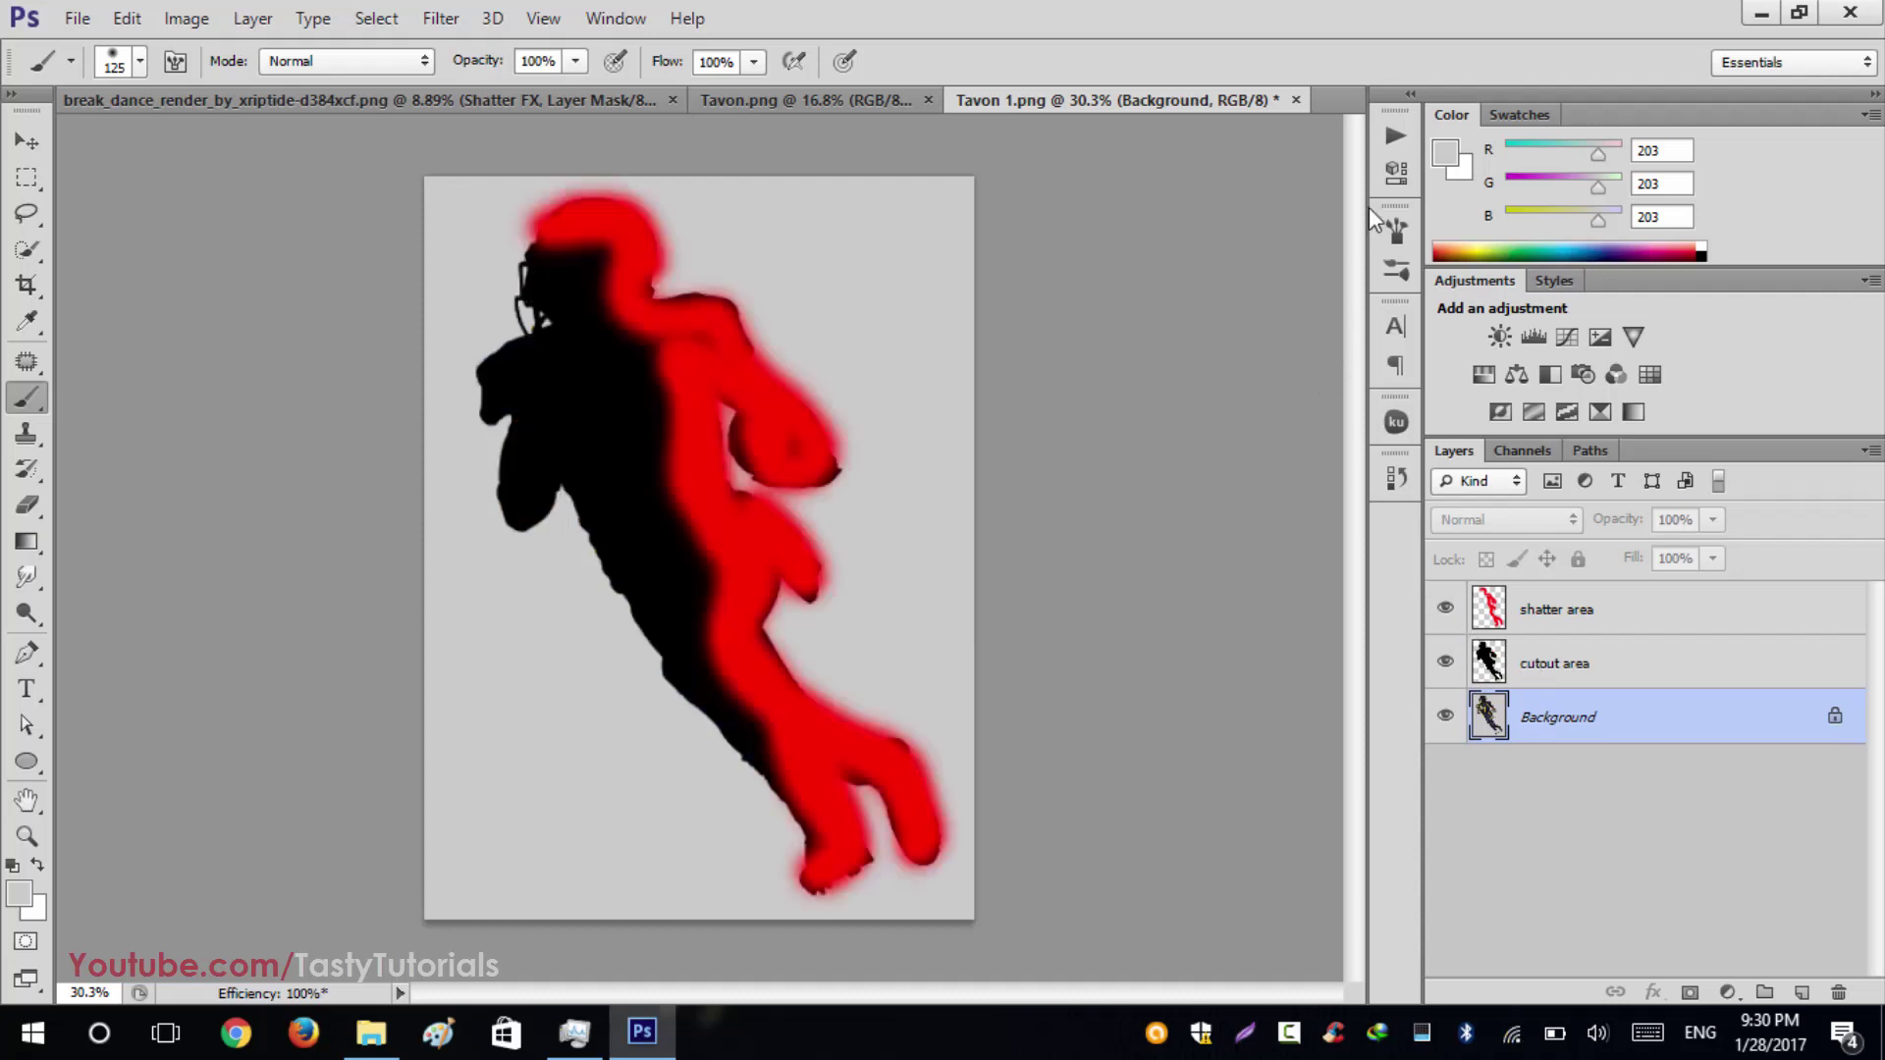
pyautogui.click(1387, 145)
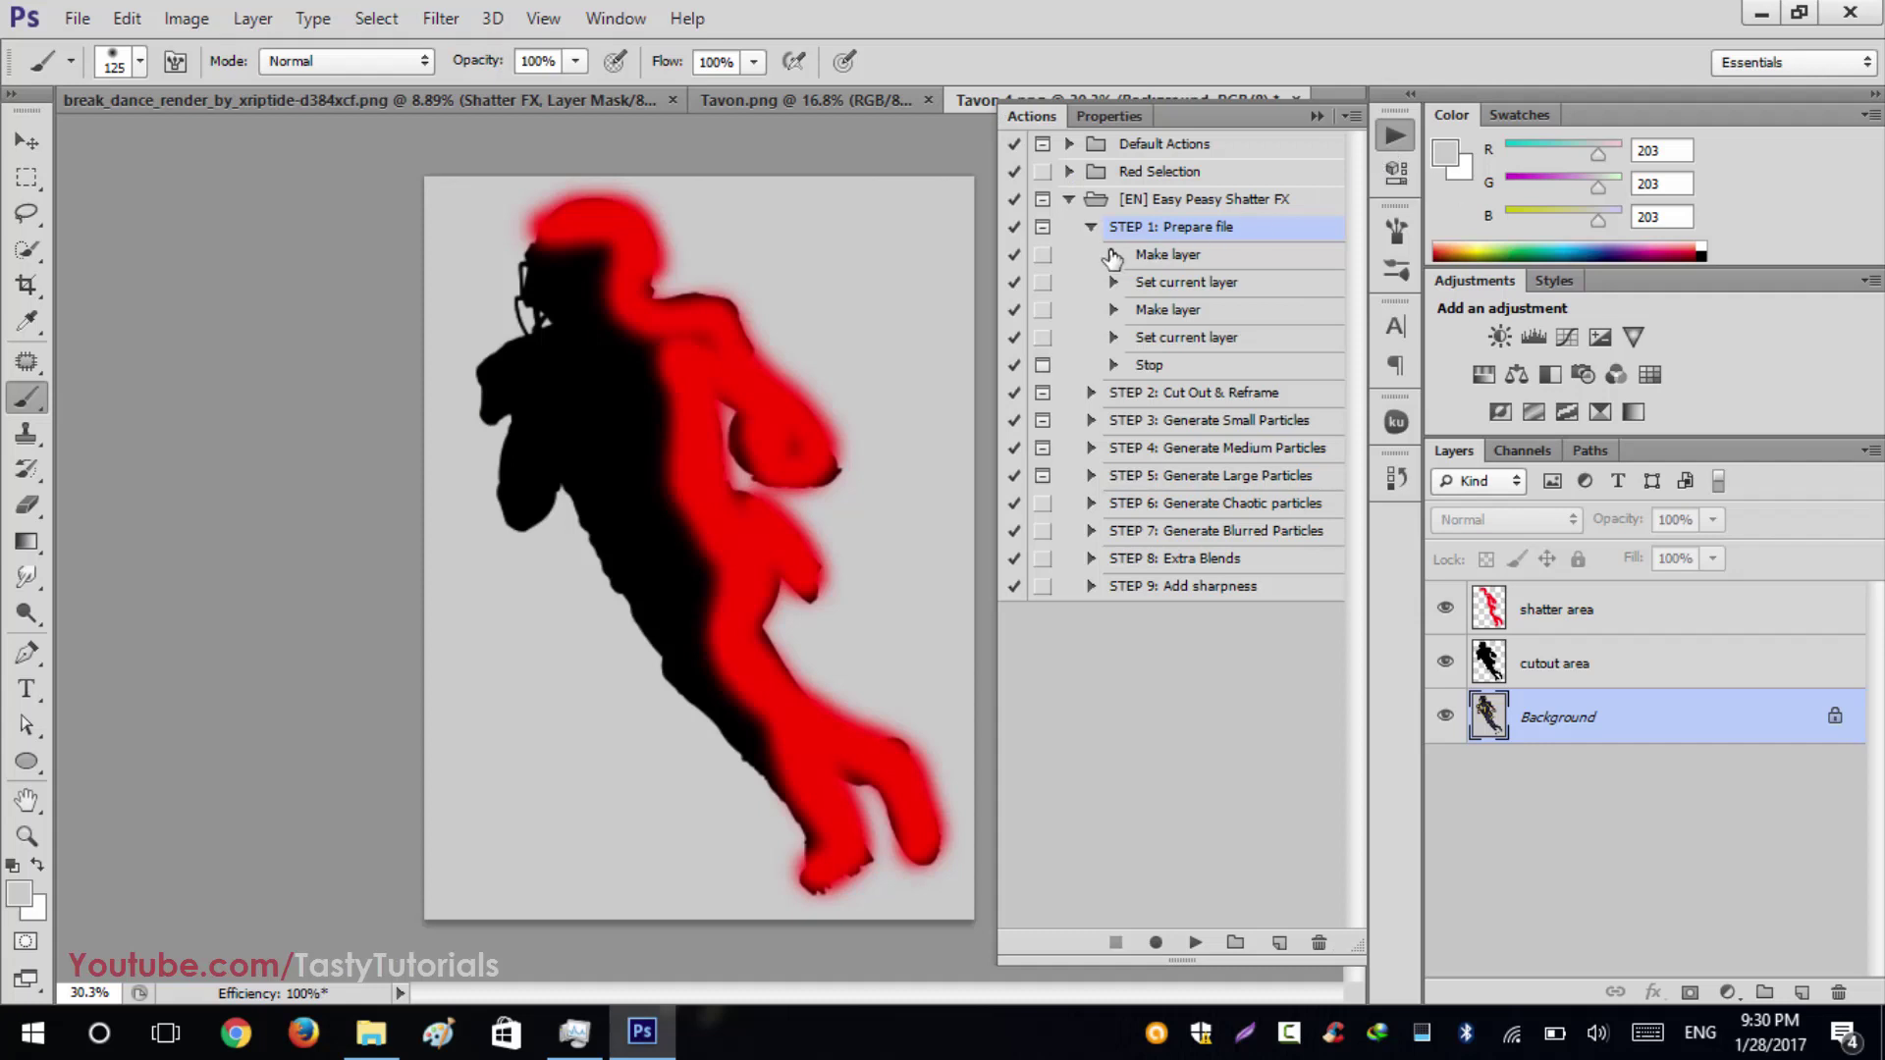
pyautogui.click(1092, 228)
pyautogui.click(1188, 256)
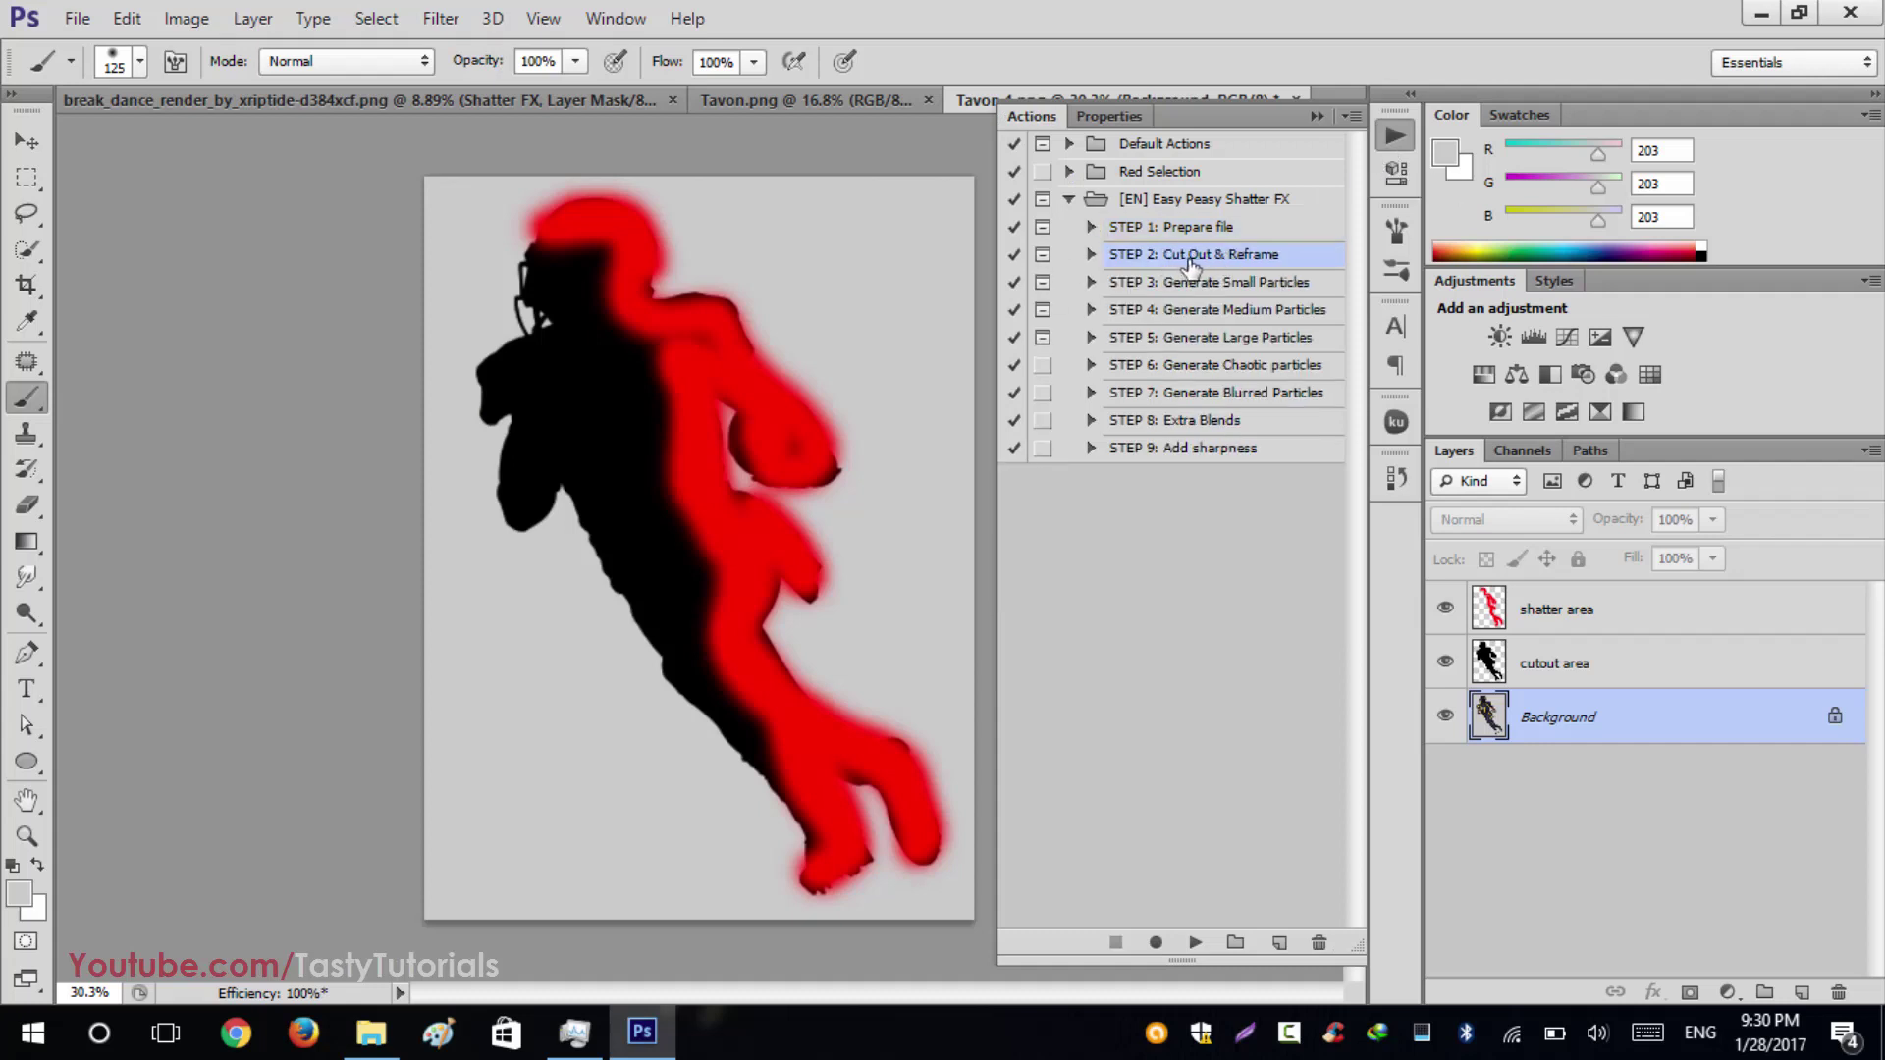
pyautogui.click(1091, 256)
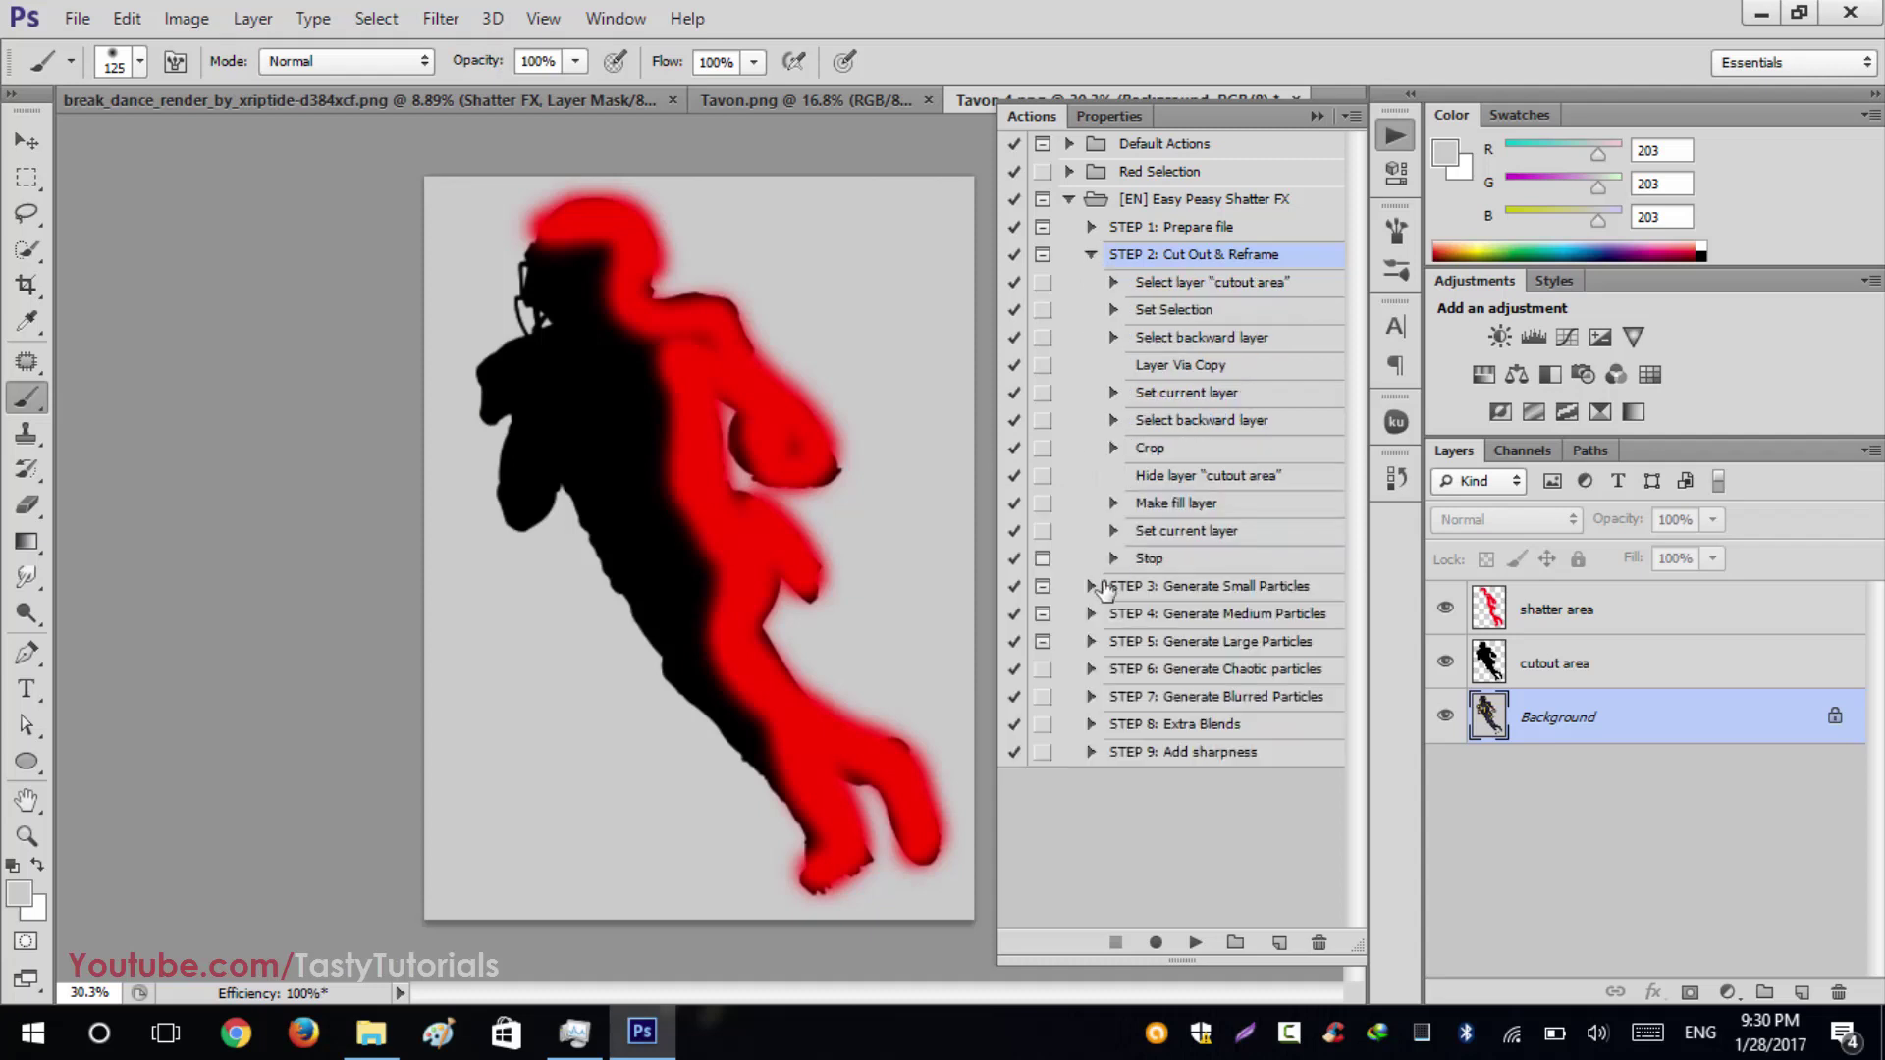
pyautogui.click(1196, 945)
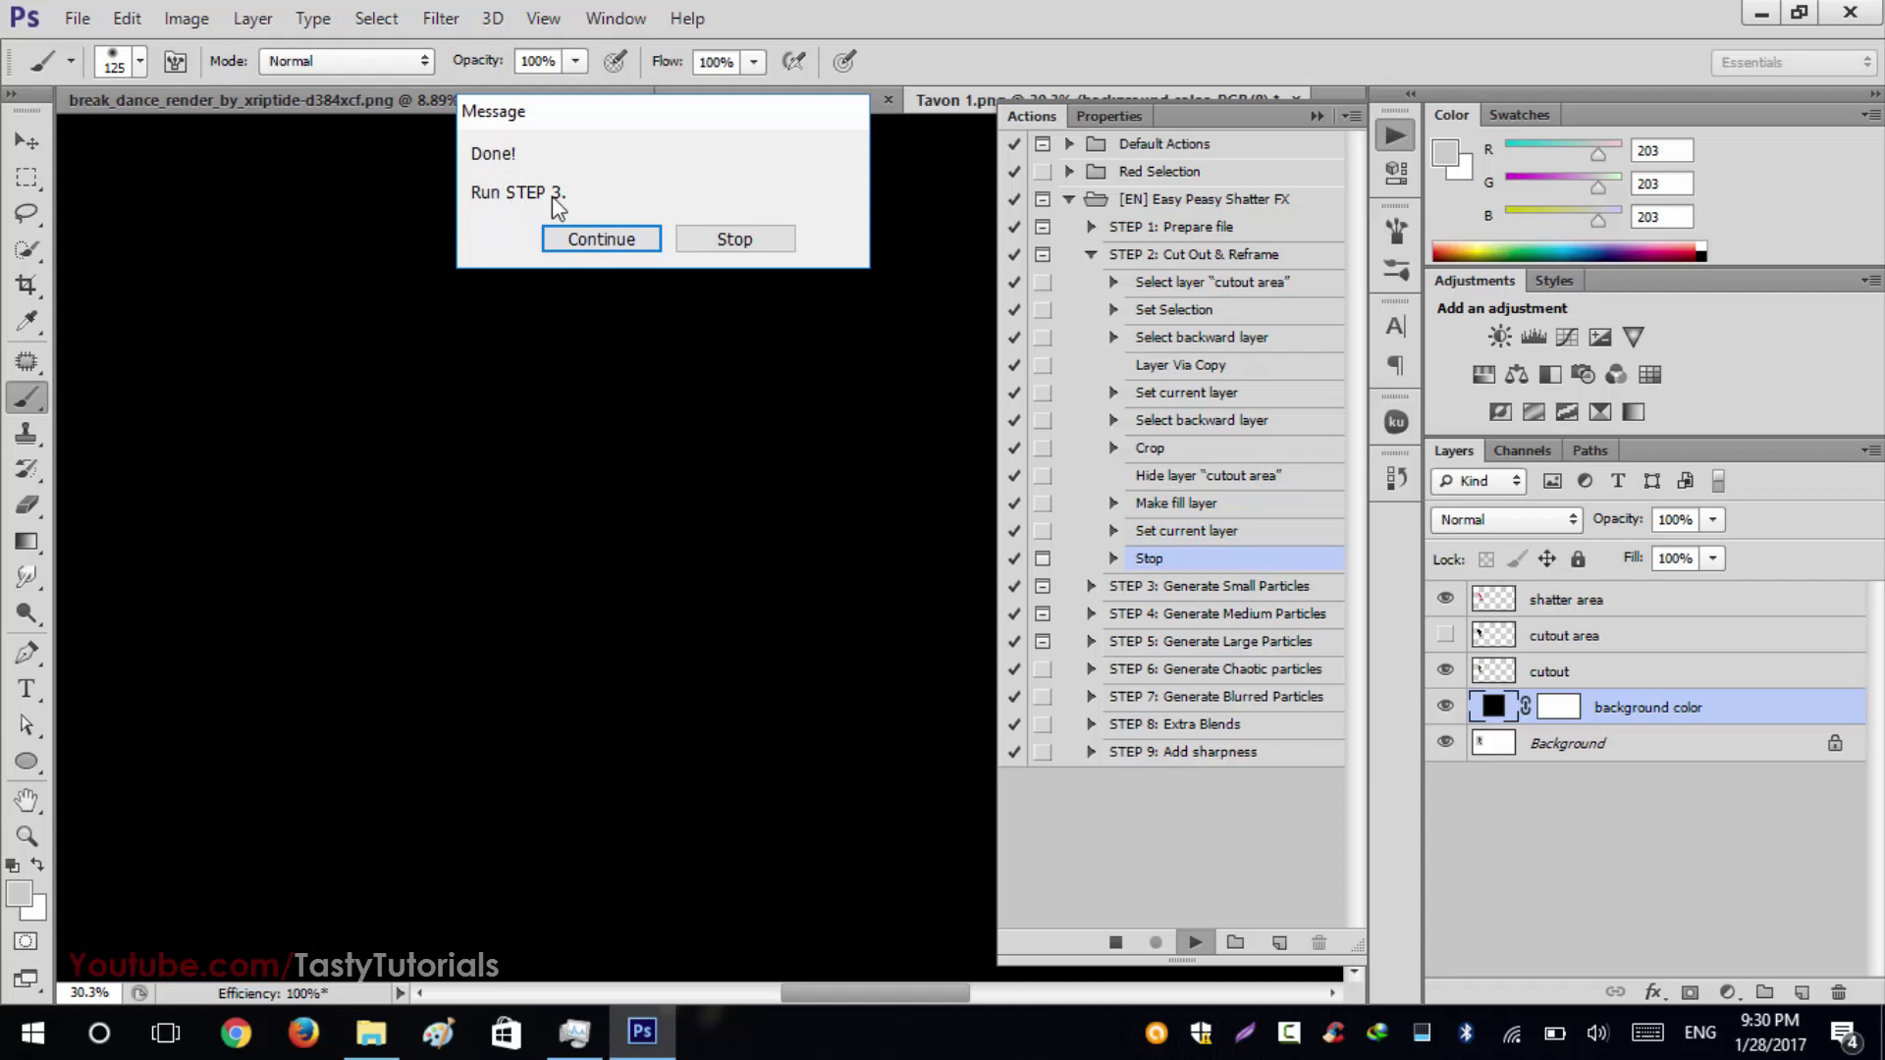
pyautogui.click(601, 240)
pyautogui.click(1314, 115)
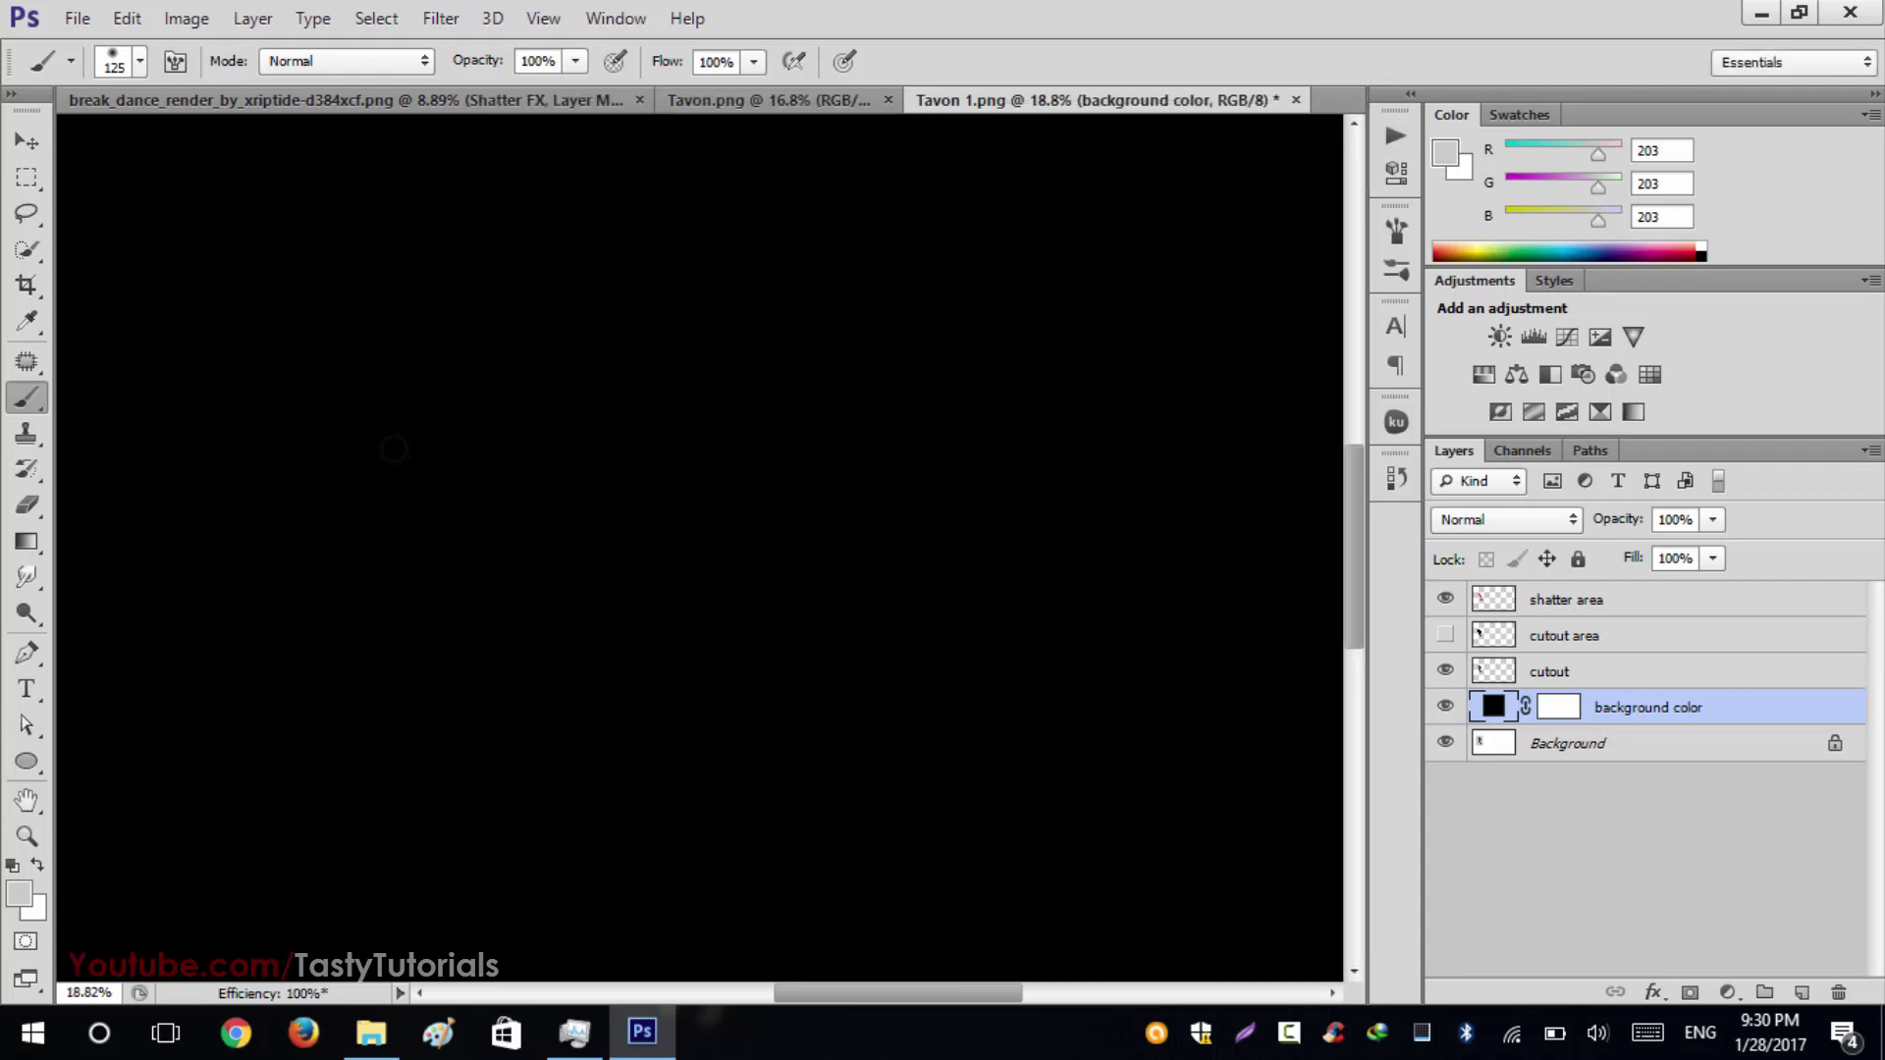
pyautogui.scroll(-5, 392, 449)
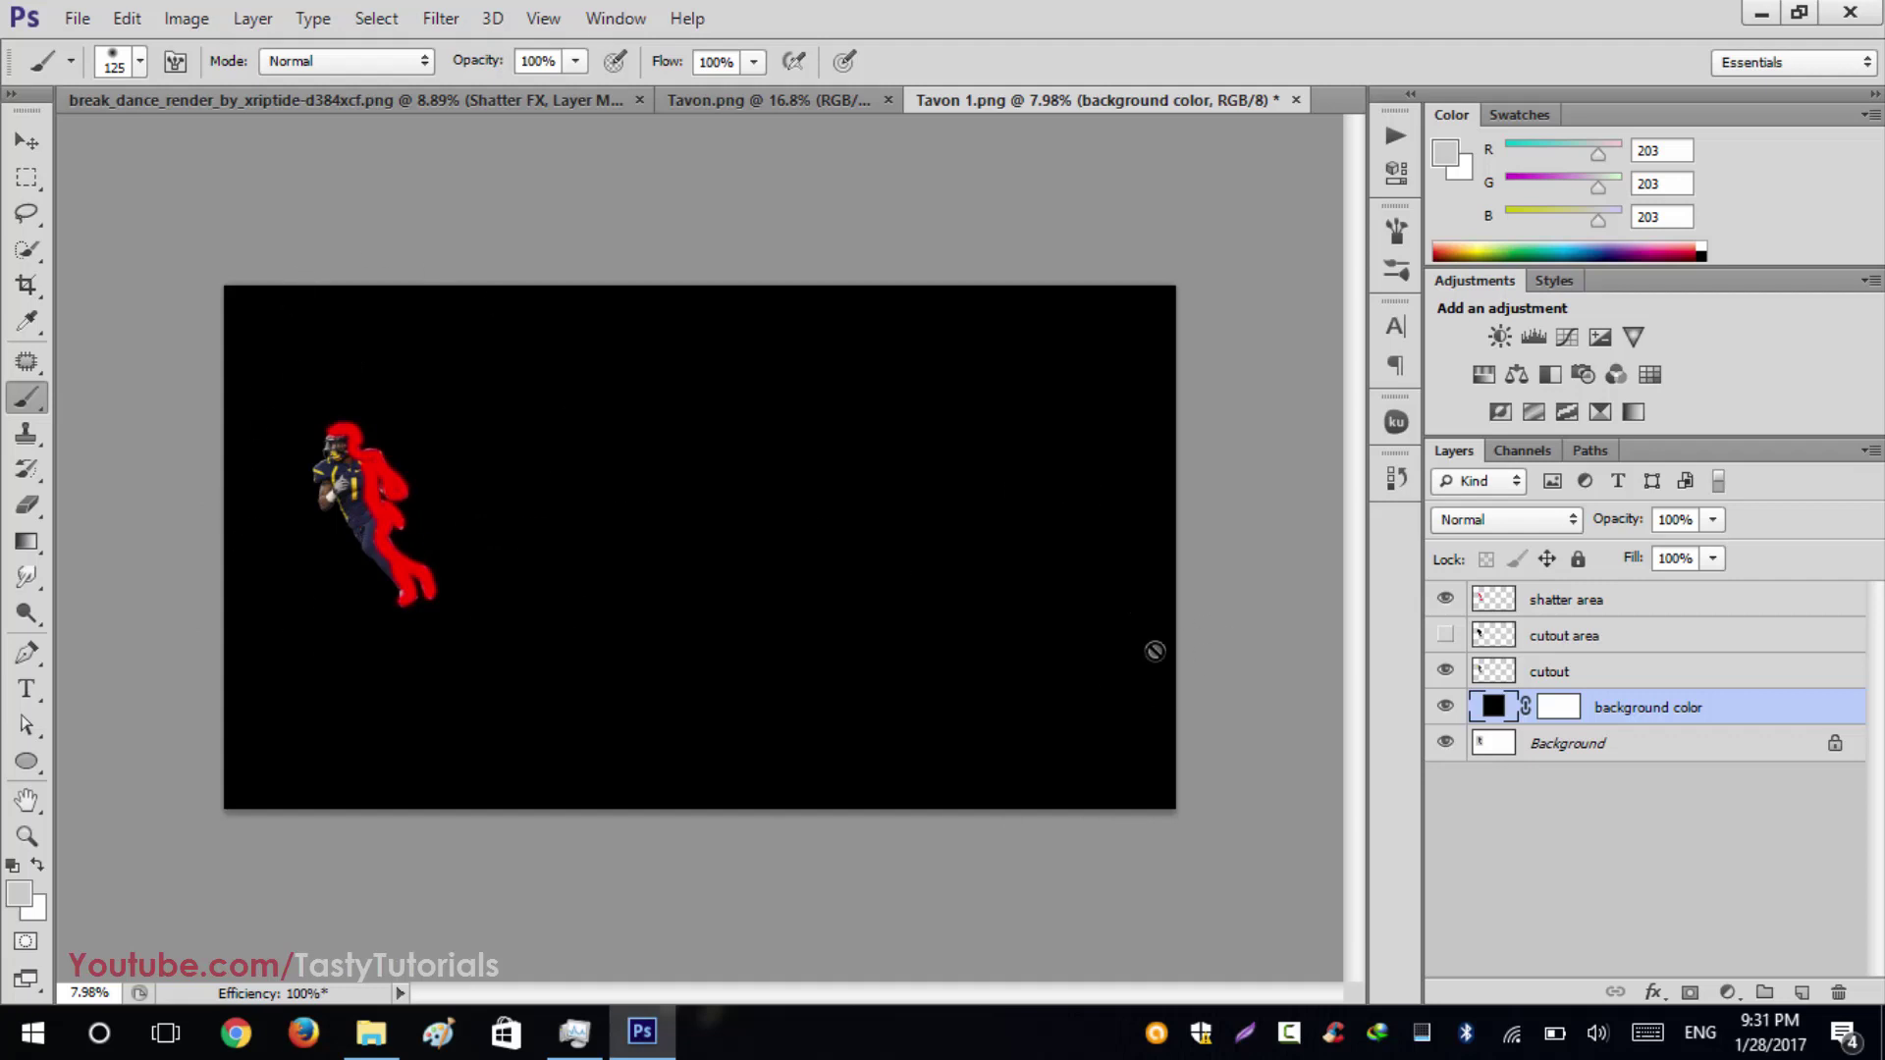
# Step: Run the STEP 3: Generate Small Particles action from the Easy Peasy Shatter FX set and dismiss its completion message
pyautogui.click(1397, 136)
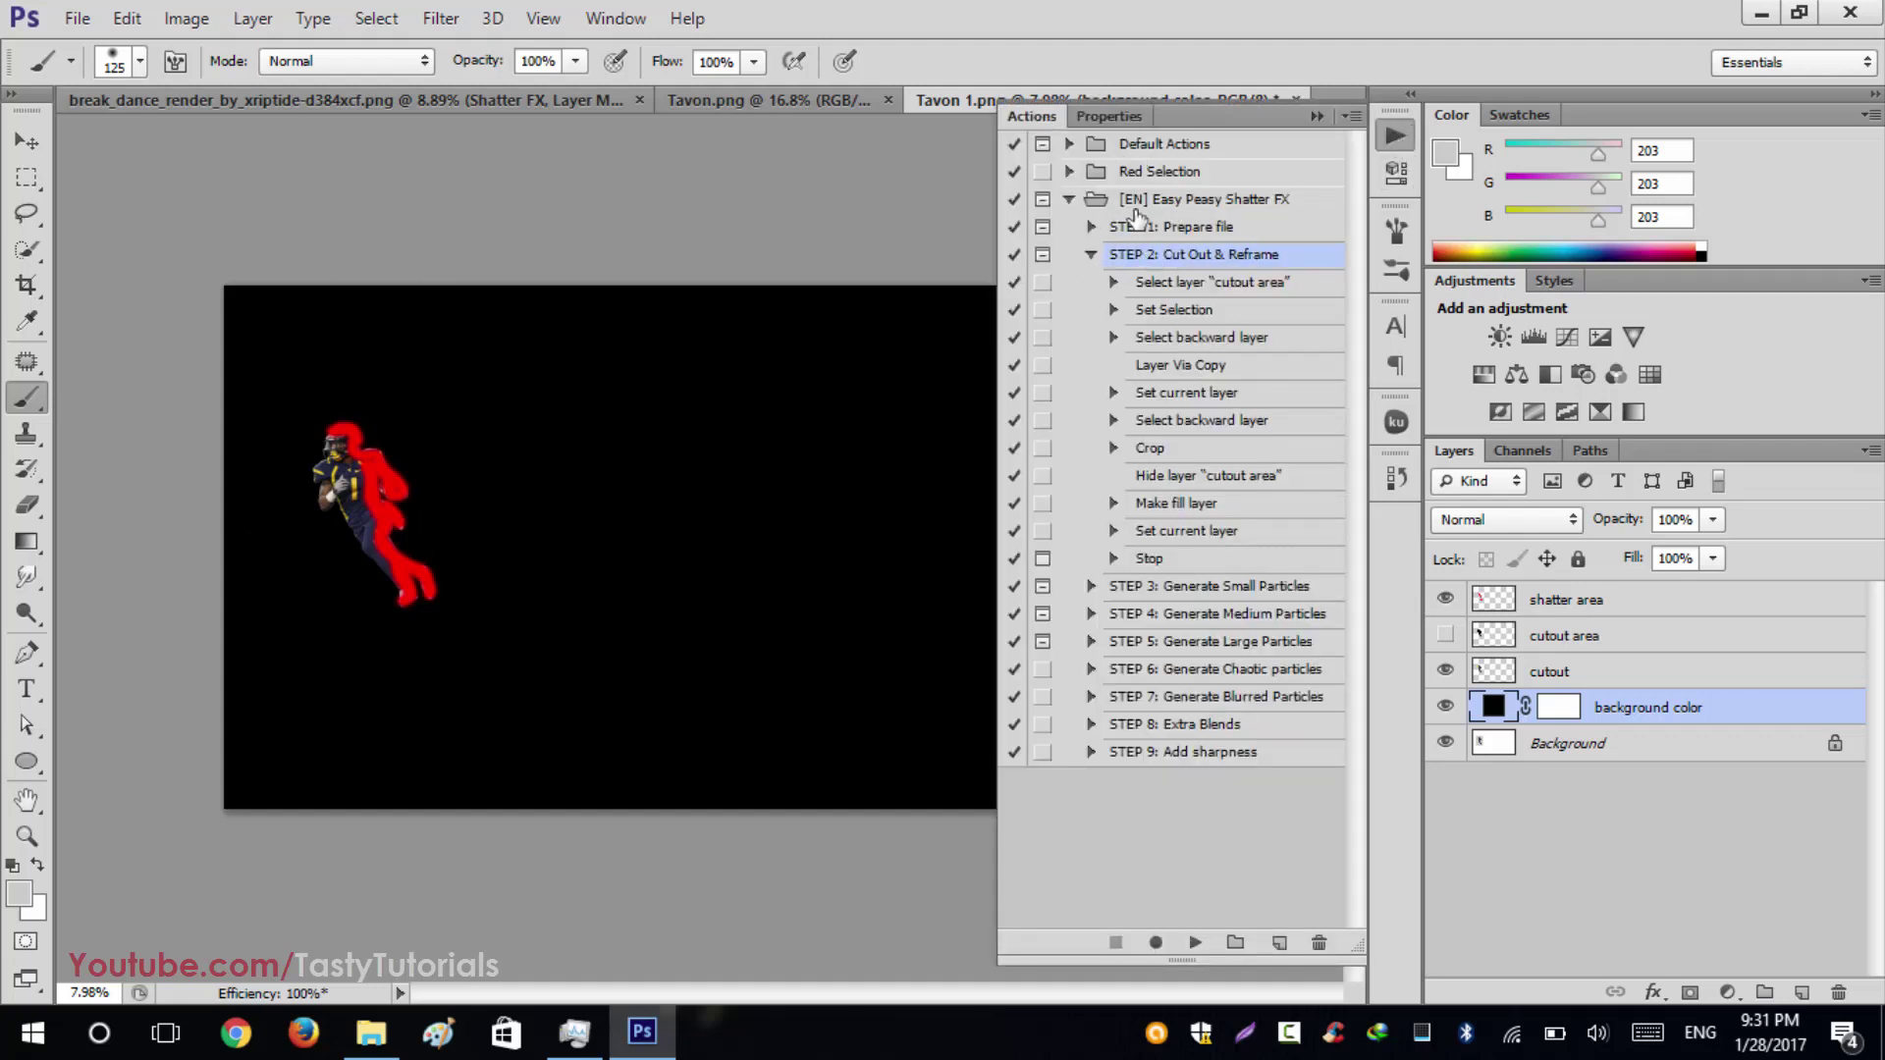
pyautogui.click(1091, 257)
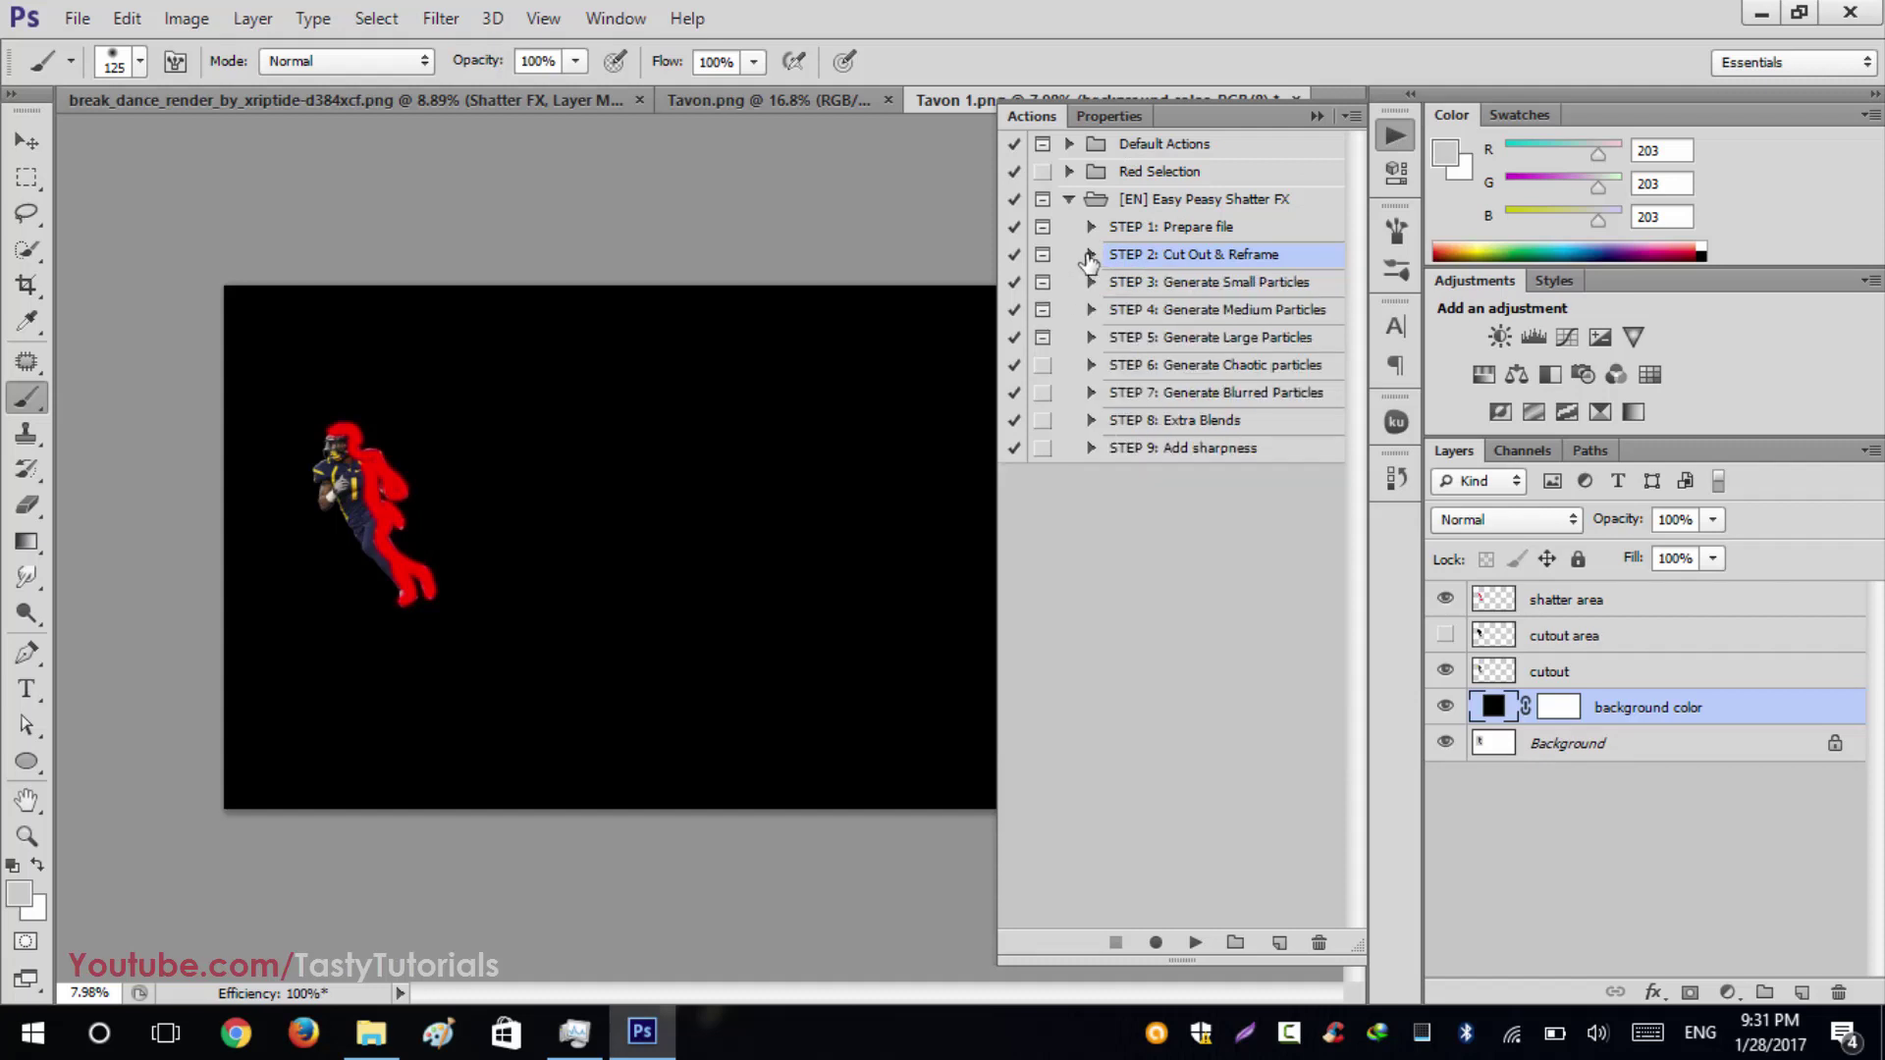
pyautogui.click(1208, 285)
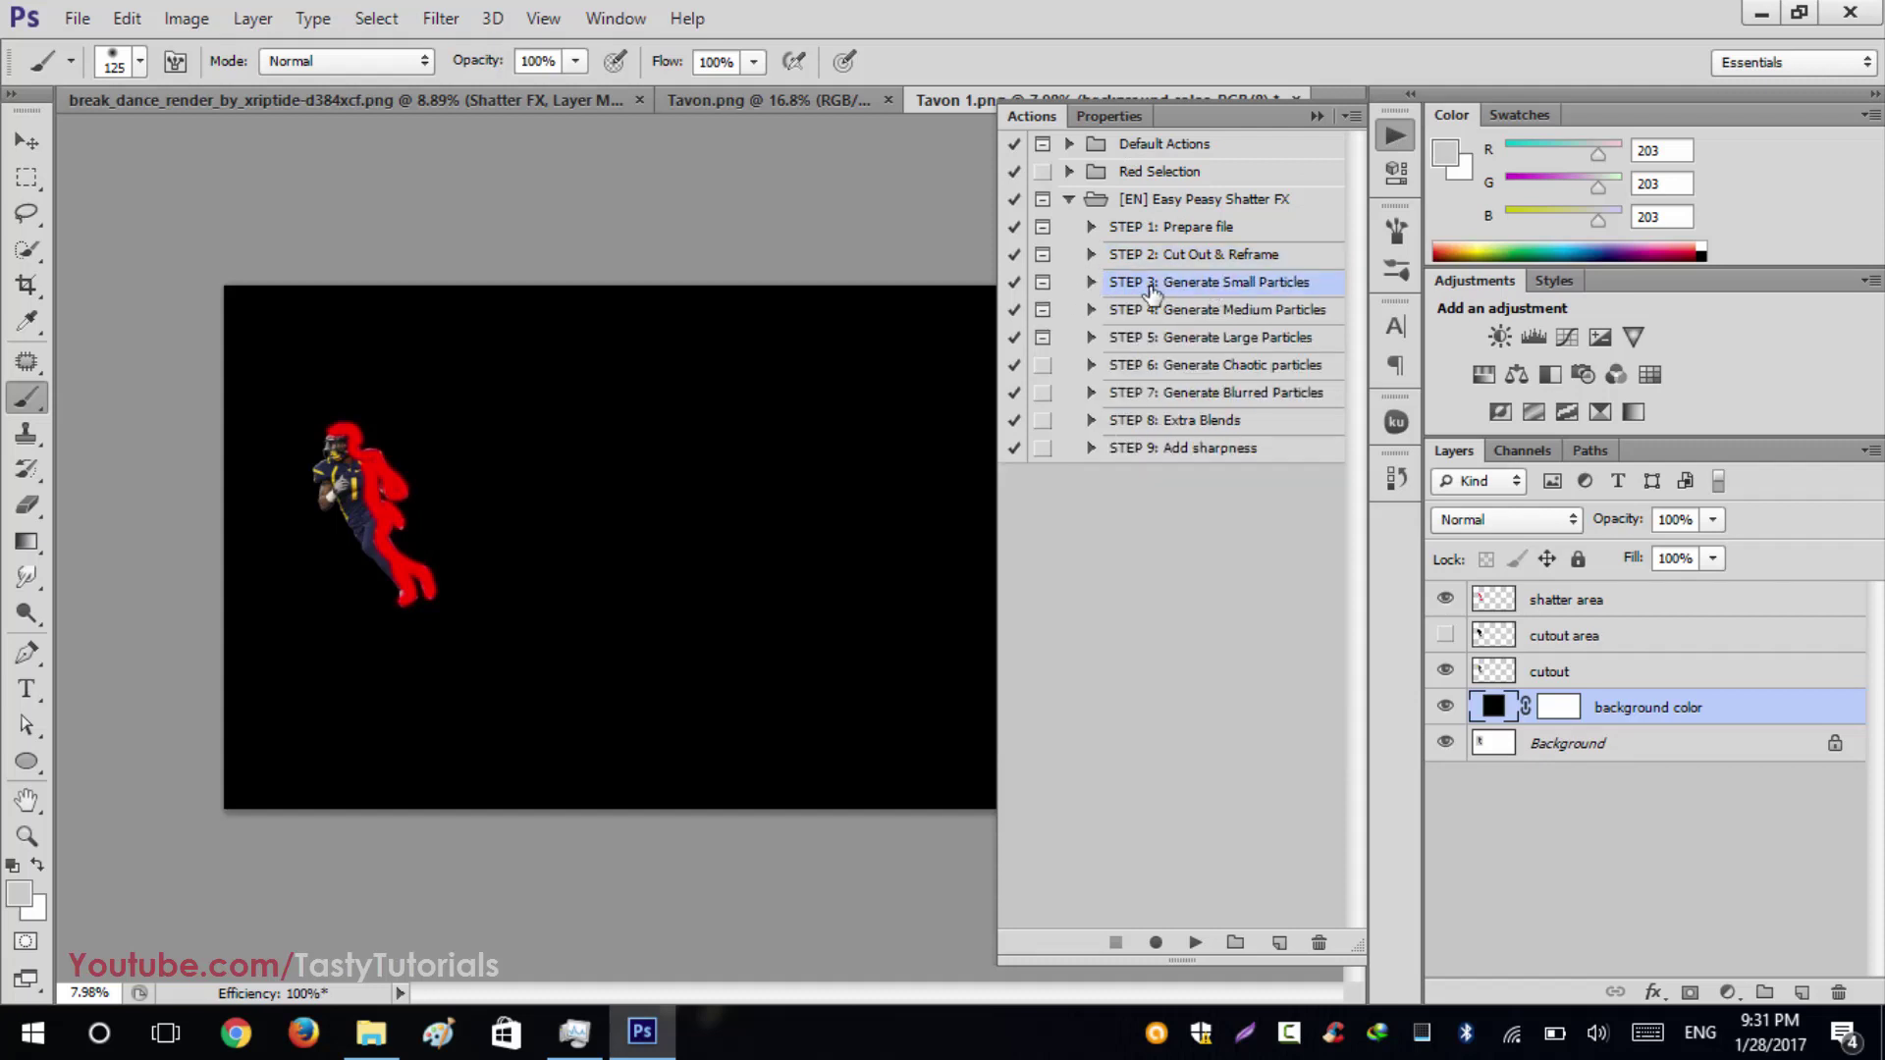
pyautogui.click(1091, 283)
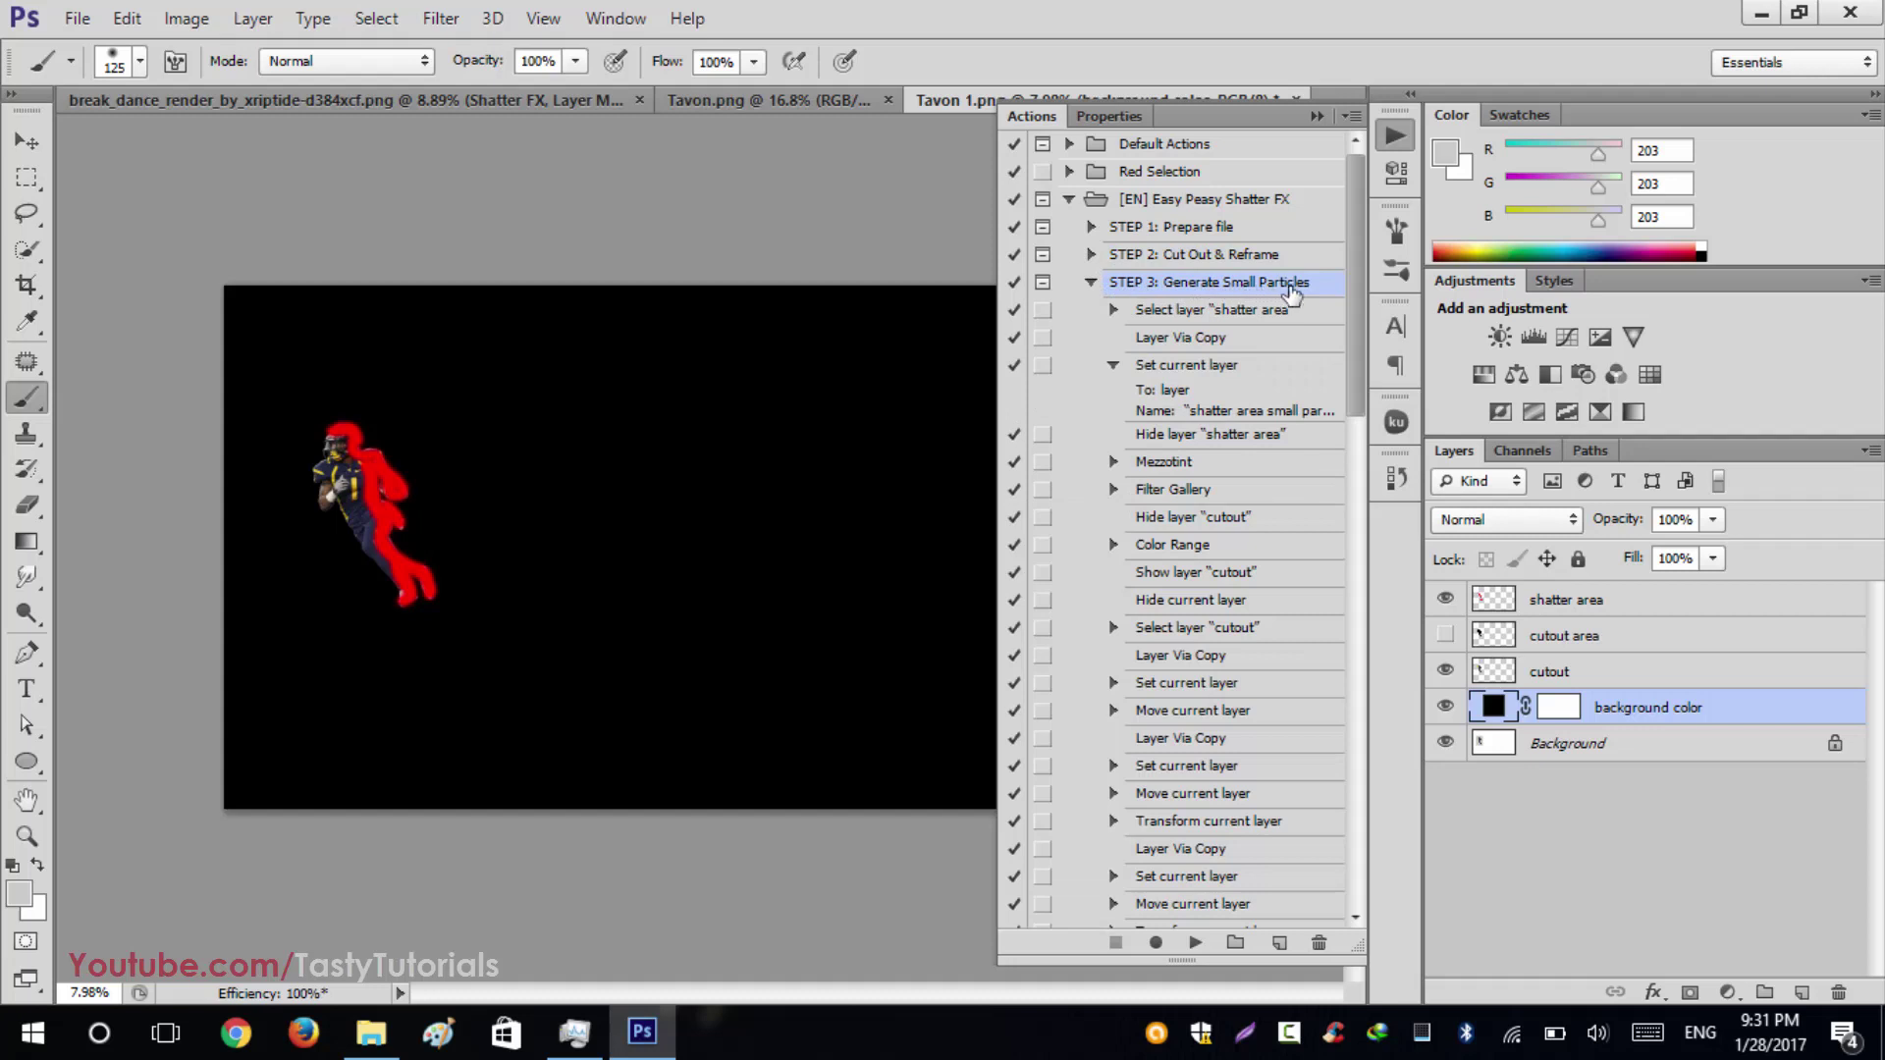
pyautogui.scroll(1, 616, 468)
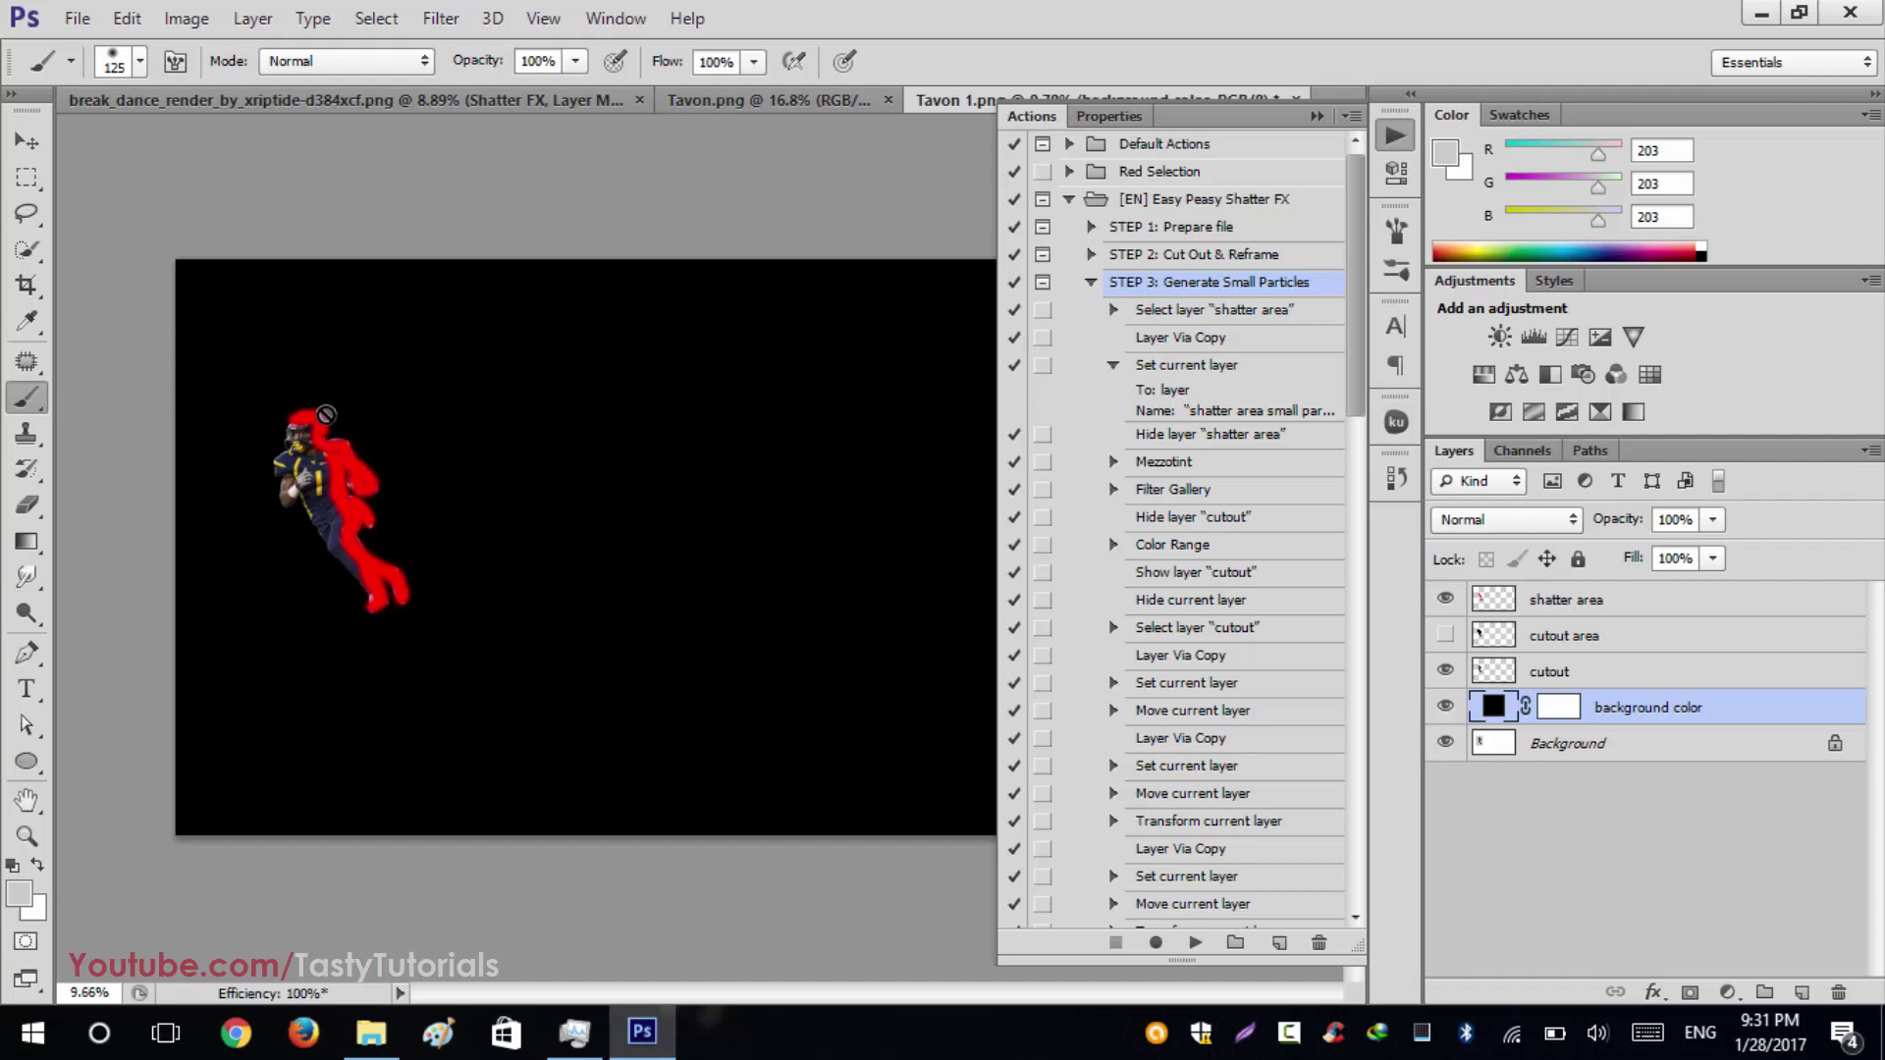
pyautogui.hotkey('ctrl', '+')
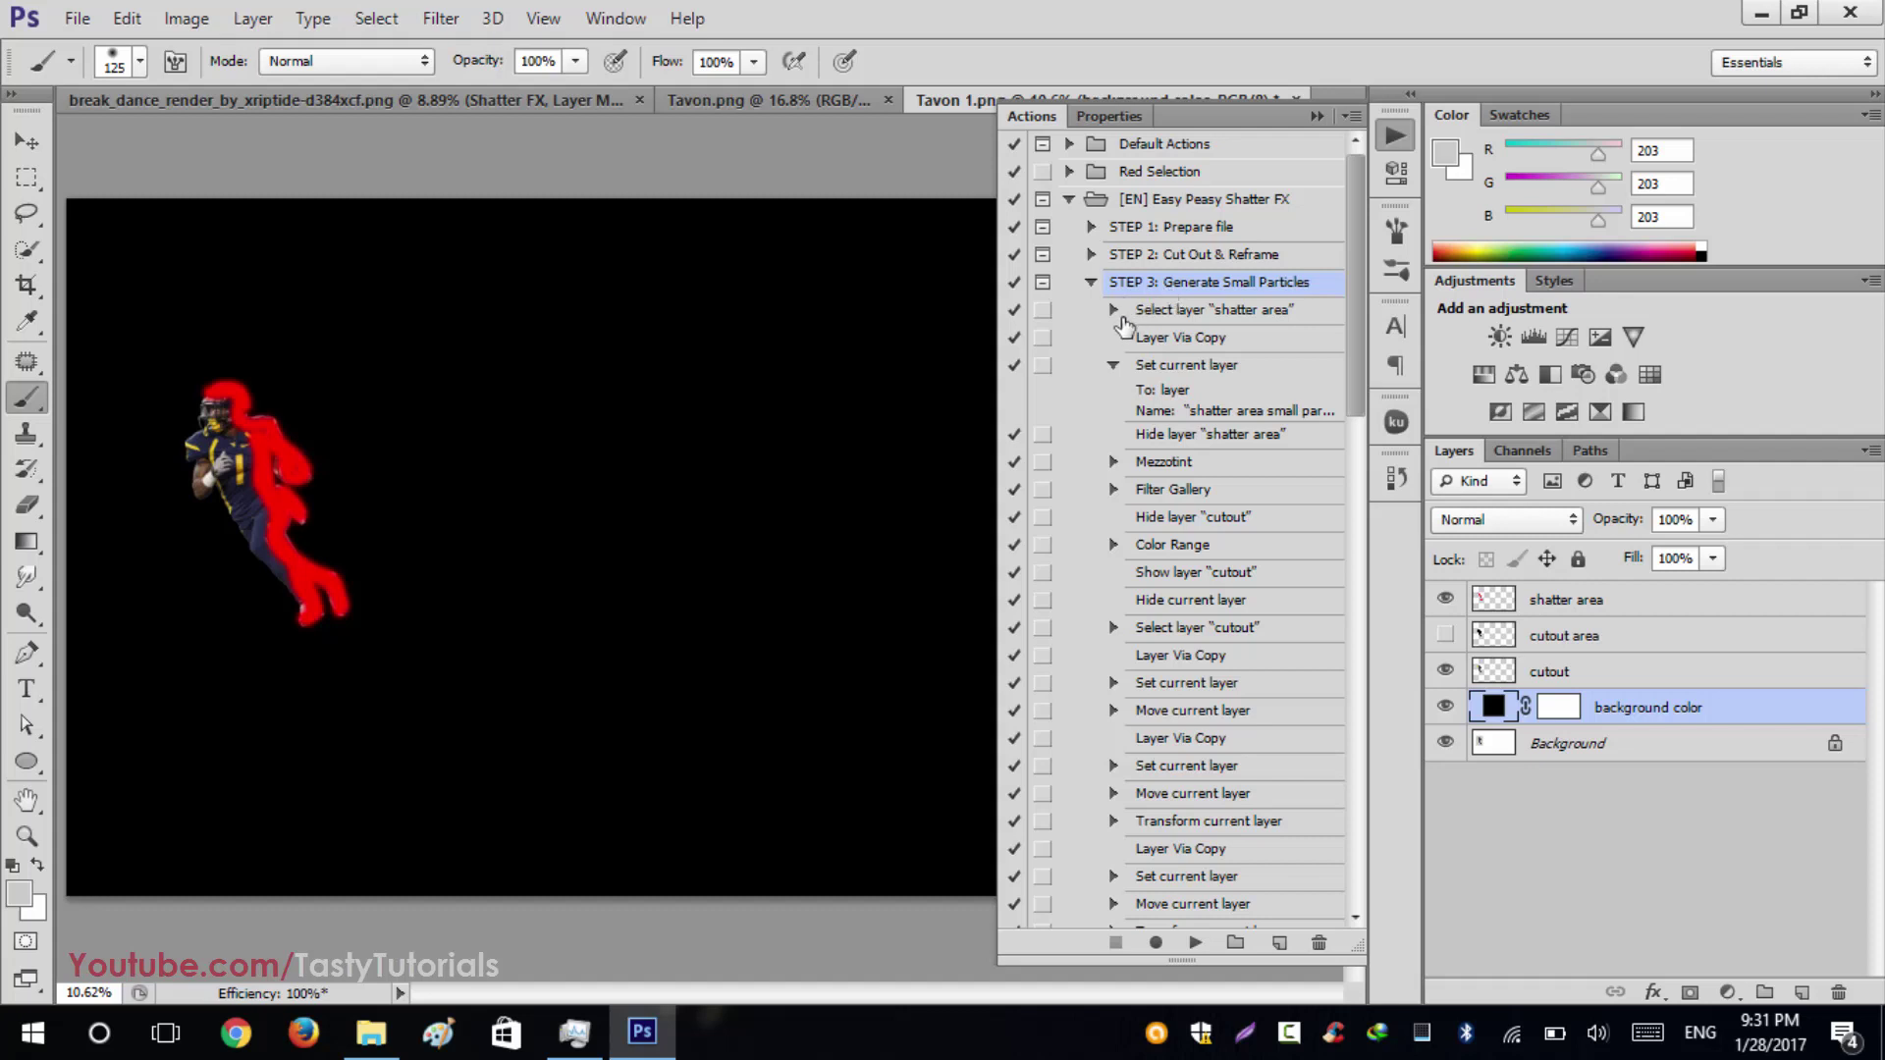
pyautogui.click(1200, 943)
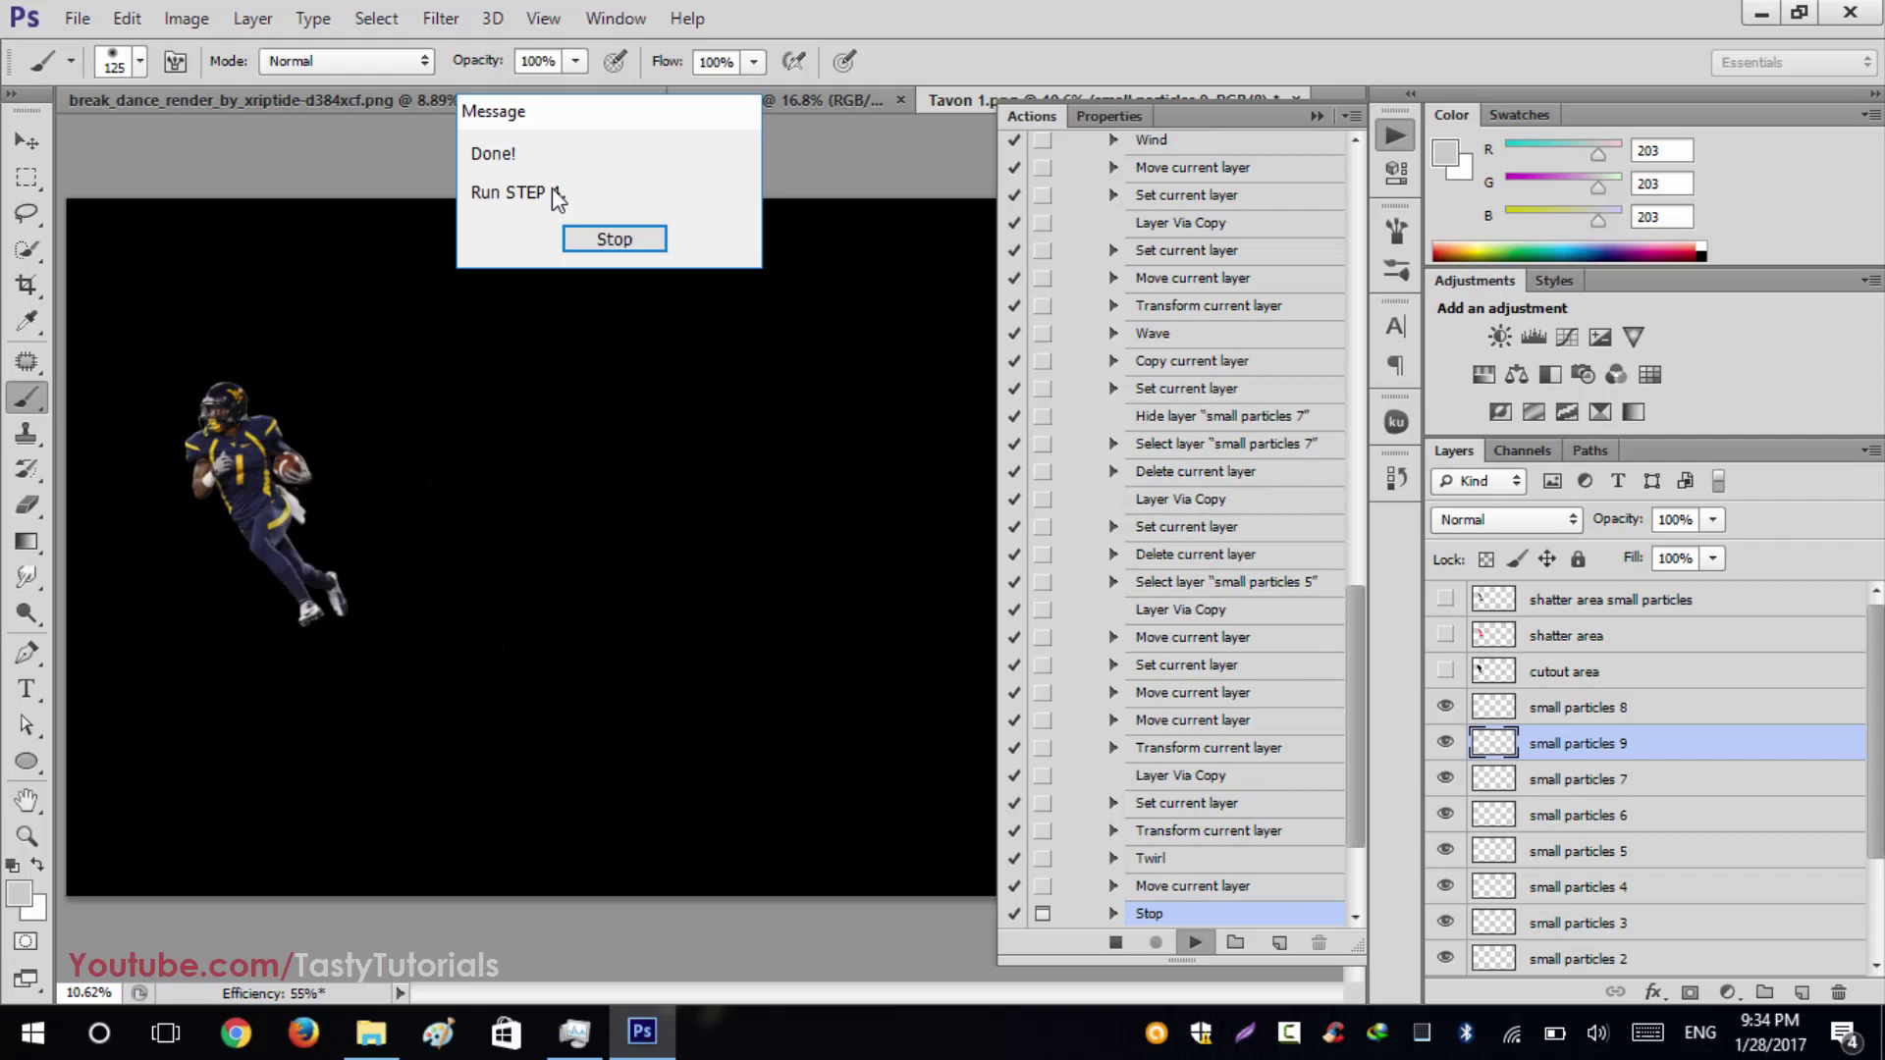
pyautogui.click(609, 240)
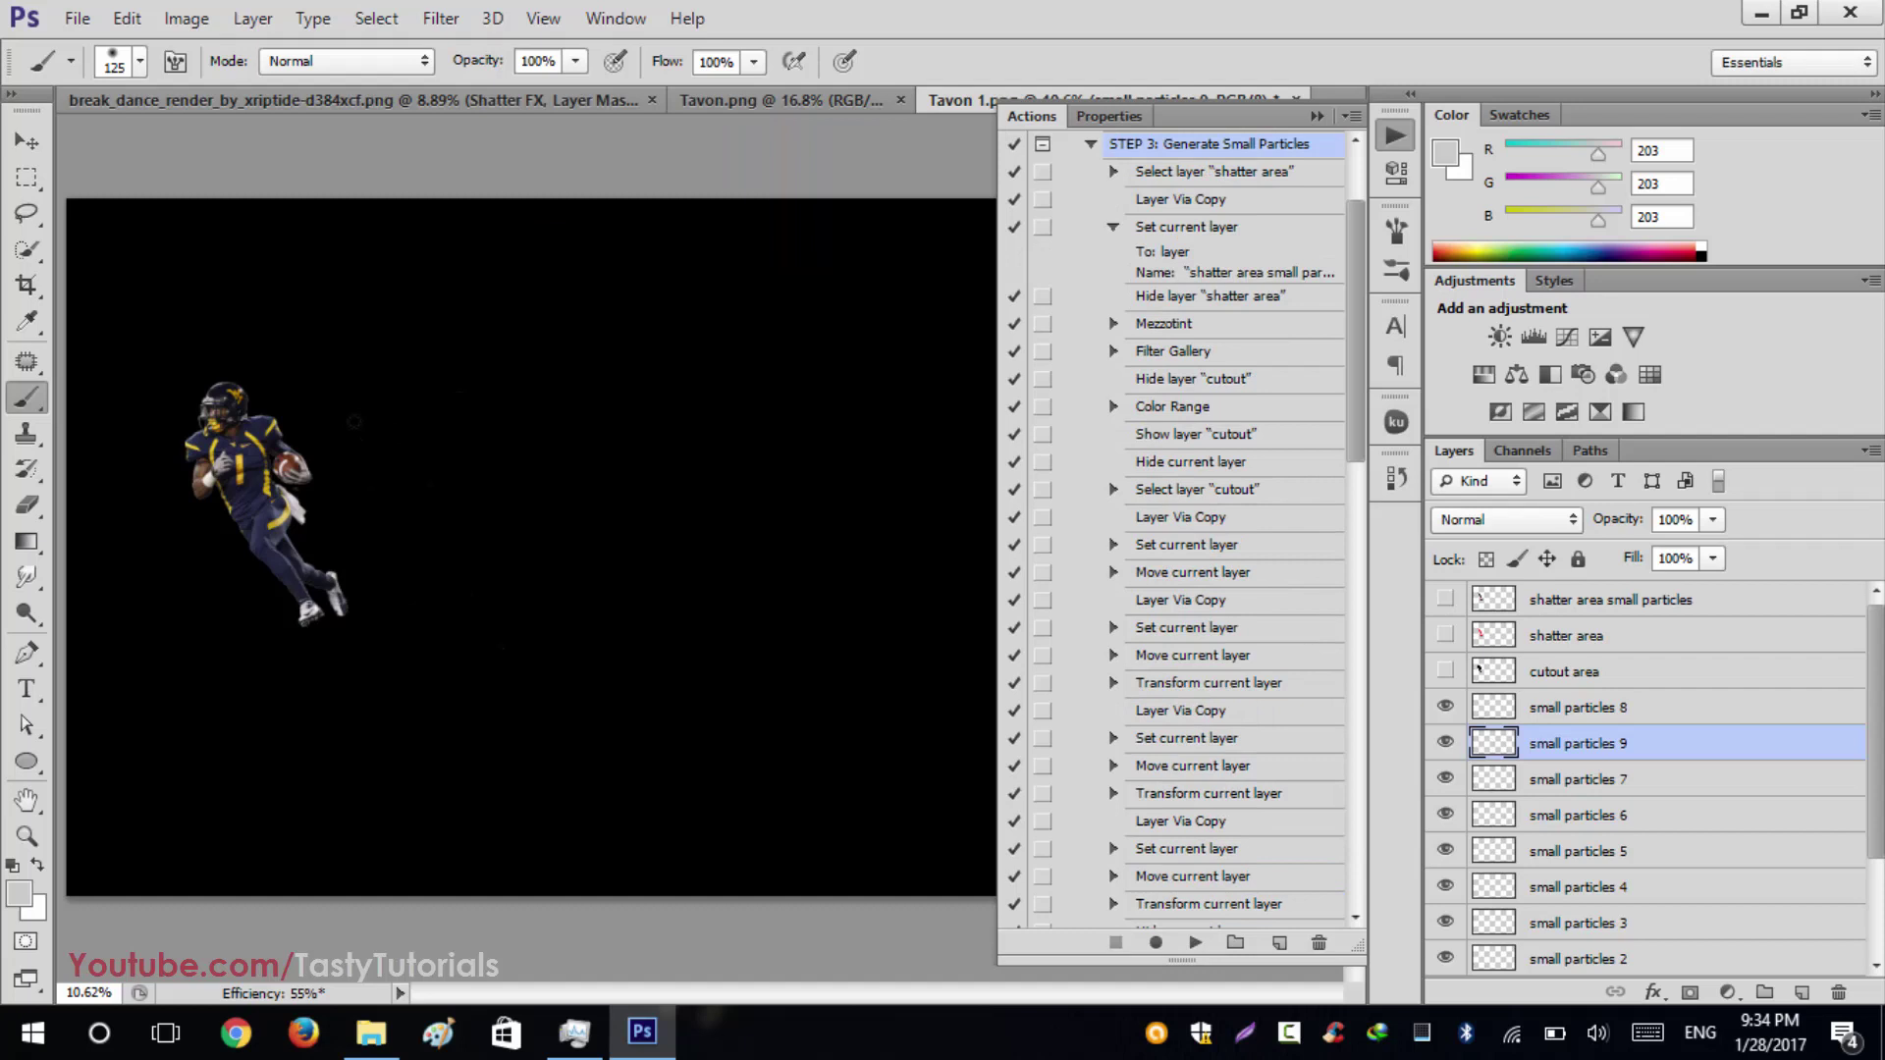
# Step: Examine the generated small particles around the player's ball-carrying arm and towel up close
pyautogui.scroll(3, 511, 531)
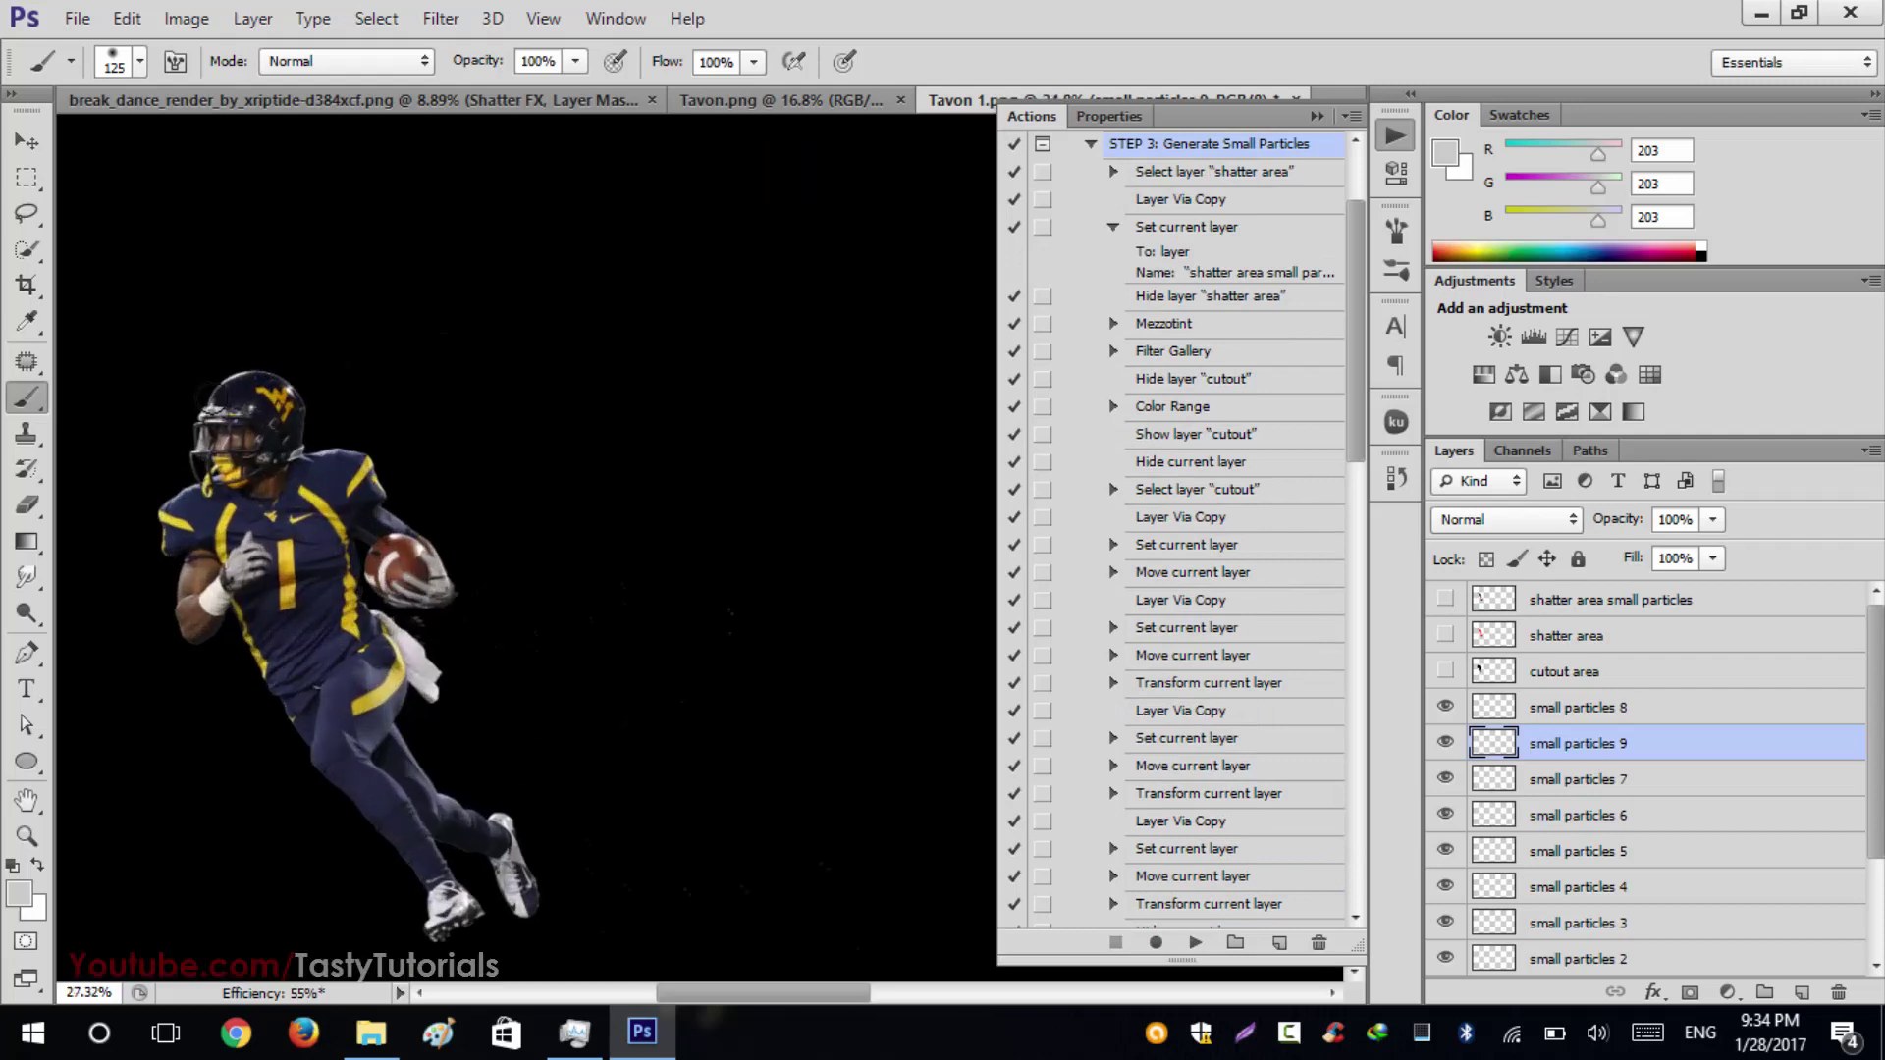
pyautogui.scroll(2, 727, 679)
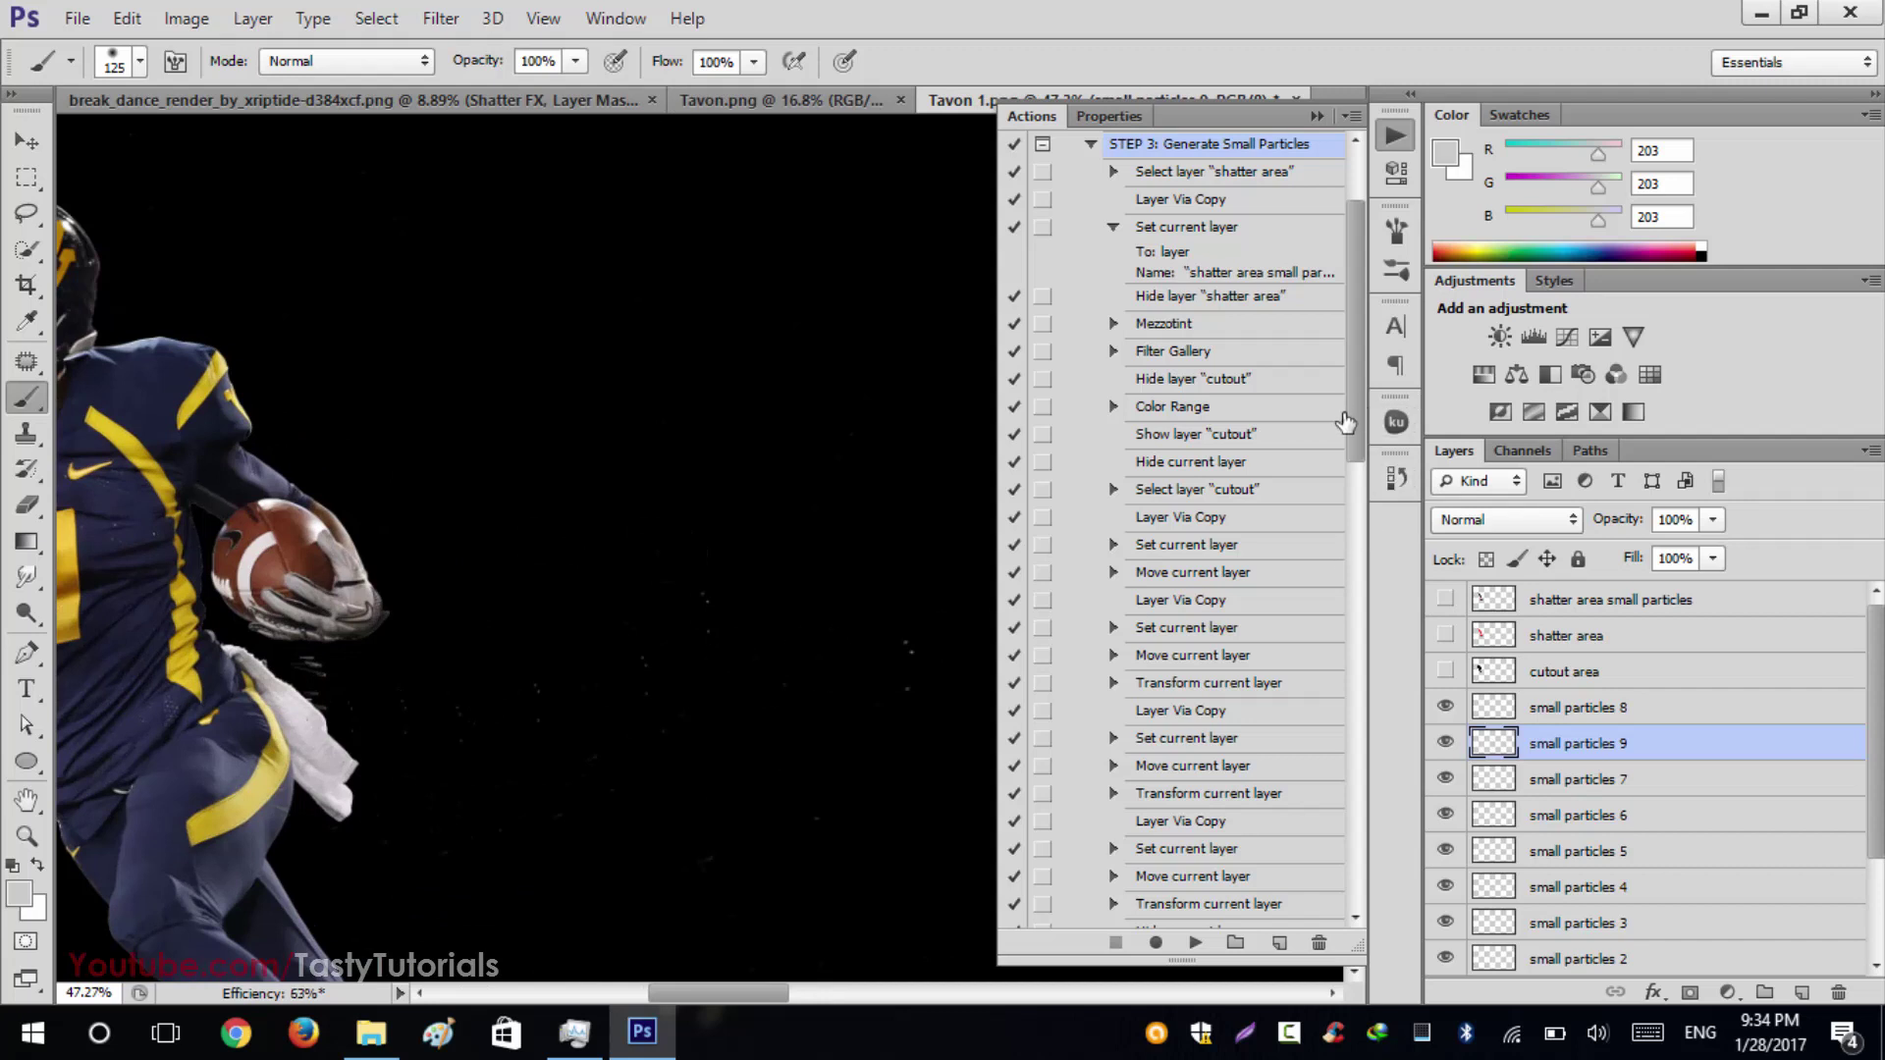
pyautogui.click(1341, 409)
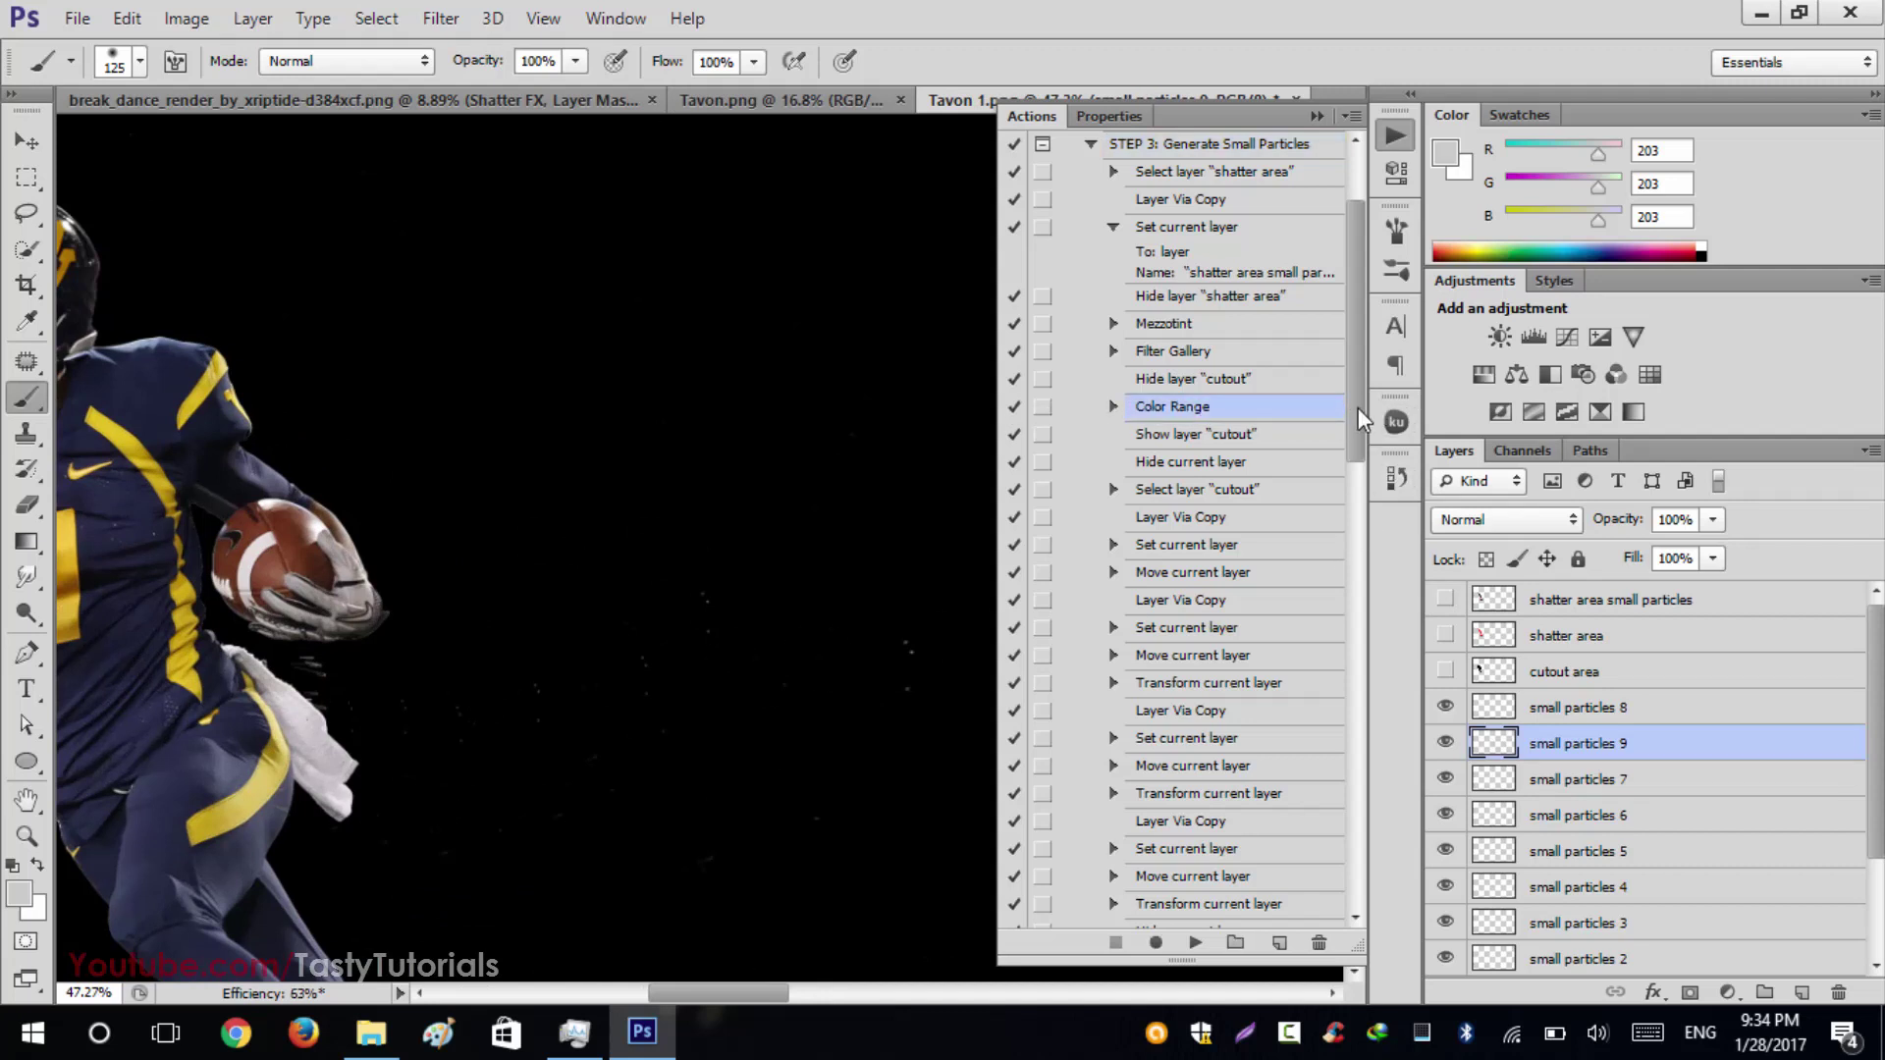
pyautogui.moveTo(1358, 408); pyautogui.dragTo(1357, 461)
pyautogui.scroll(-2, 575, 614)
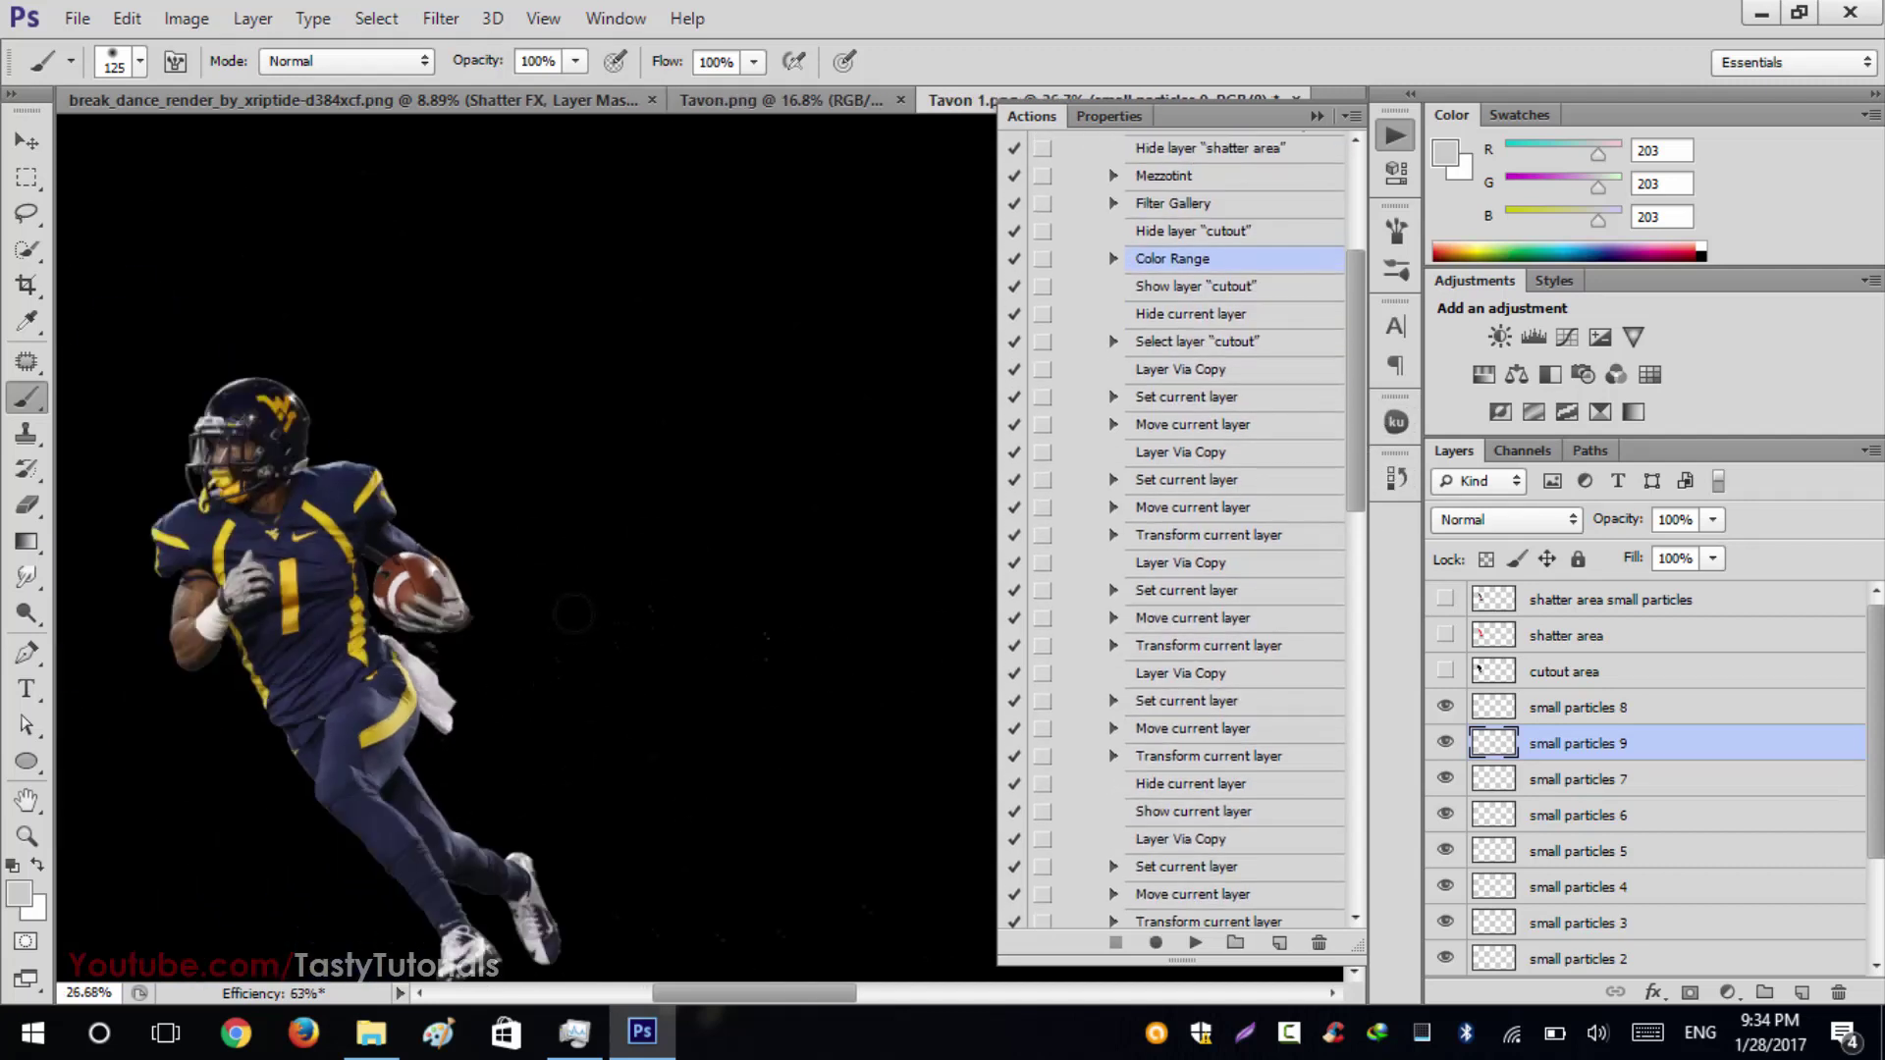
pyautogui.scroll(-1, 575, 614)
# Step: Run the STEP 4: Generate Medium Particles action from the Easy Peasy Shatter FX set and dismiss its completion message
pyautogui.scroll(3, 1139, 353)
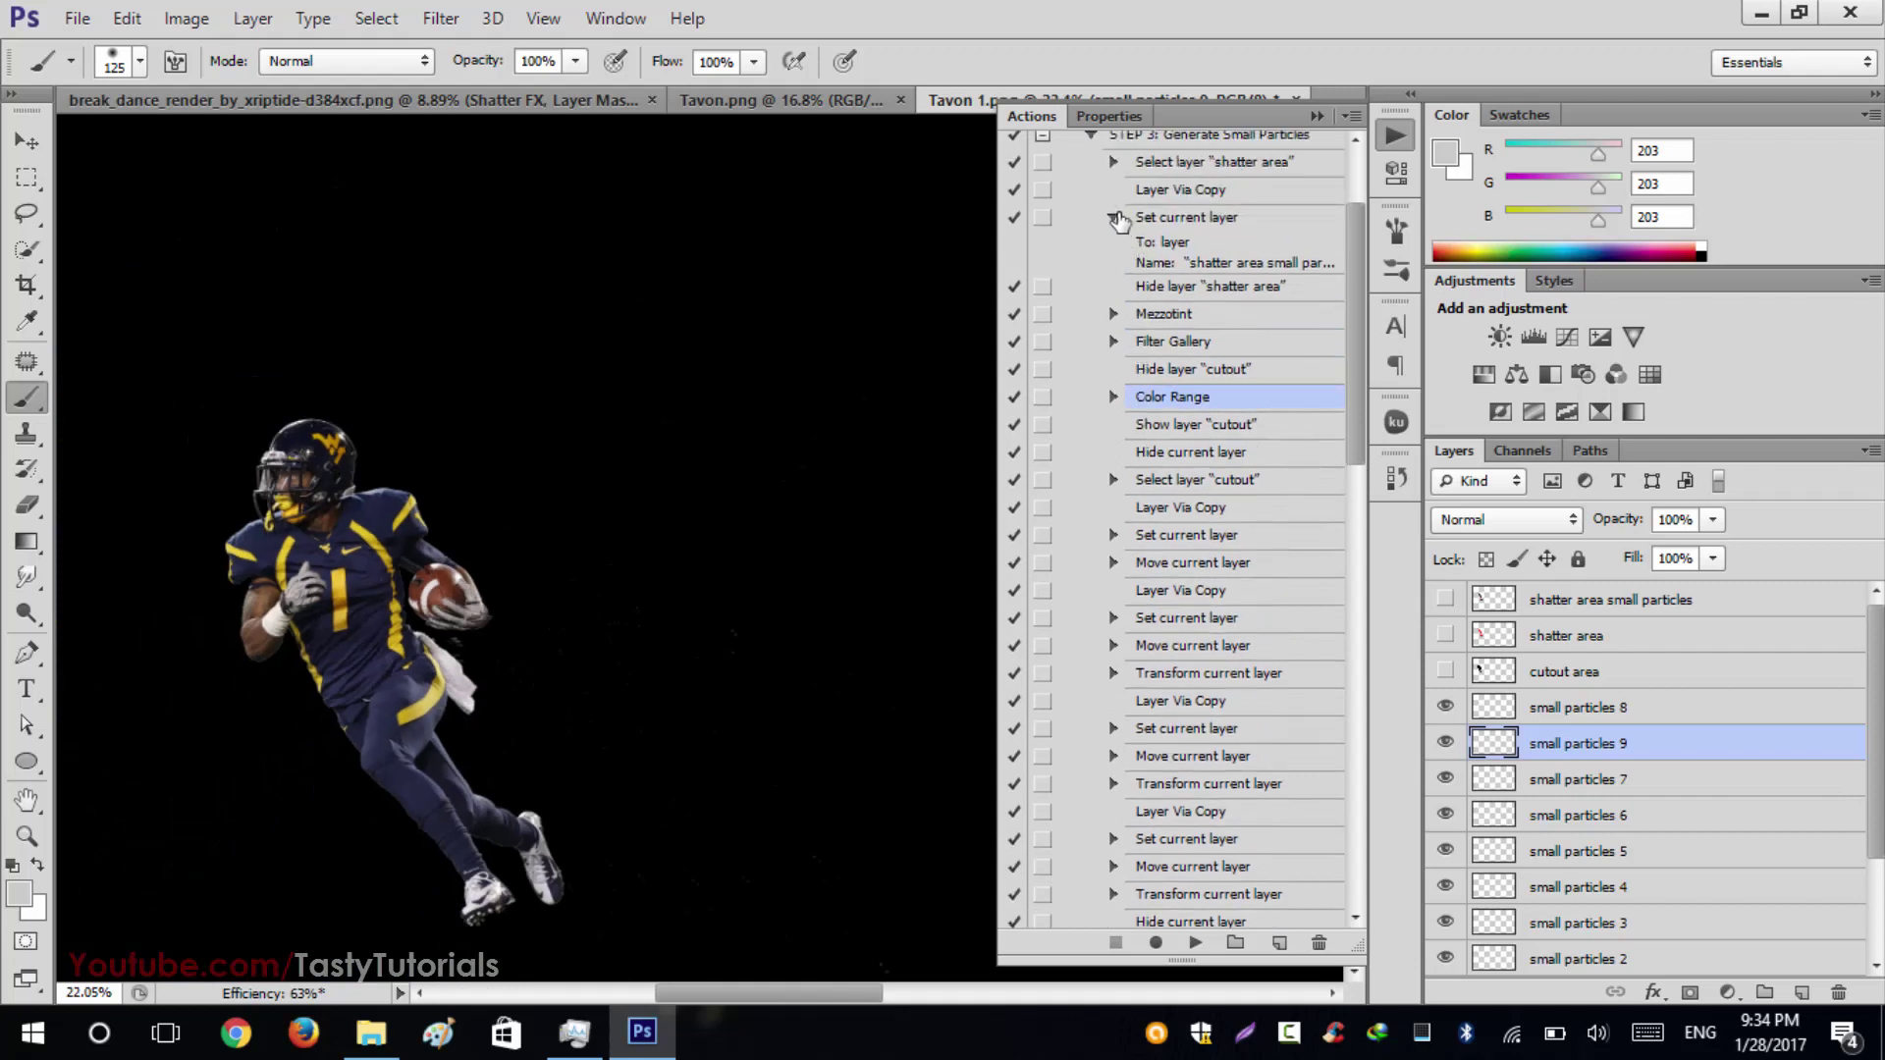
pyautogui.scroll(2, 1119, 220)
pyautogui.click(1091, 226)
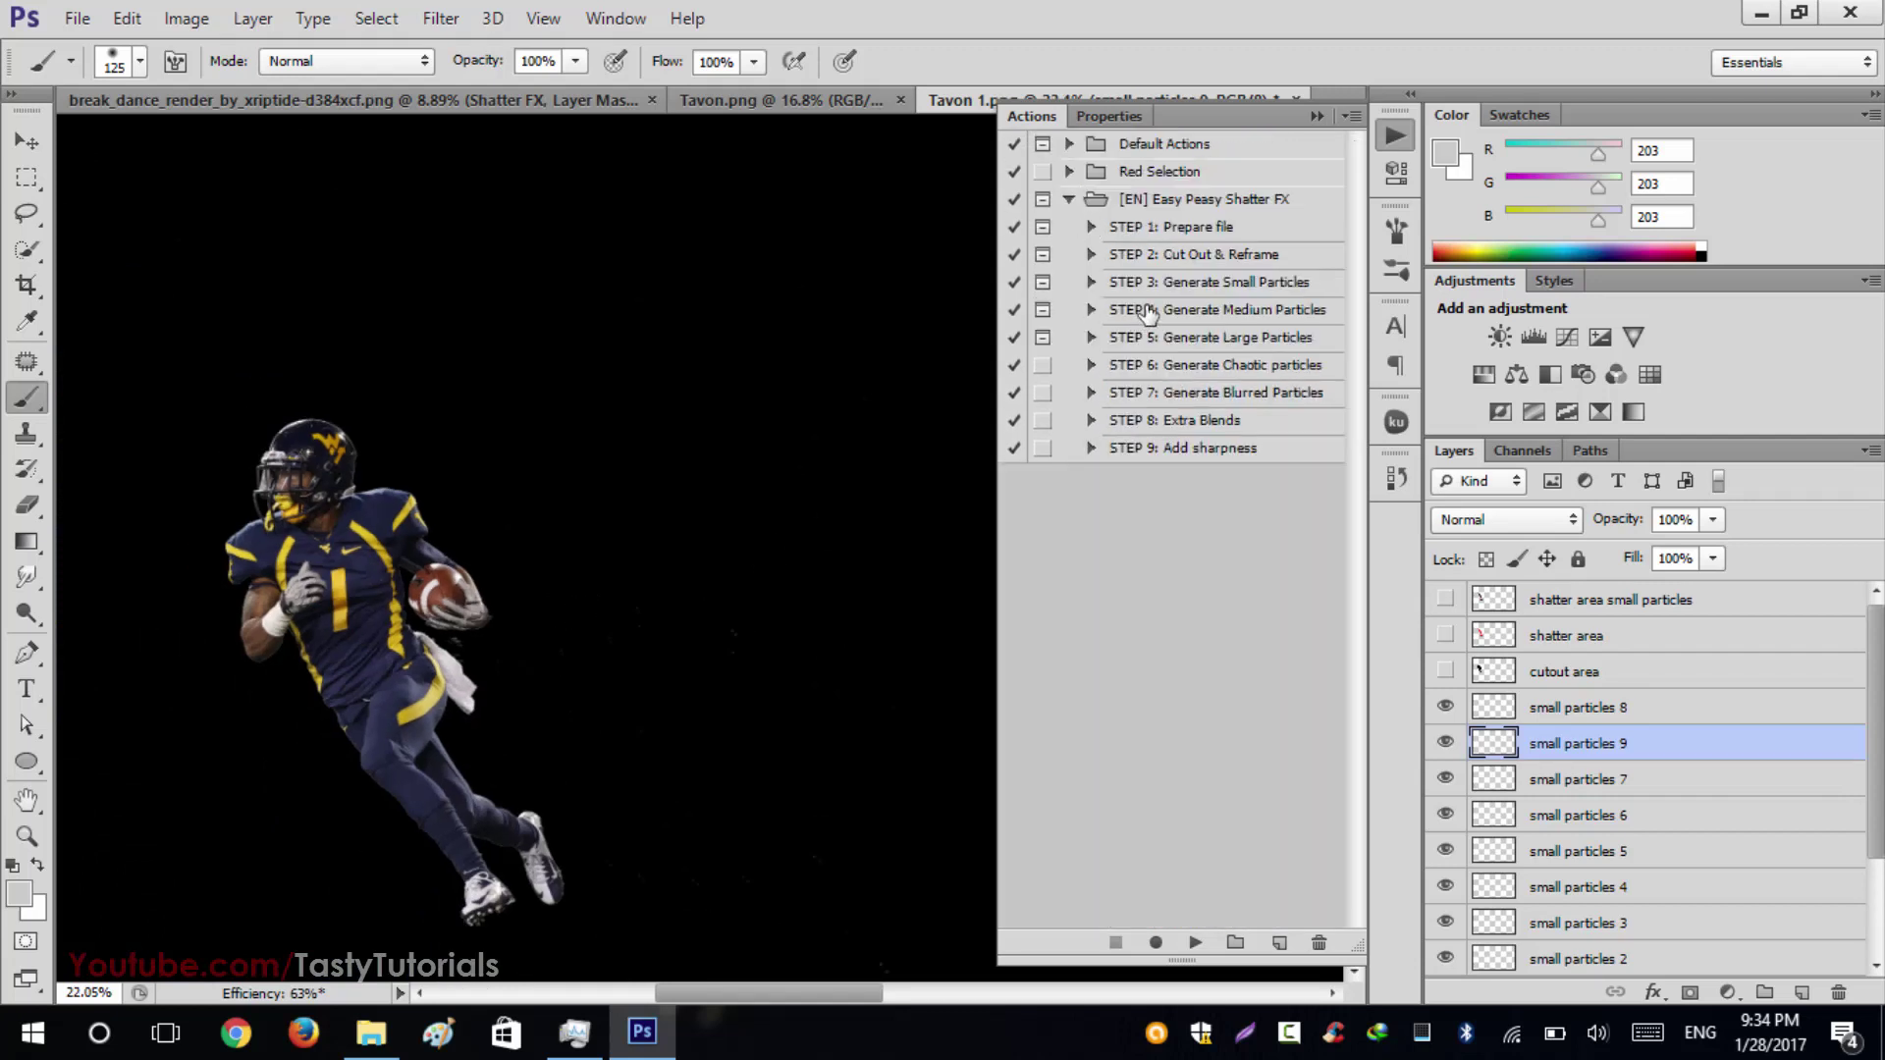
pyautogui.click(1167, 310)
pyautogui.click(1091, 311)
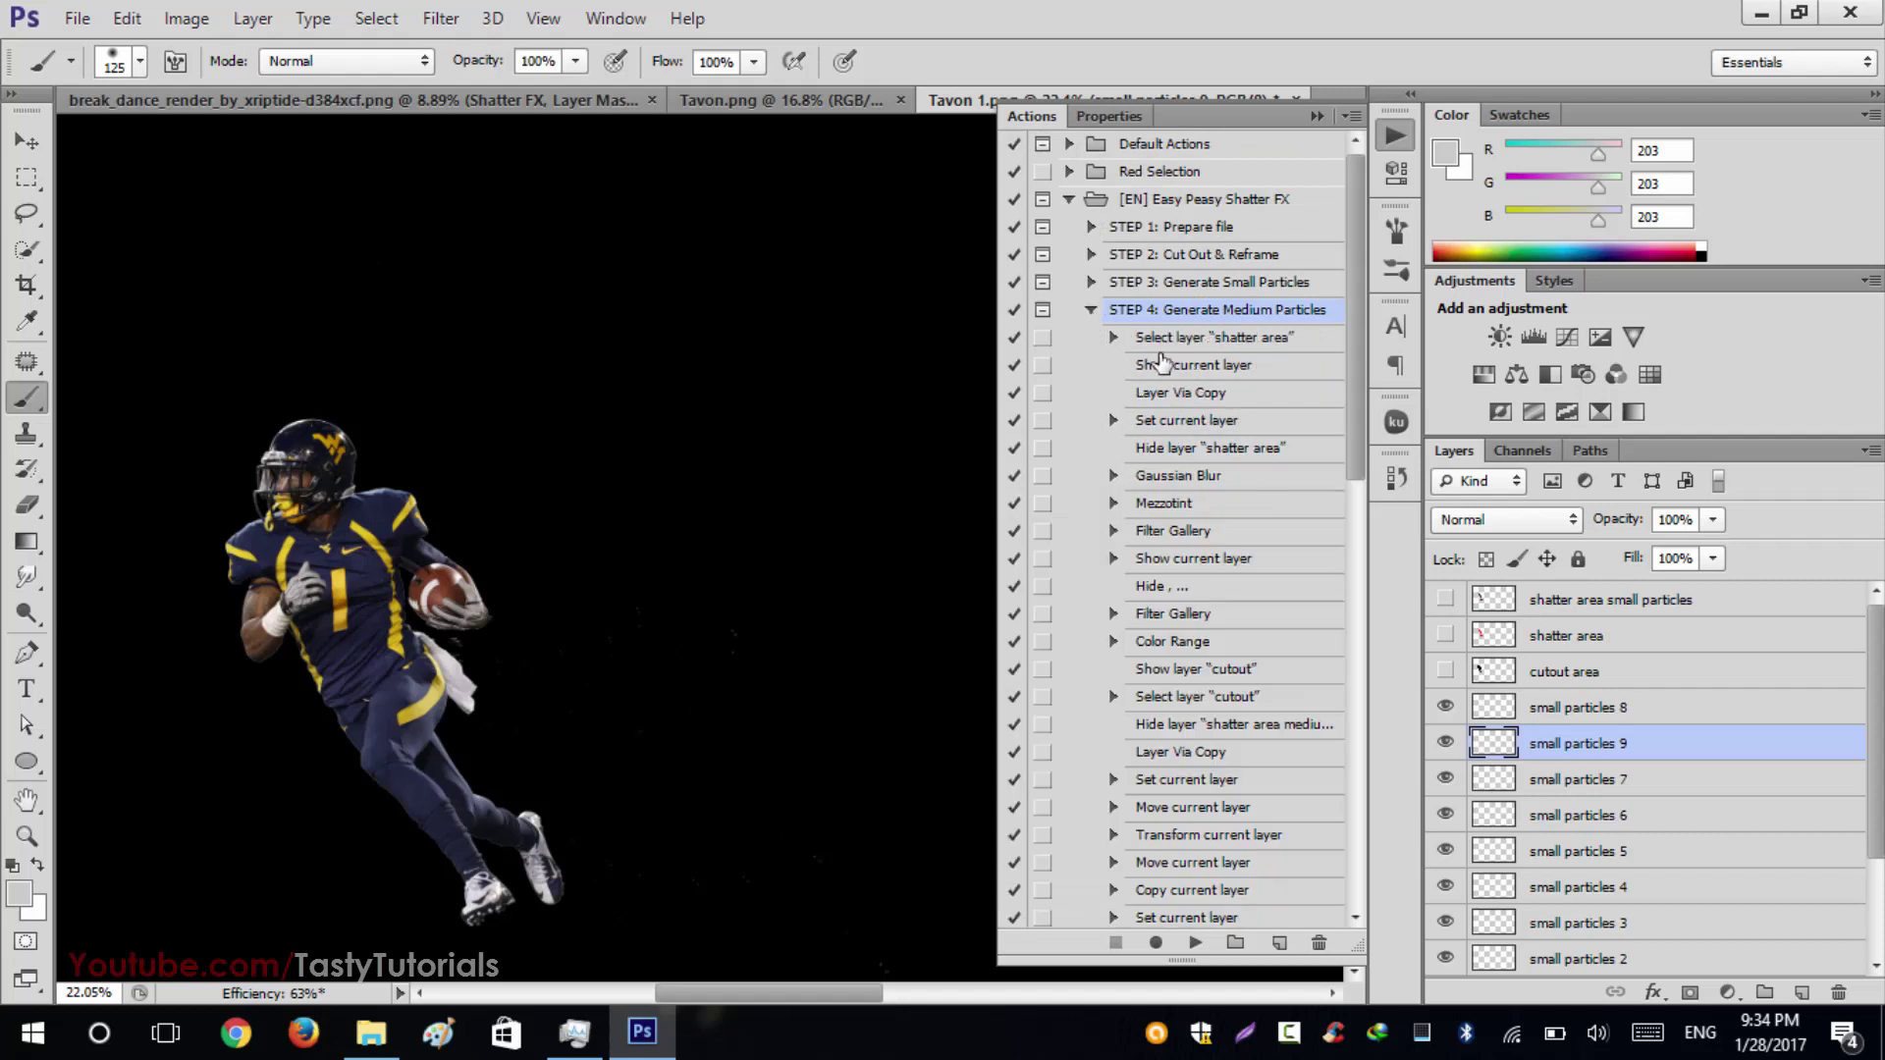
pyautogui.scroll(-2, 556, 515)
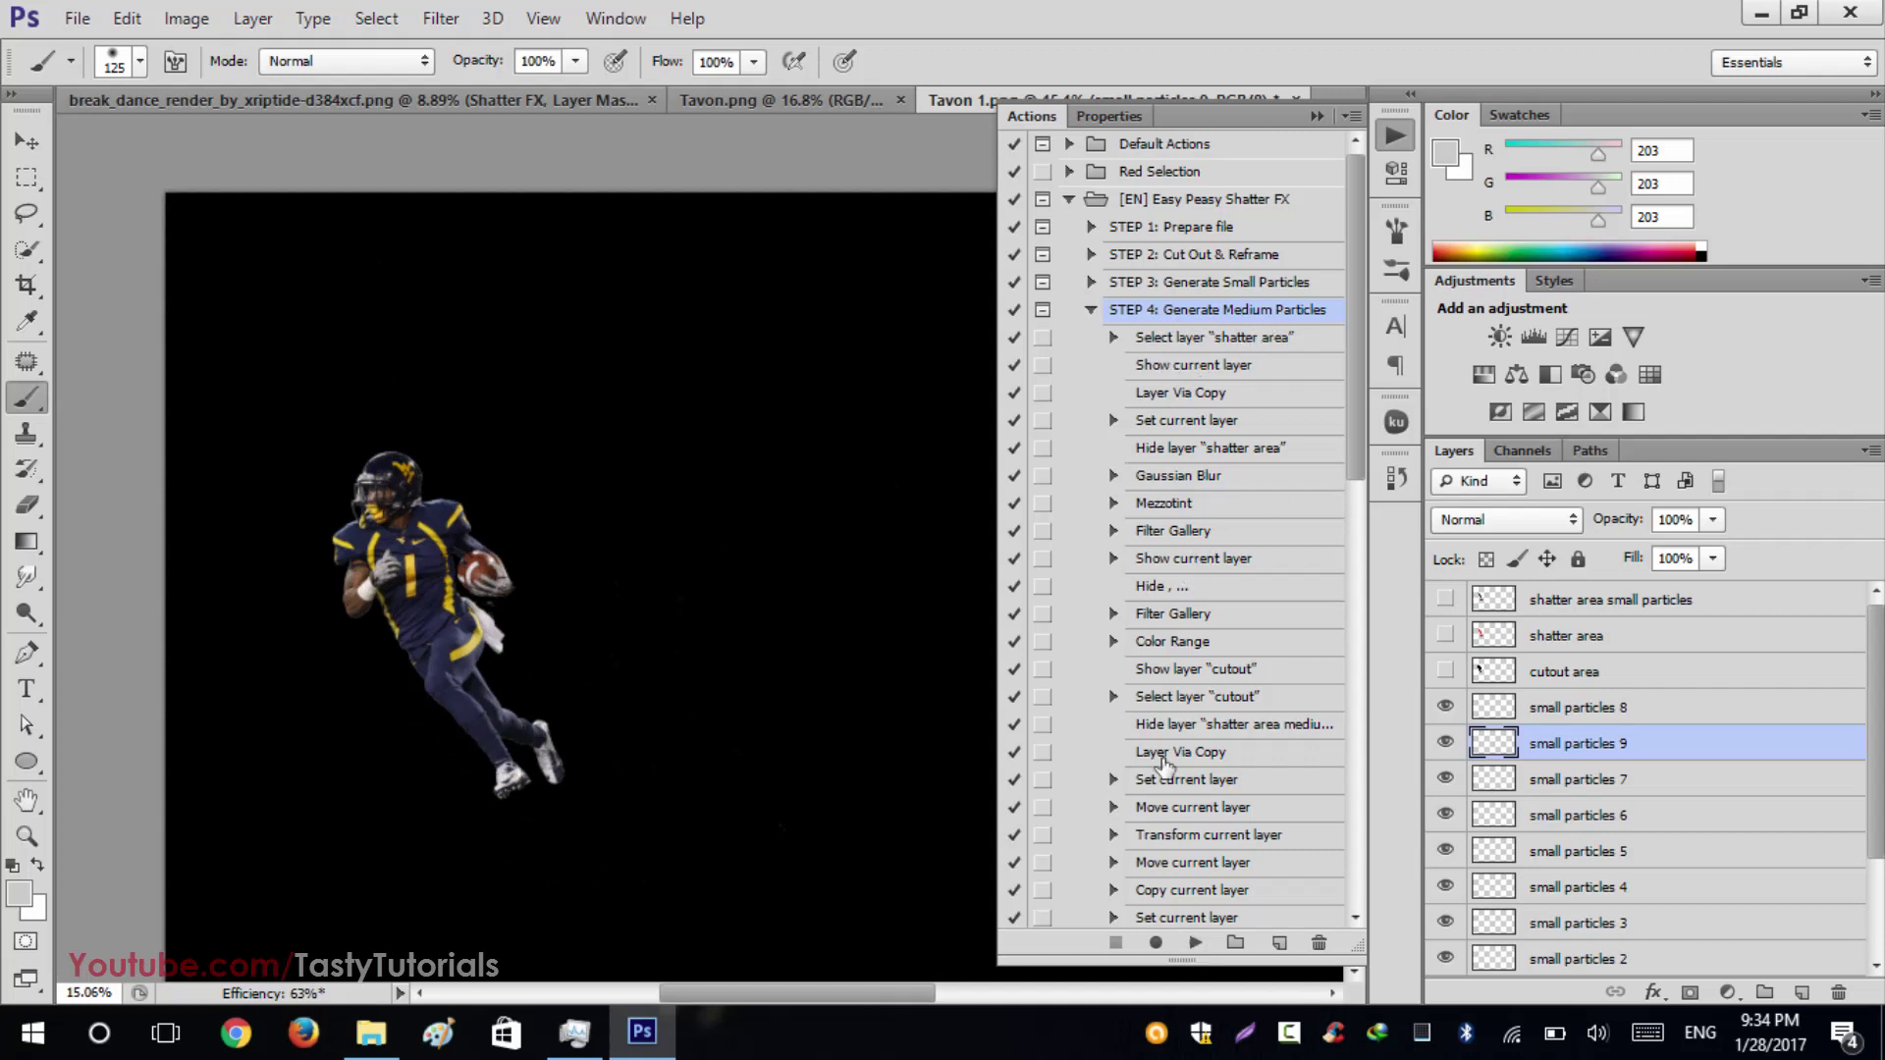
pyautogui.click(1195, 943)
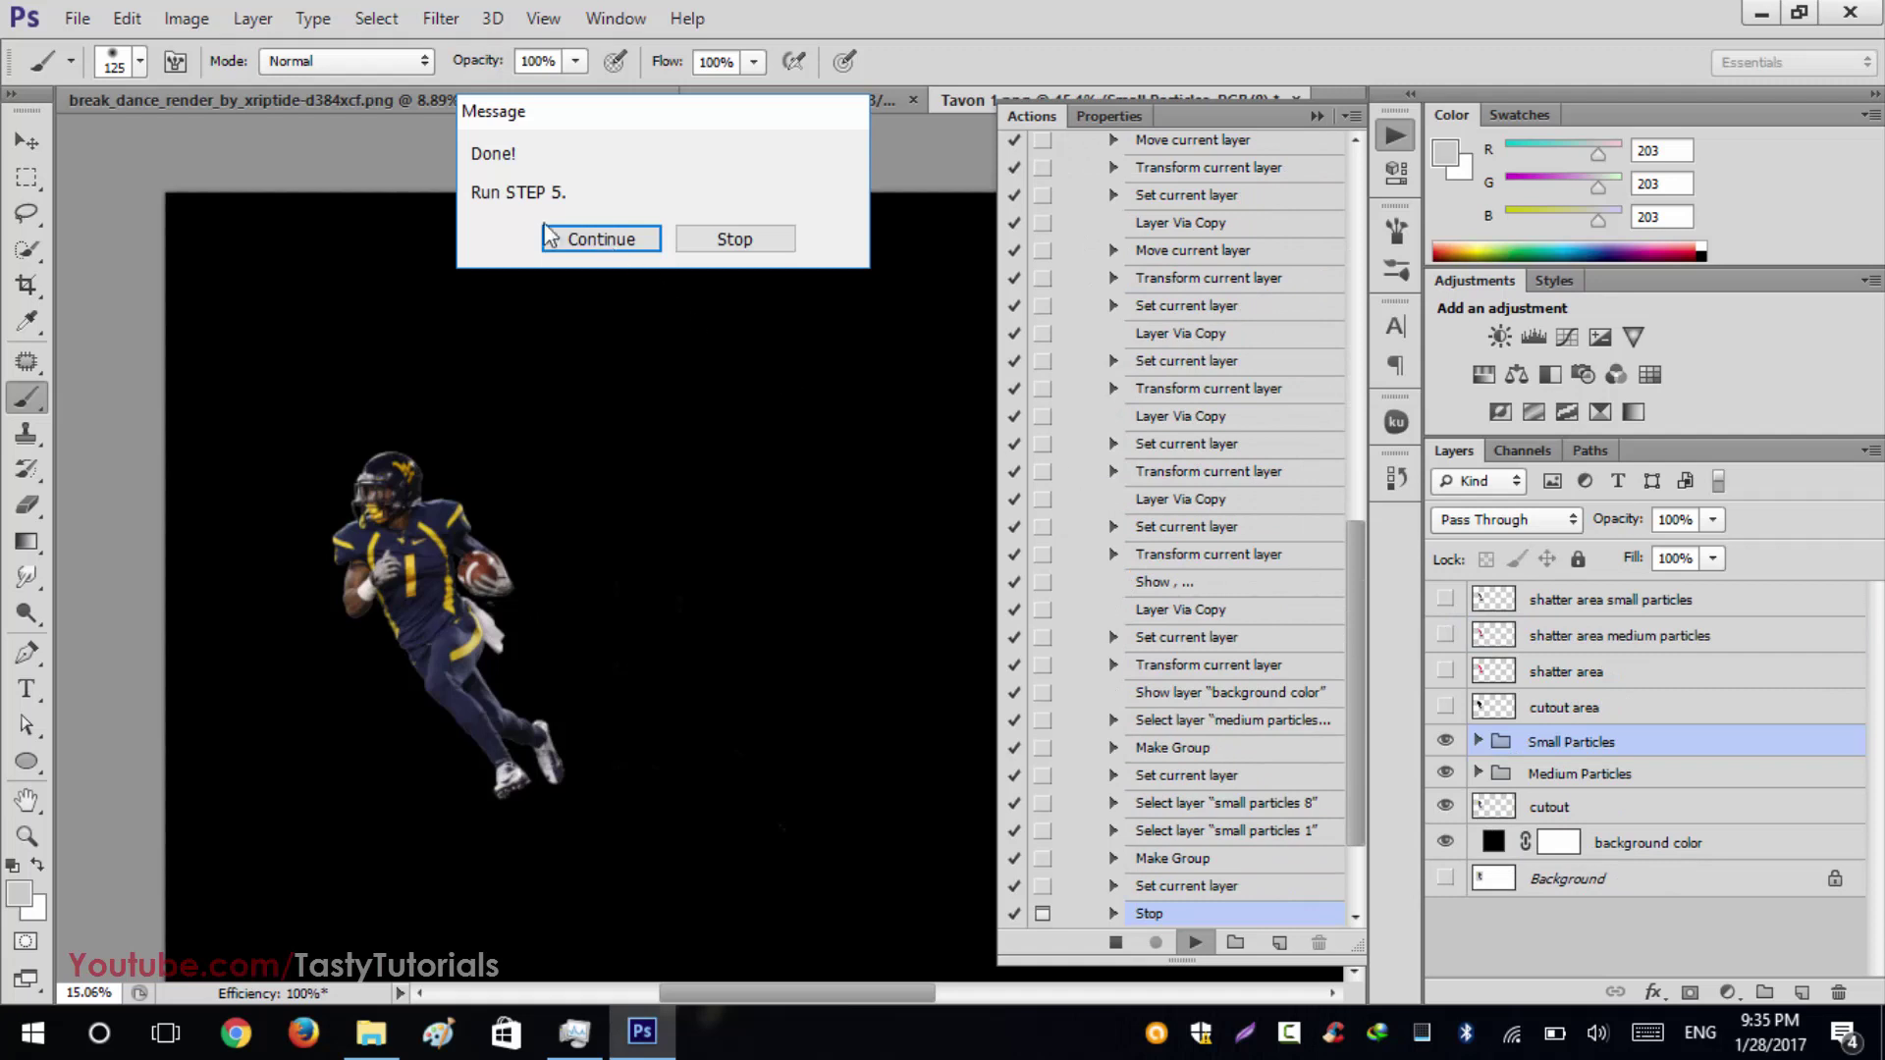
pyautogui.click(568, 239)
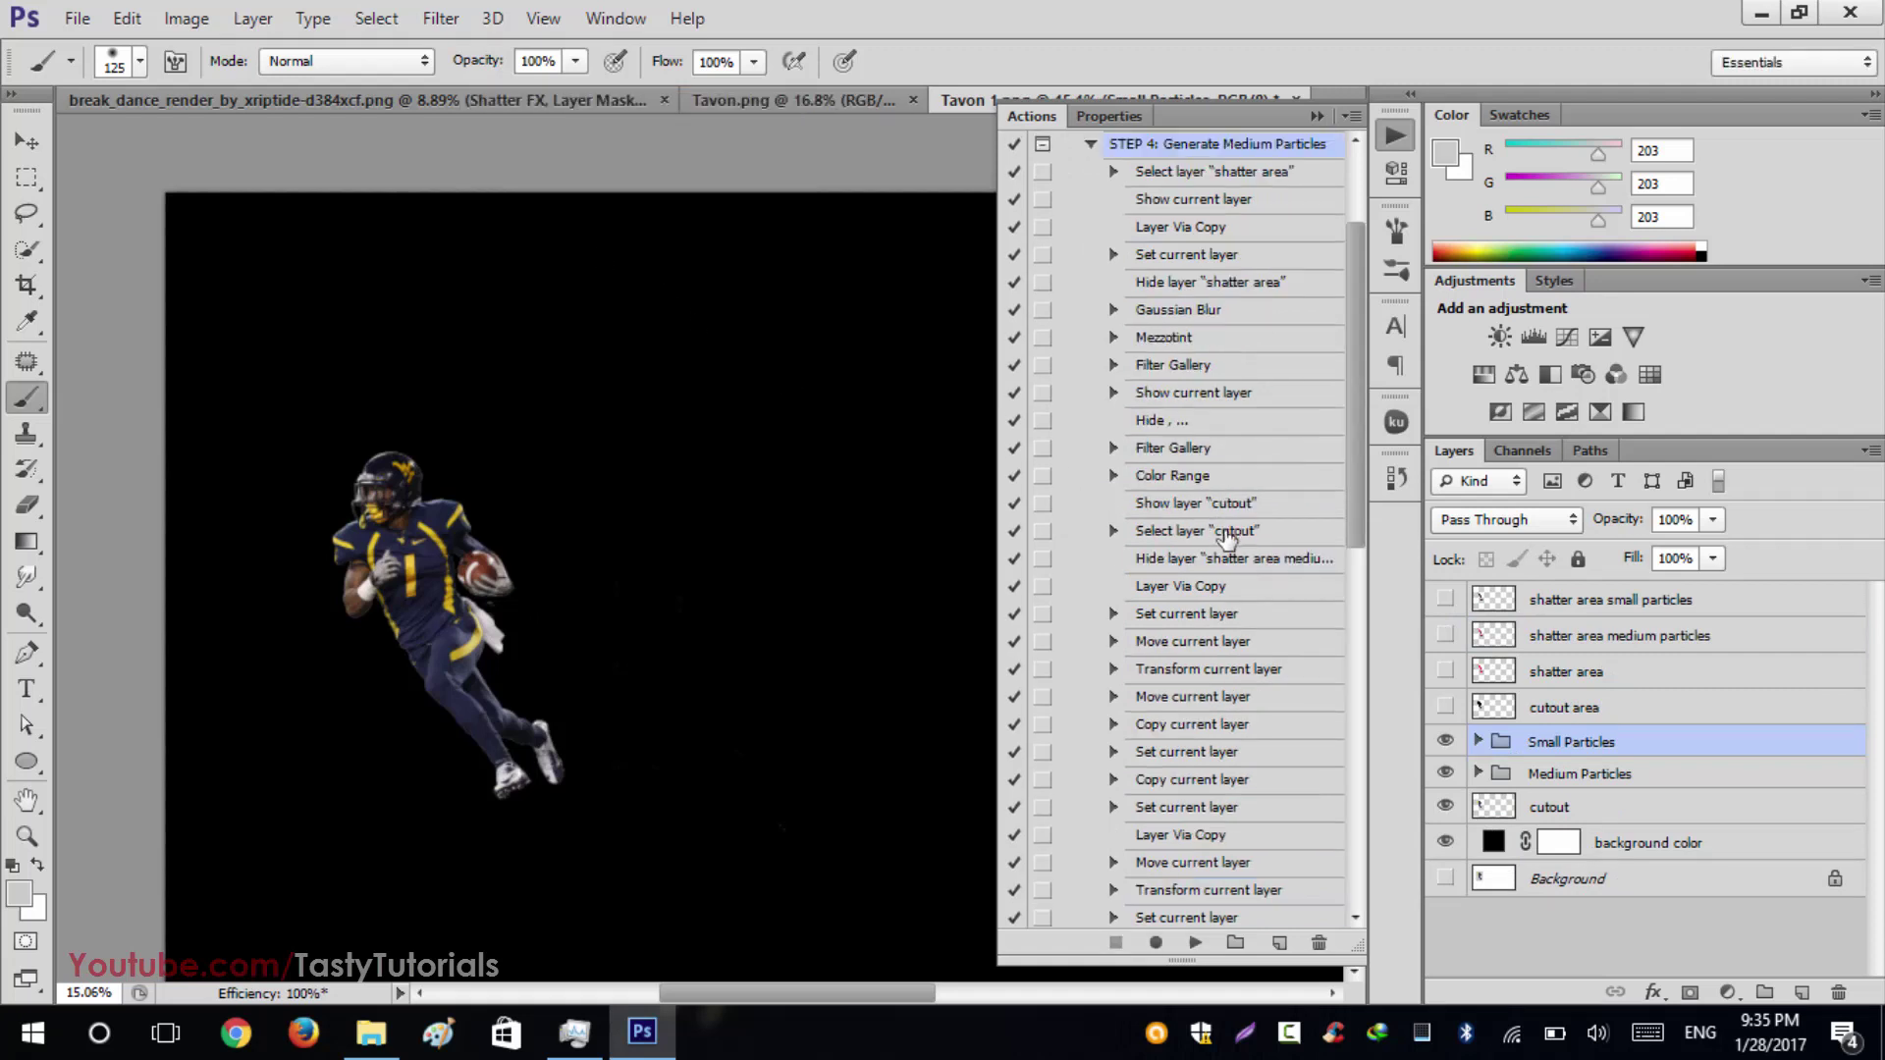
# Step: Run the STEP 5: Generate Large Particles action through to its end and dismiss its completion message
pyautogui.scroll(2, 1129, 295)
pyautogui.click(1091, 257)
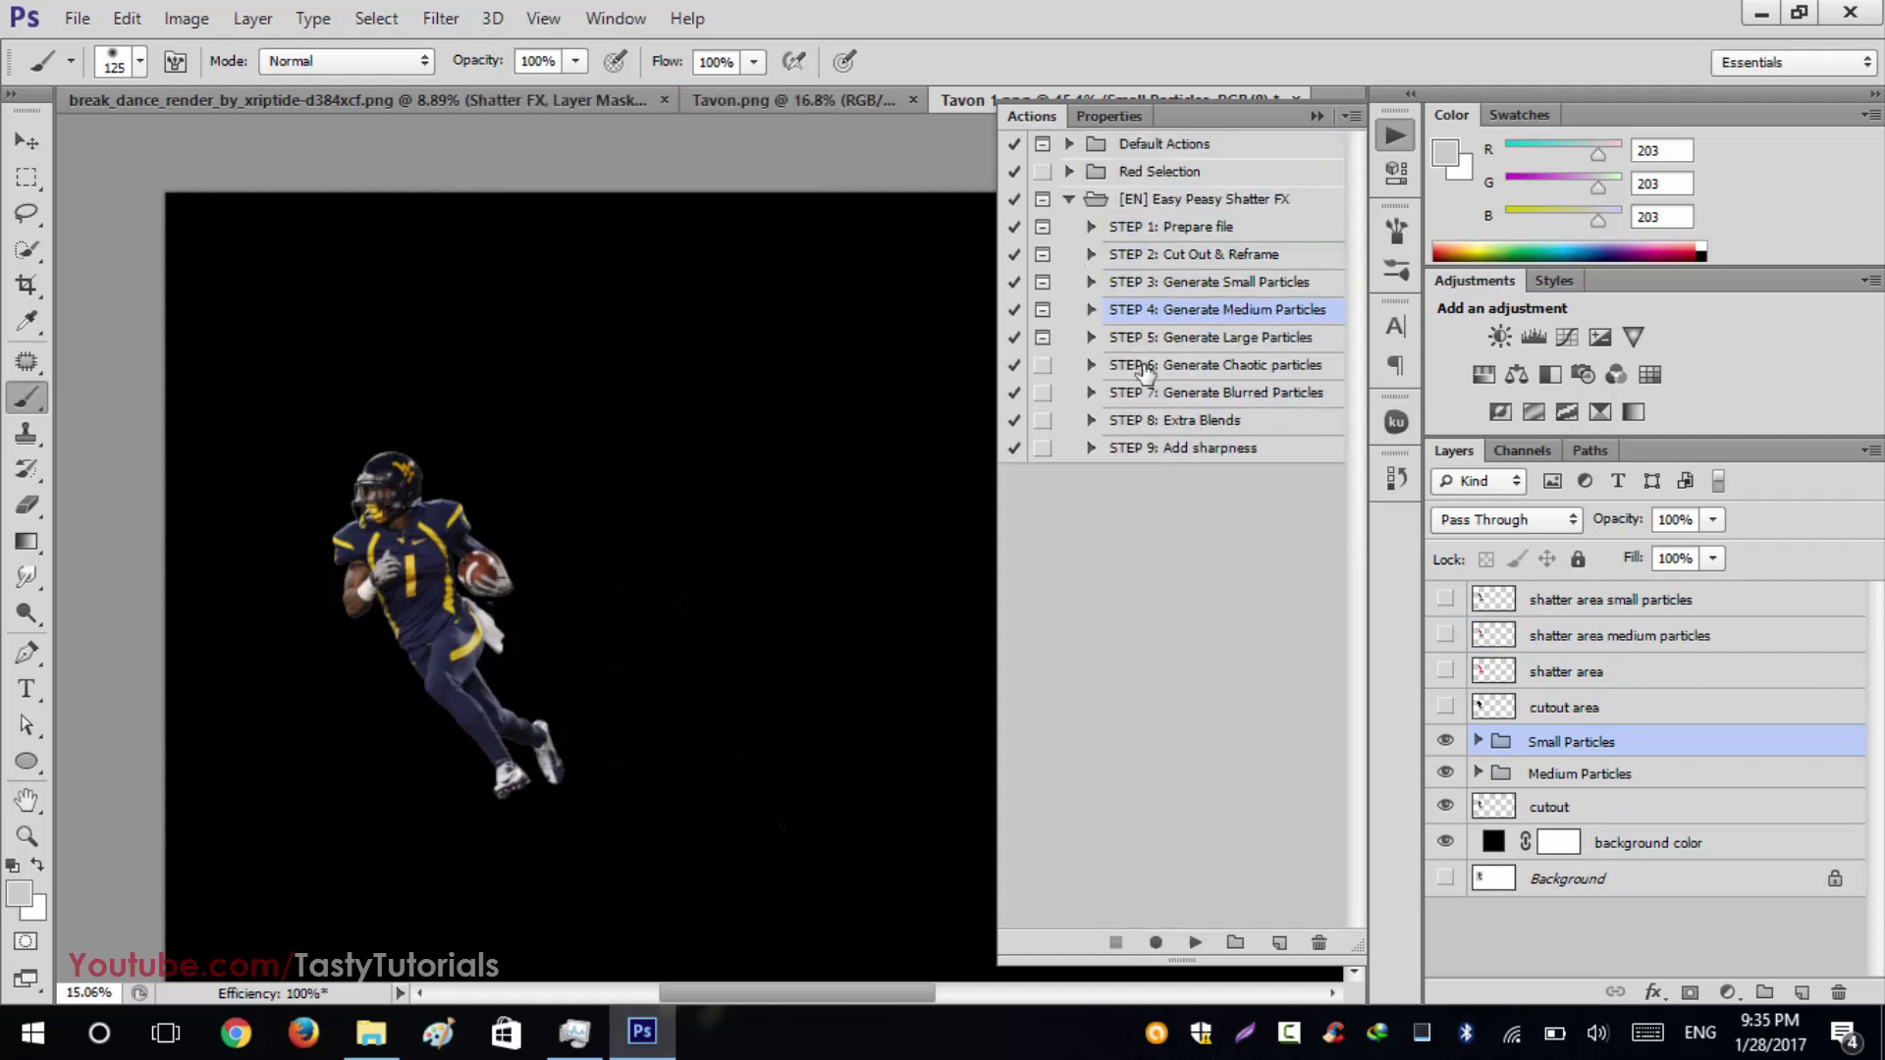
pyautogui.click(1188, 343)
pyautogui.click(1091, 338)
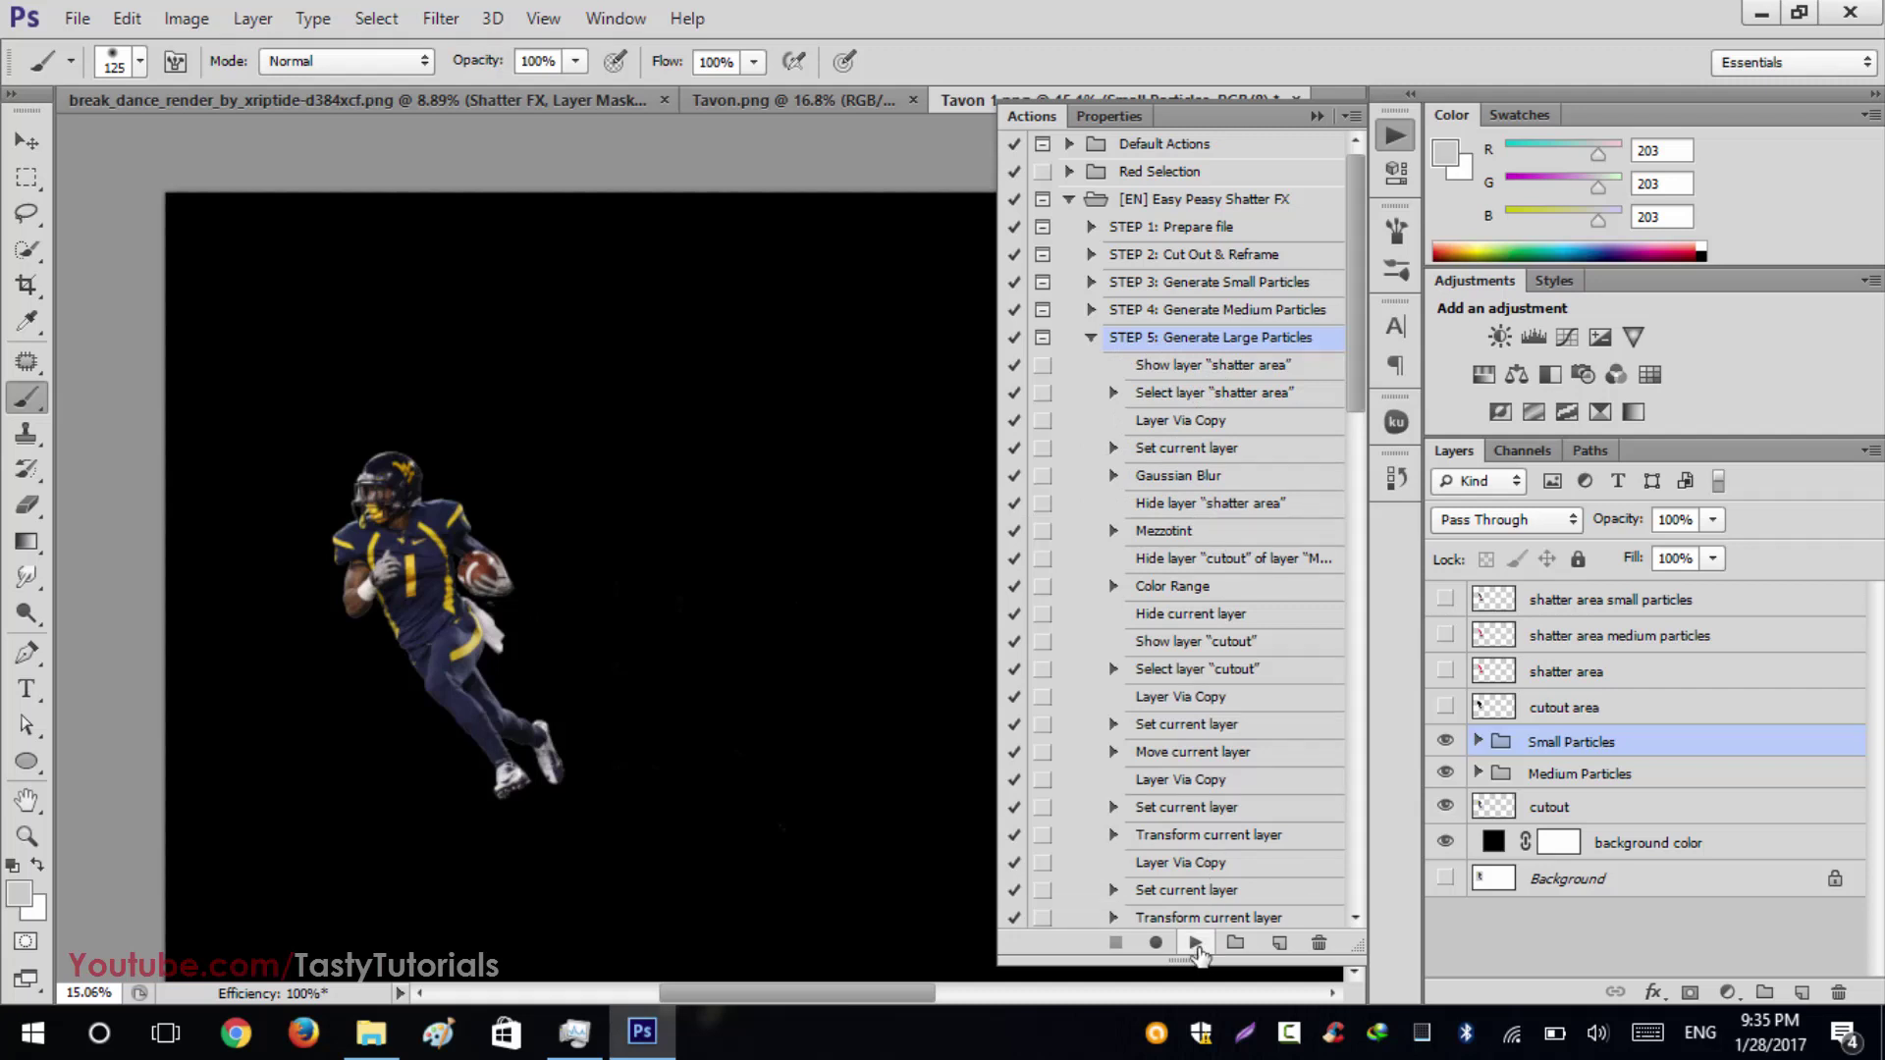
pyautogui.scroll(-5, 1139, 621)
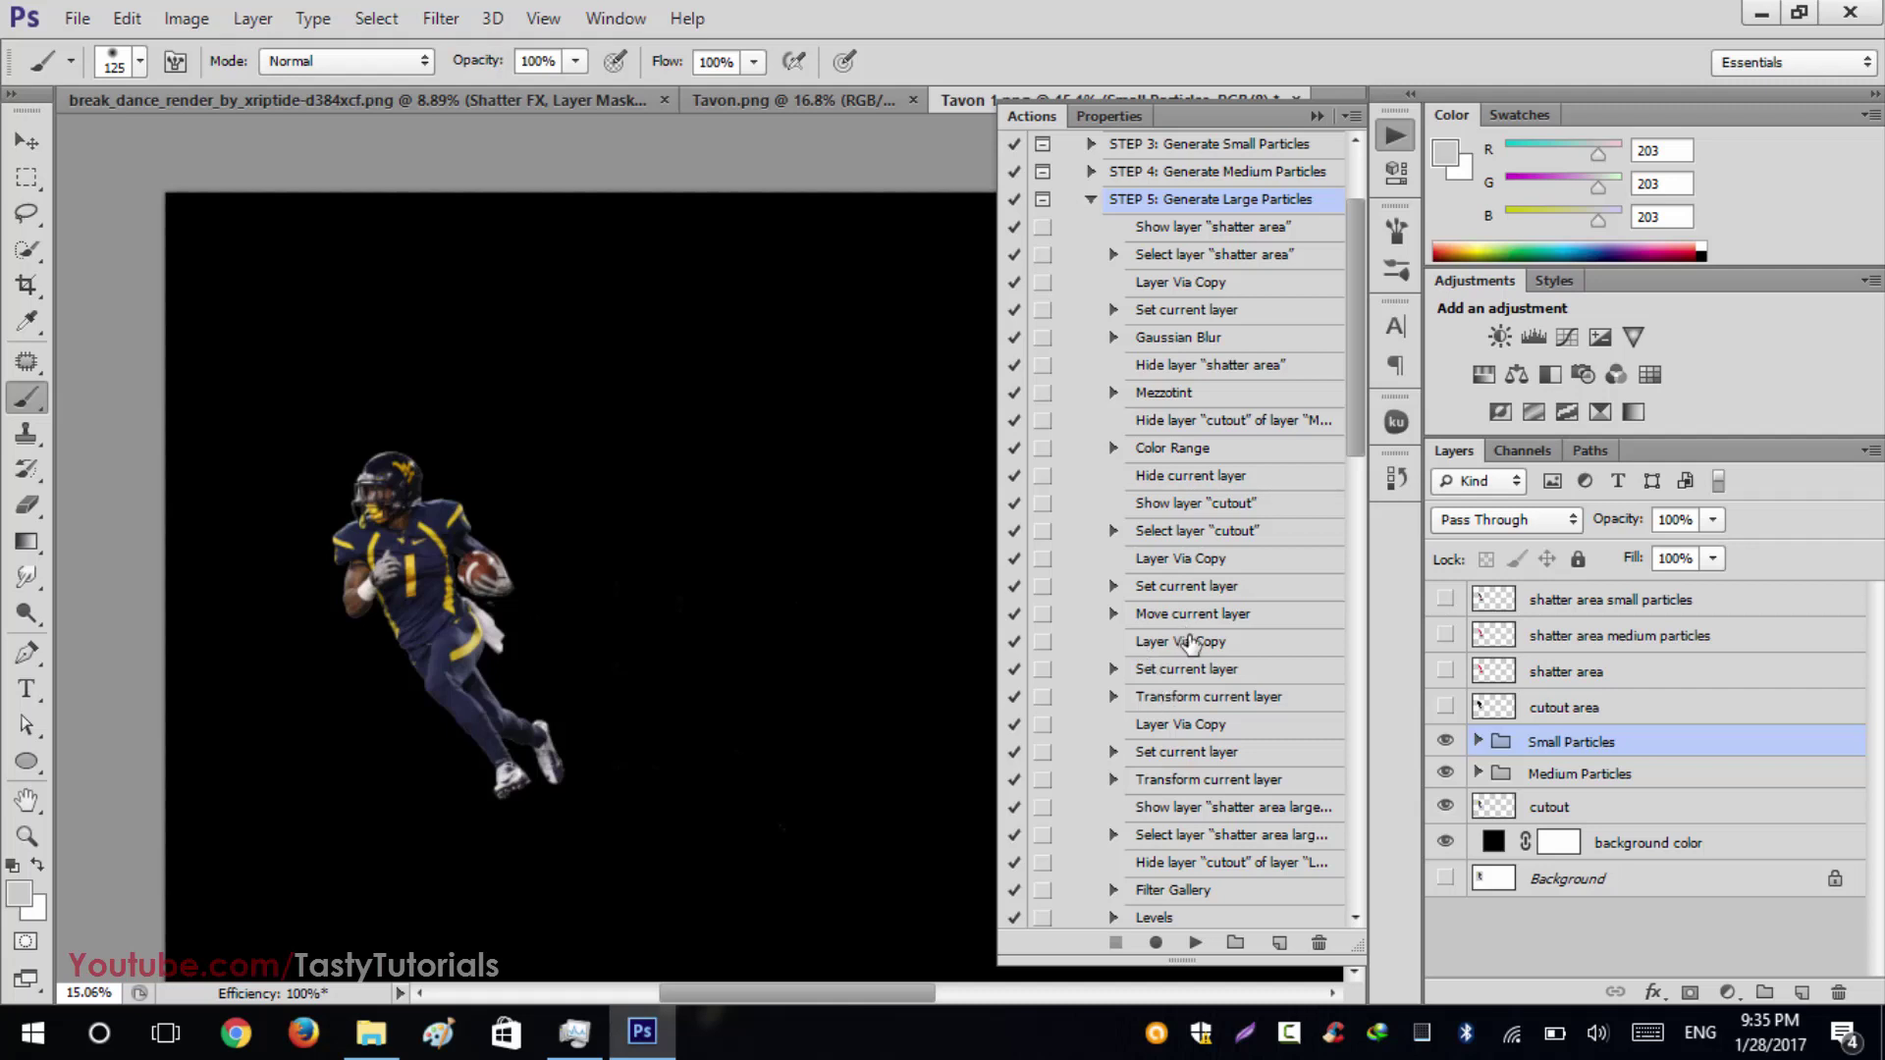
pyautogui.click(1197, 941)
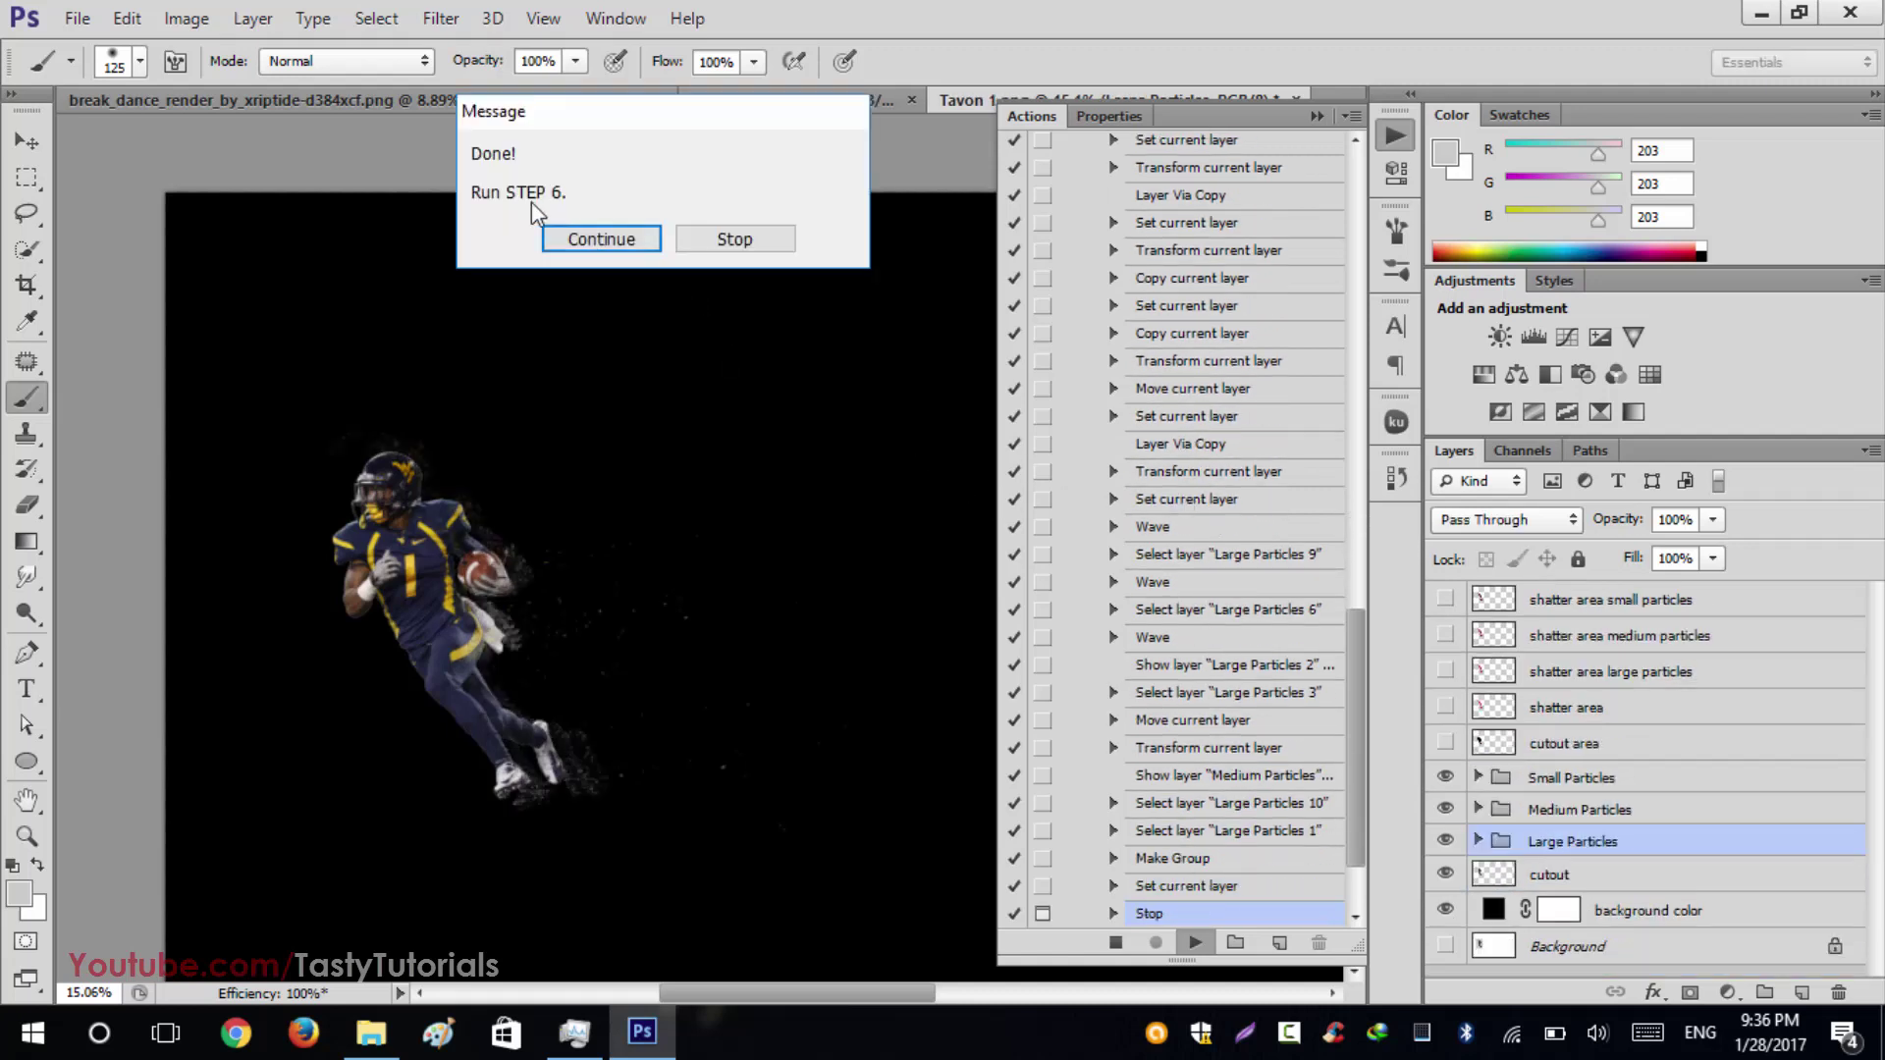
pyautogui.click(599, 240)
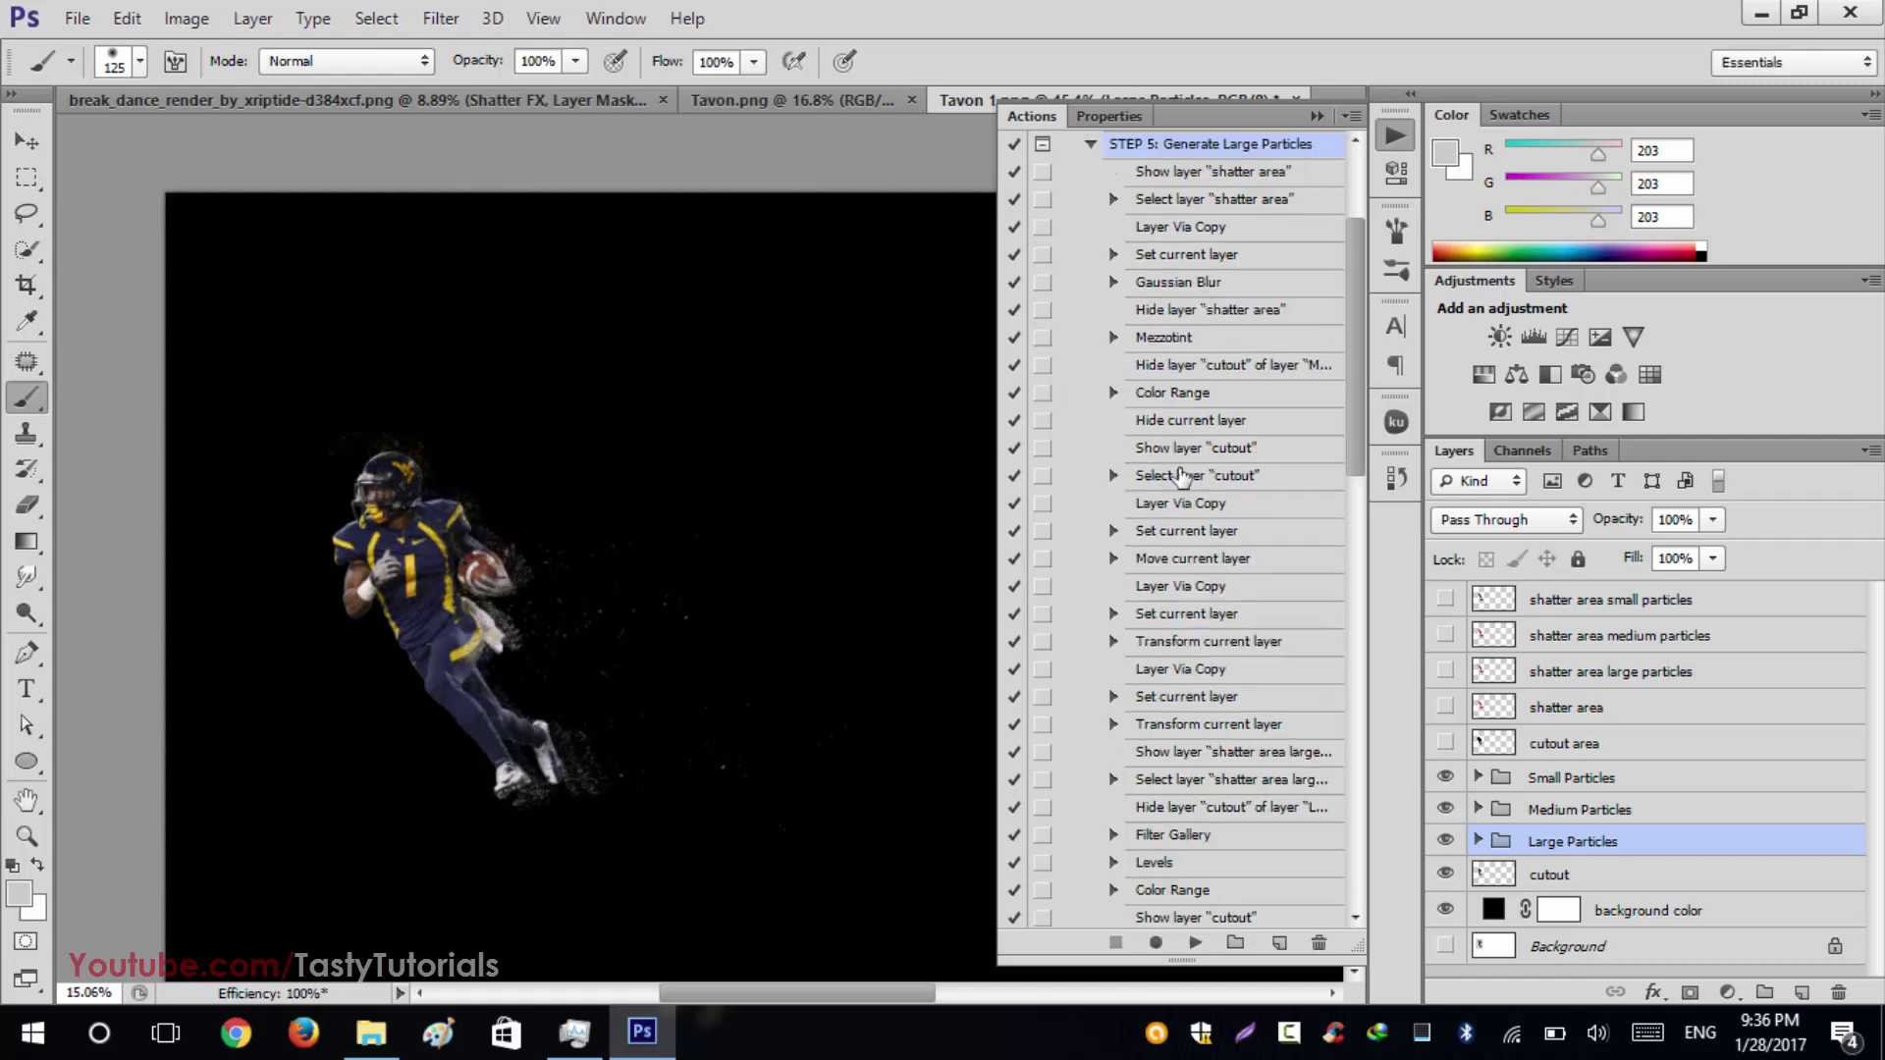
# Step: Check the large particles around the player, and run the STEP 6: Generate Chaotic particles action
pyautogui.scroll(3, 1245, 566)
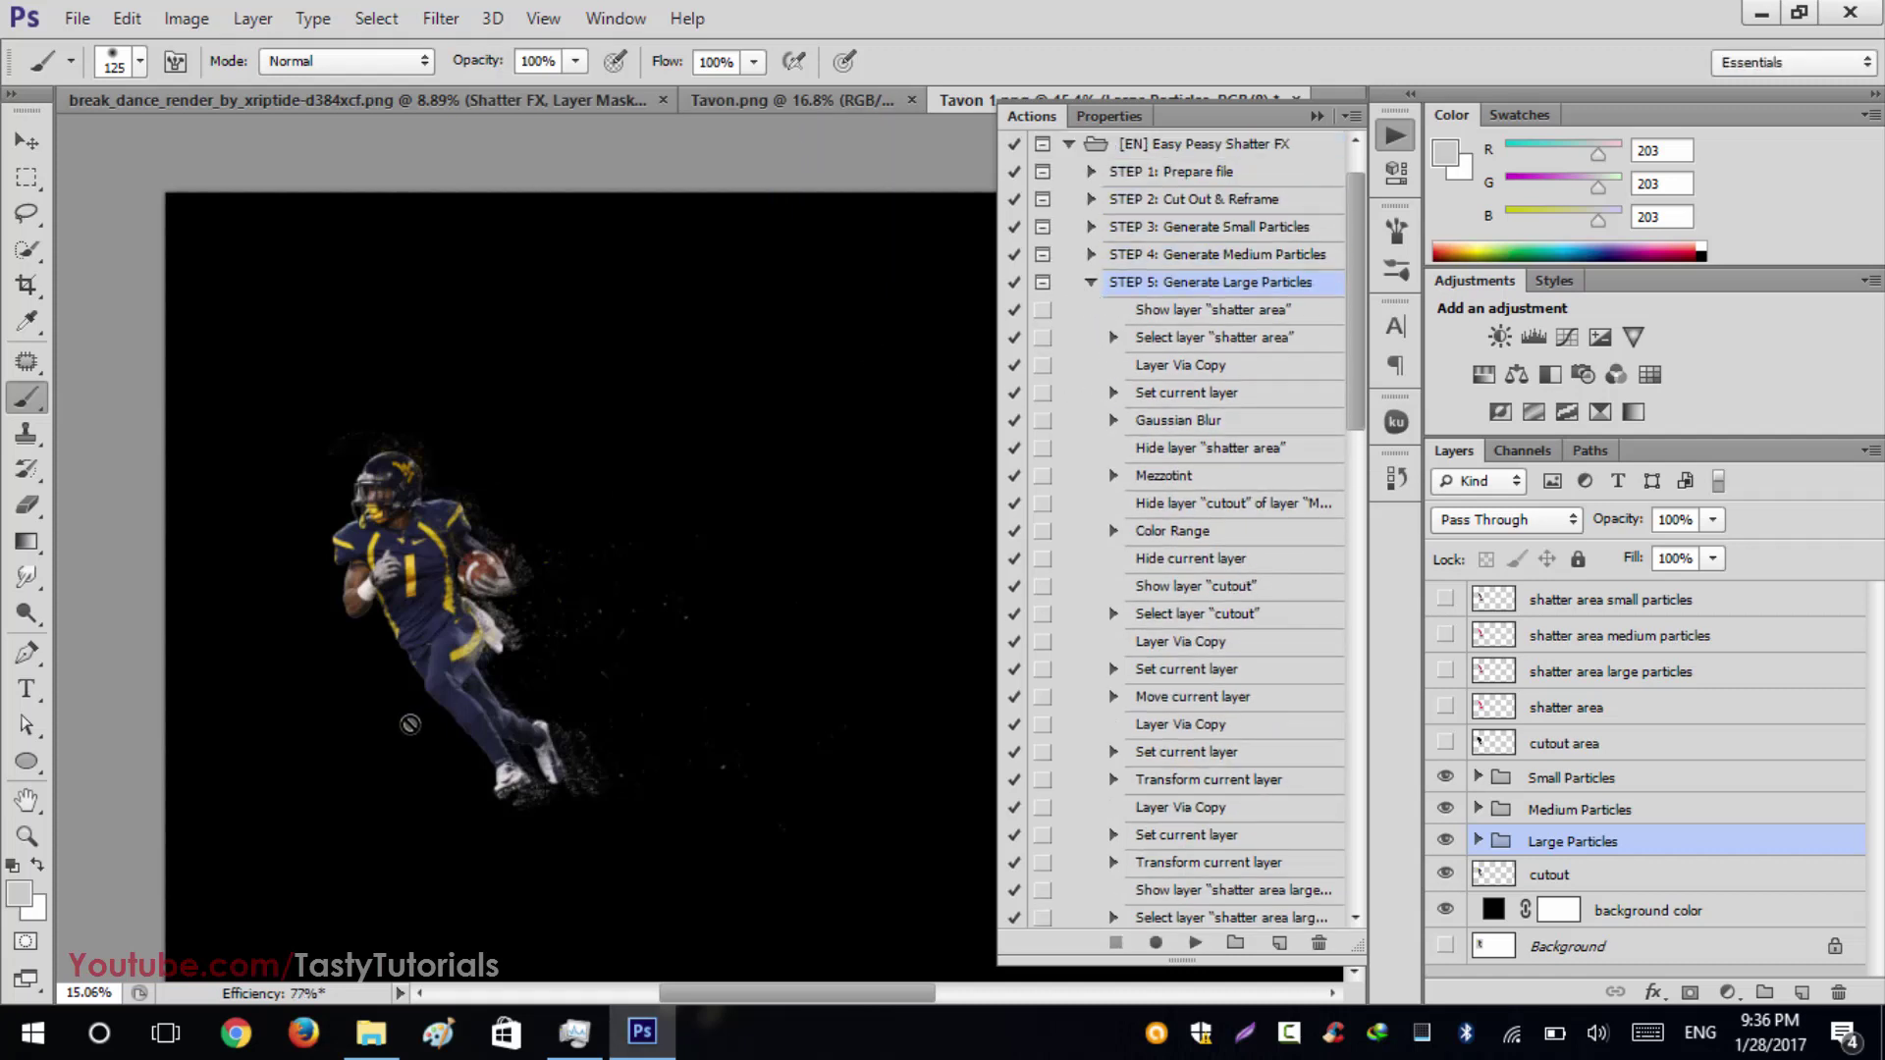
pyautogui.scroll(2, 409, 724)
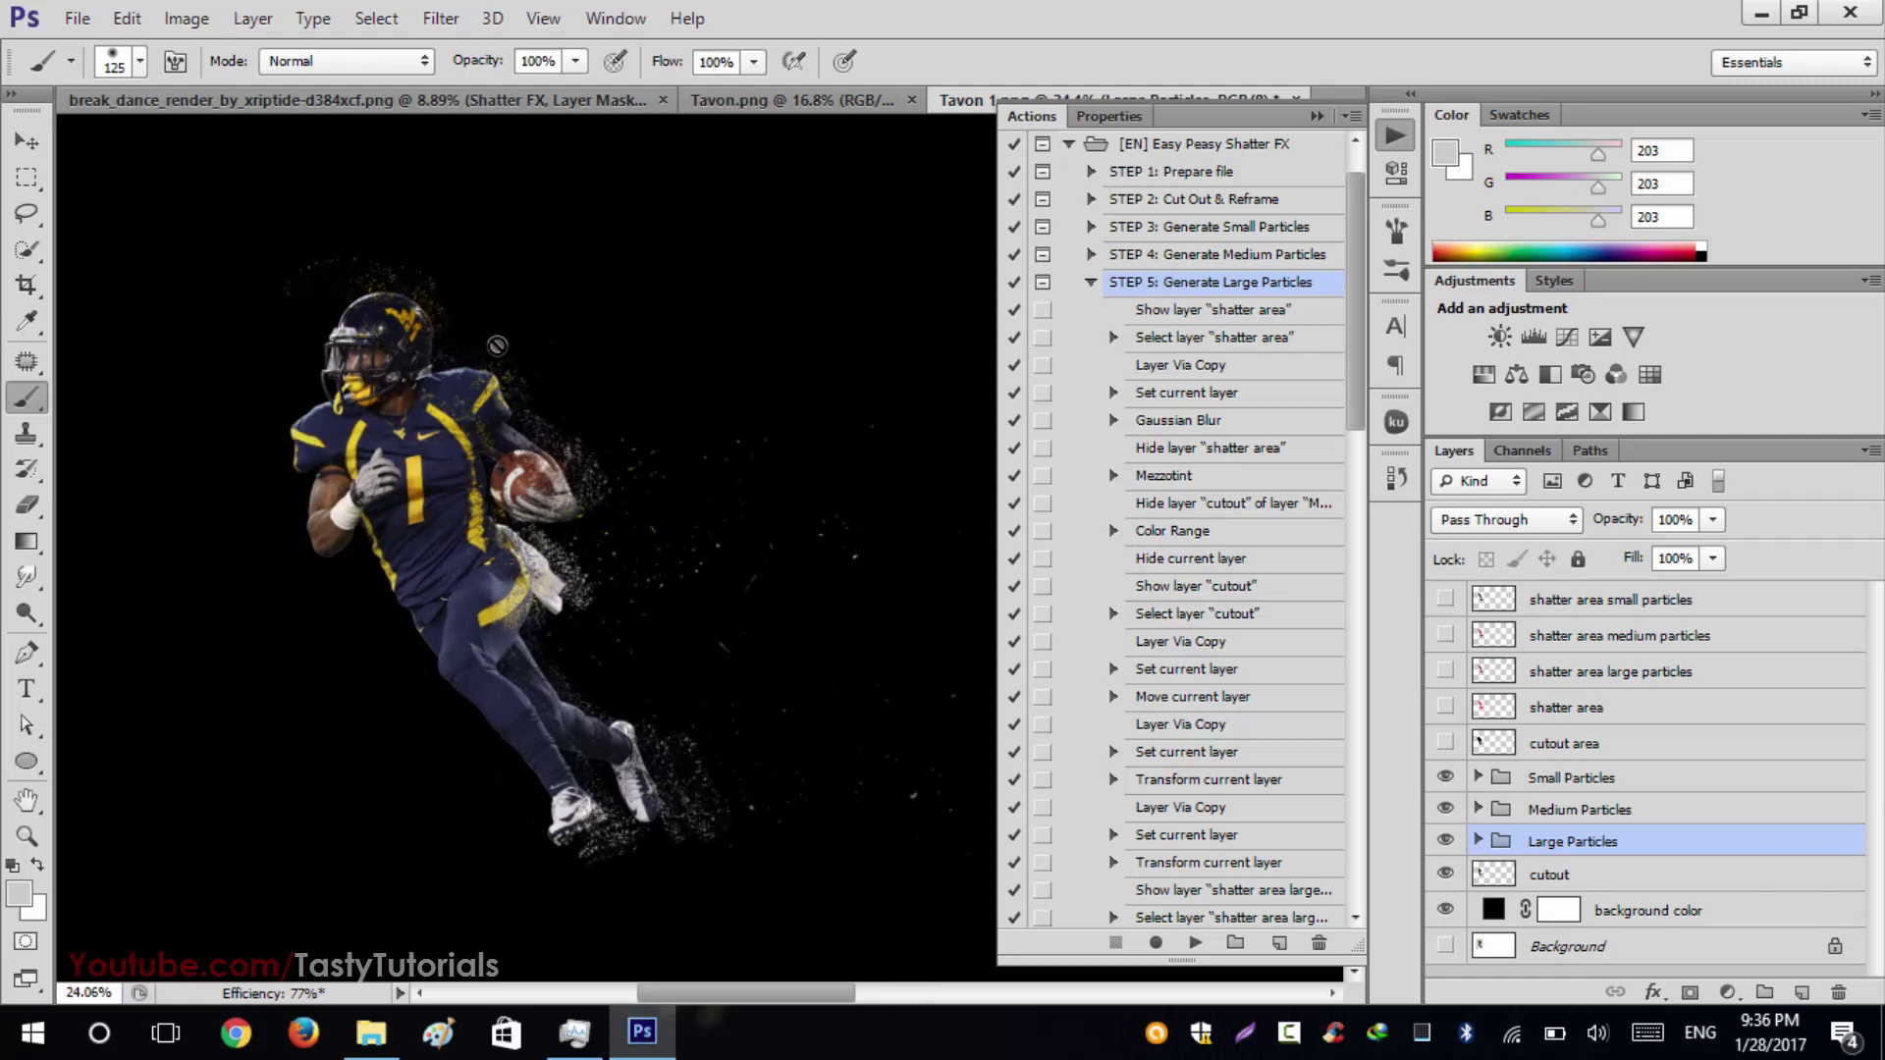
pyautogui.scroll(3, 465, 550)
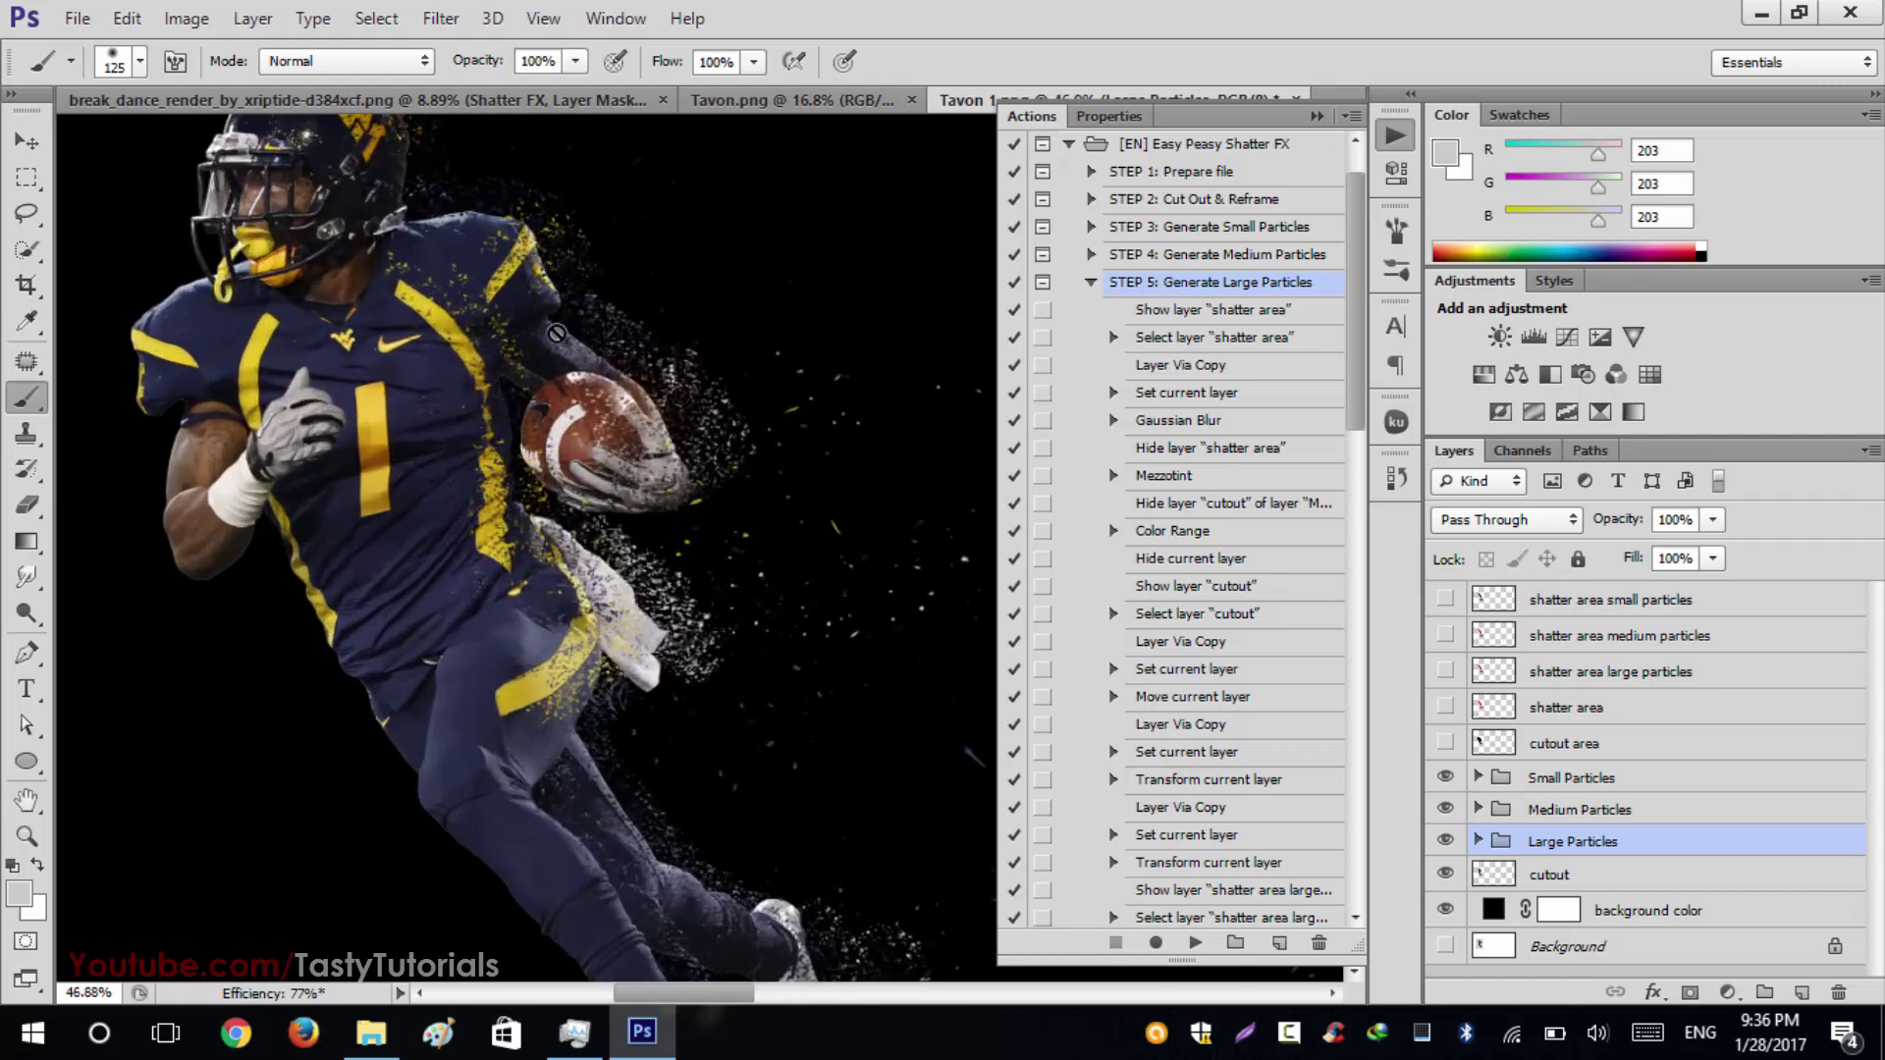
pyautogui.scroll(-5, 714, 503)
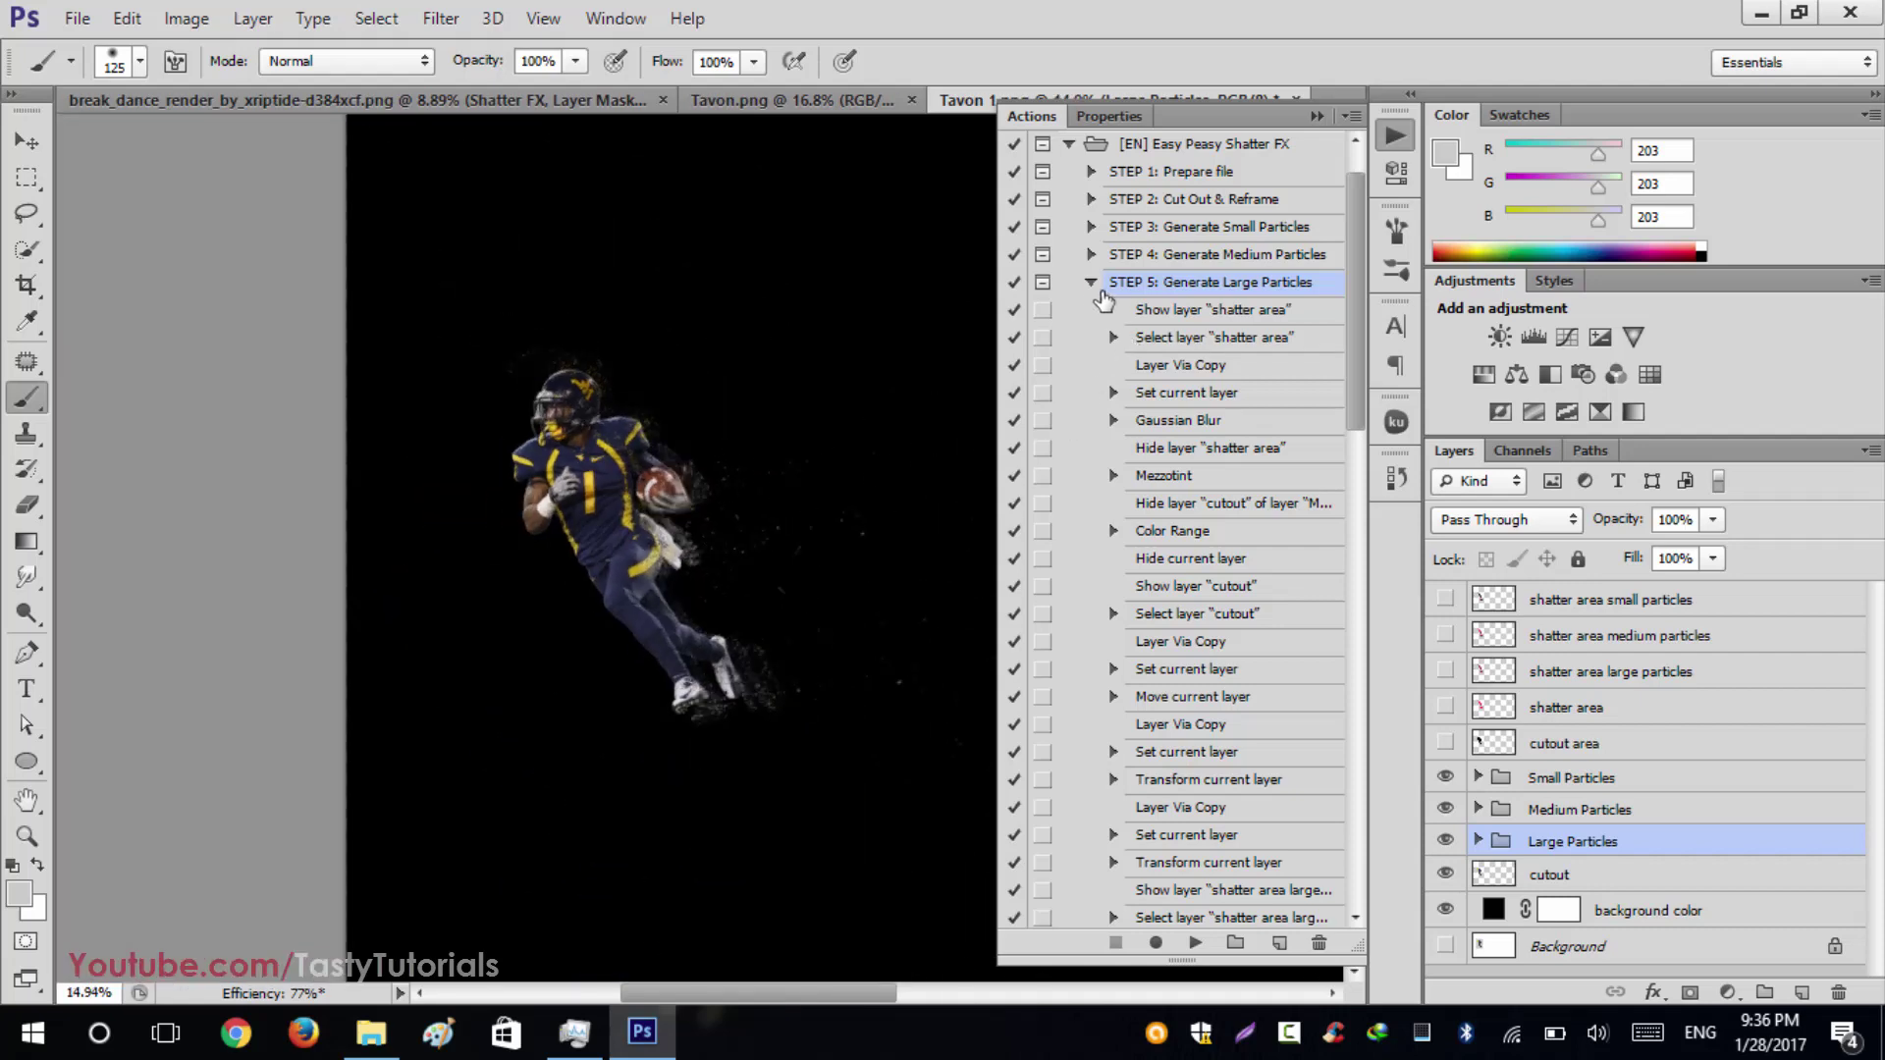
pyautogui.click(1091, 283)
pyautogui.click(1139, 371)
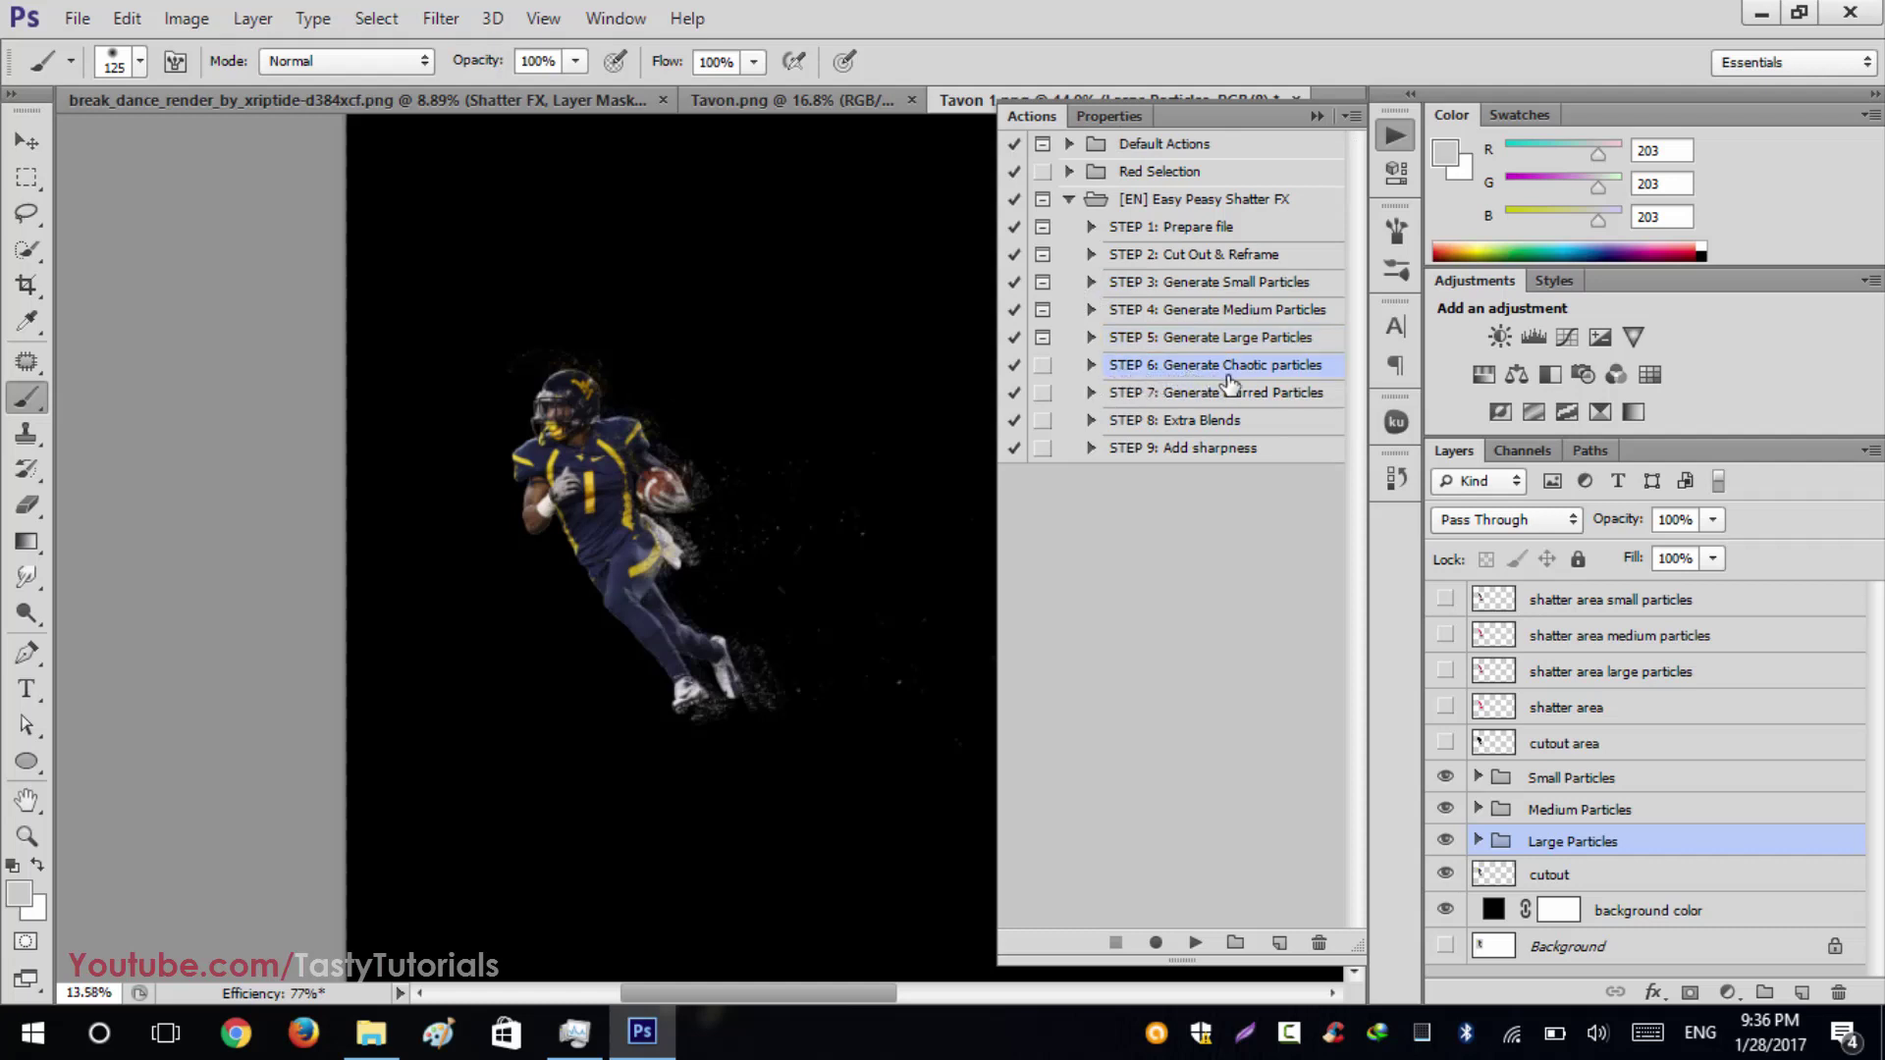
pyautogui.click(1090, 366)
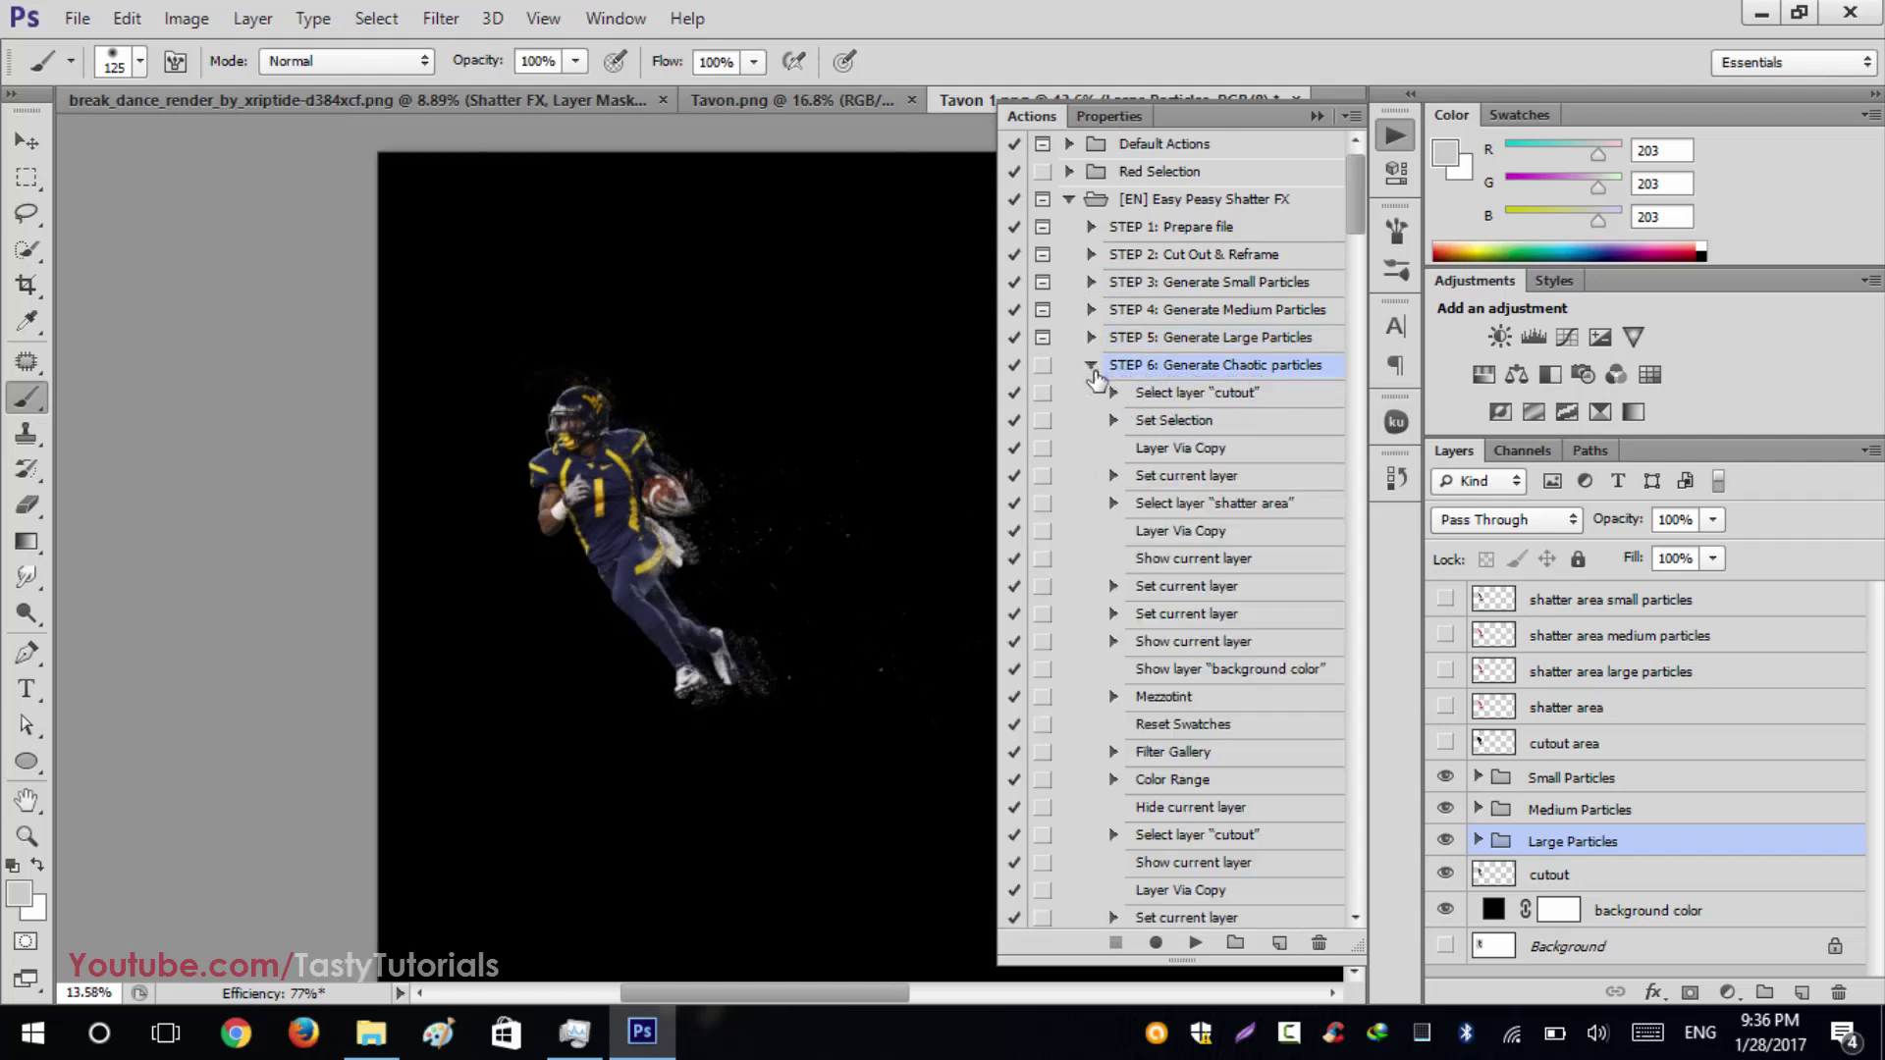
pyautogui.scroll(-2, 751, 506)
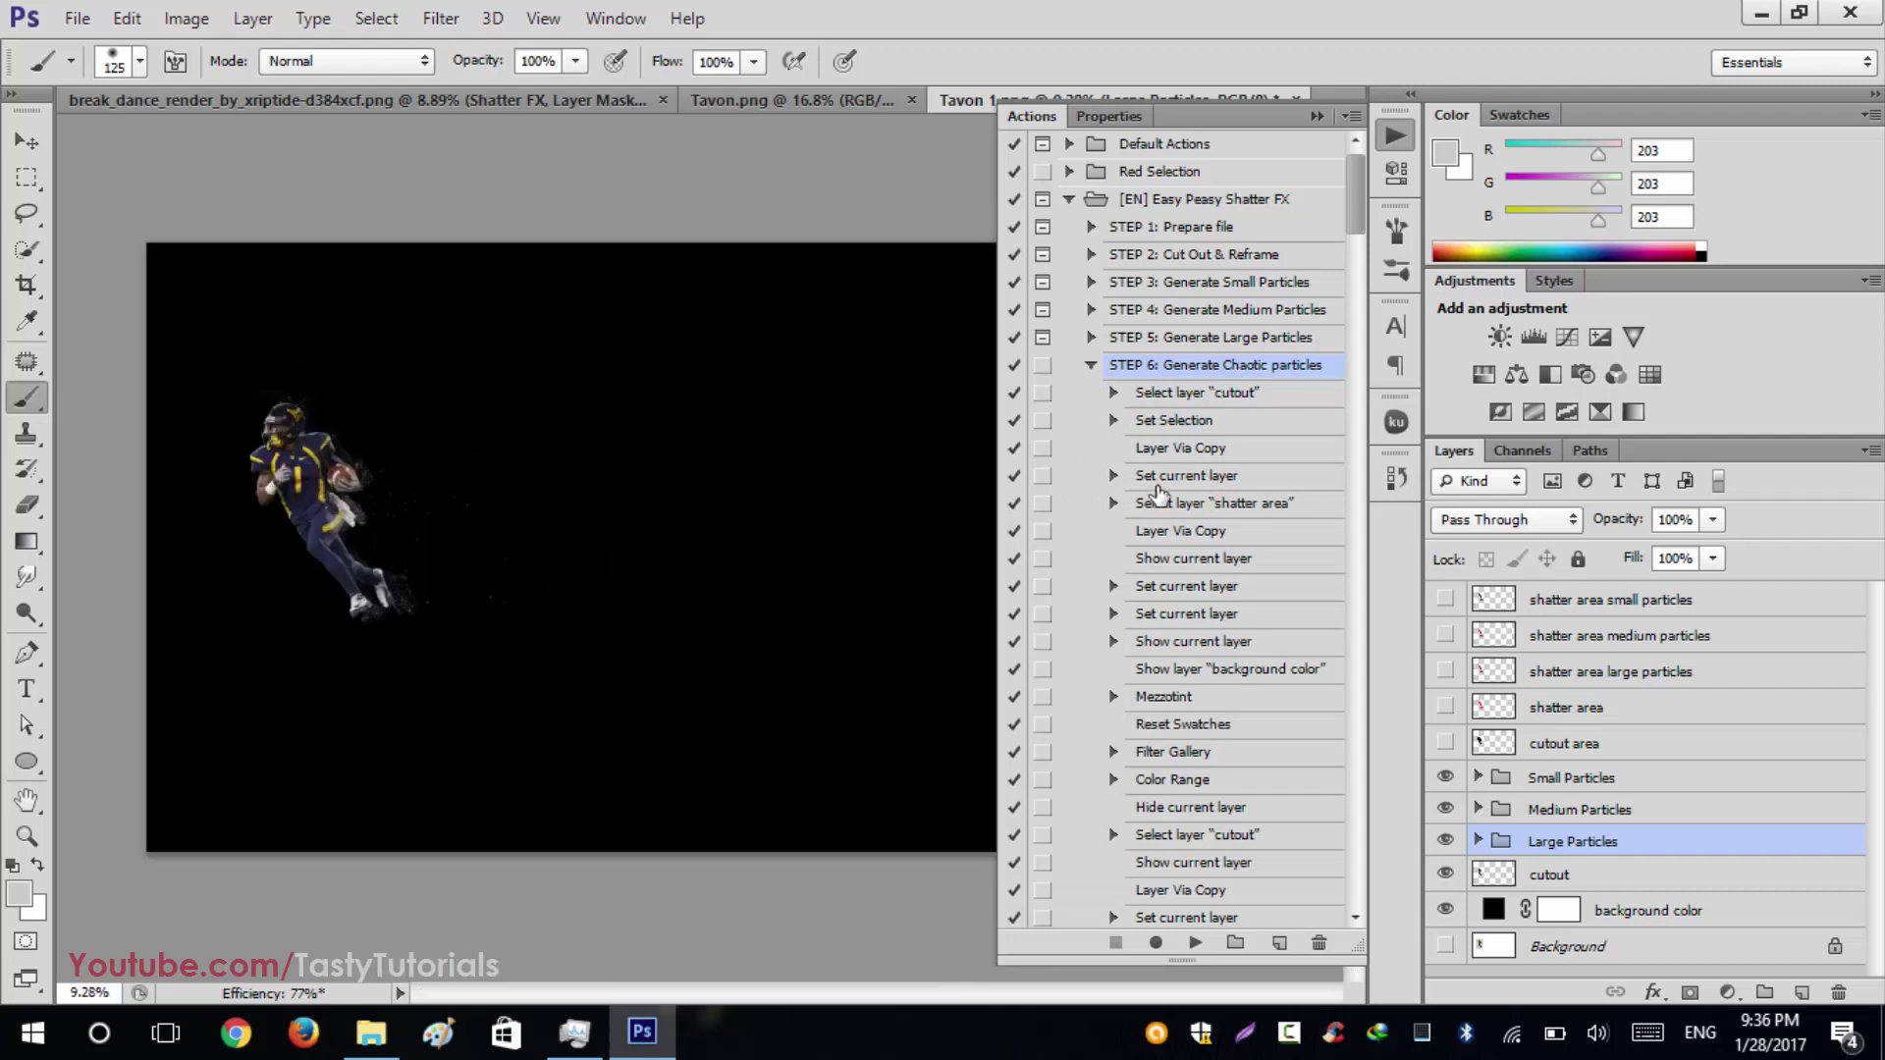
pyautogui.click(1195, 945)
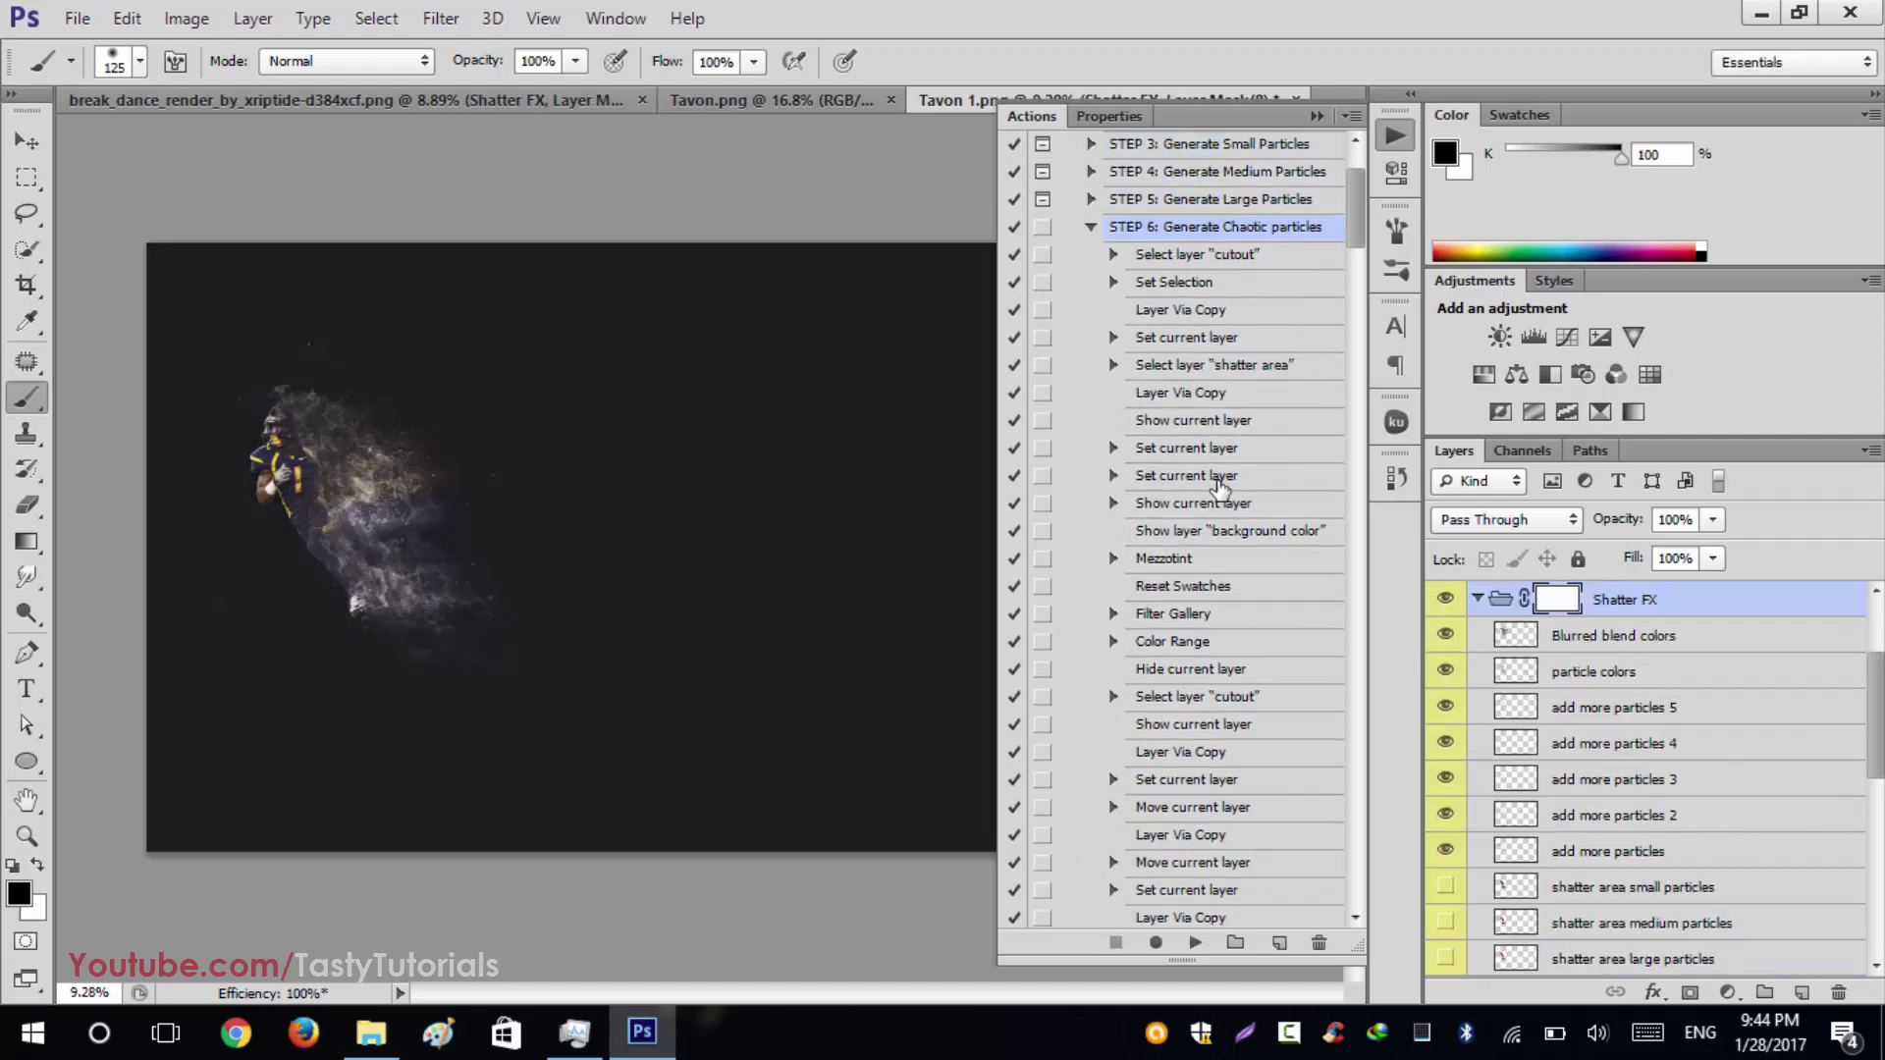
# Step: Run the STEP 7: Generate Blurred Particles action from the Easy Peasy Shatter FX set
pyautogui.click(1091, 227)
pyautogui.click(1173, 397)
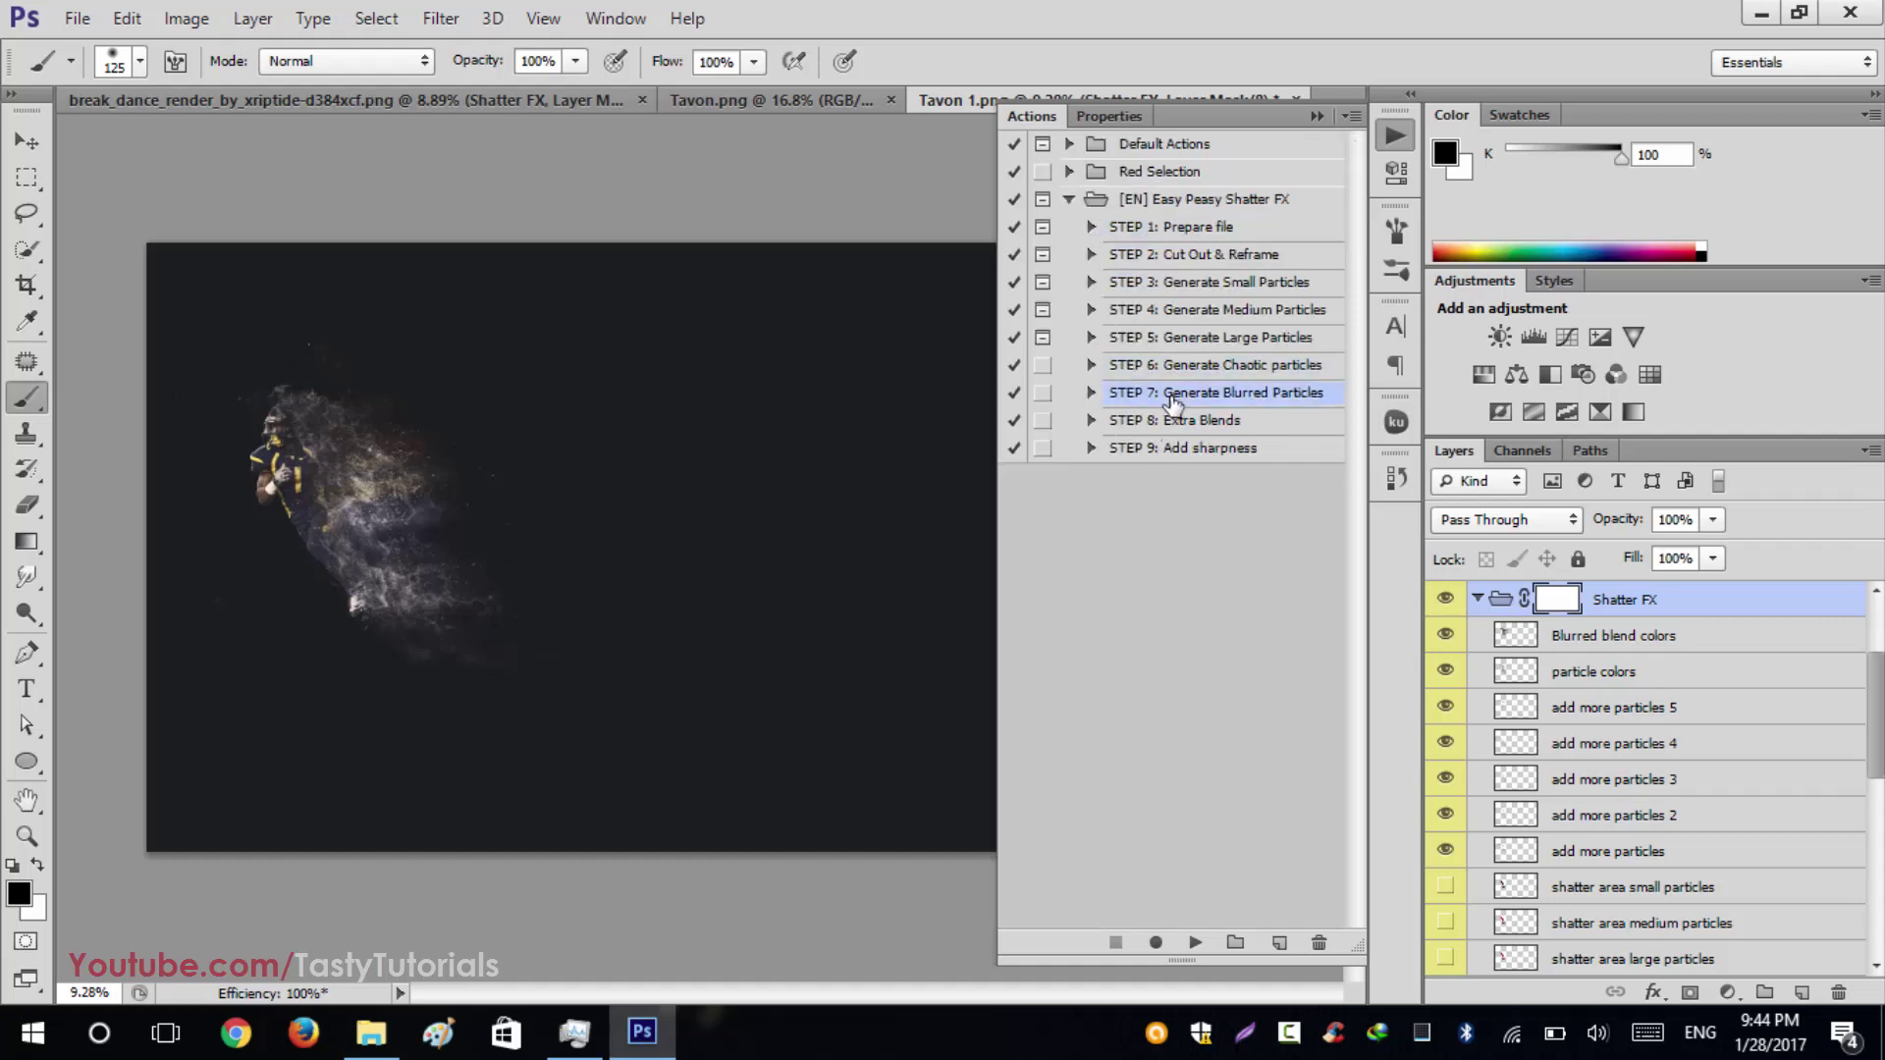
pyautogui.click(1091, 392)
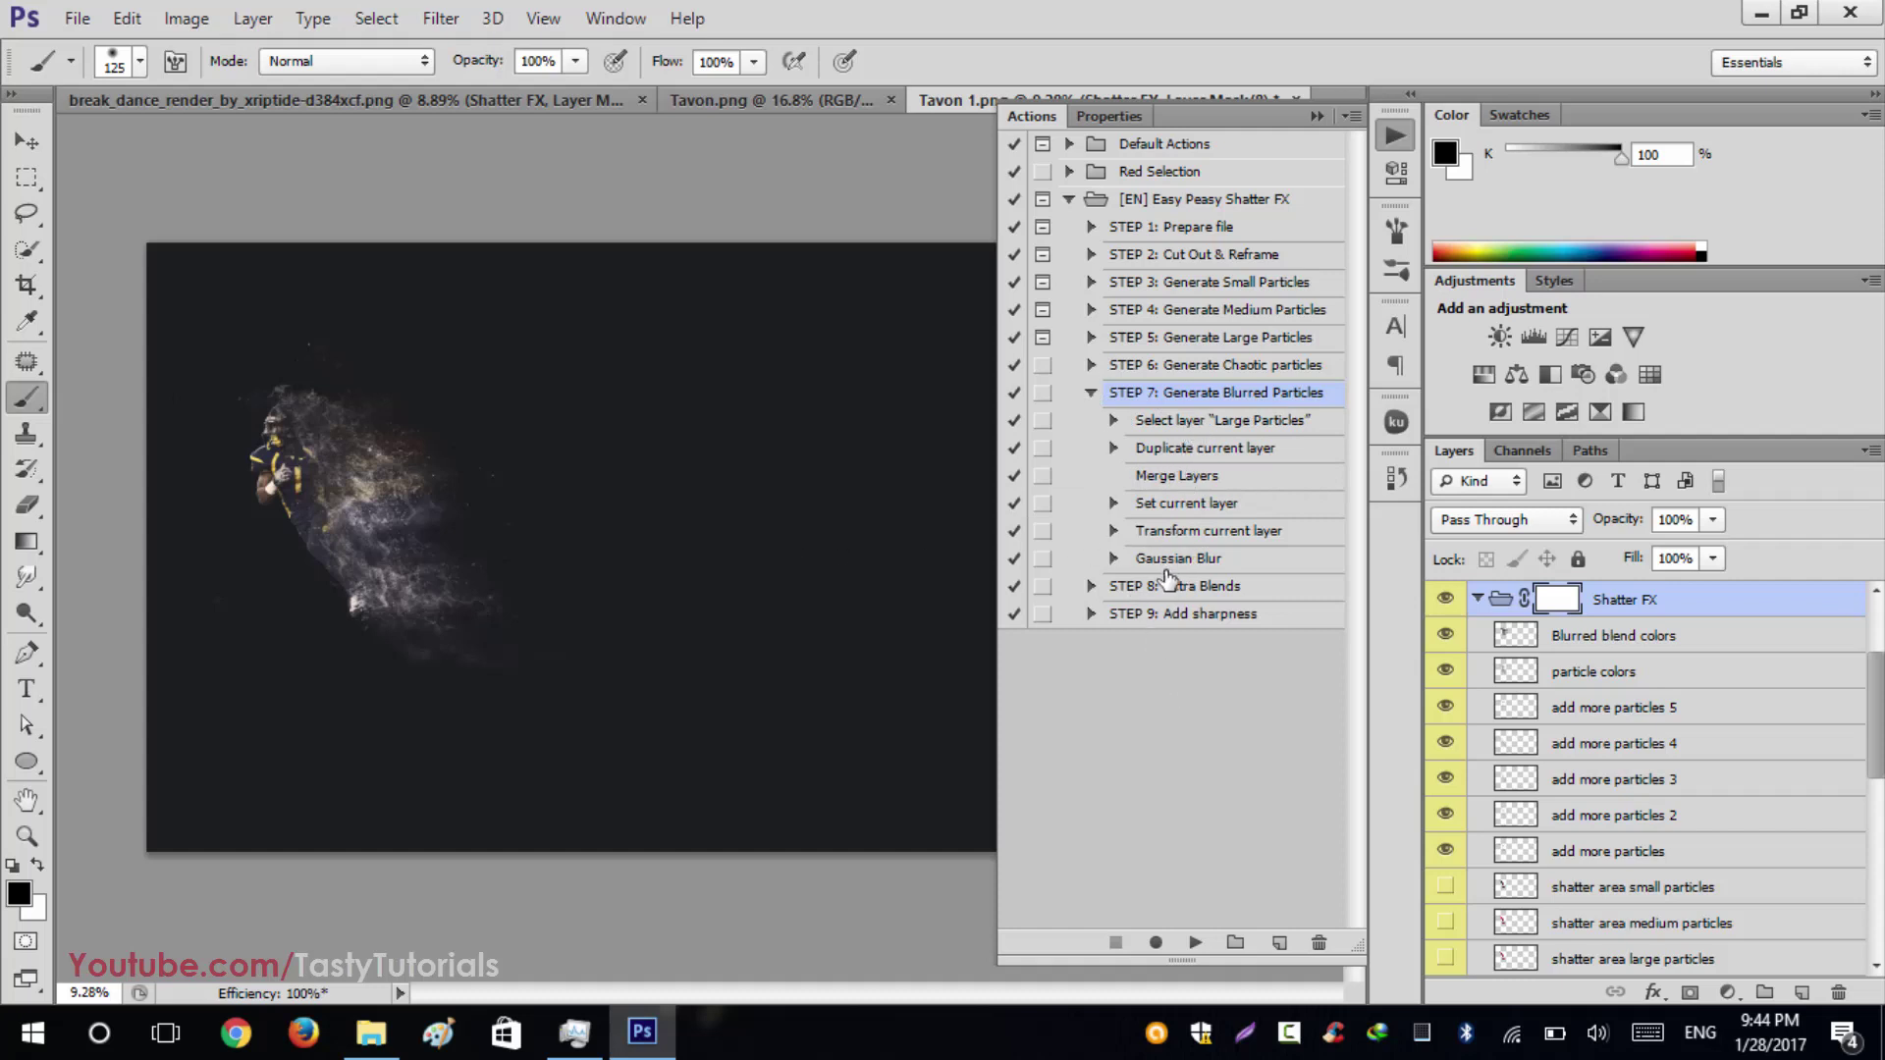
pyautogui.click(1198, 942)
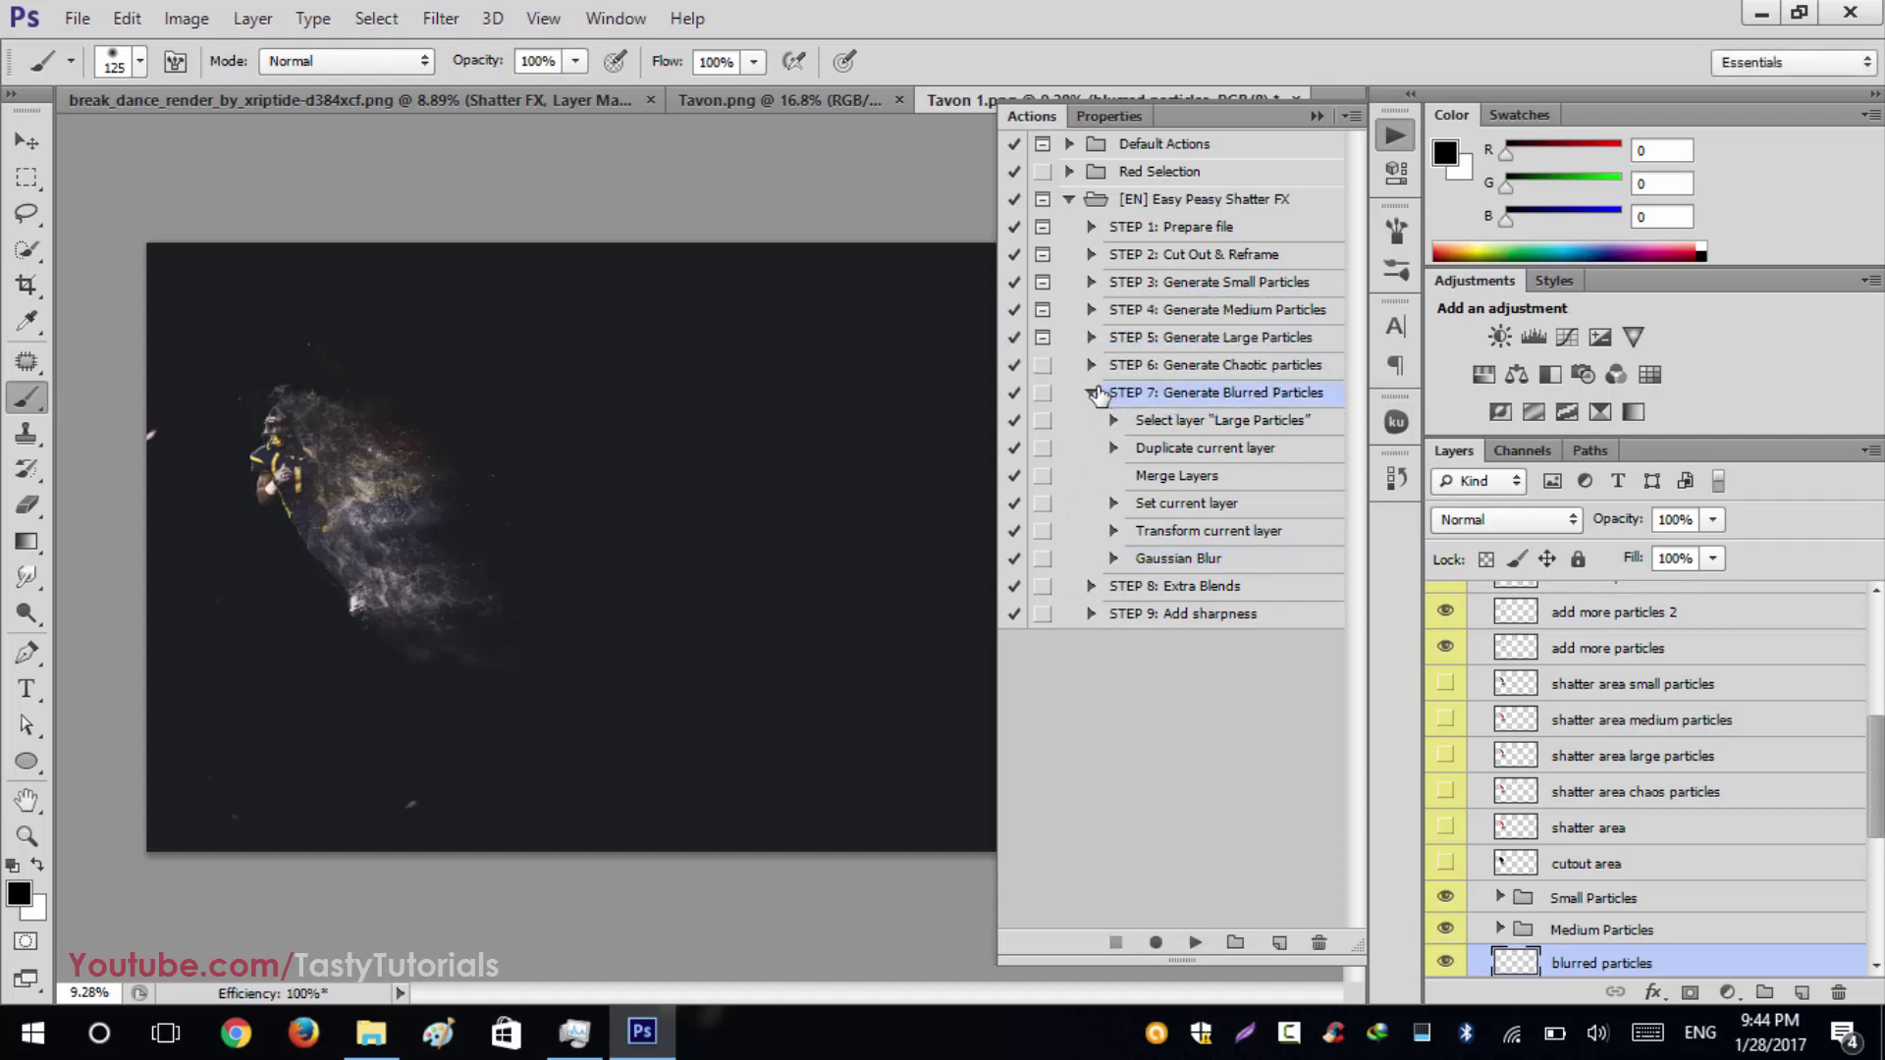
# Step: Run the STEP 8: Extra Blends action from the Easy Peasy Shatter FX set
pyautogui.click(1096, 394)
pyautogui.click(1167, 424)
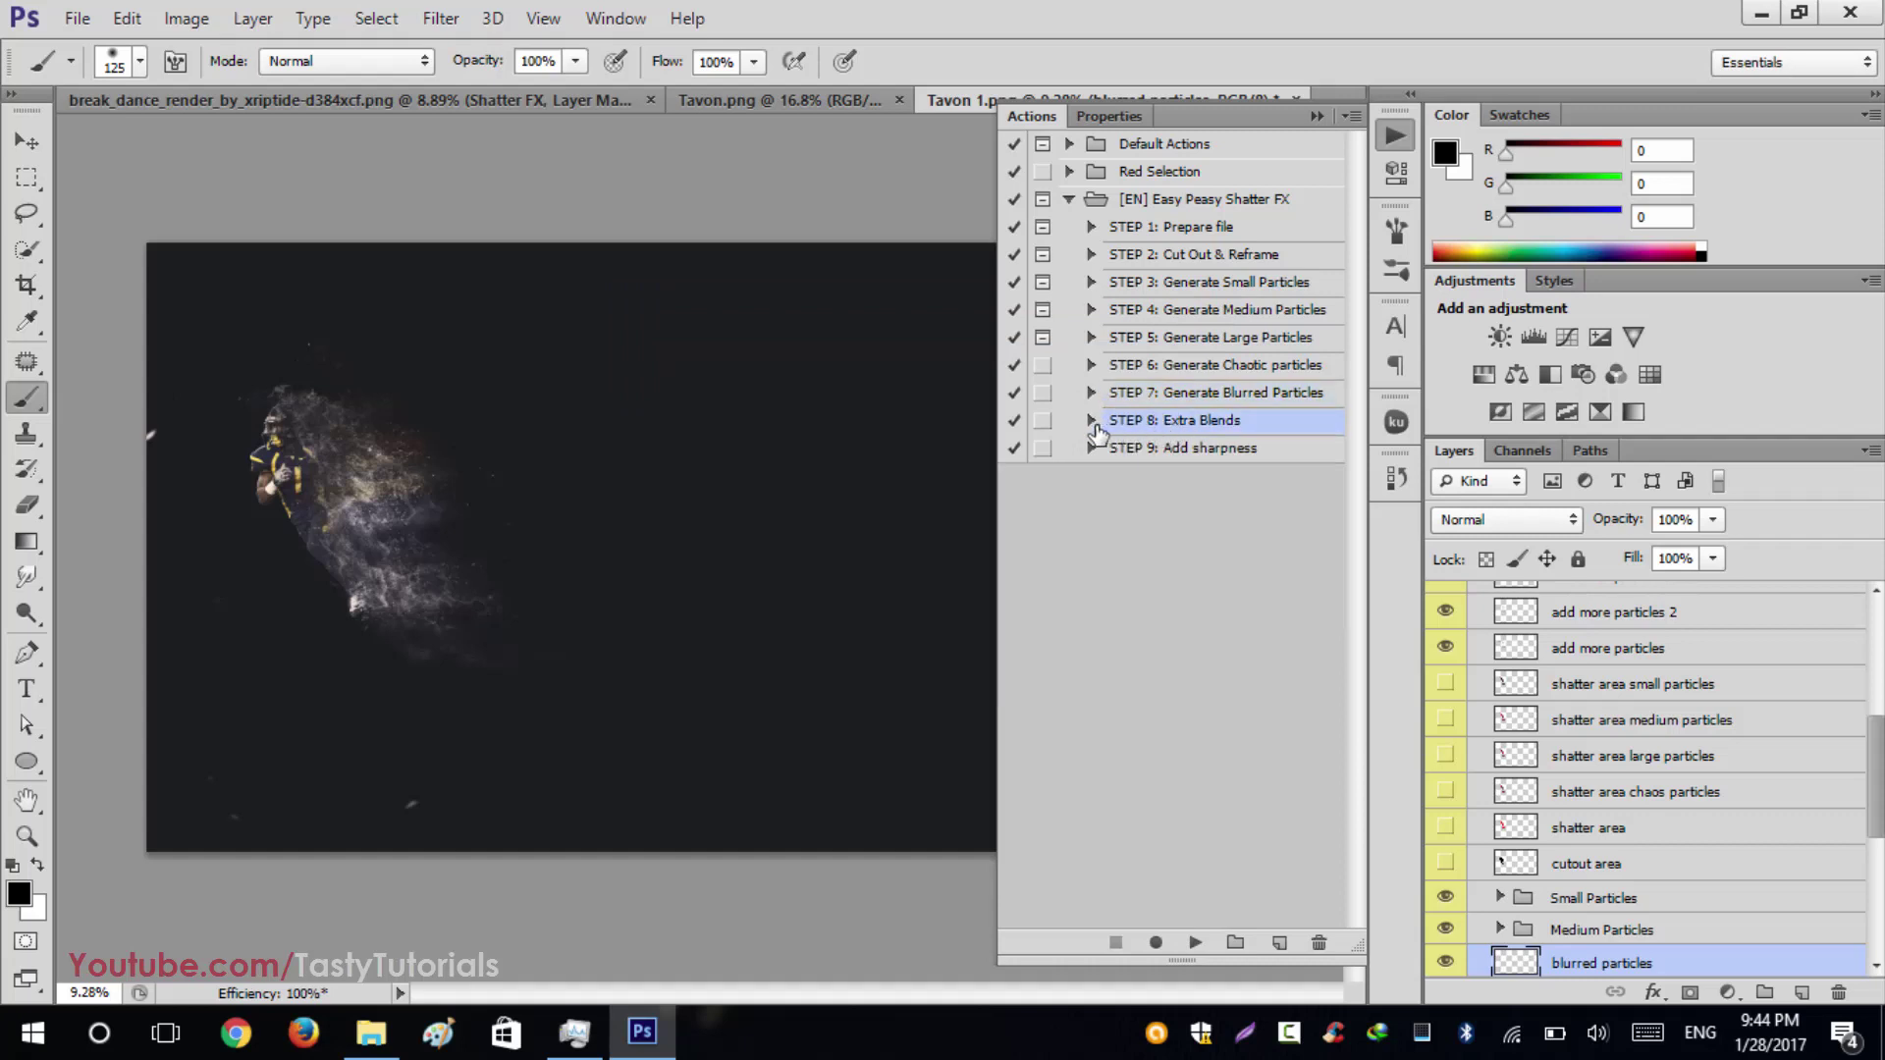
pyautogui.click(1091, 421)
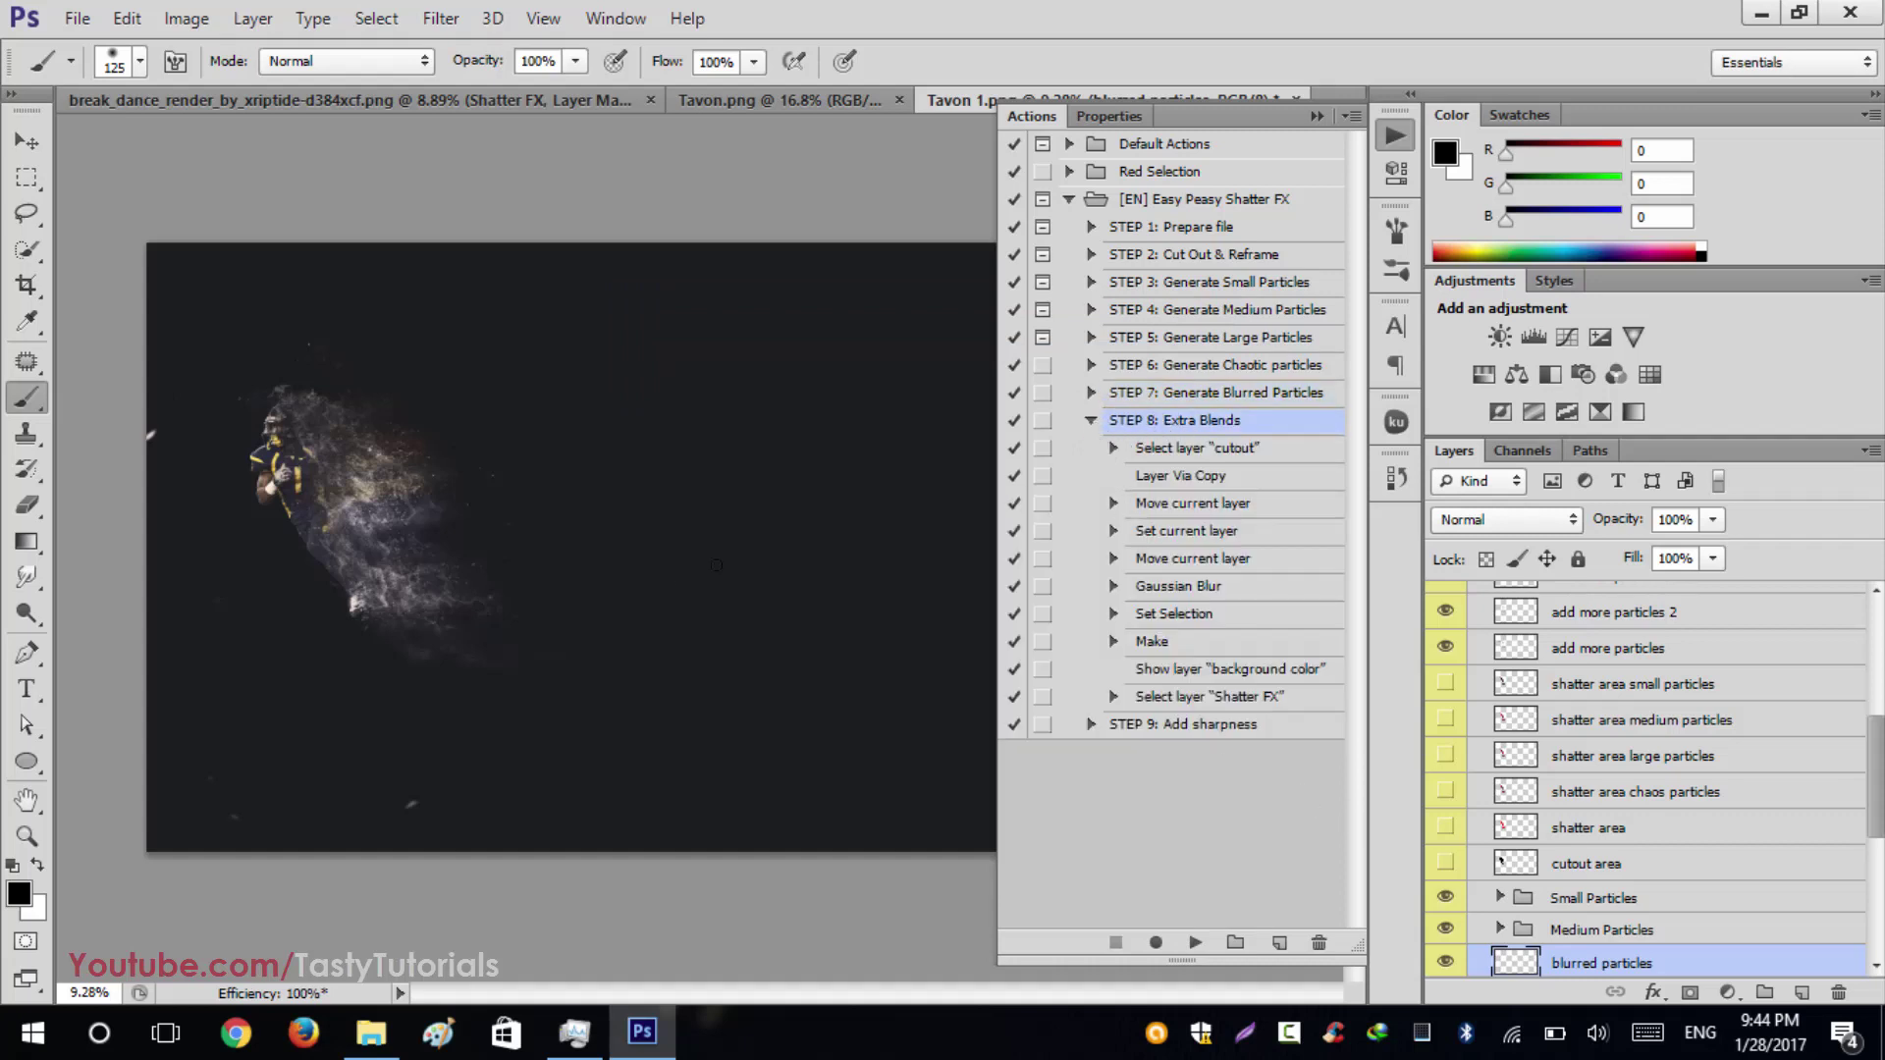
pyautogui.click(1191, 944)
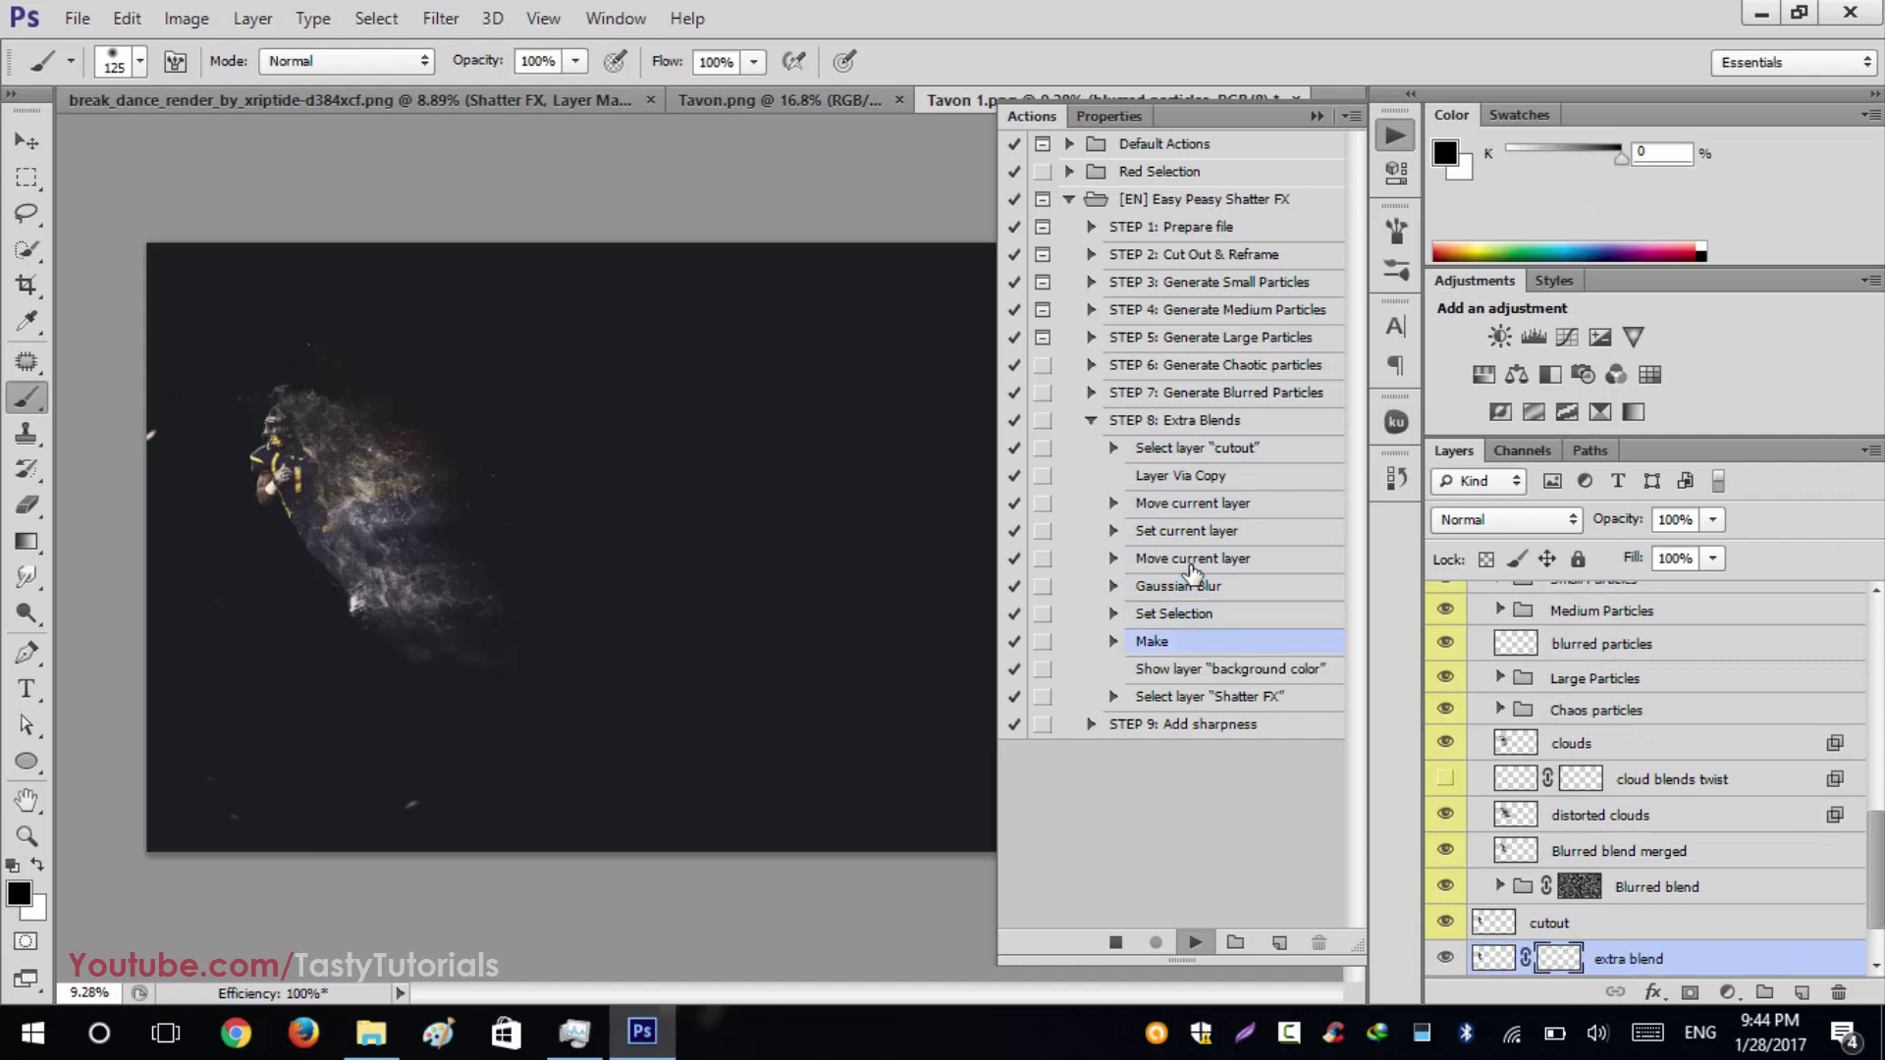
# Step: Run the STEP 9: Add sharpness action and collapse the actions list to reveal the whole canvas
pyautogui.click(1090, 420)
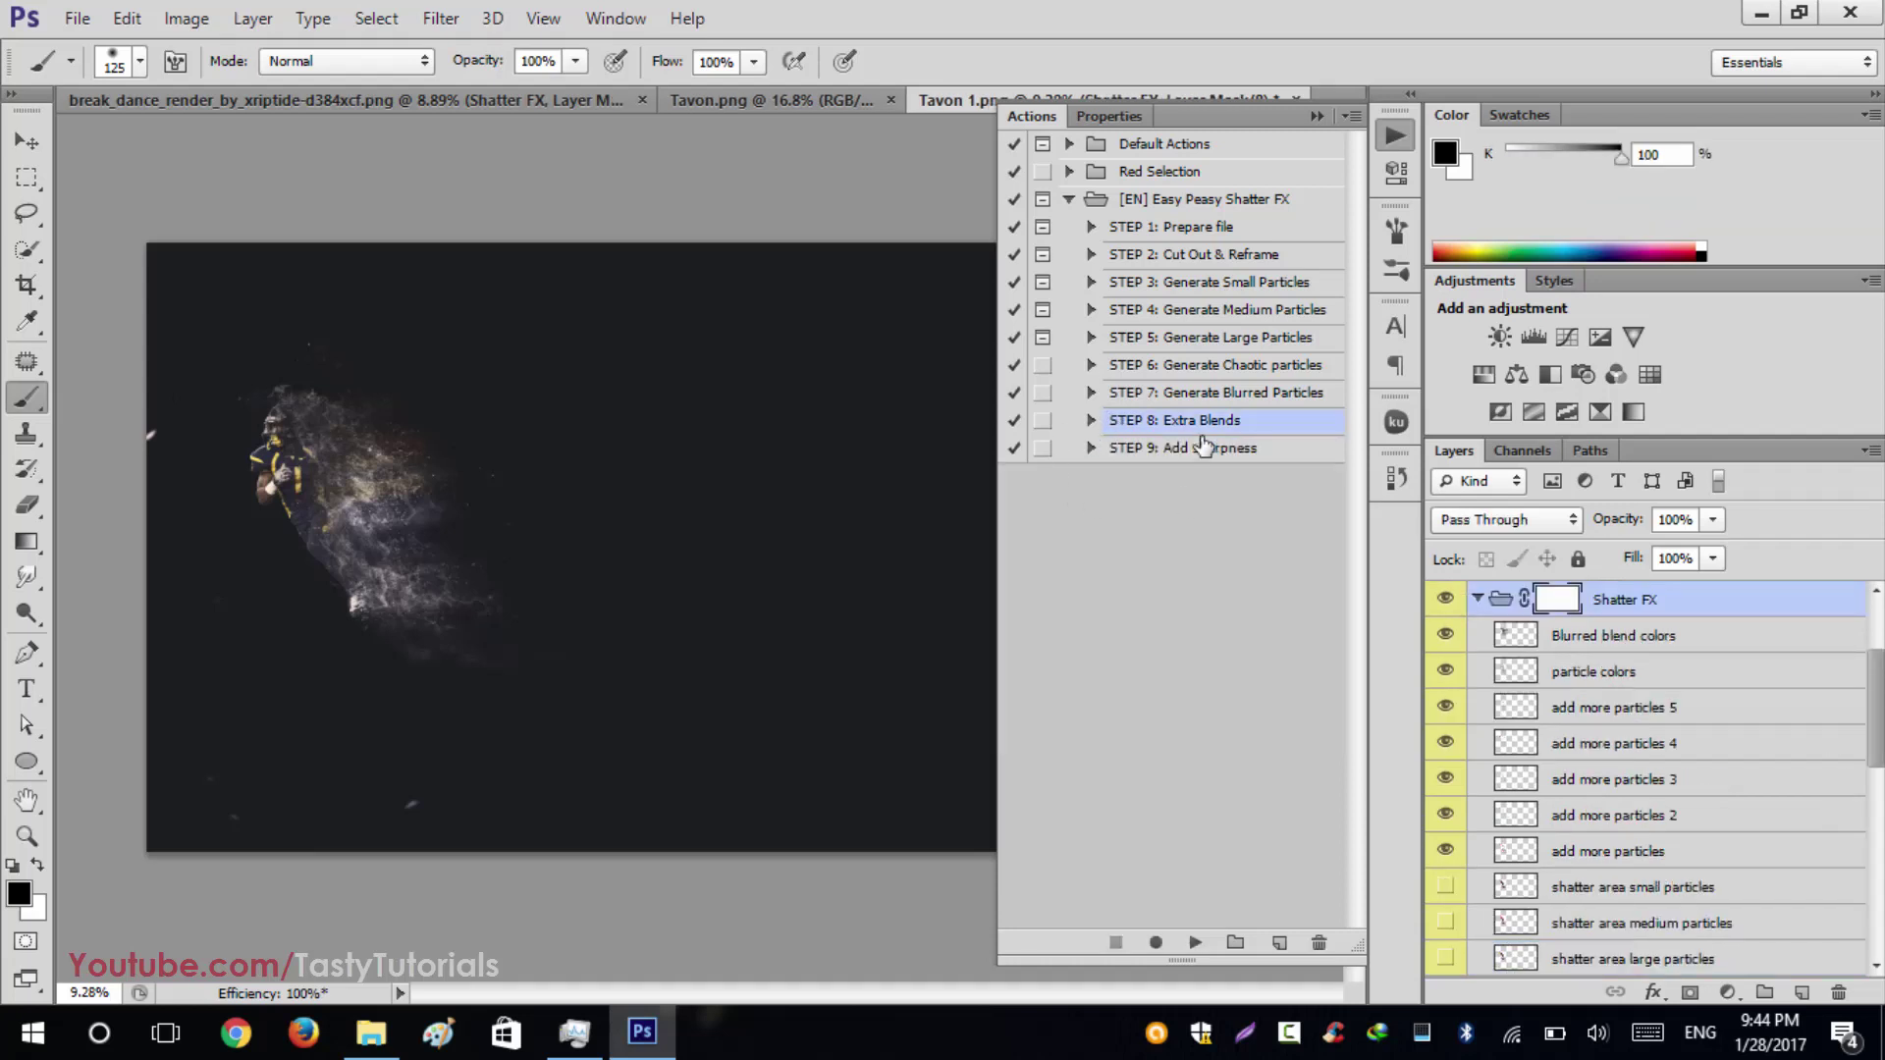
pyautogui.click(1203, 449)
pyautogui.click(1089, 448)
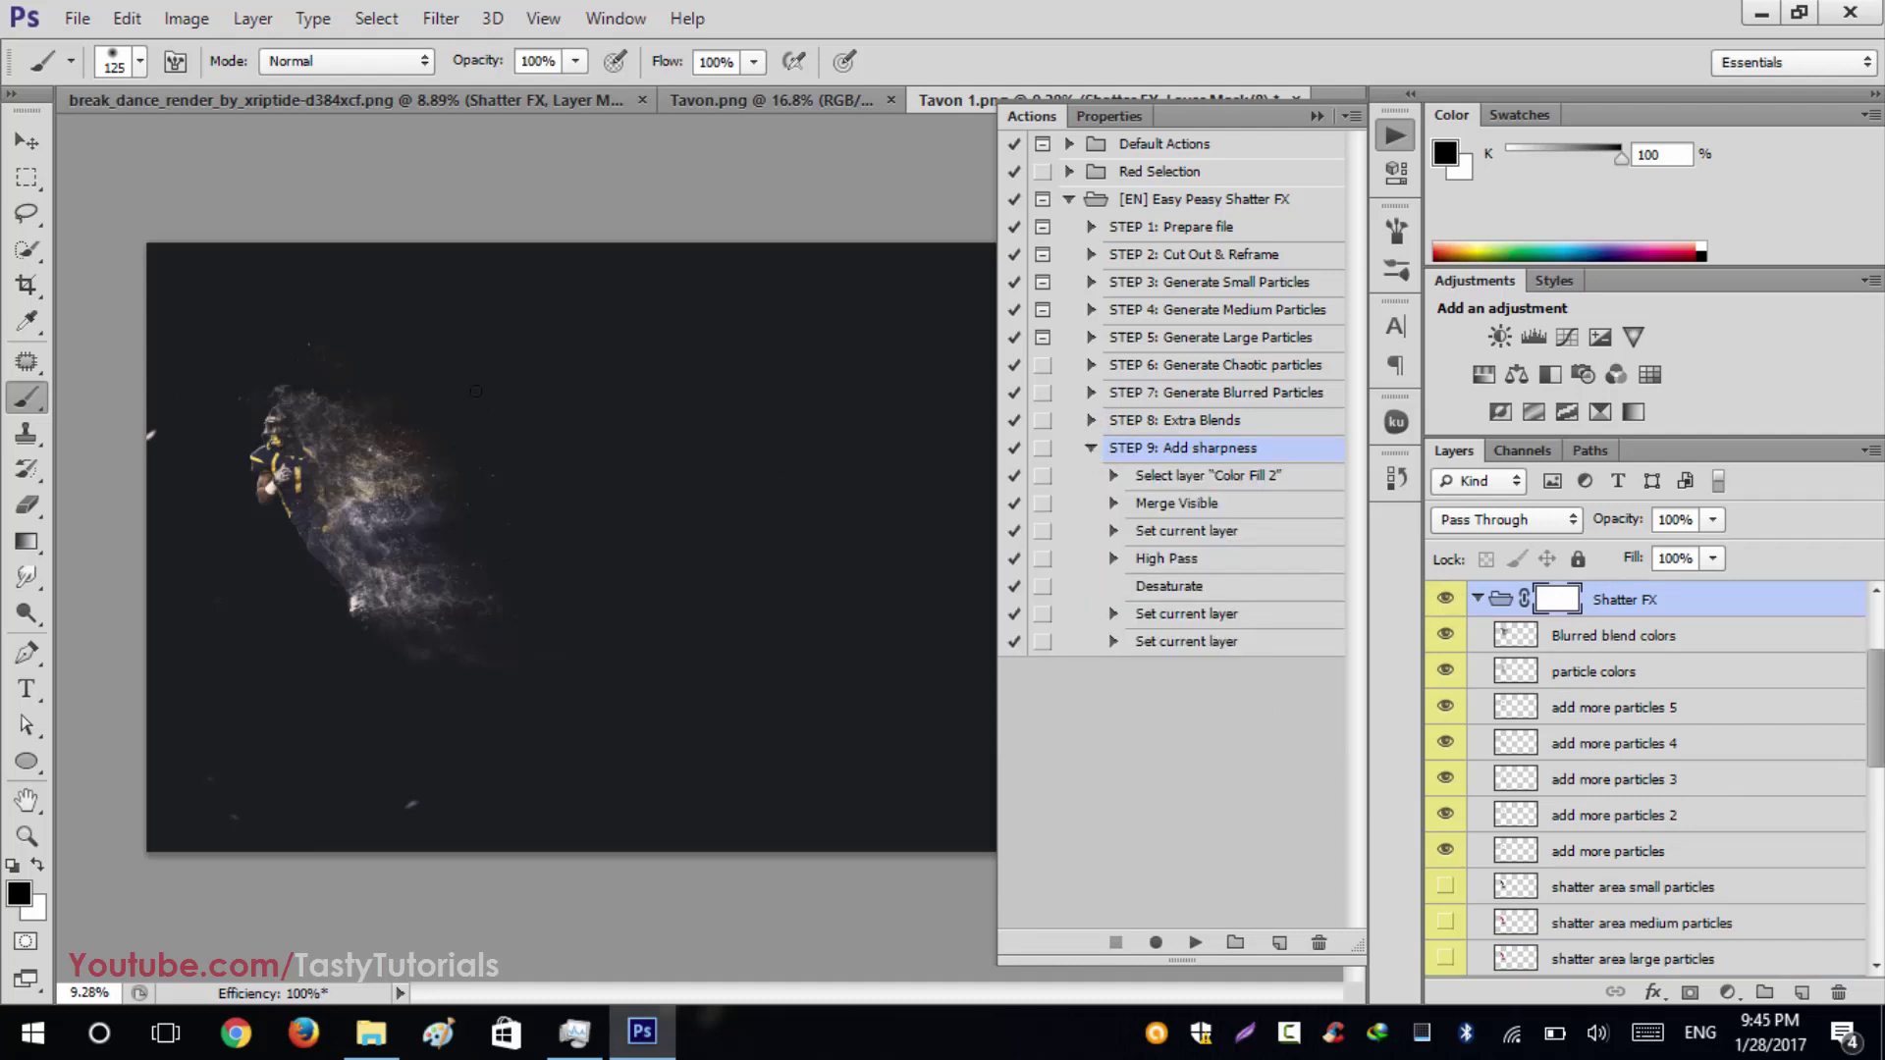
pyautogui.click(1195, 944)
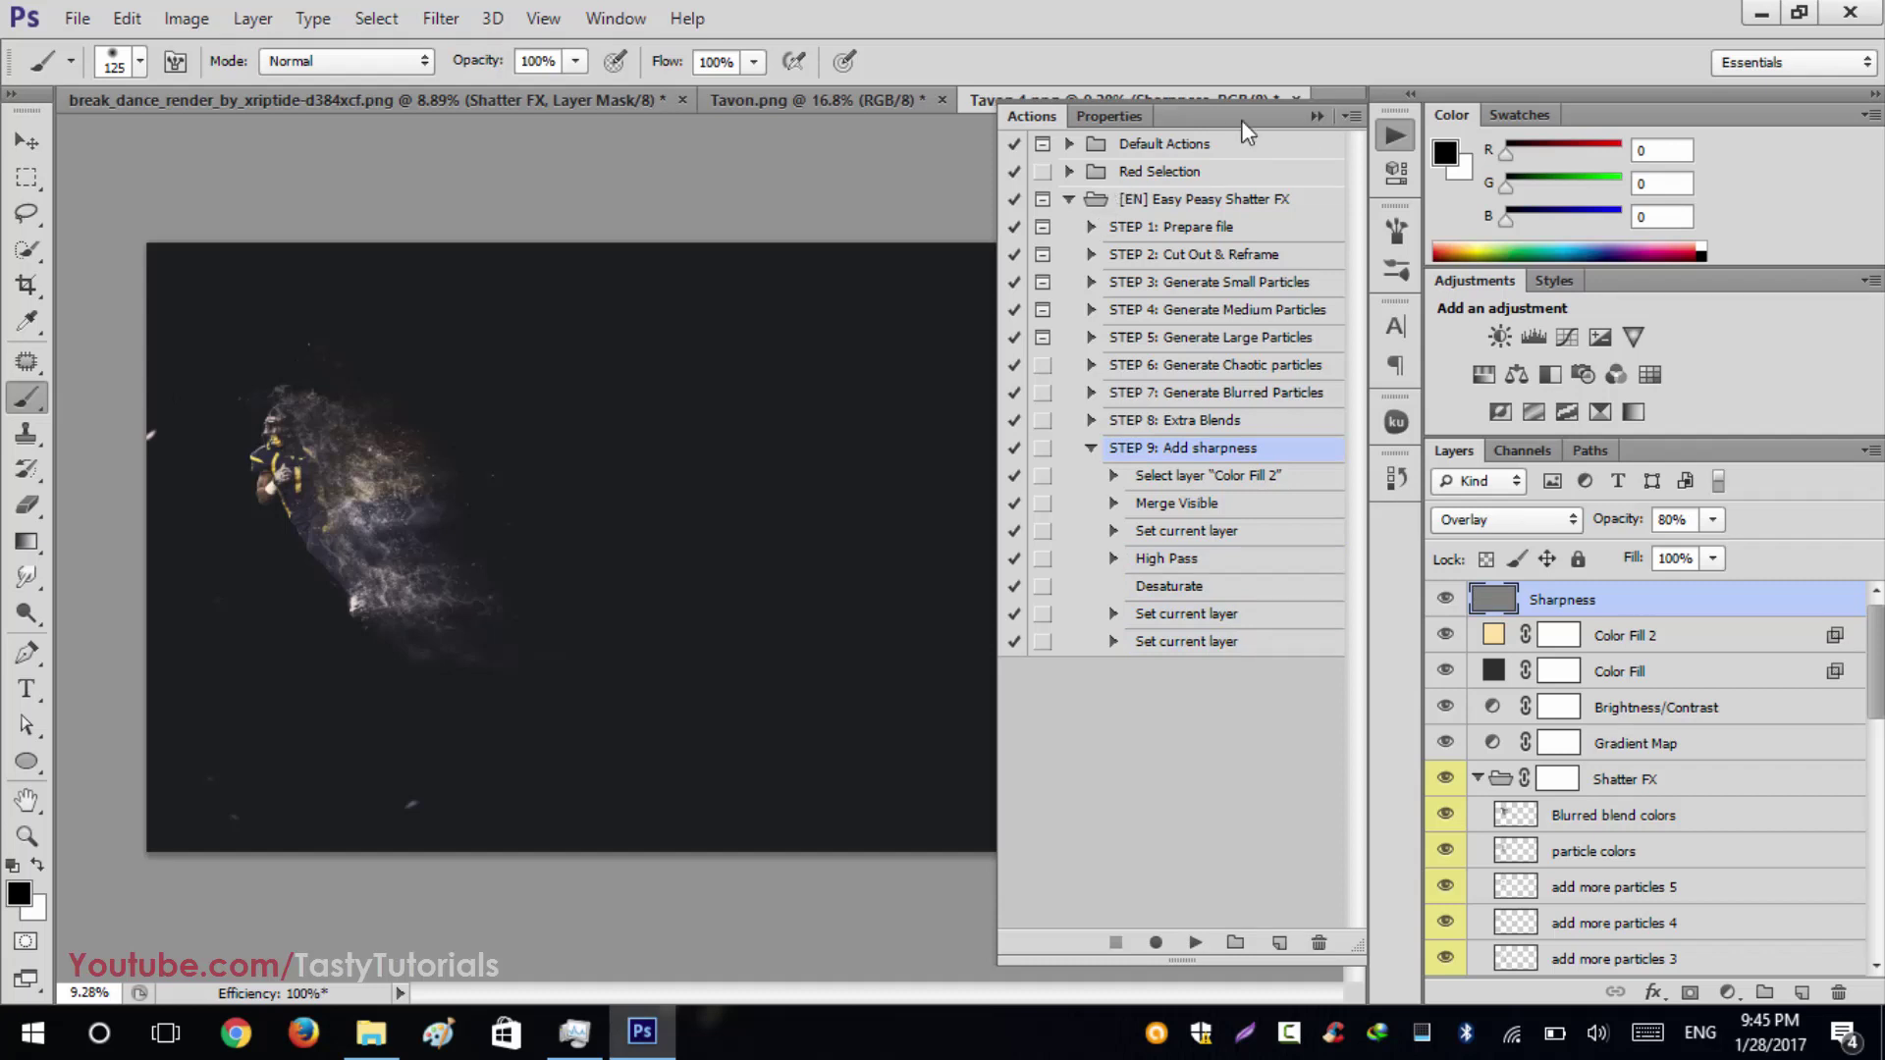
pyautogui.click(1316, 118)
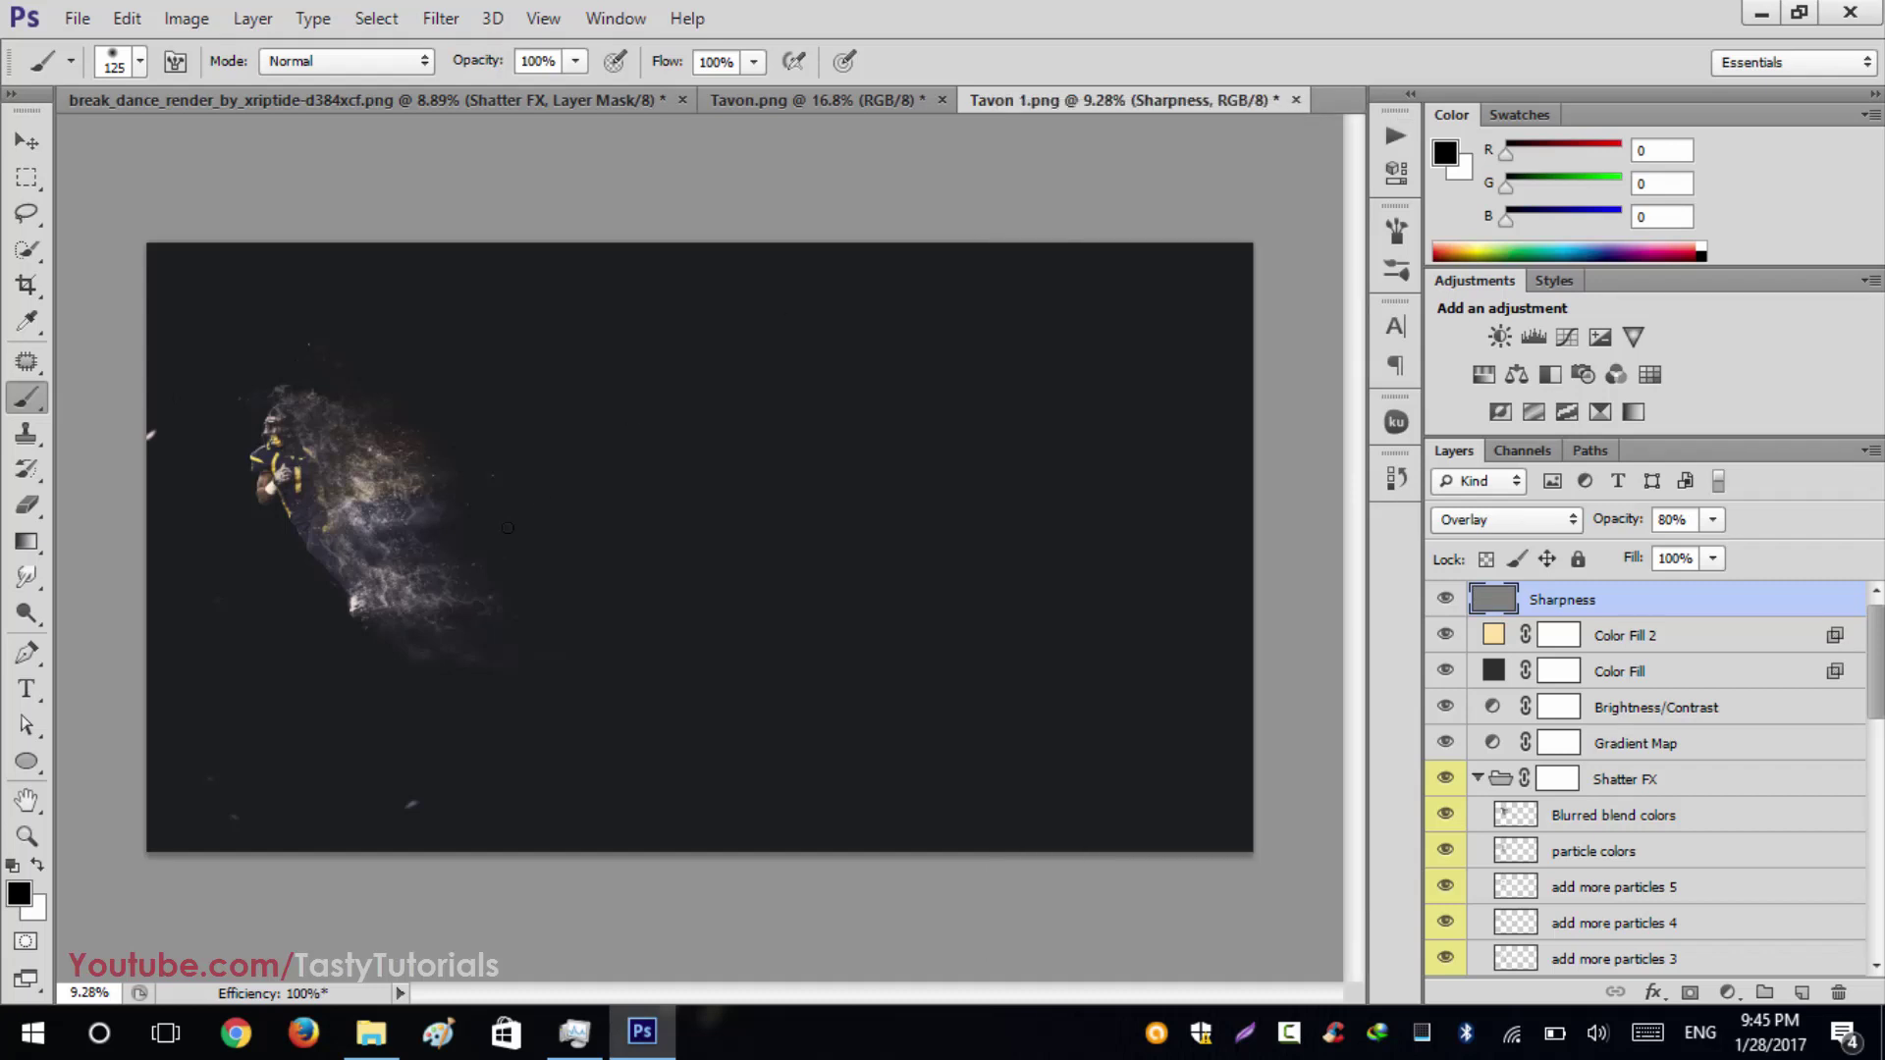
# Step: Collapse the Shatter FX layer group and select it with the Move tool active
pyautogui.scroll(-3, 535, 515)
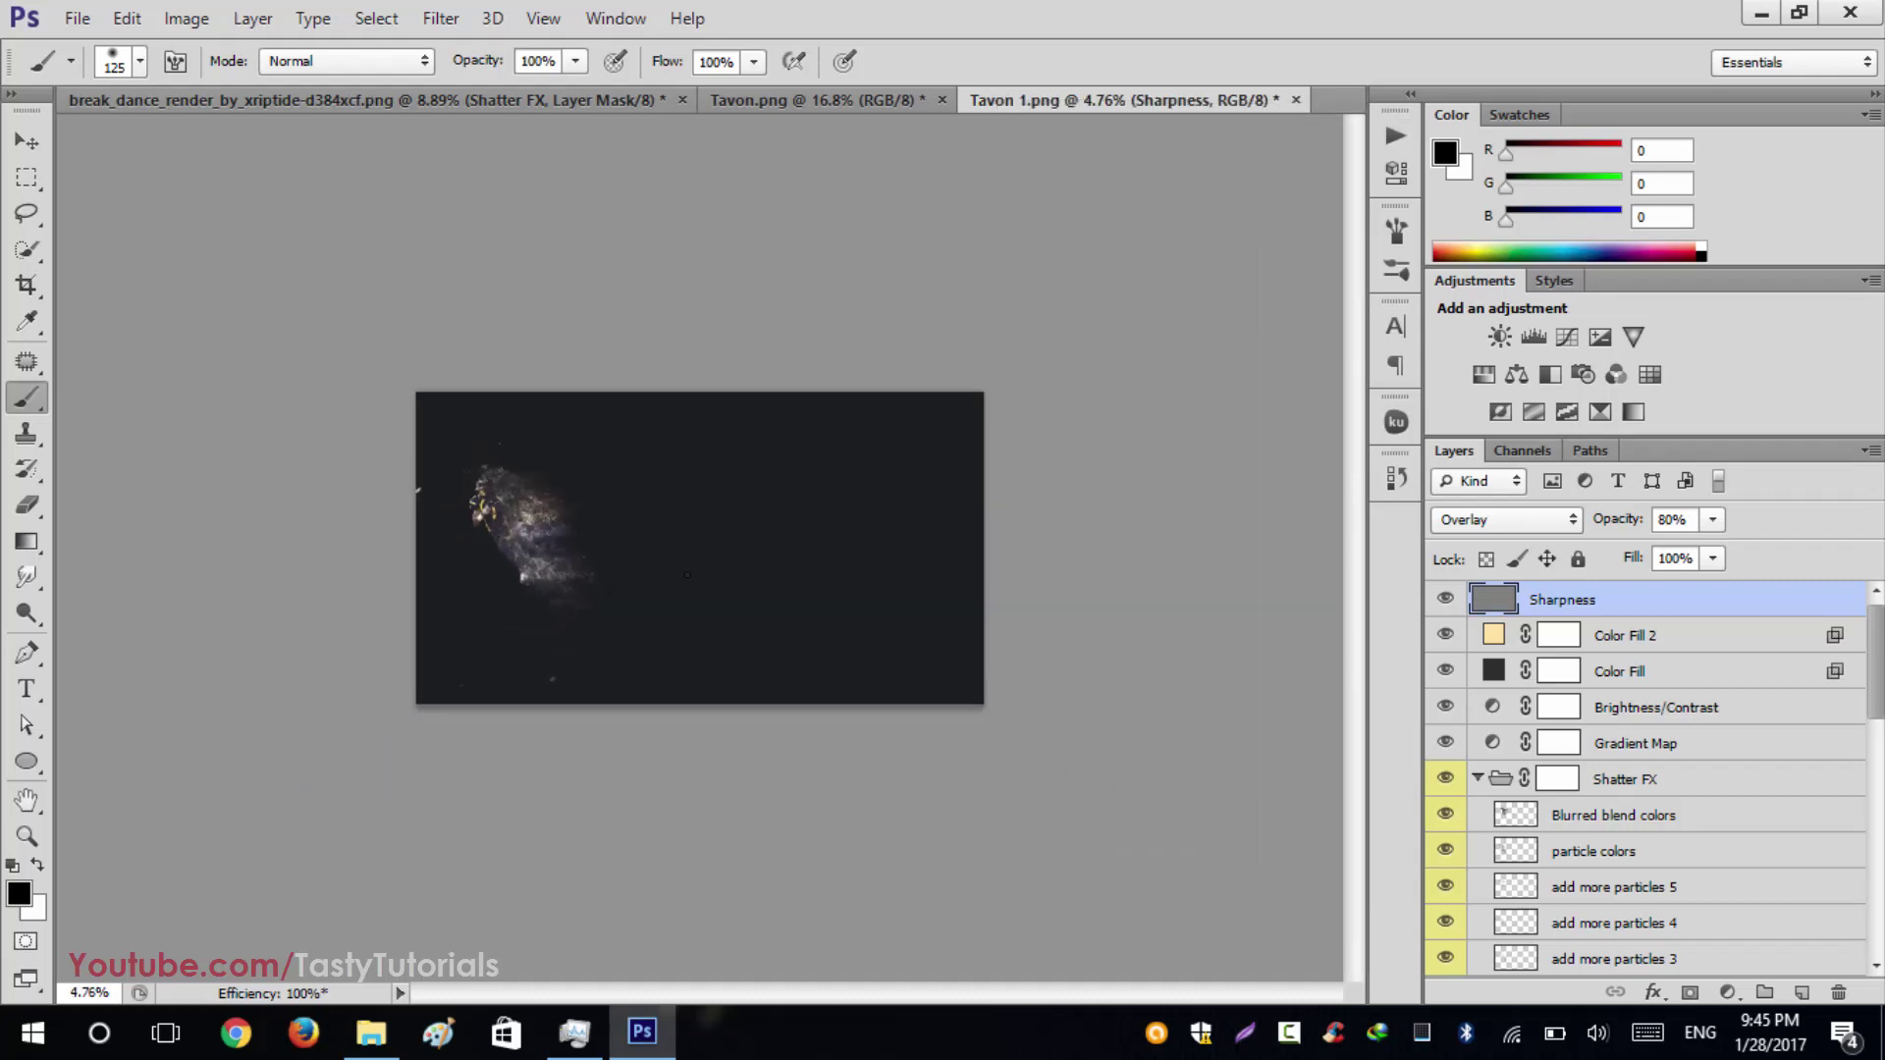
pyautogui.scroll(3, 513, 589)
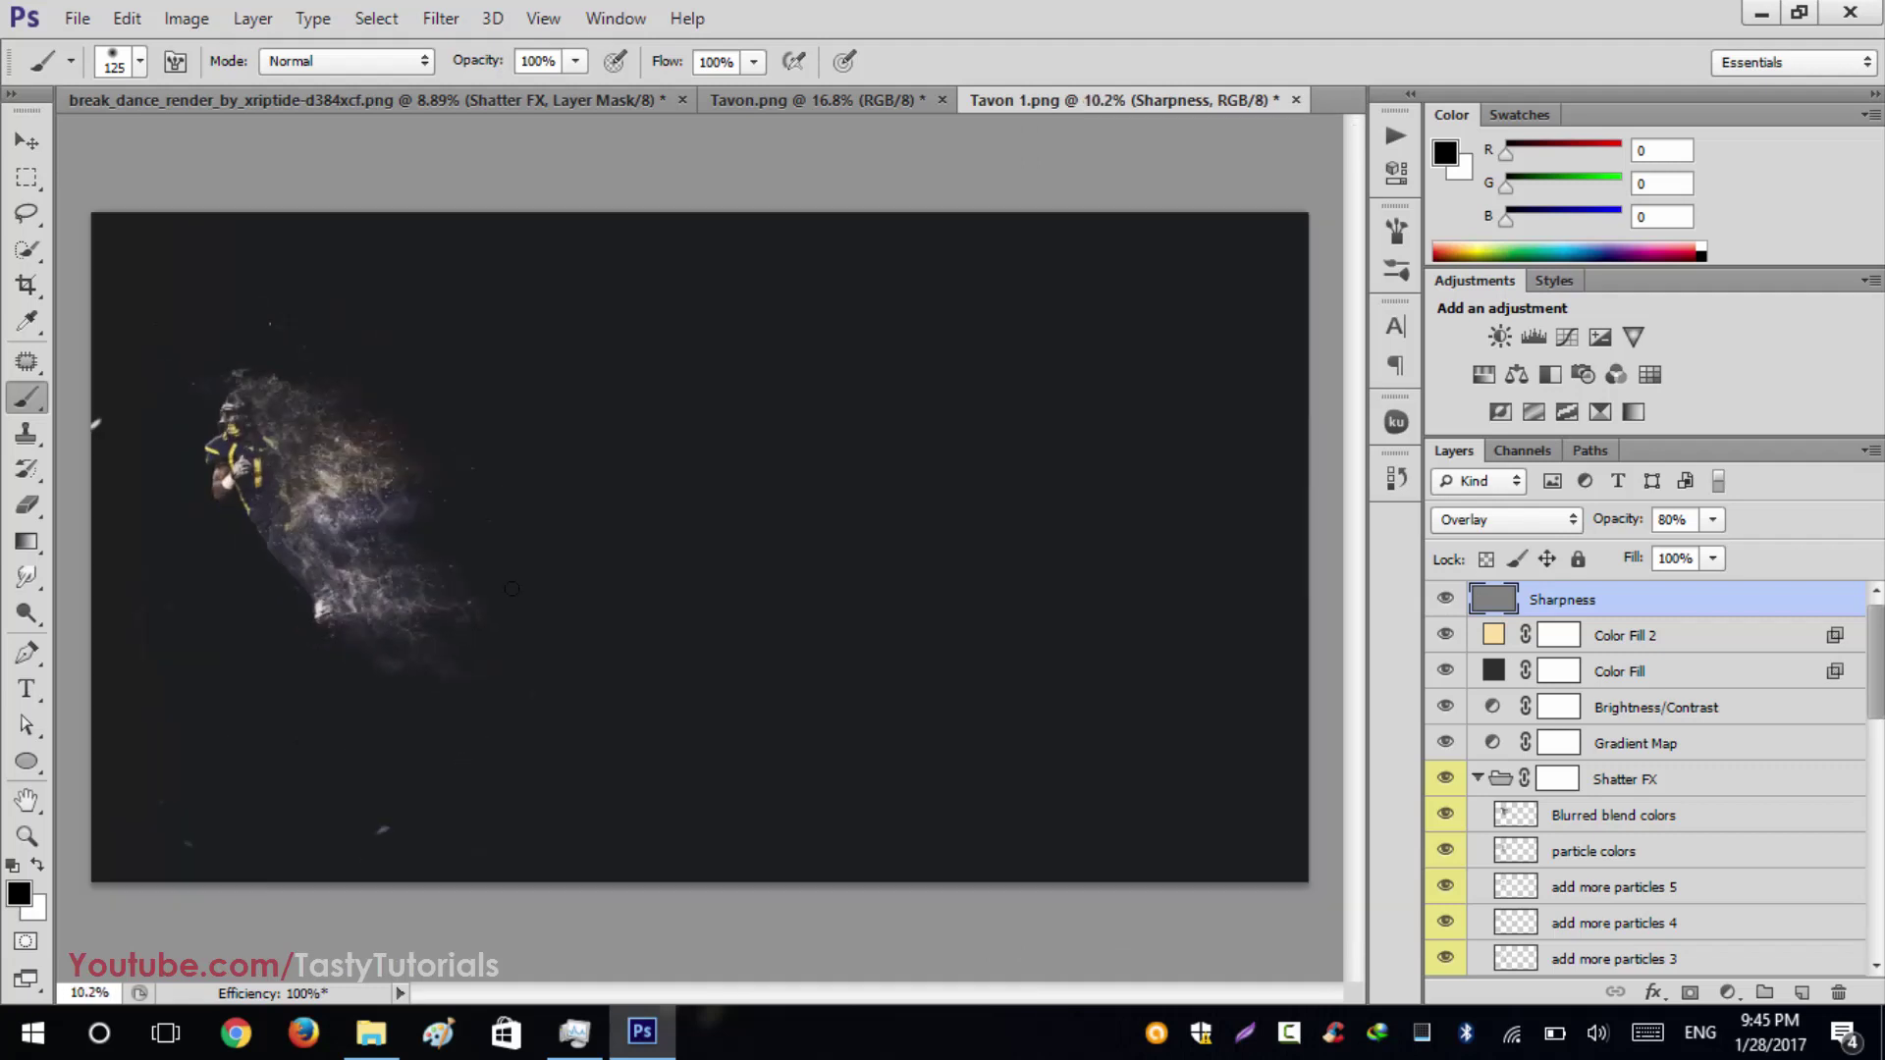
pyautogui.scroll(-1, 511, 589)
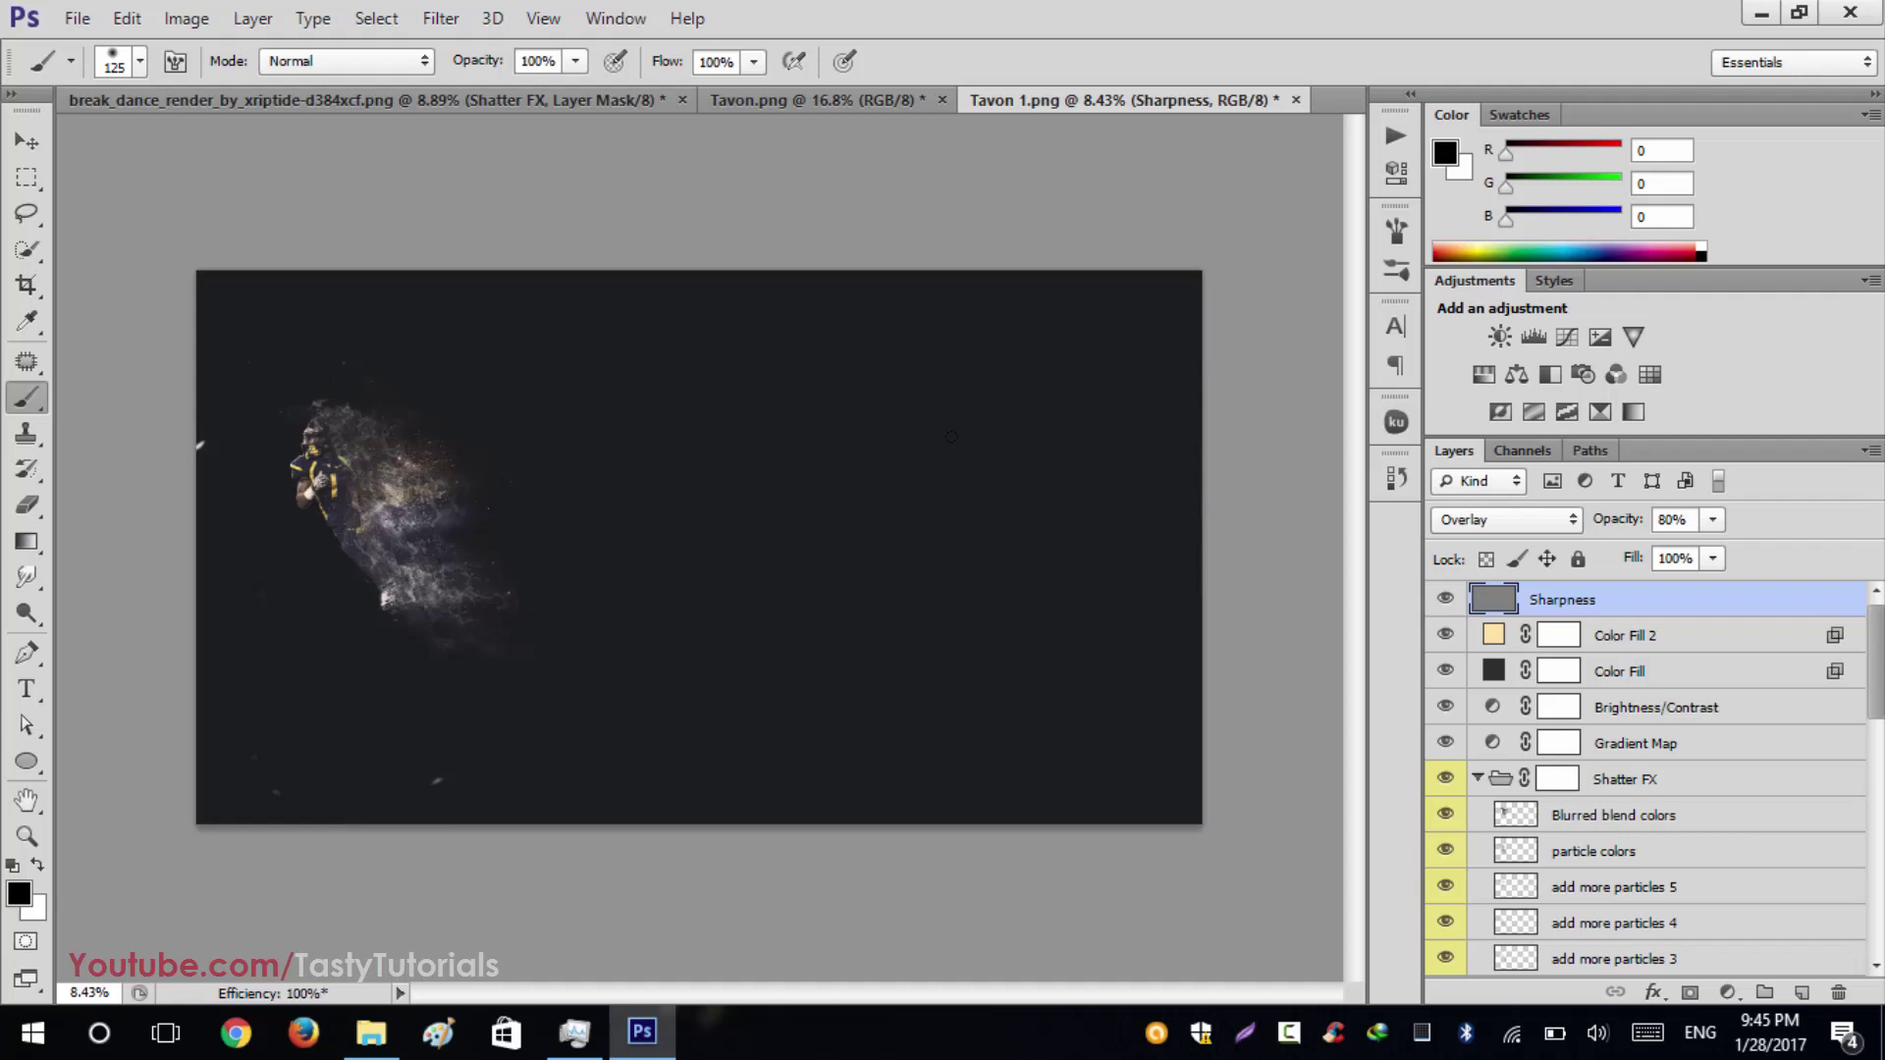
pyautogui.click(8, 145)
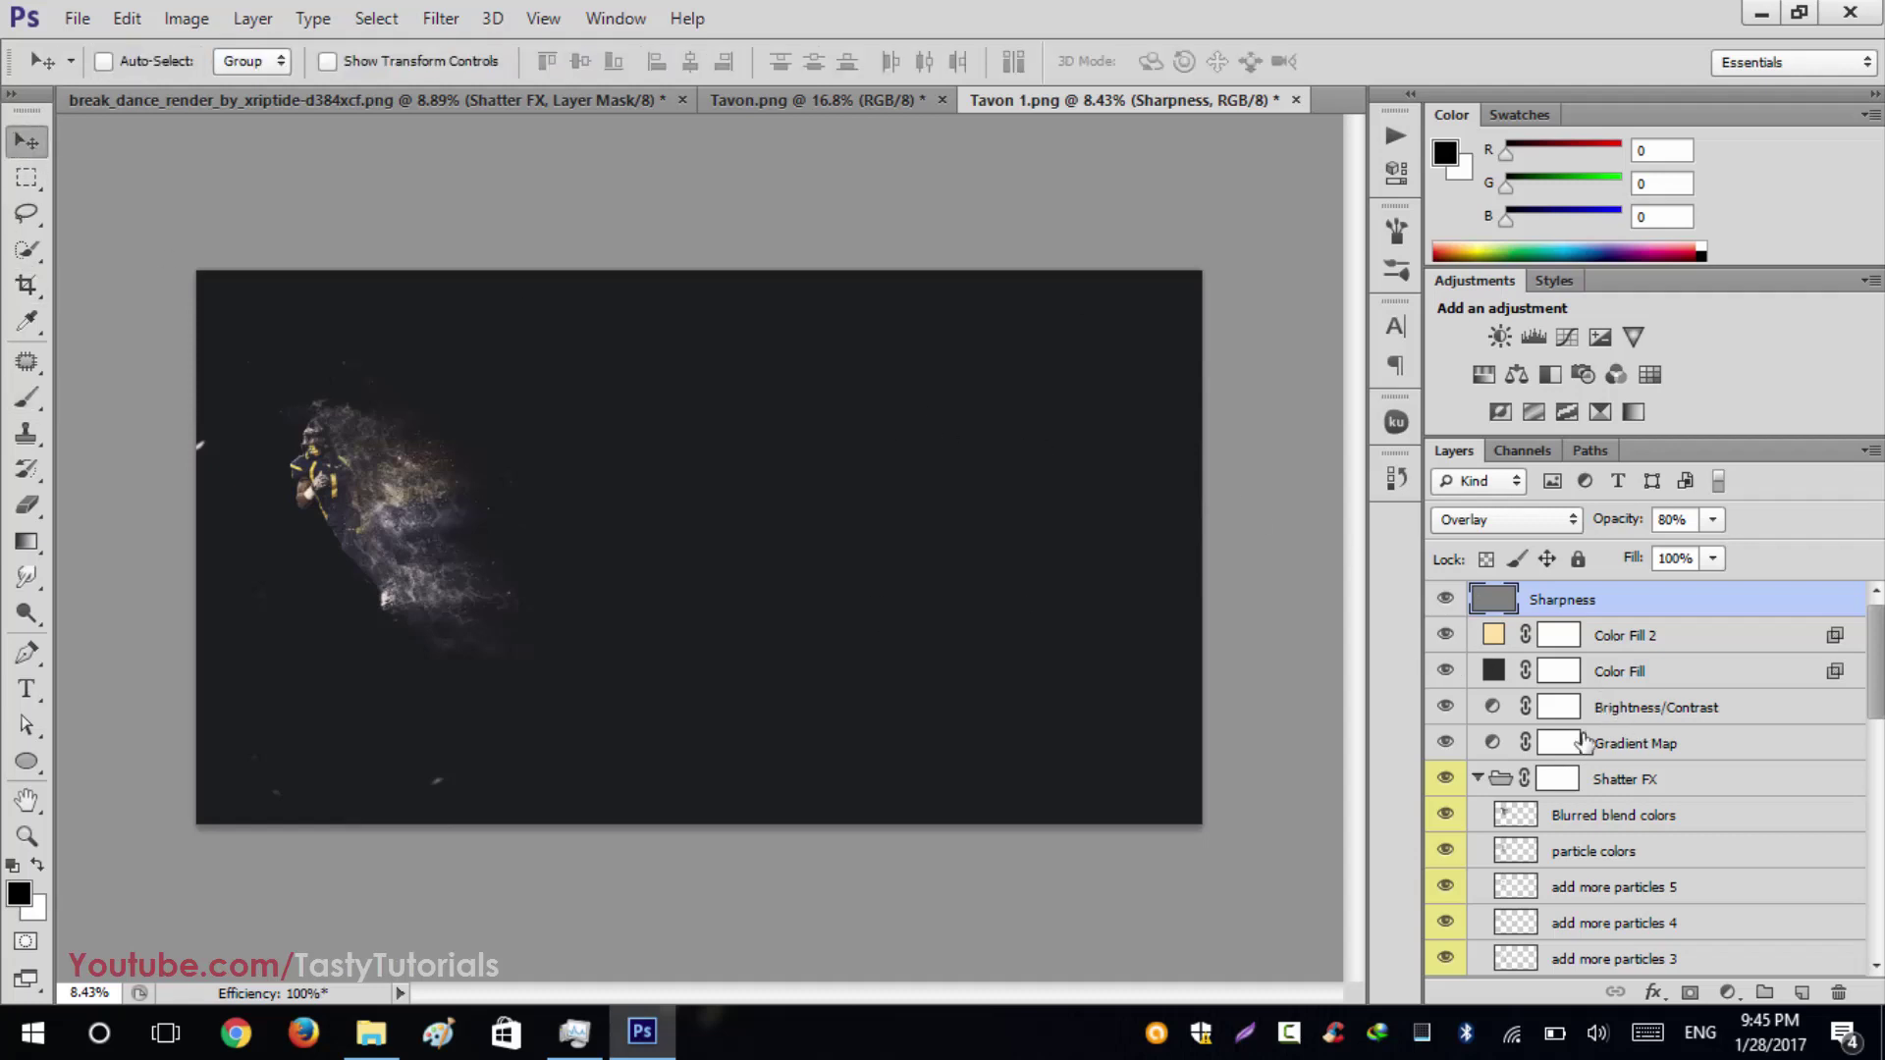
pyautogui.click(1479, 780)
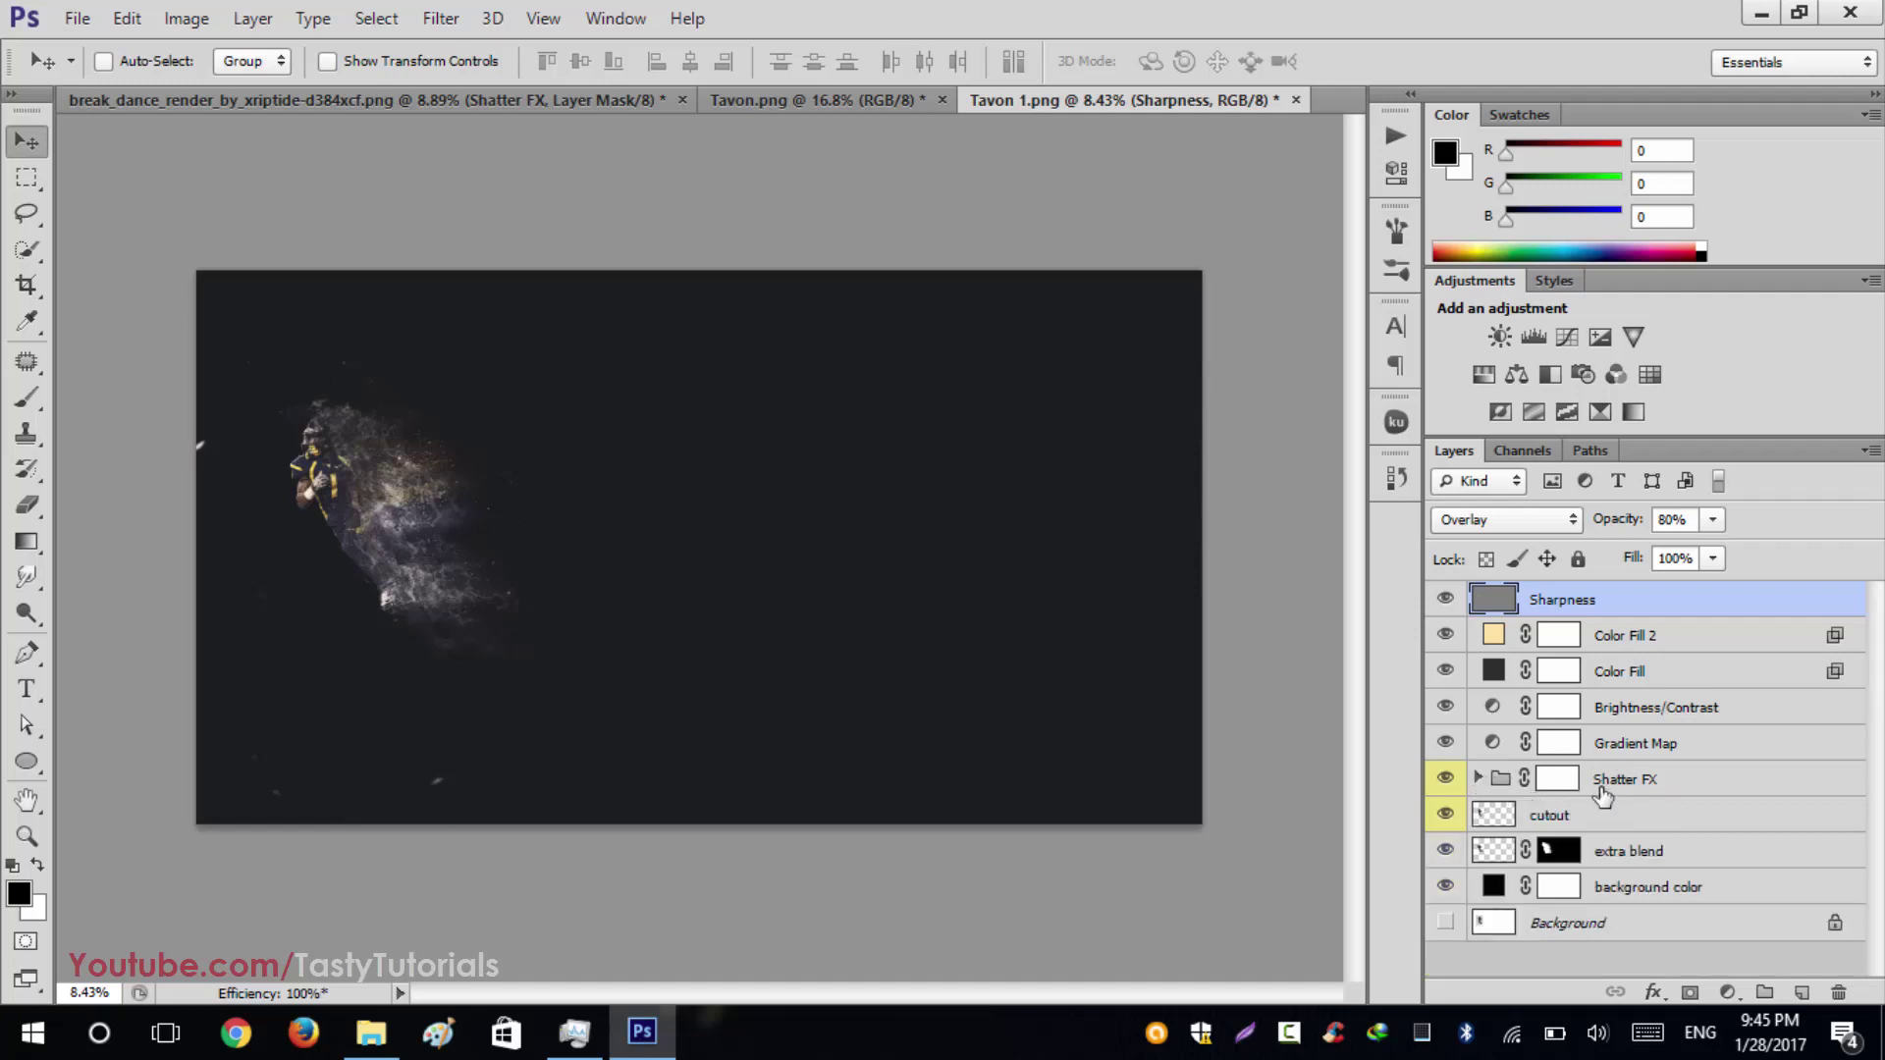
pyautogui.click(1644, 781)
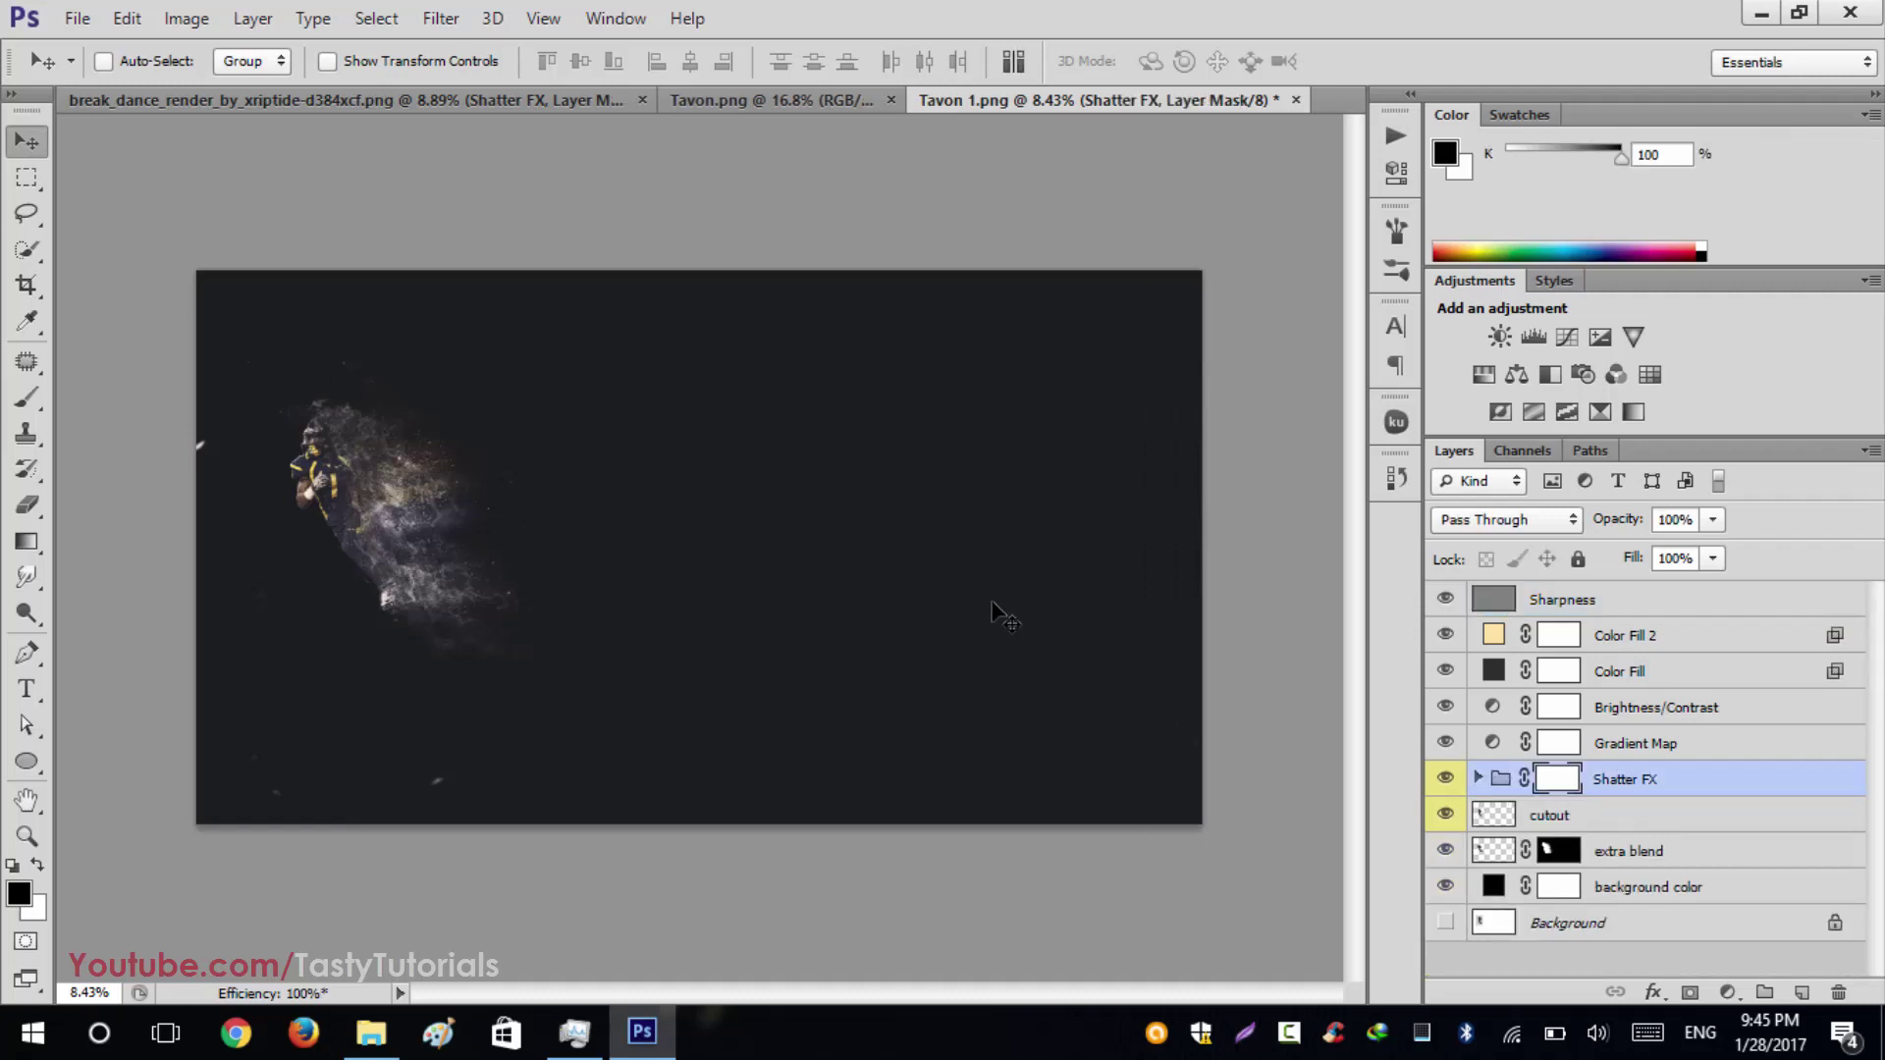
# Step: Crop the canvas closely around the player and his particles, trimming the empty dark area, and return to the Move tool
pyautogui.press('c')
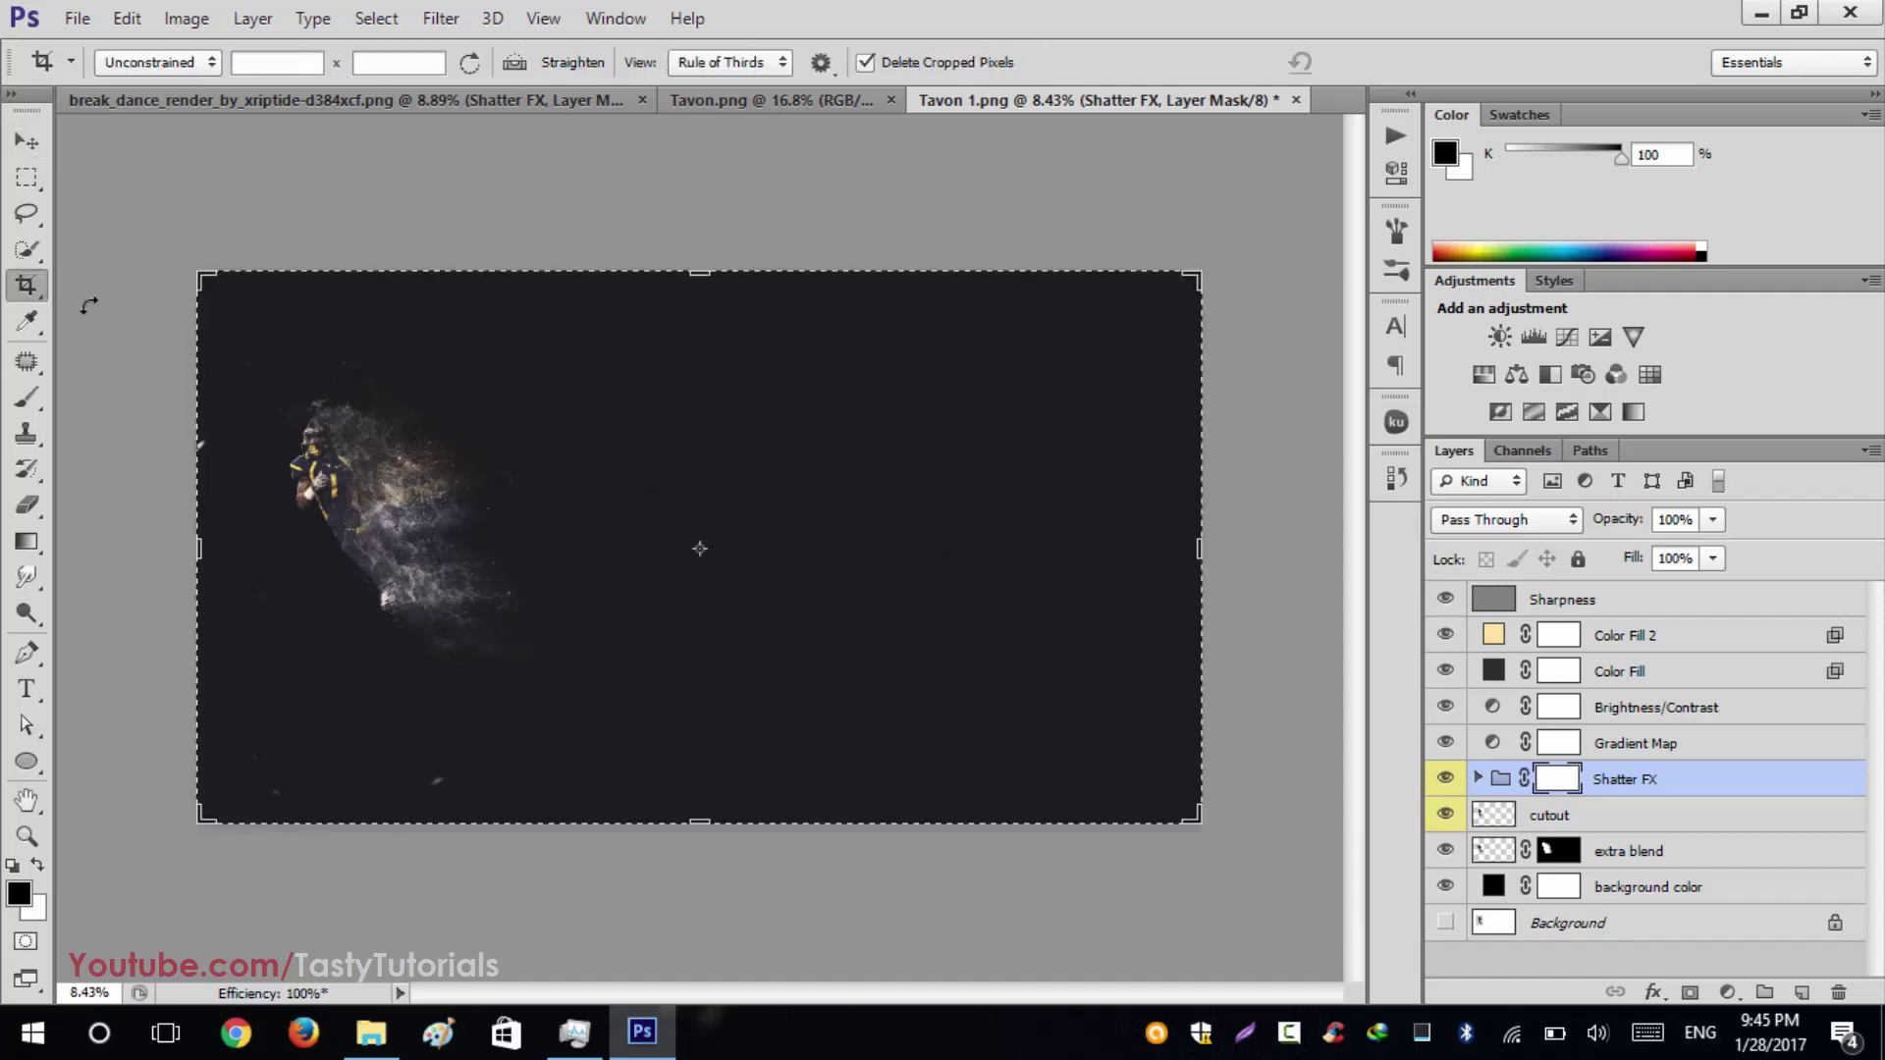
pyautogui.rightClick(26, 284)
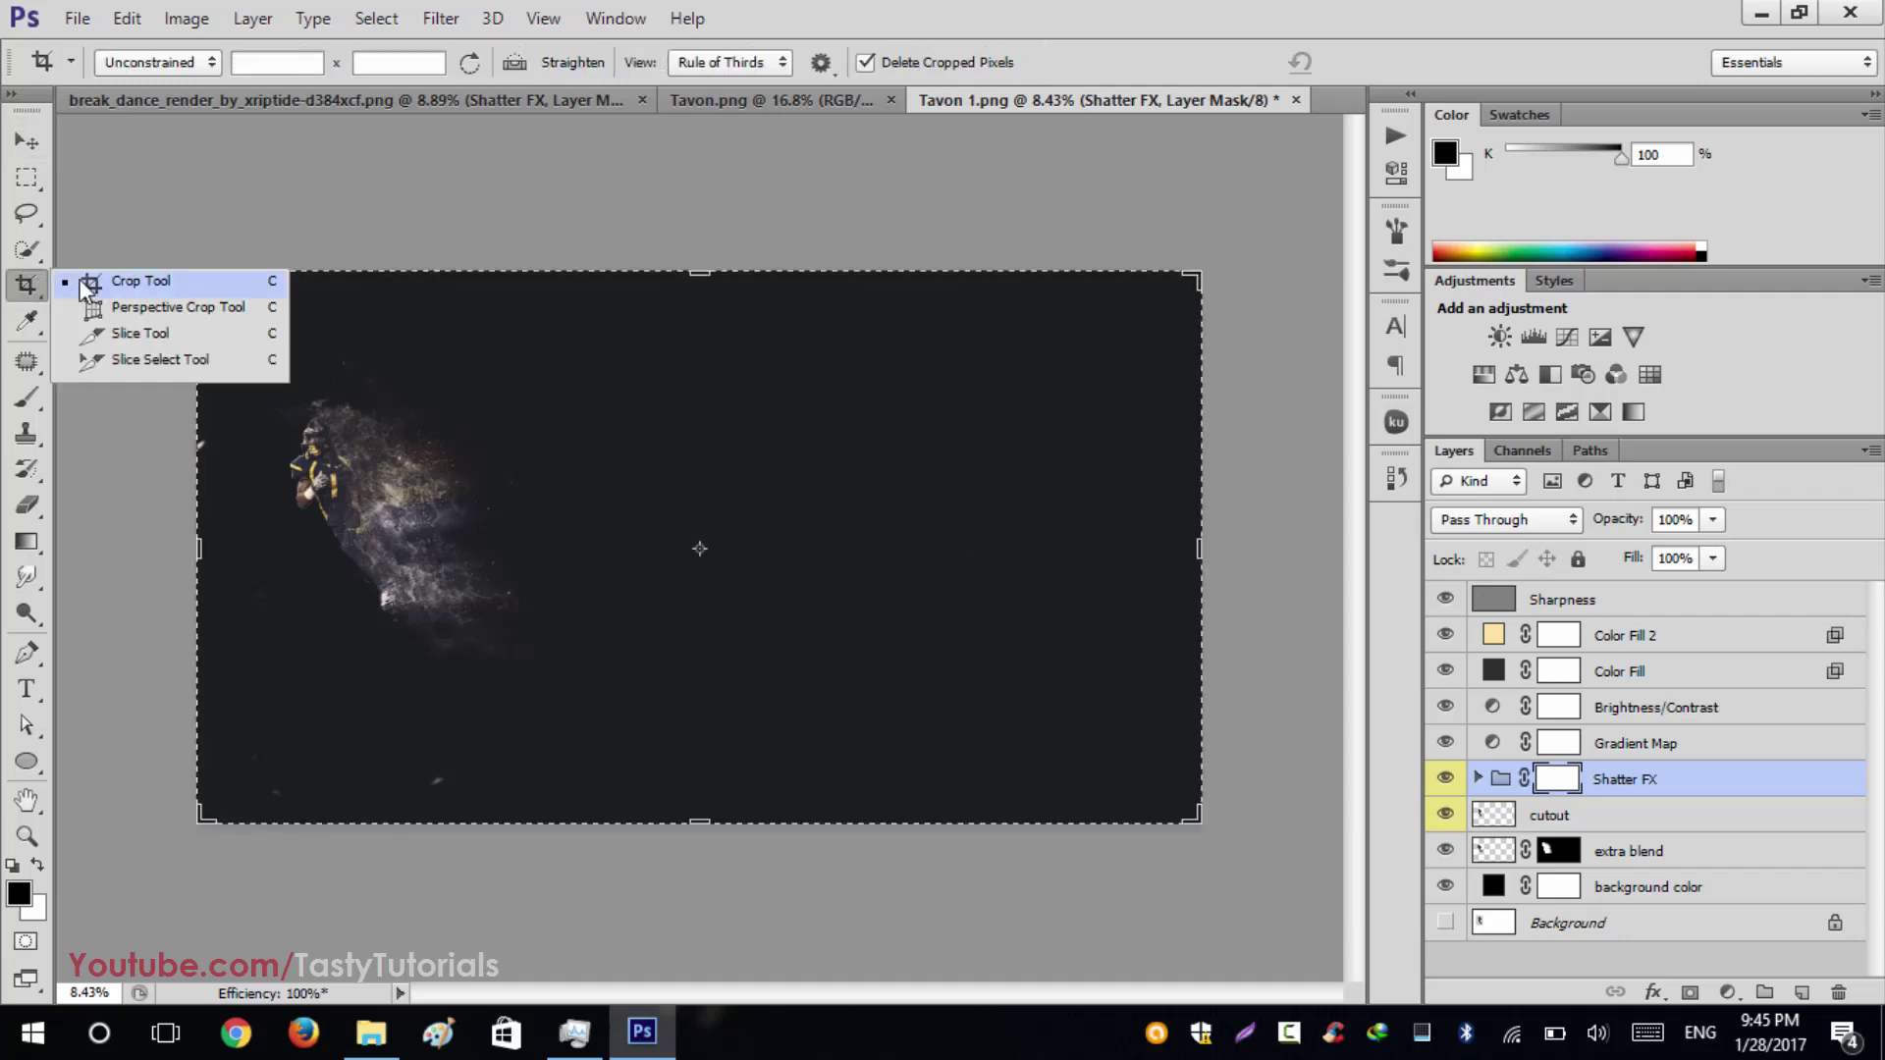
pyautogui.click(90, 285)
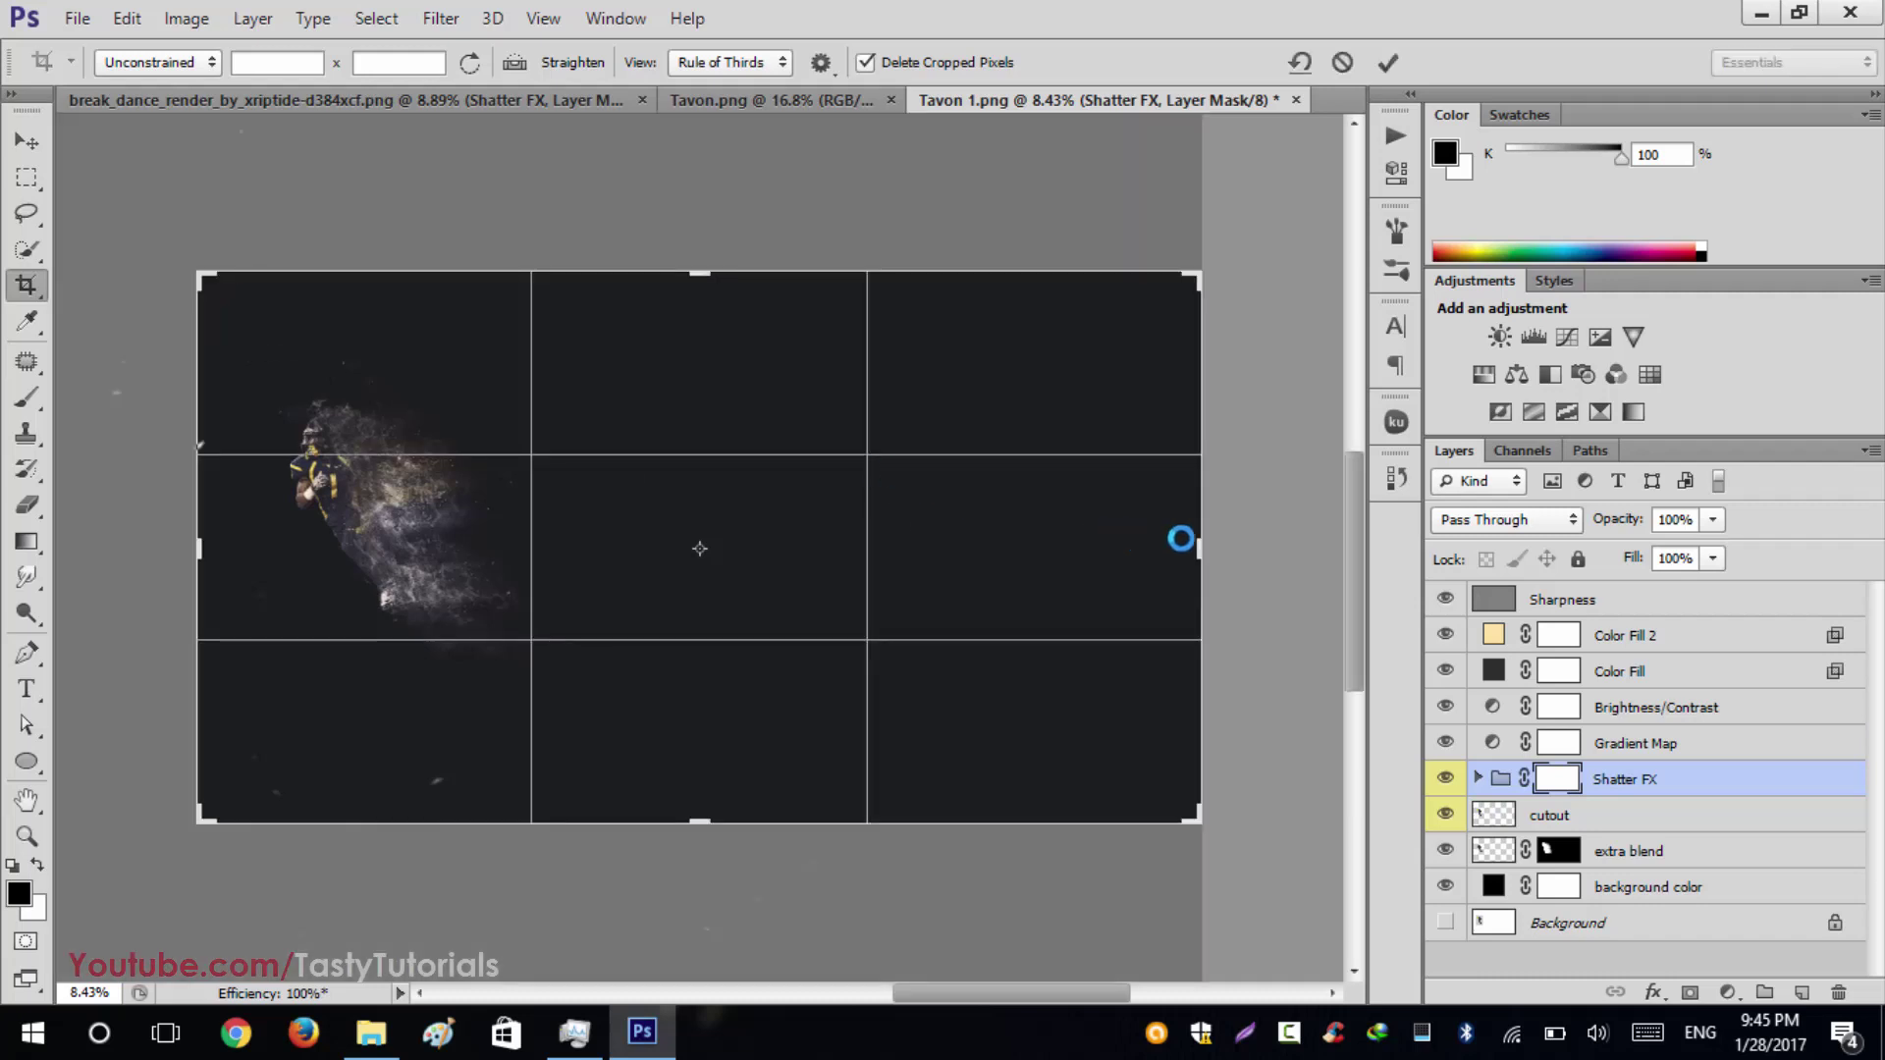
pyautogui.moveTo(1198, 548); pyautogui.dragTo(925, 550)
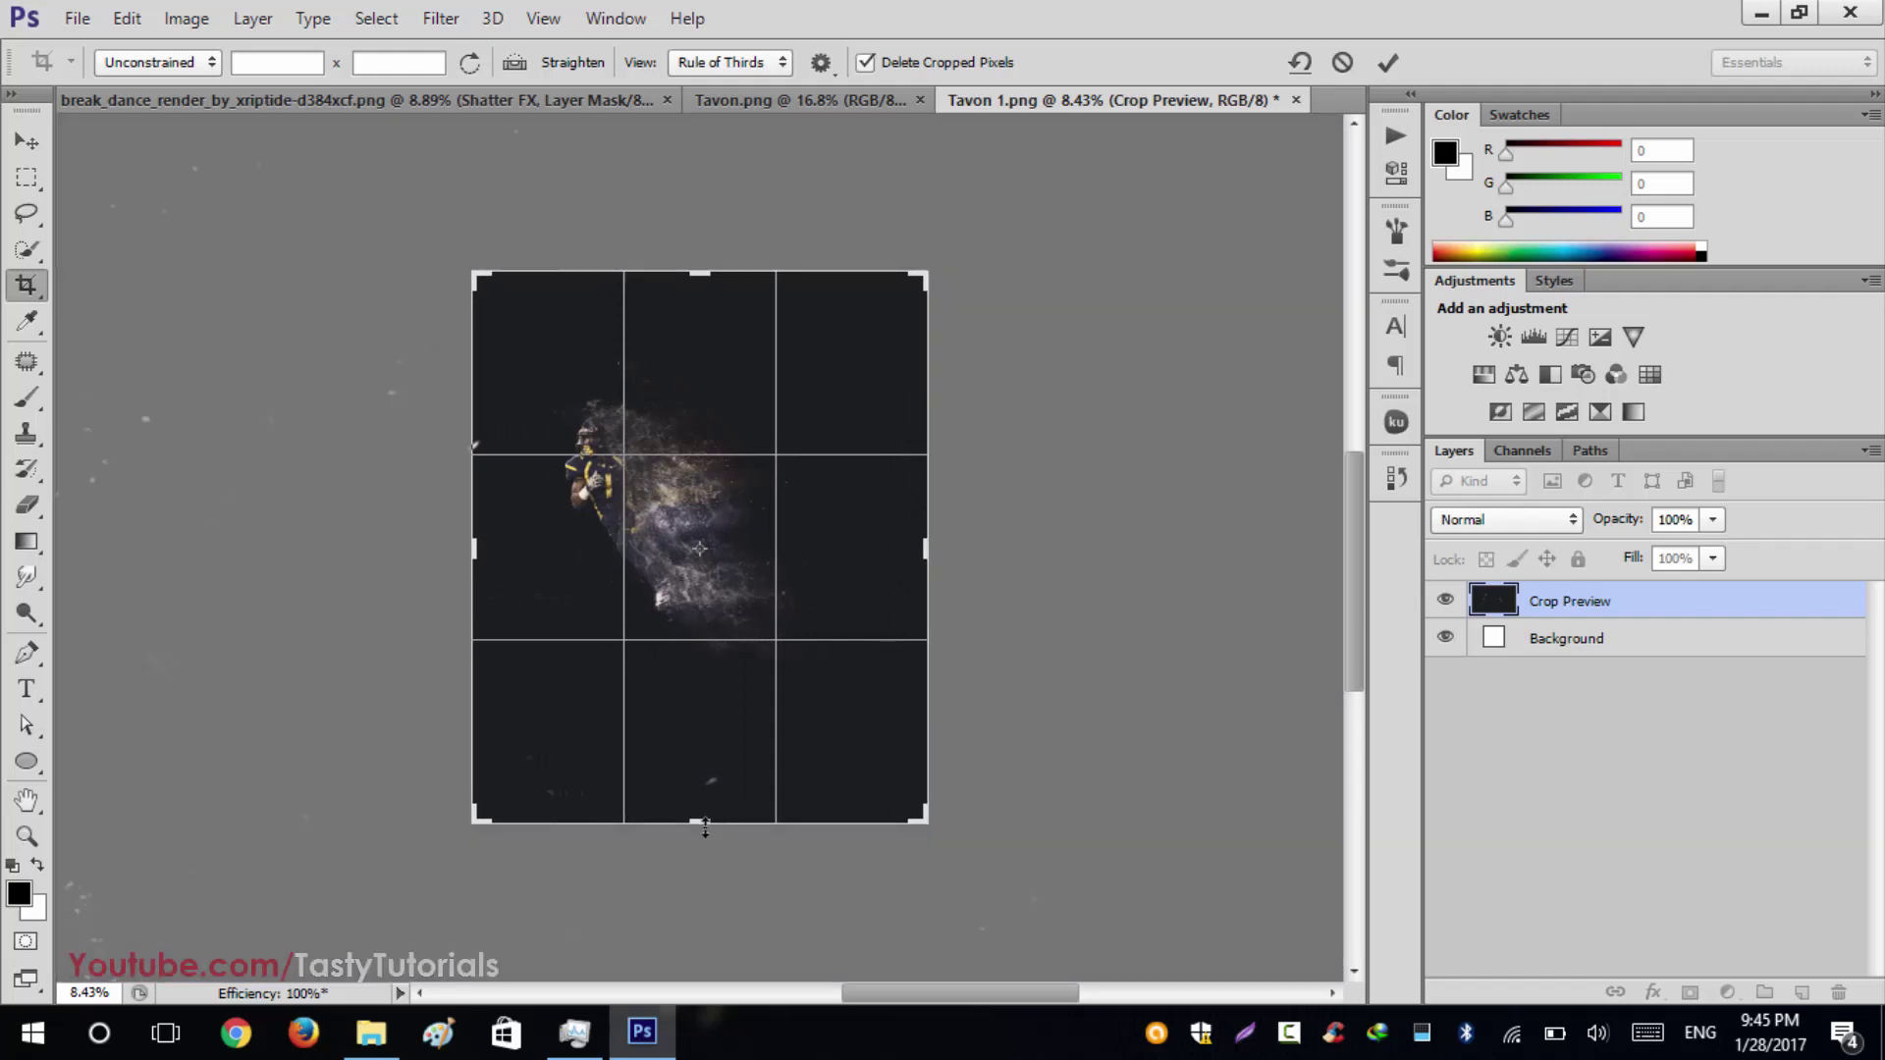
pyautogui.moveTo(705, 828); pyautogui.dragTo(707, 749)
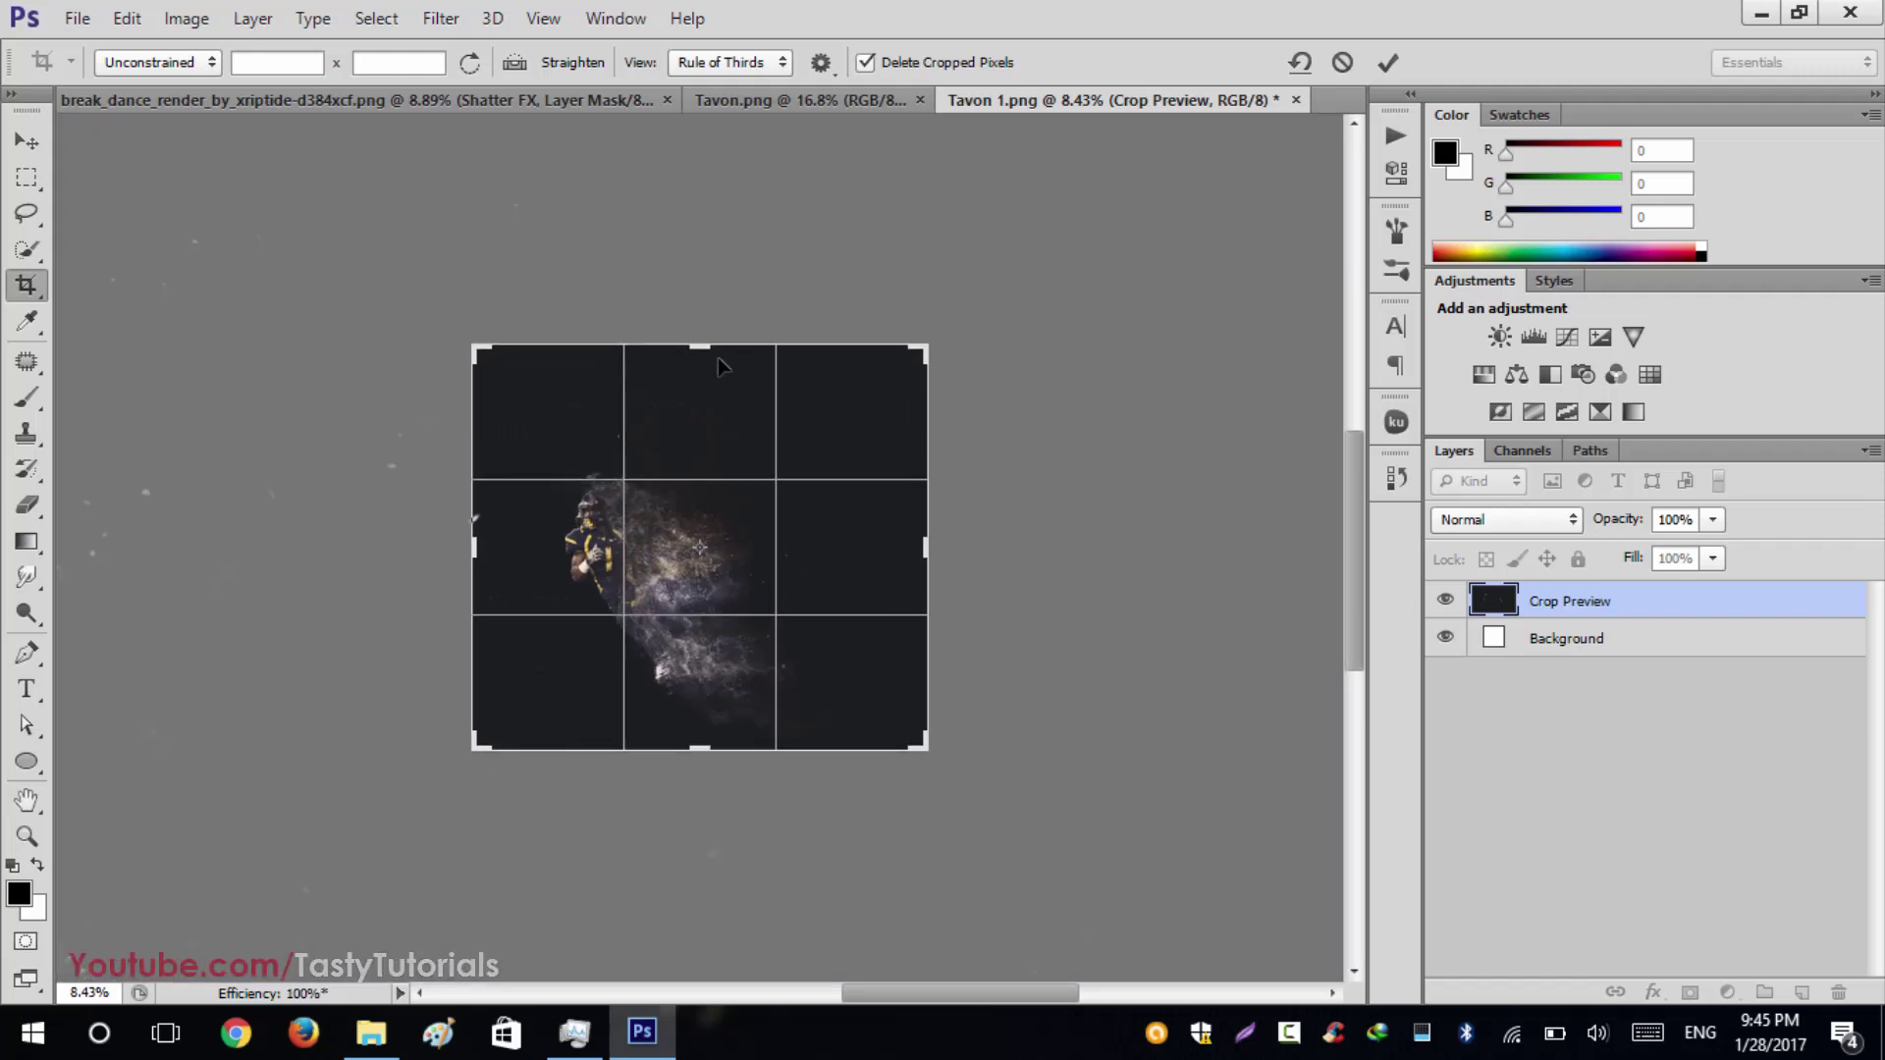
pyautogui.moveTo(707, 346); pyautogui.dragTo(698, 385)
pyautogui.moveTo(927, 555); pyautogui.dragTo(960, 551)
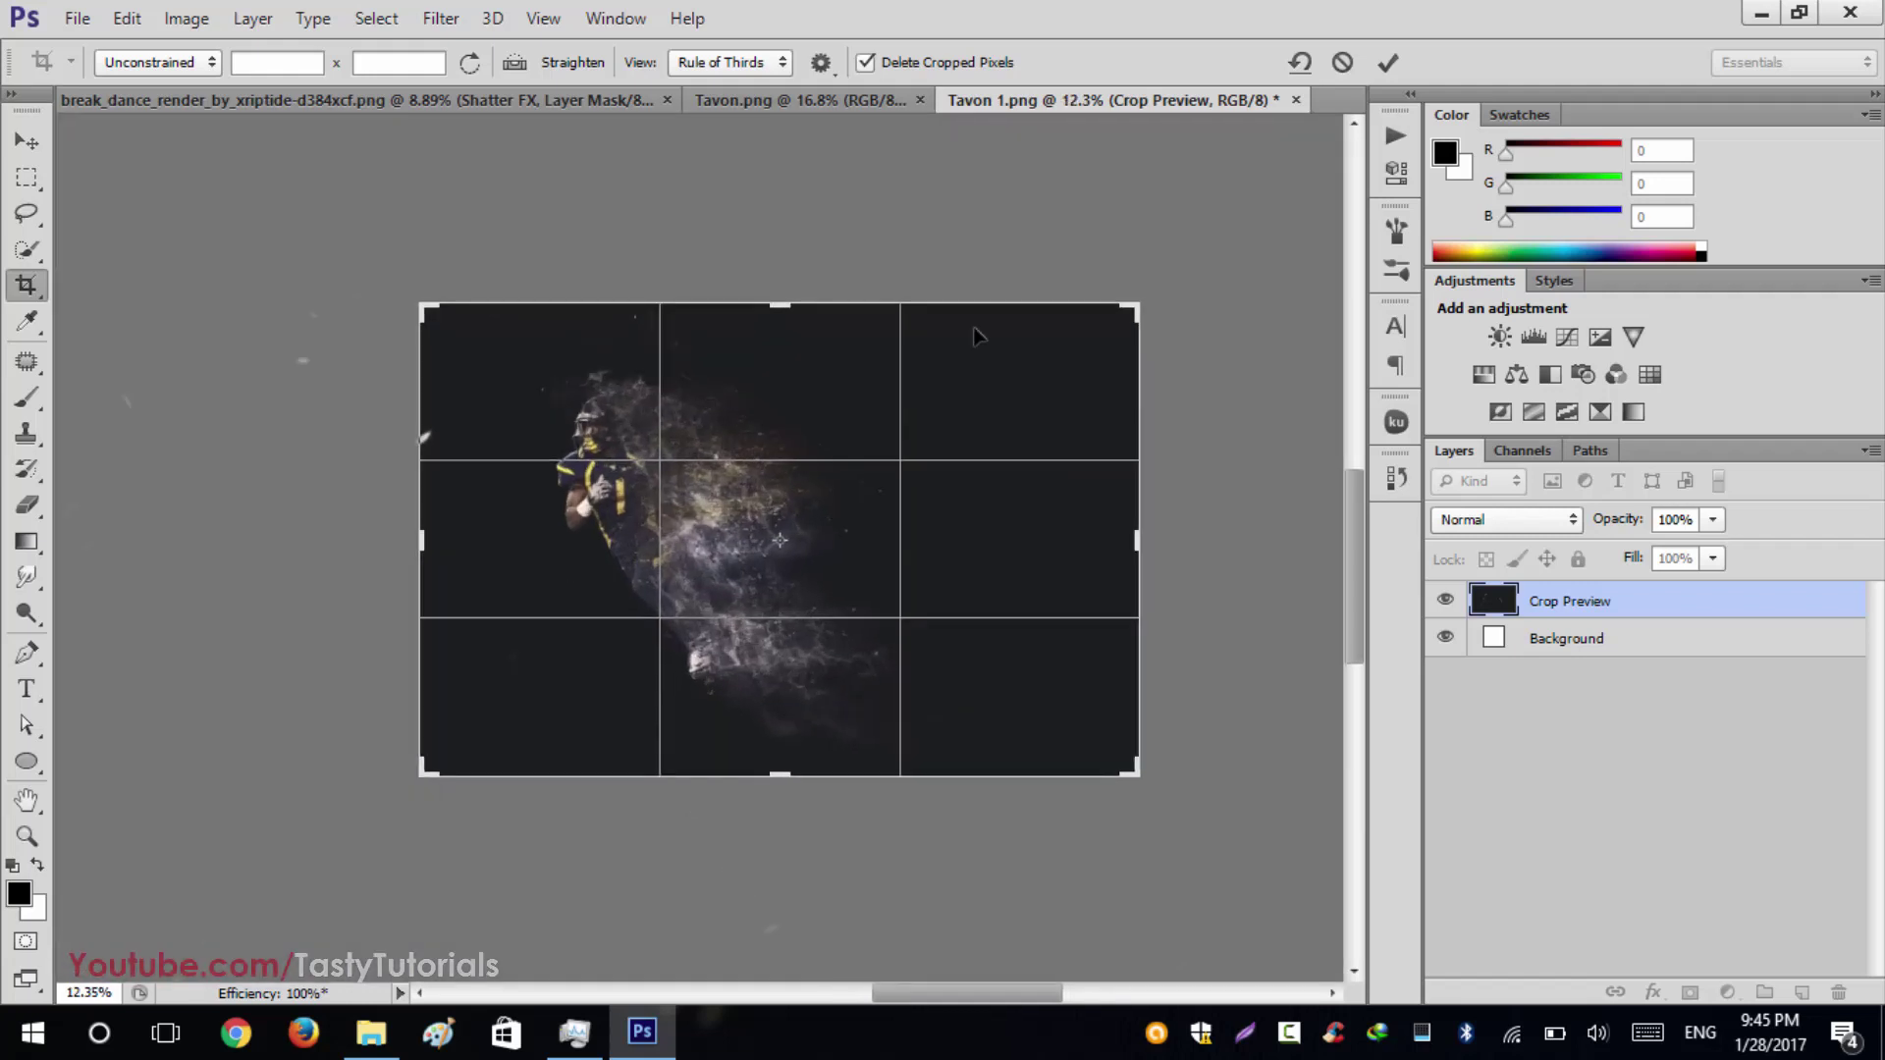
pyautogui.press('Return')
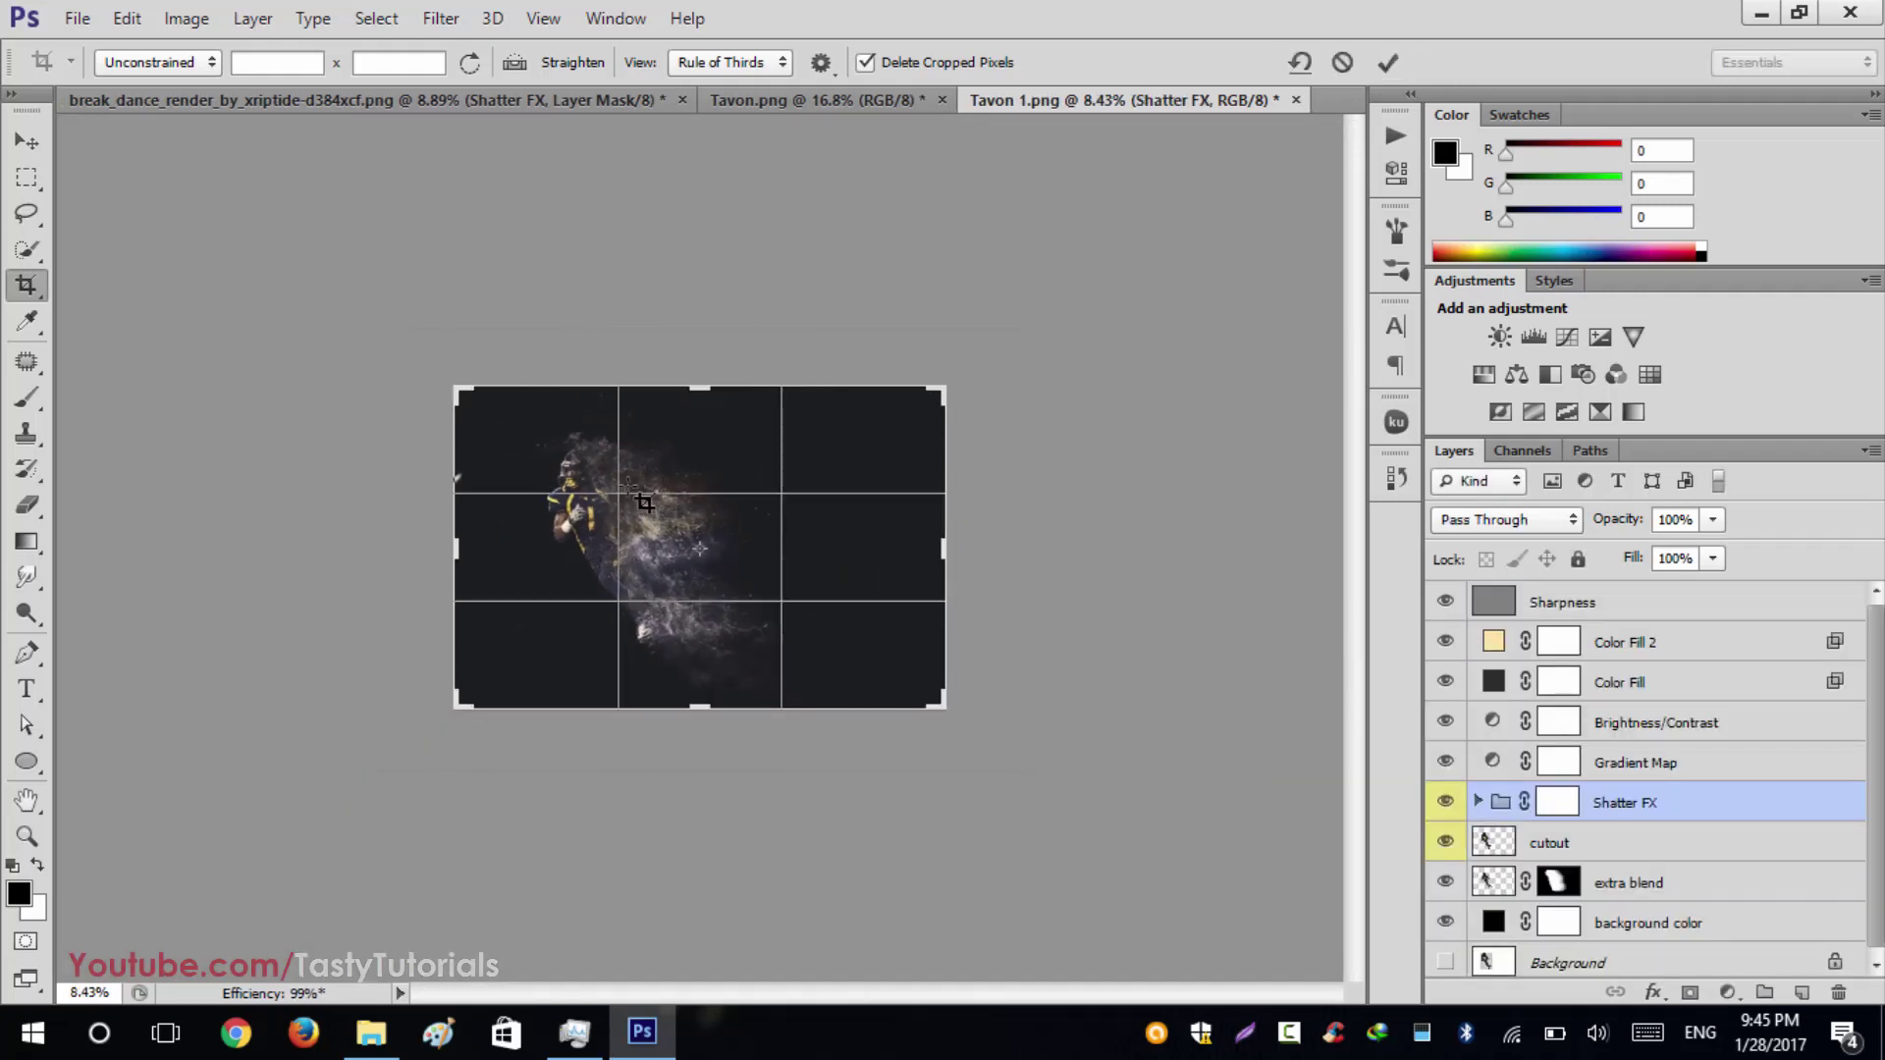
pyautogui.click(537, 538)
pyautogui.scroll(-2, 530, 471)
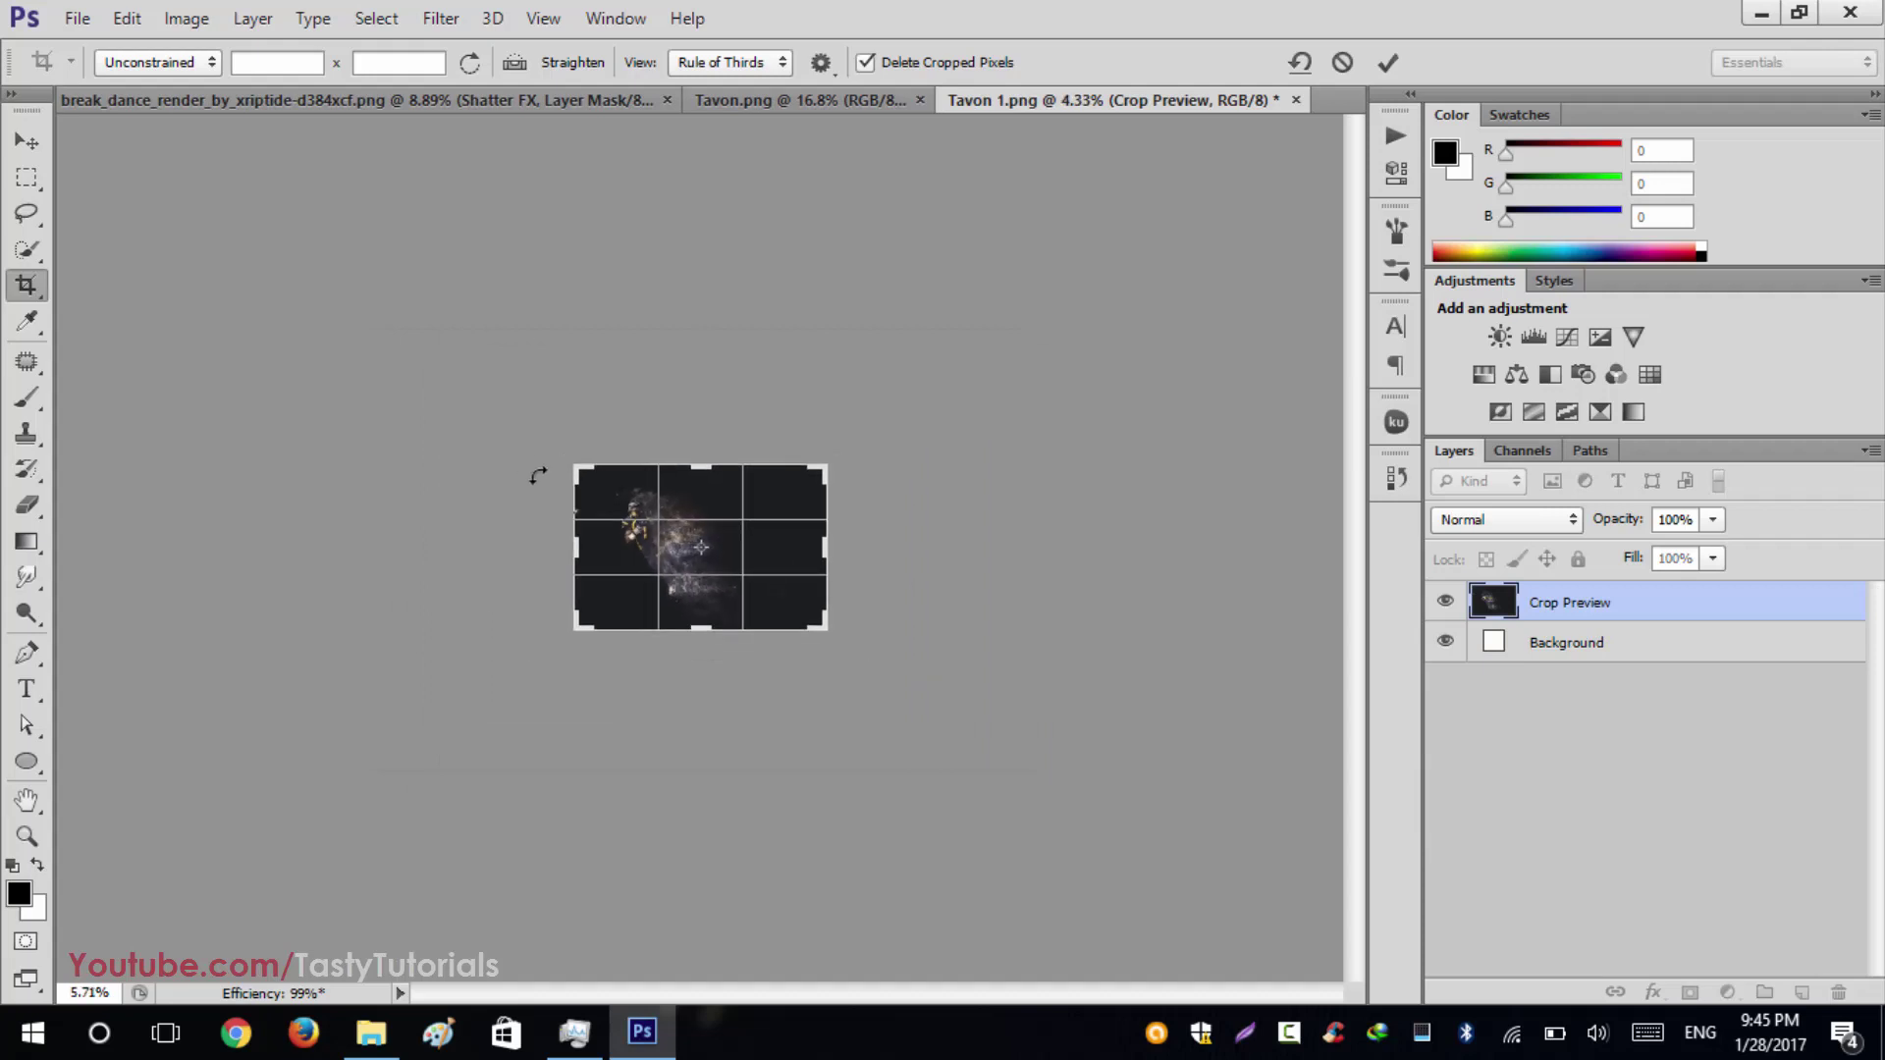
pyautogui.scroll(2, 989, 315)
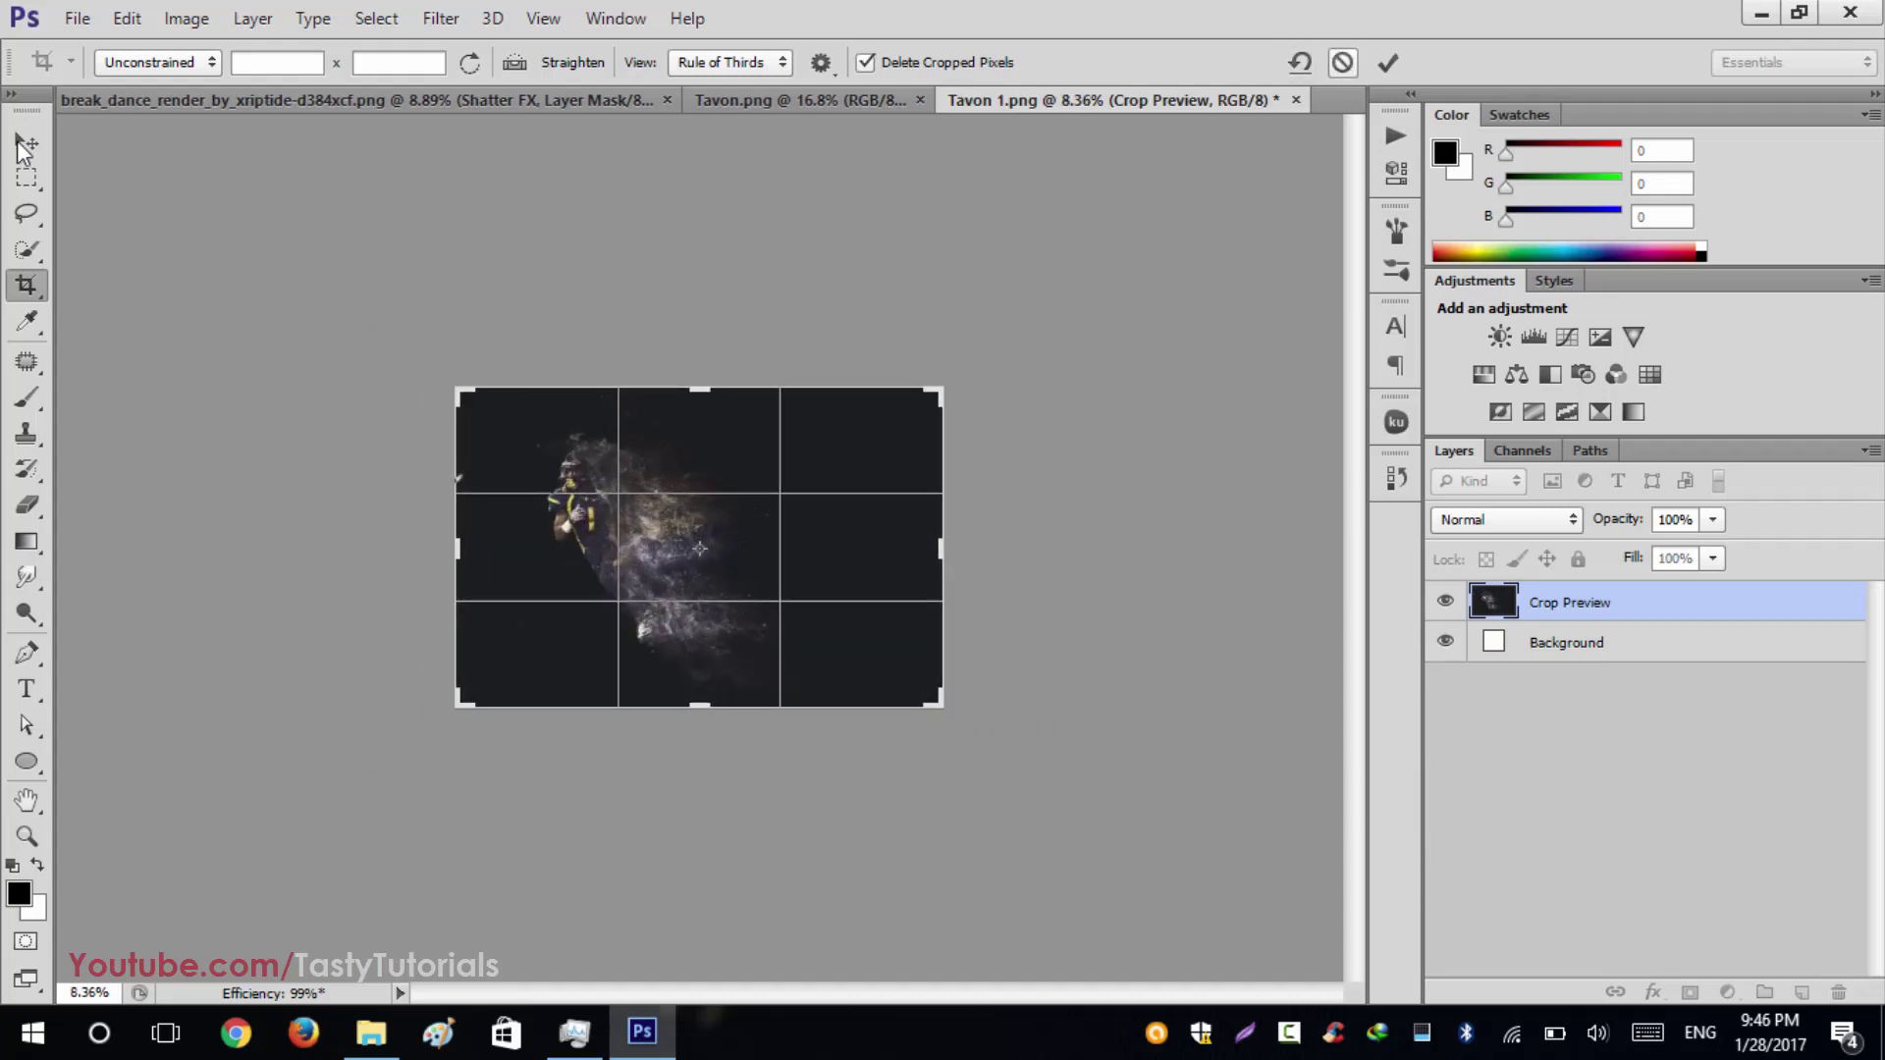
pyautogui.click(26, 142)
# Step: Hide the Color Fill layer directly above the Brightness/Contrast adjustment
pyautogui.scroll(3, 599, 577)
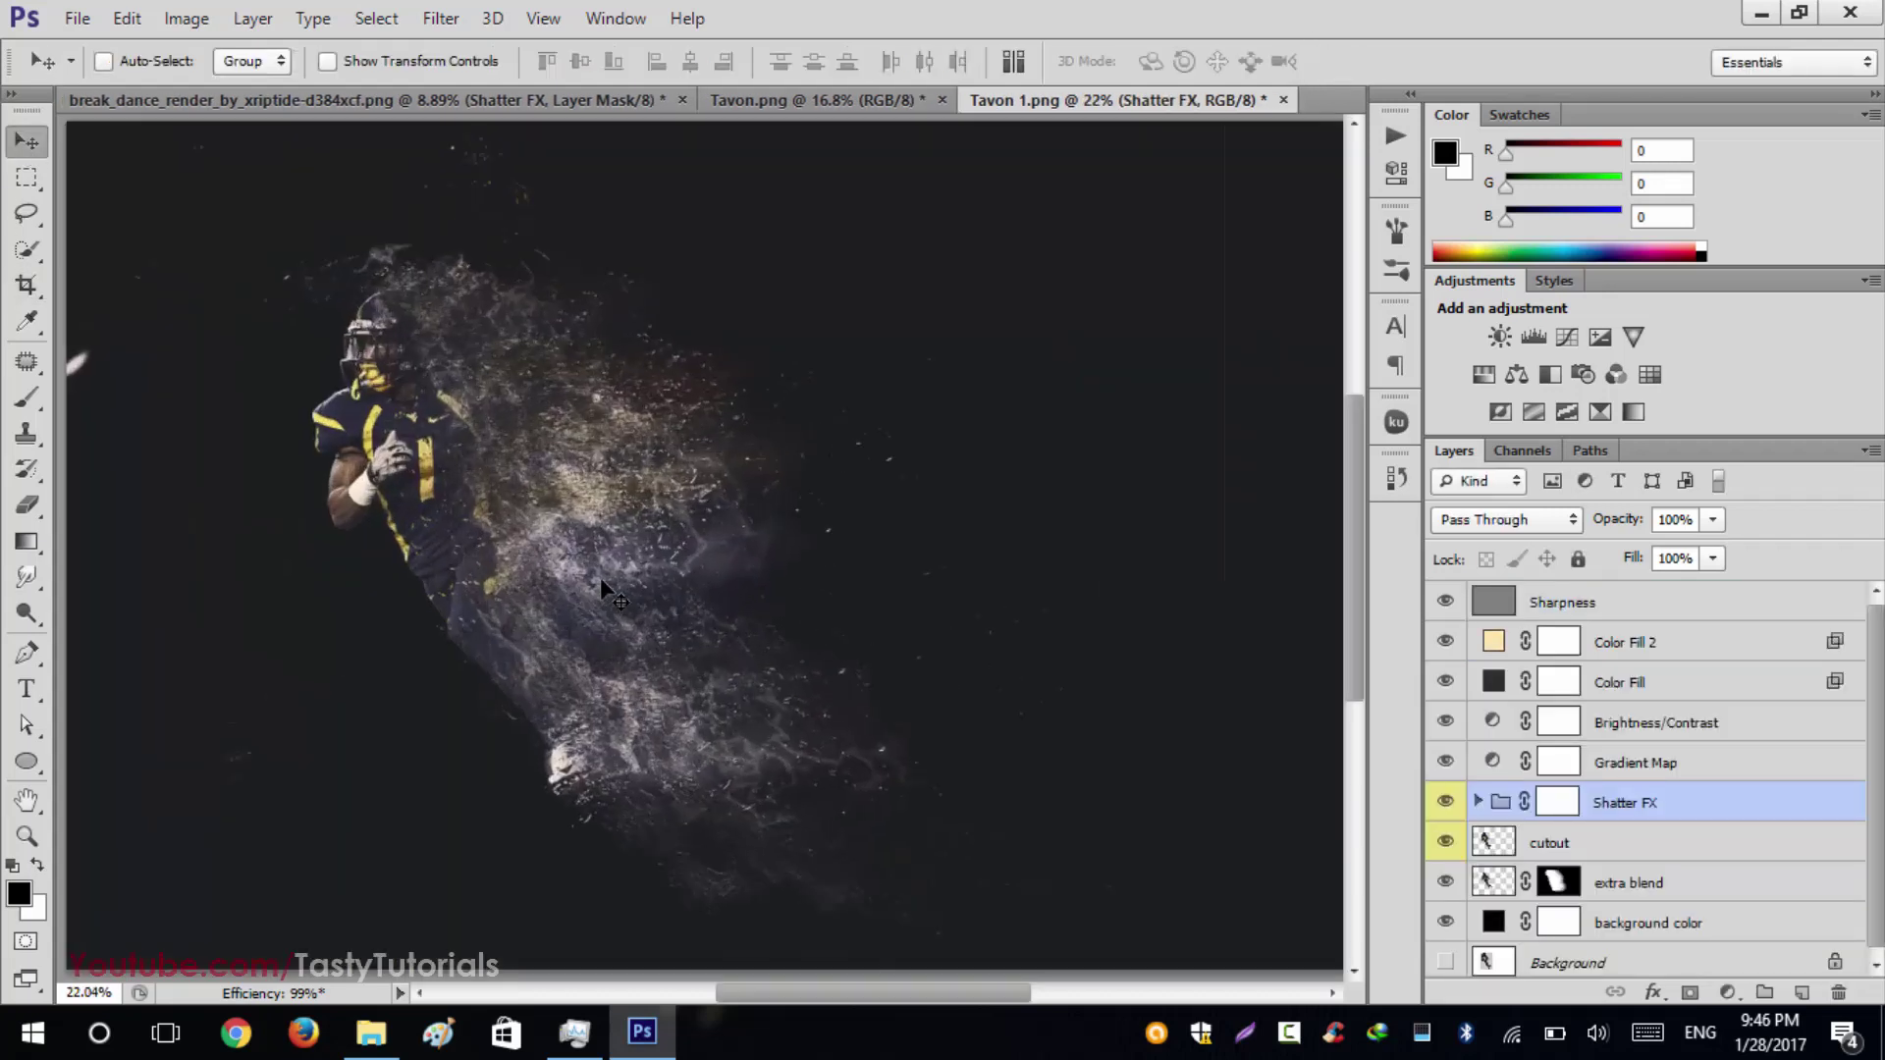
pyautogui.scroll(1, 602, 583)
pyautogui.scroll(-3, 539, 560)
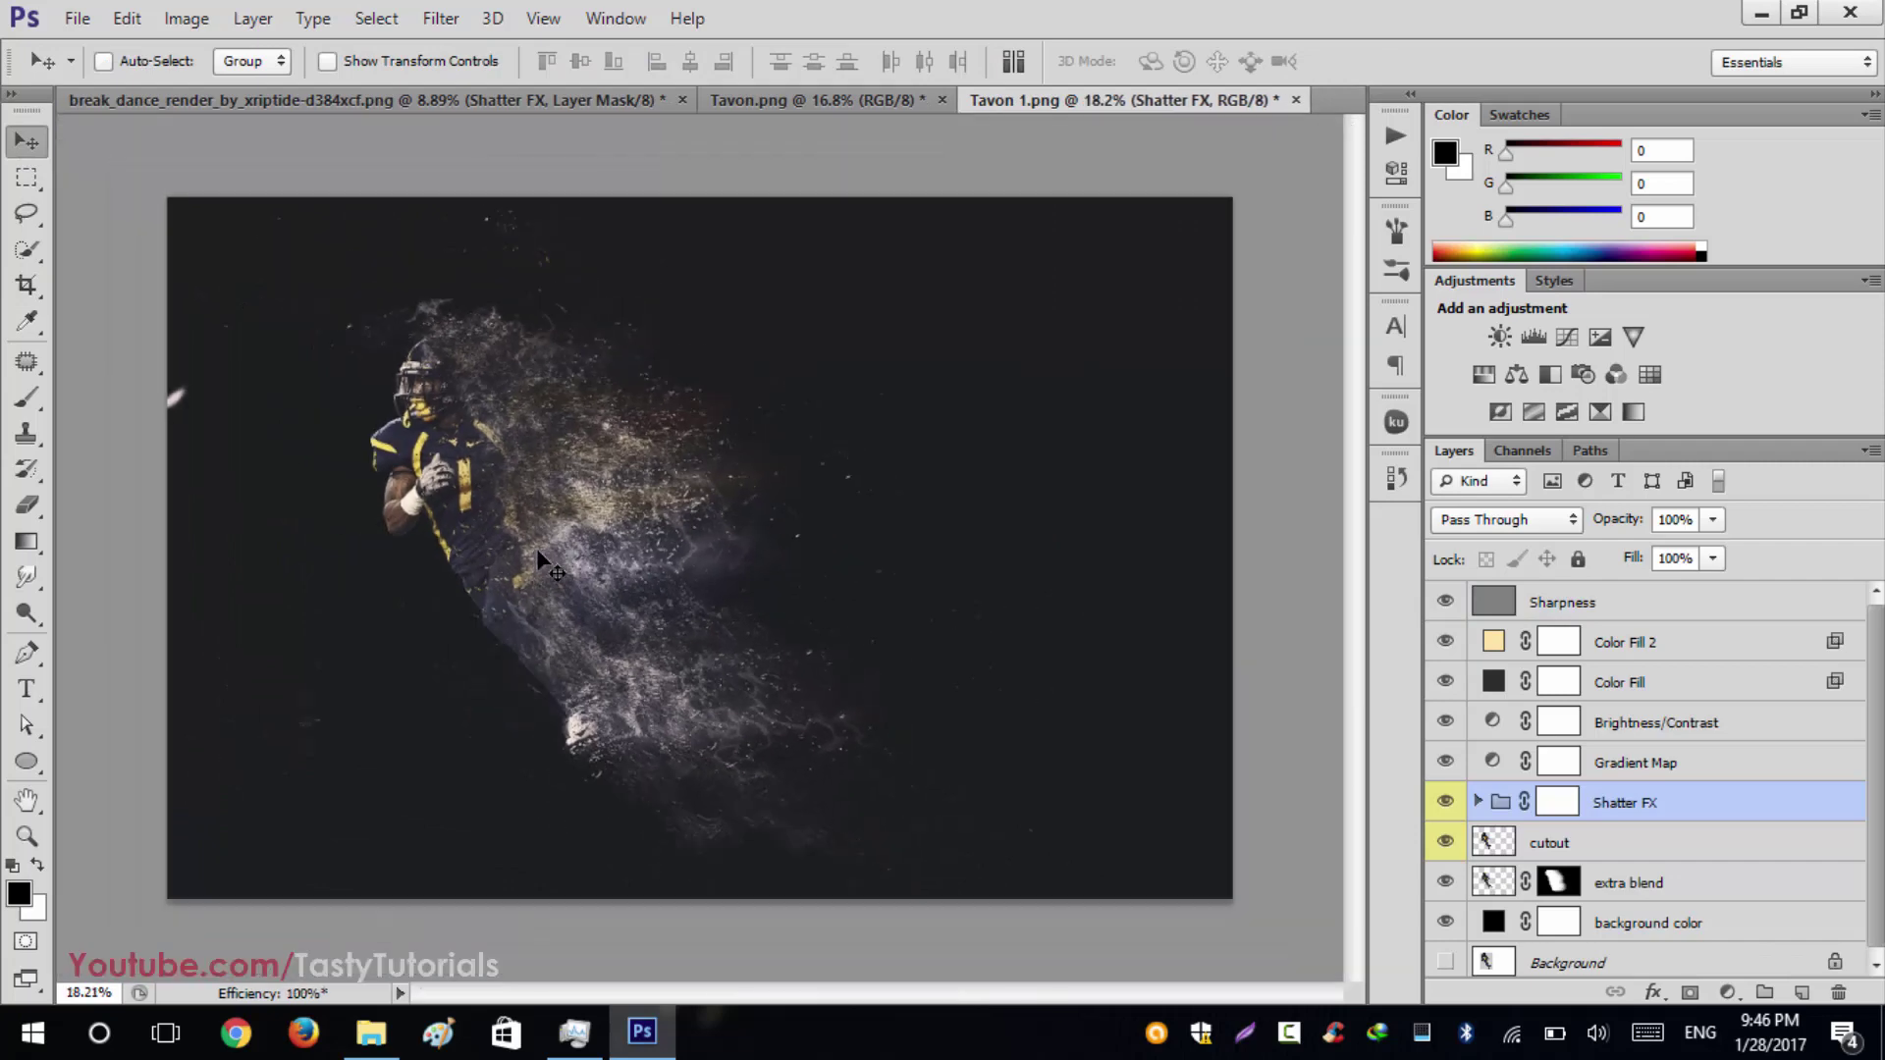
pyautogui.scroll(4, 687, 491)
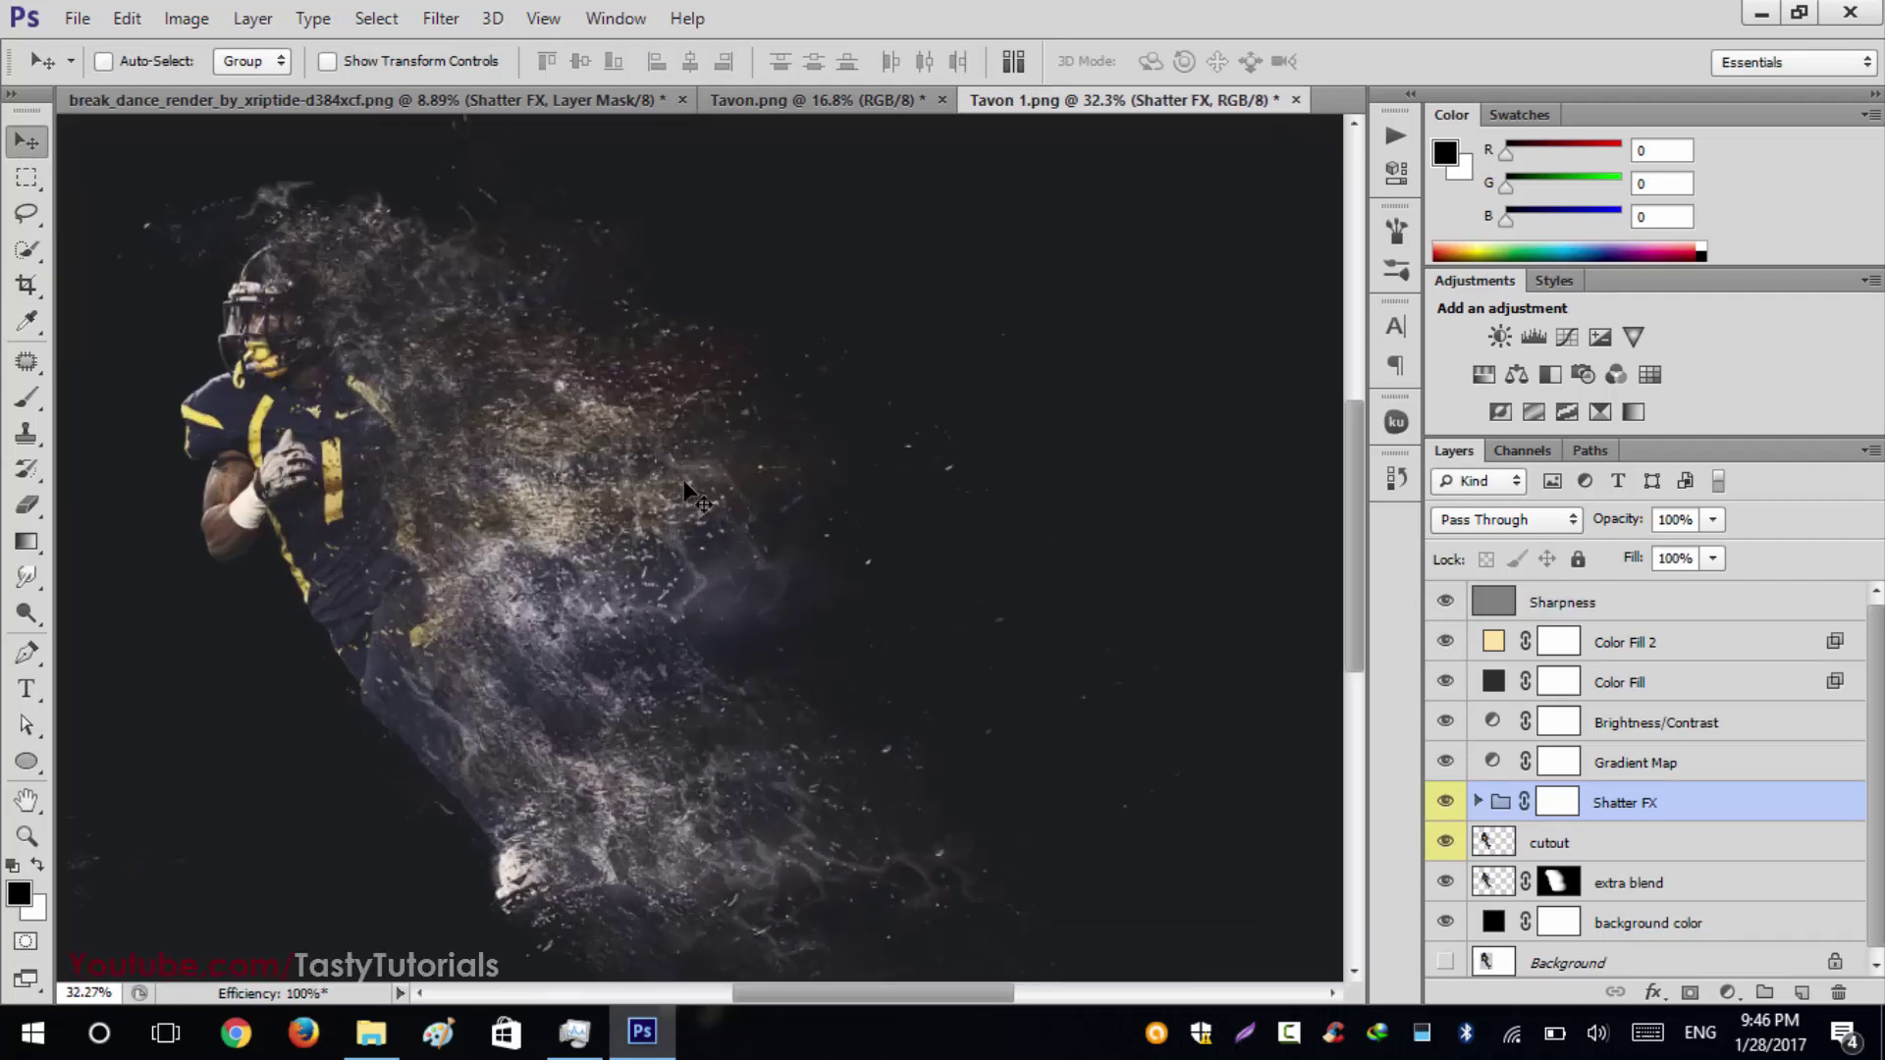
pyautogui.scroll(-3, 674, 495)
pyautogui.scroll(-1, 644, 506)
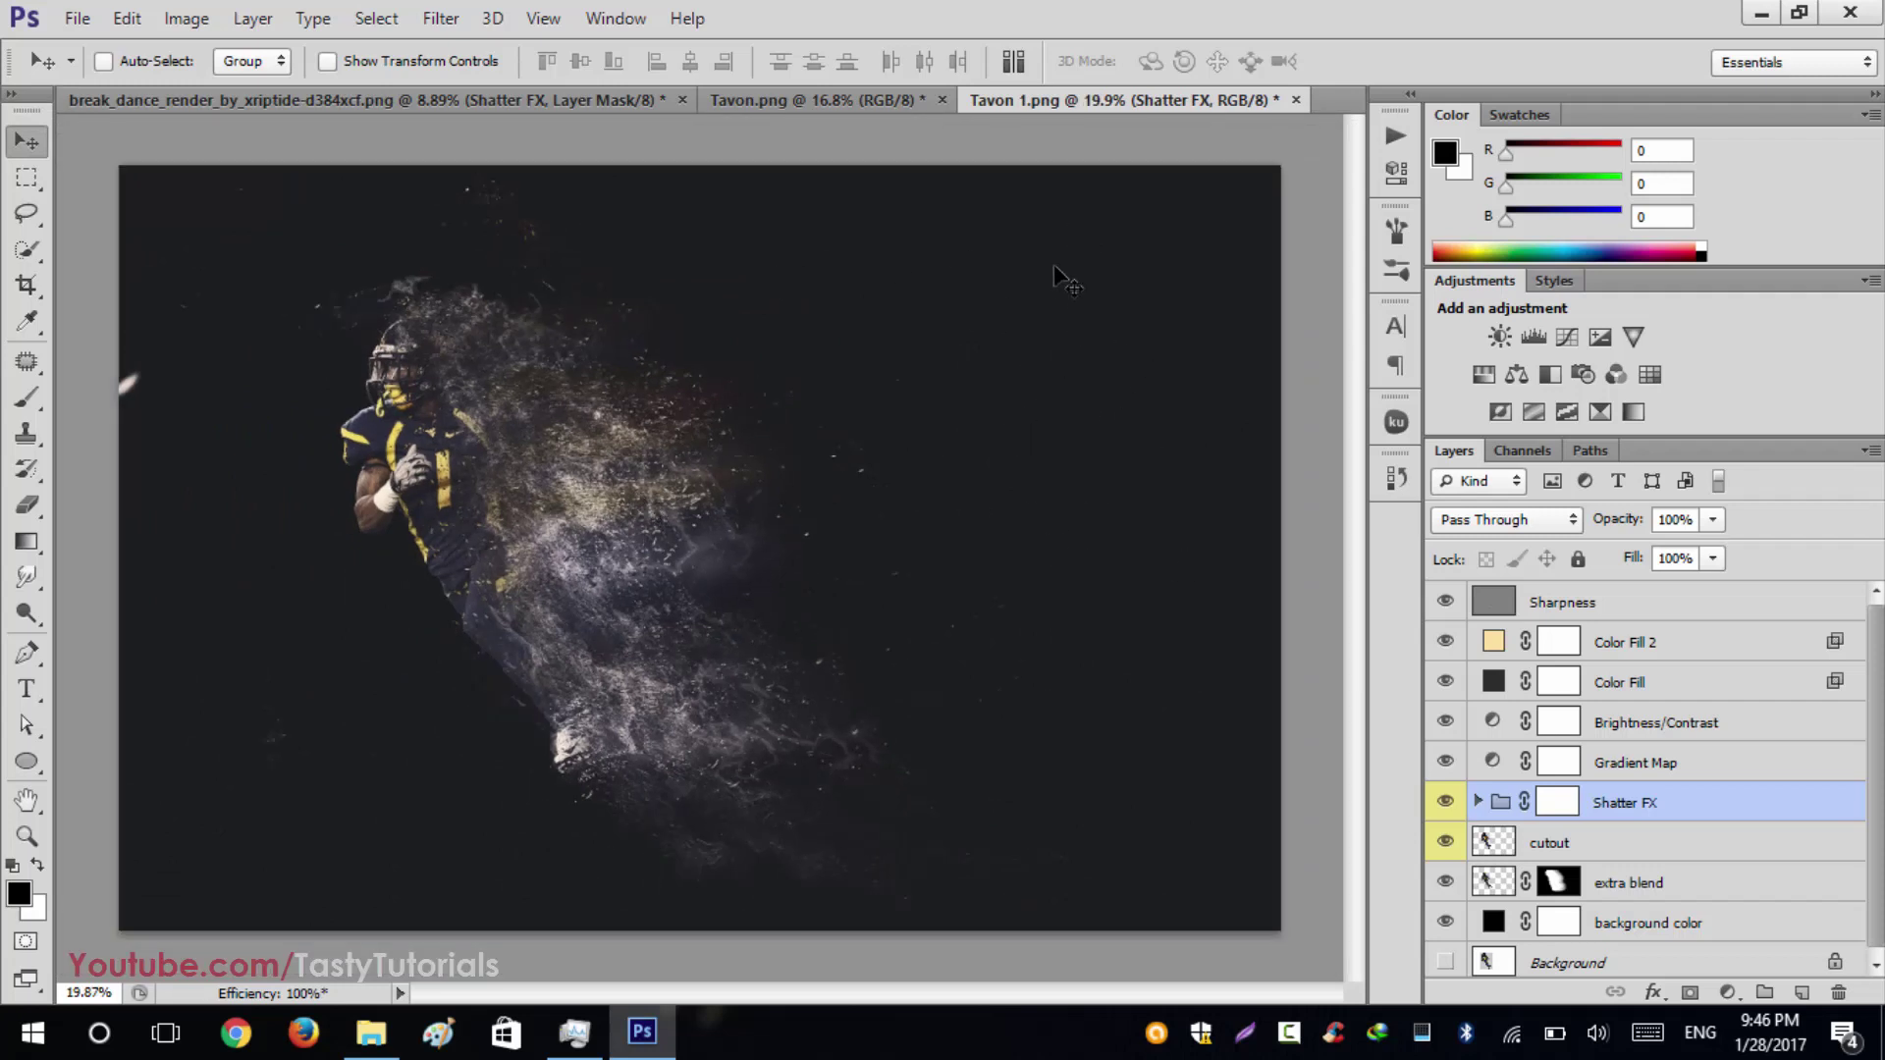
pyautogui.click(1659, 689)
pyautogui.click(1445, 682)
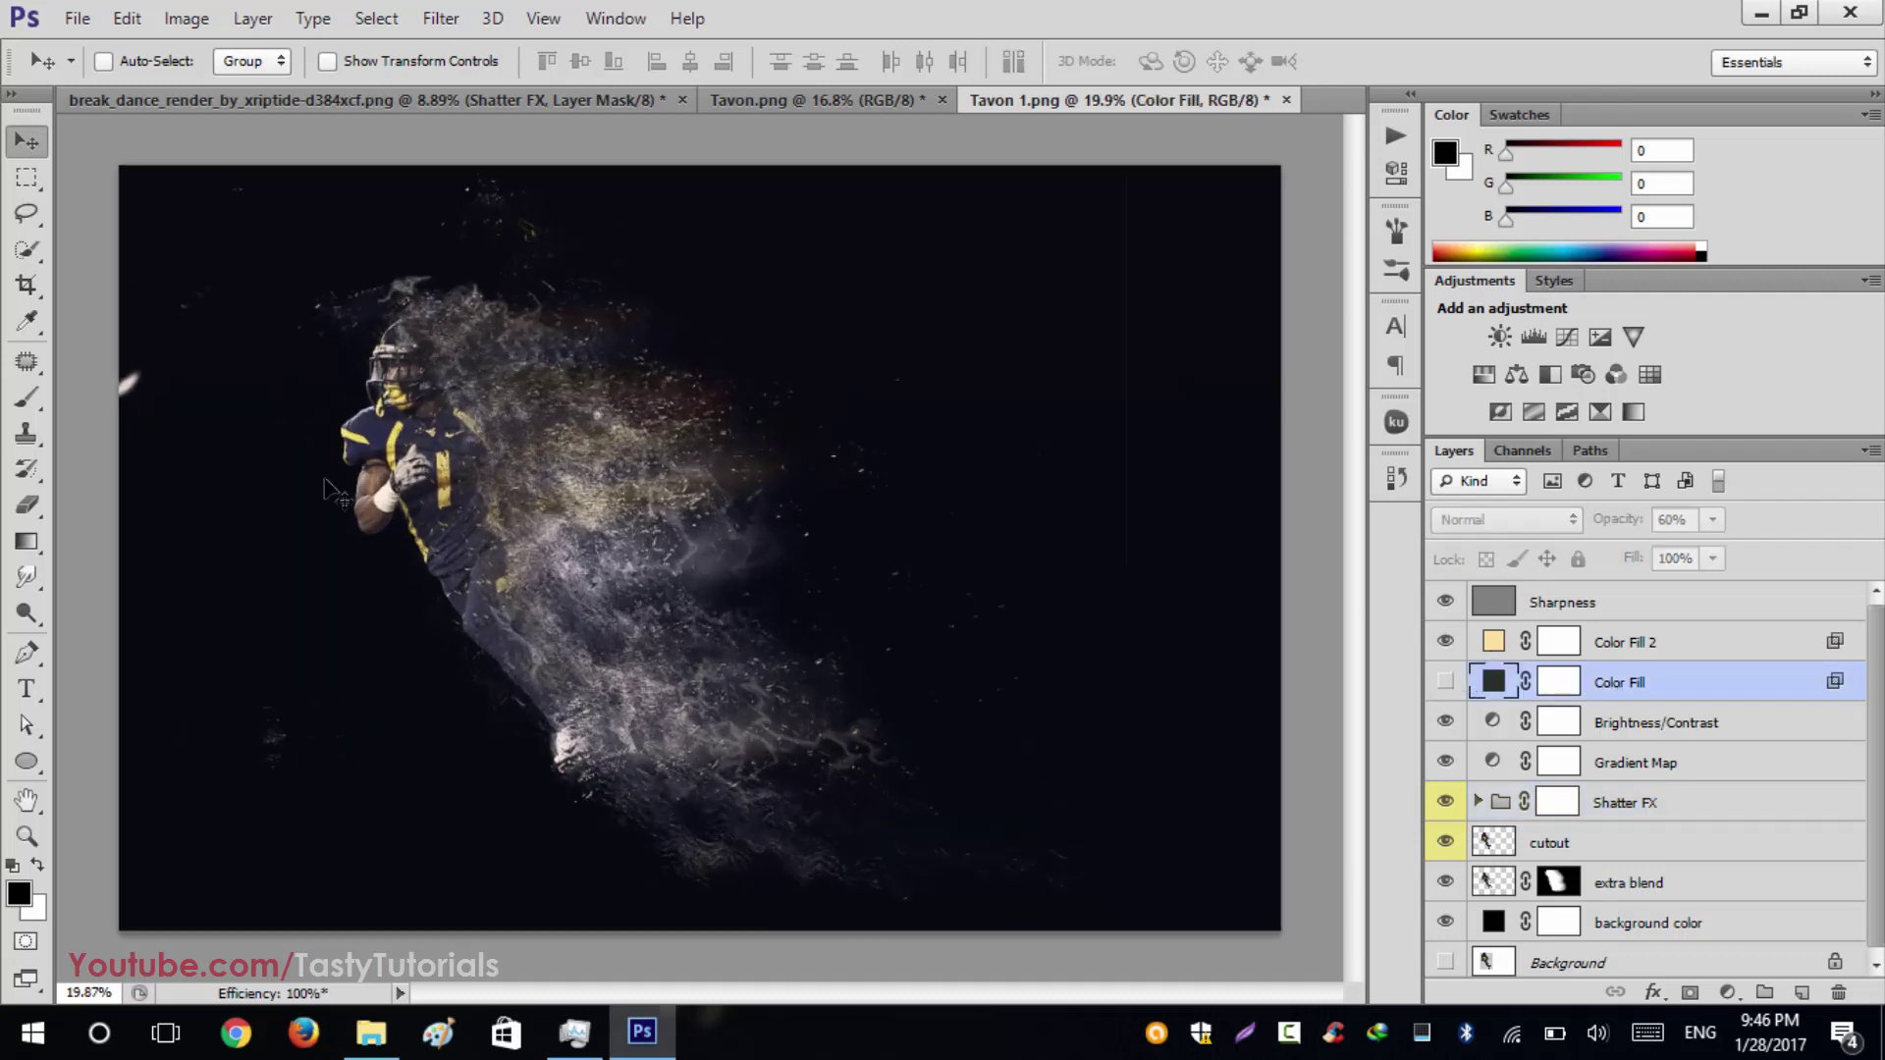
pyautogui.scroll(-2, 483, 618)
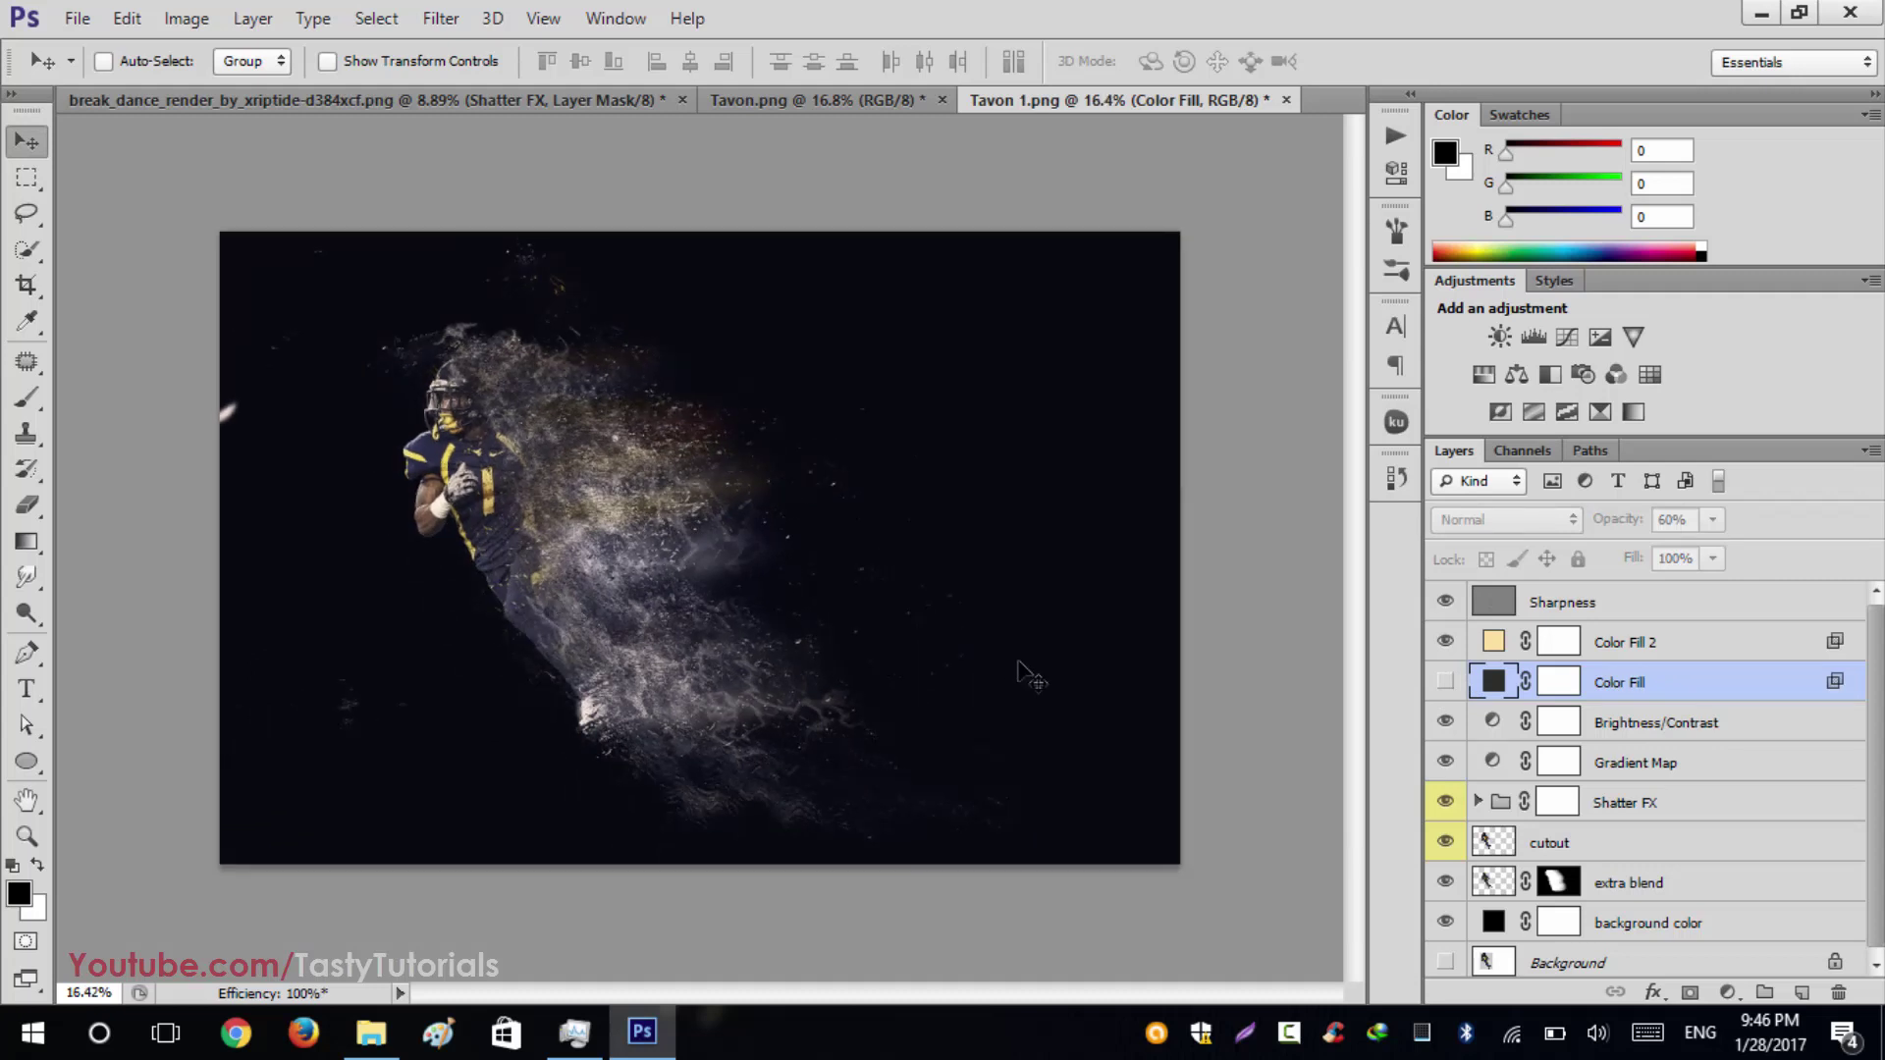
# Step: Compare the image with and without the Brightness/Contrast layer, the Gradient Map layer and the Shatter FX group, leaving all of them shown
pyautogui.scroll(-1, 1659, 751)
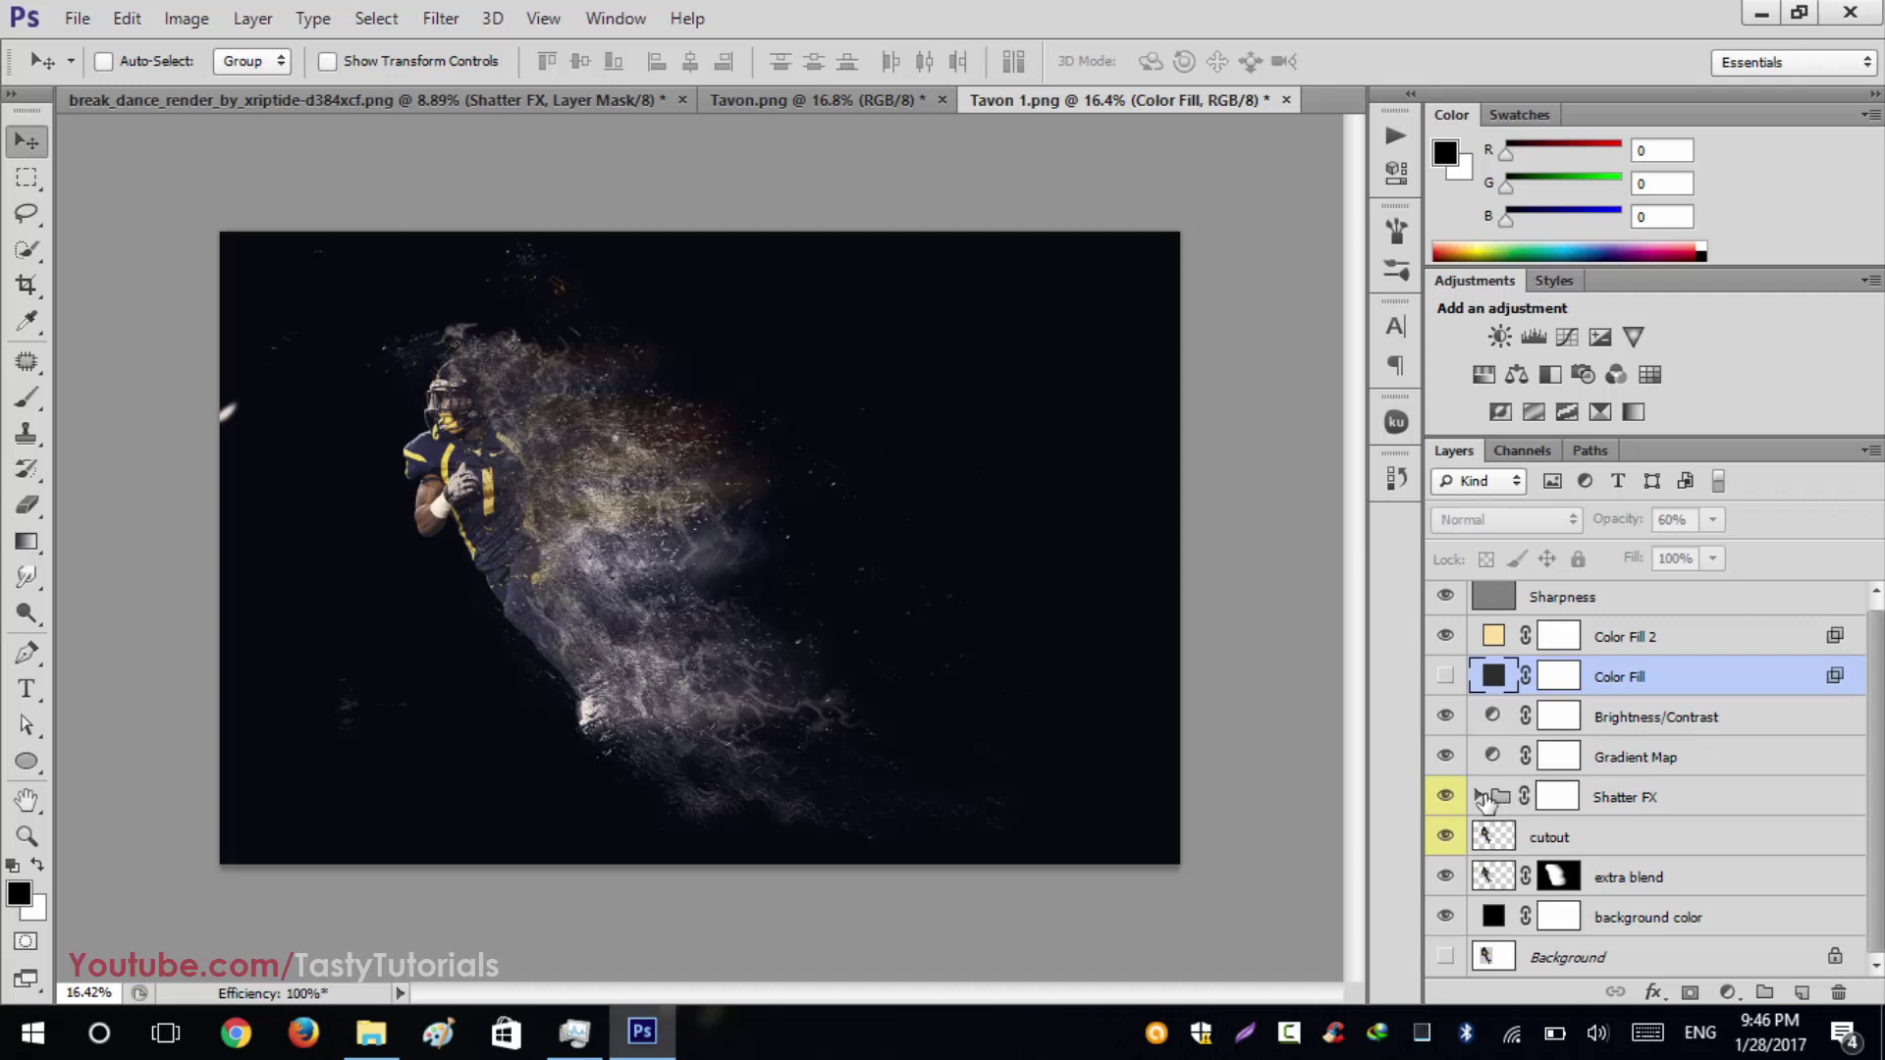
pyautogui.click(1444, 718)
pyautogui.click(1444, 718)
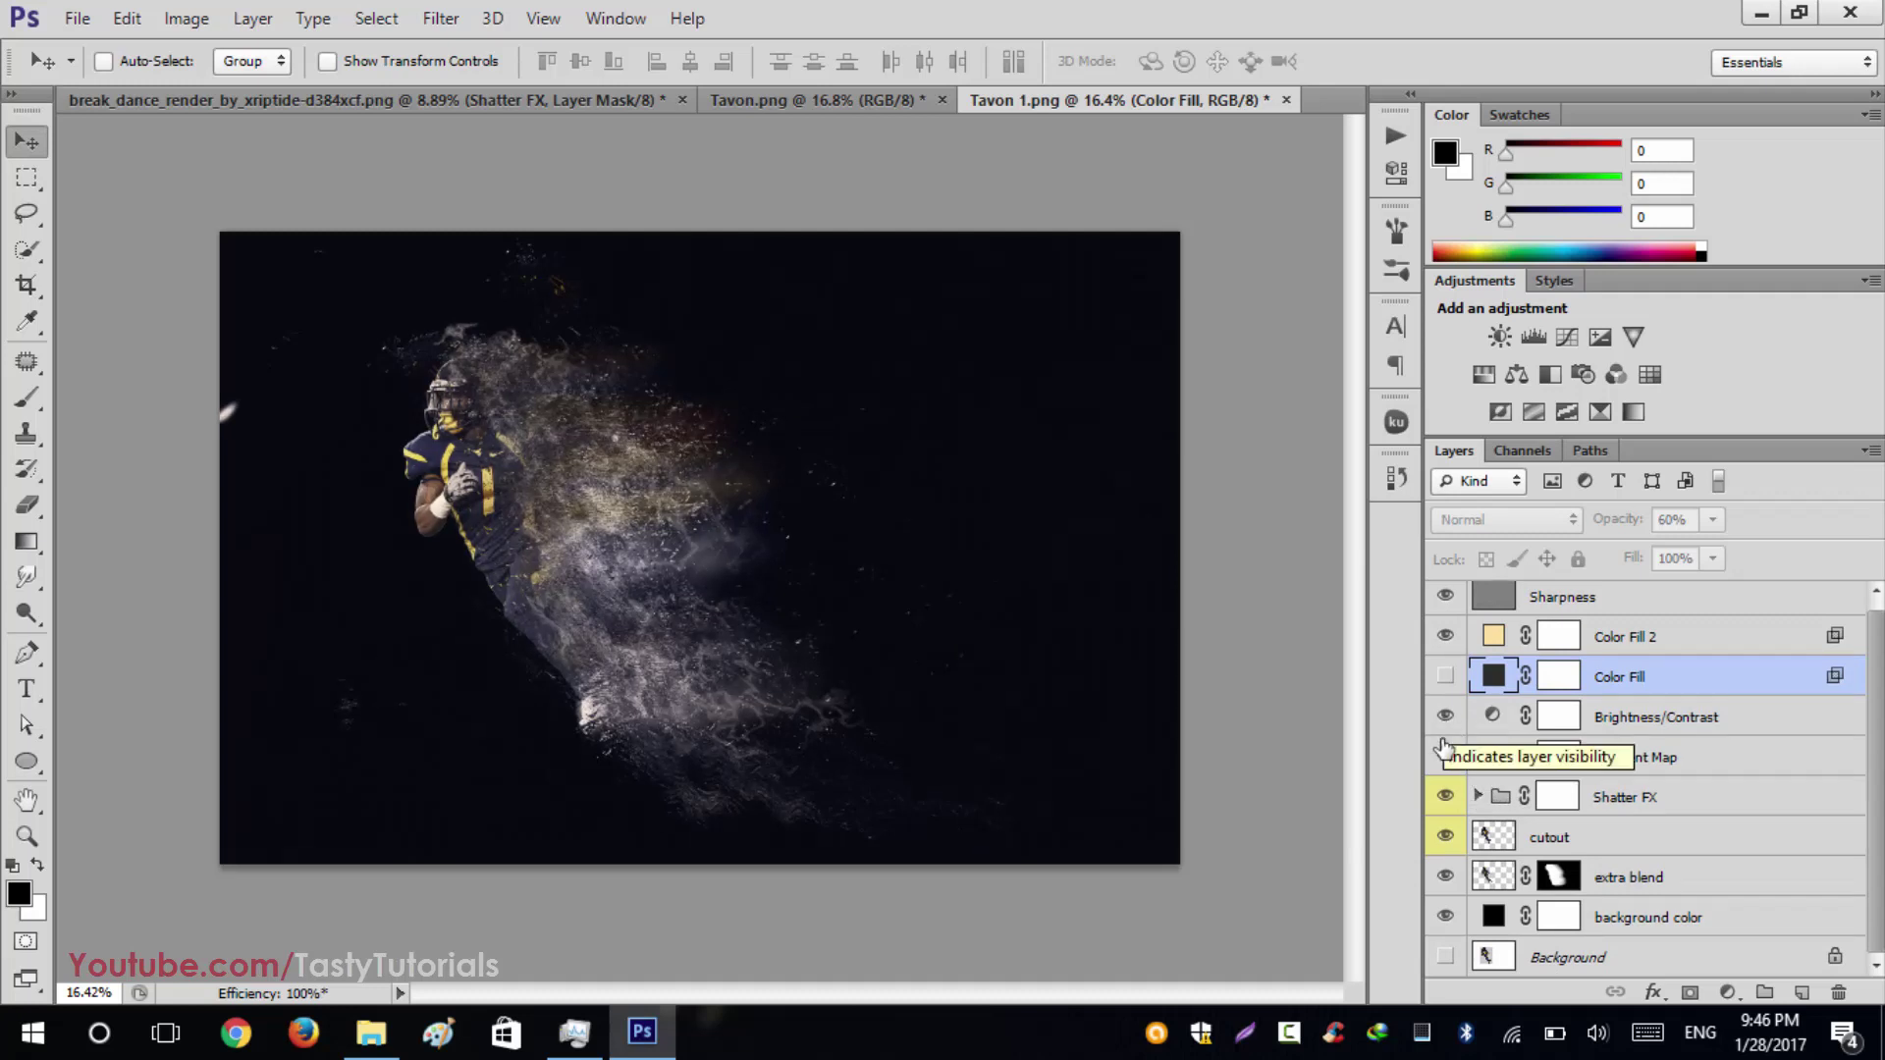
pyautogui.click(1445, 756)
pyautogui.click(1444, 756)
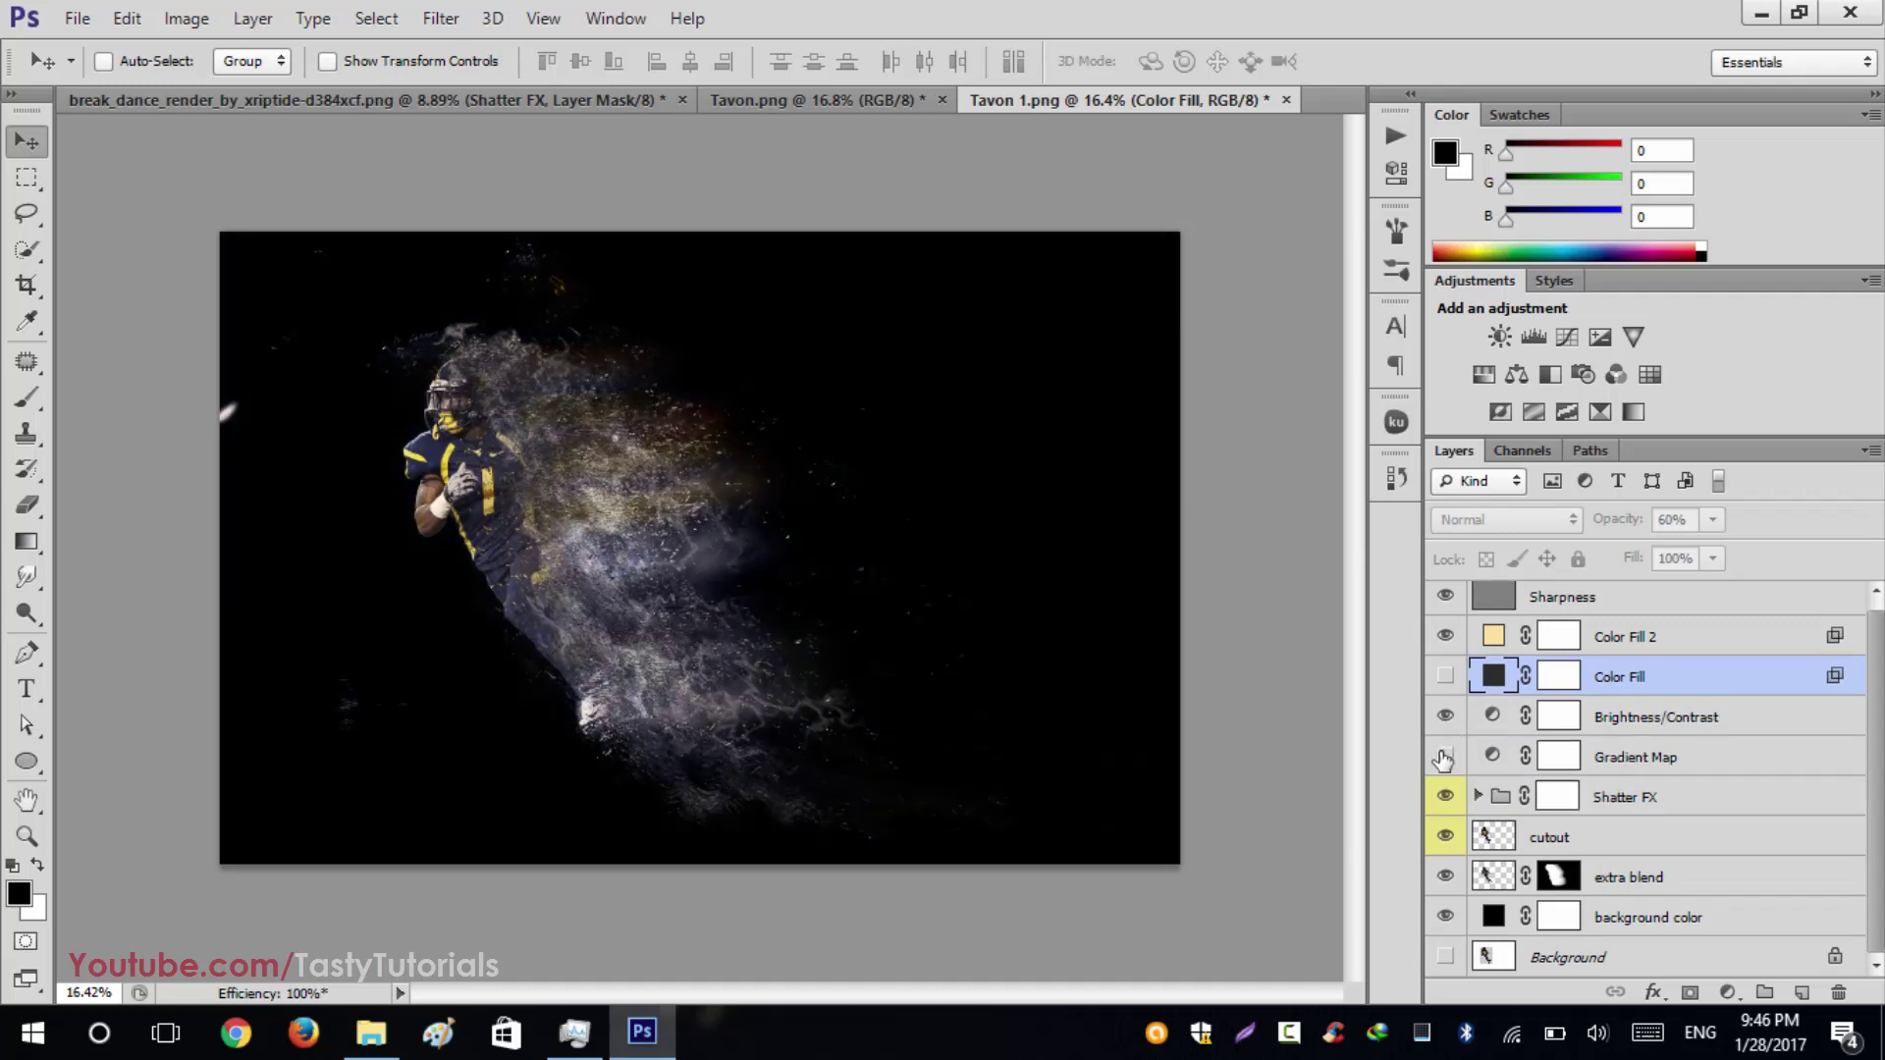
pyautogui.click(1444, 757)
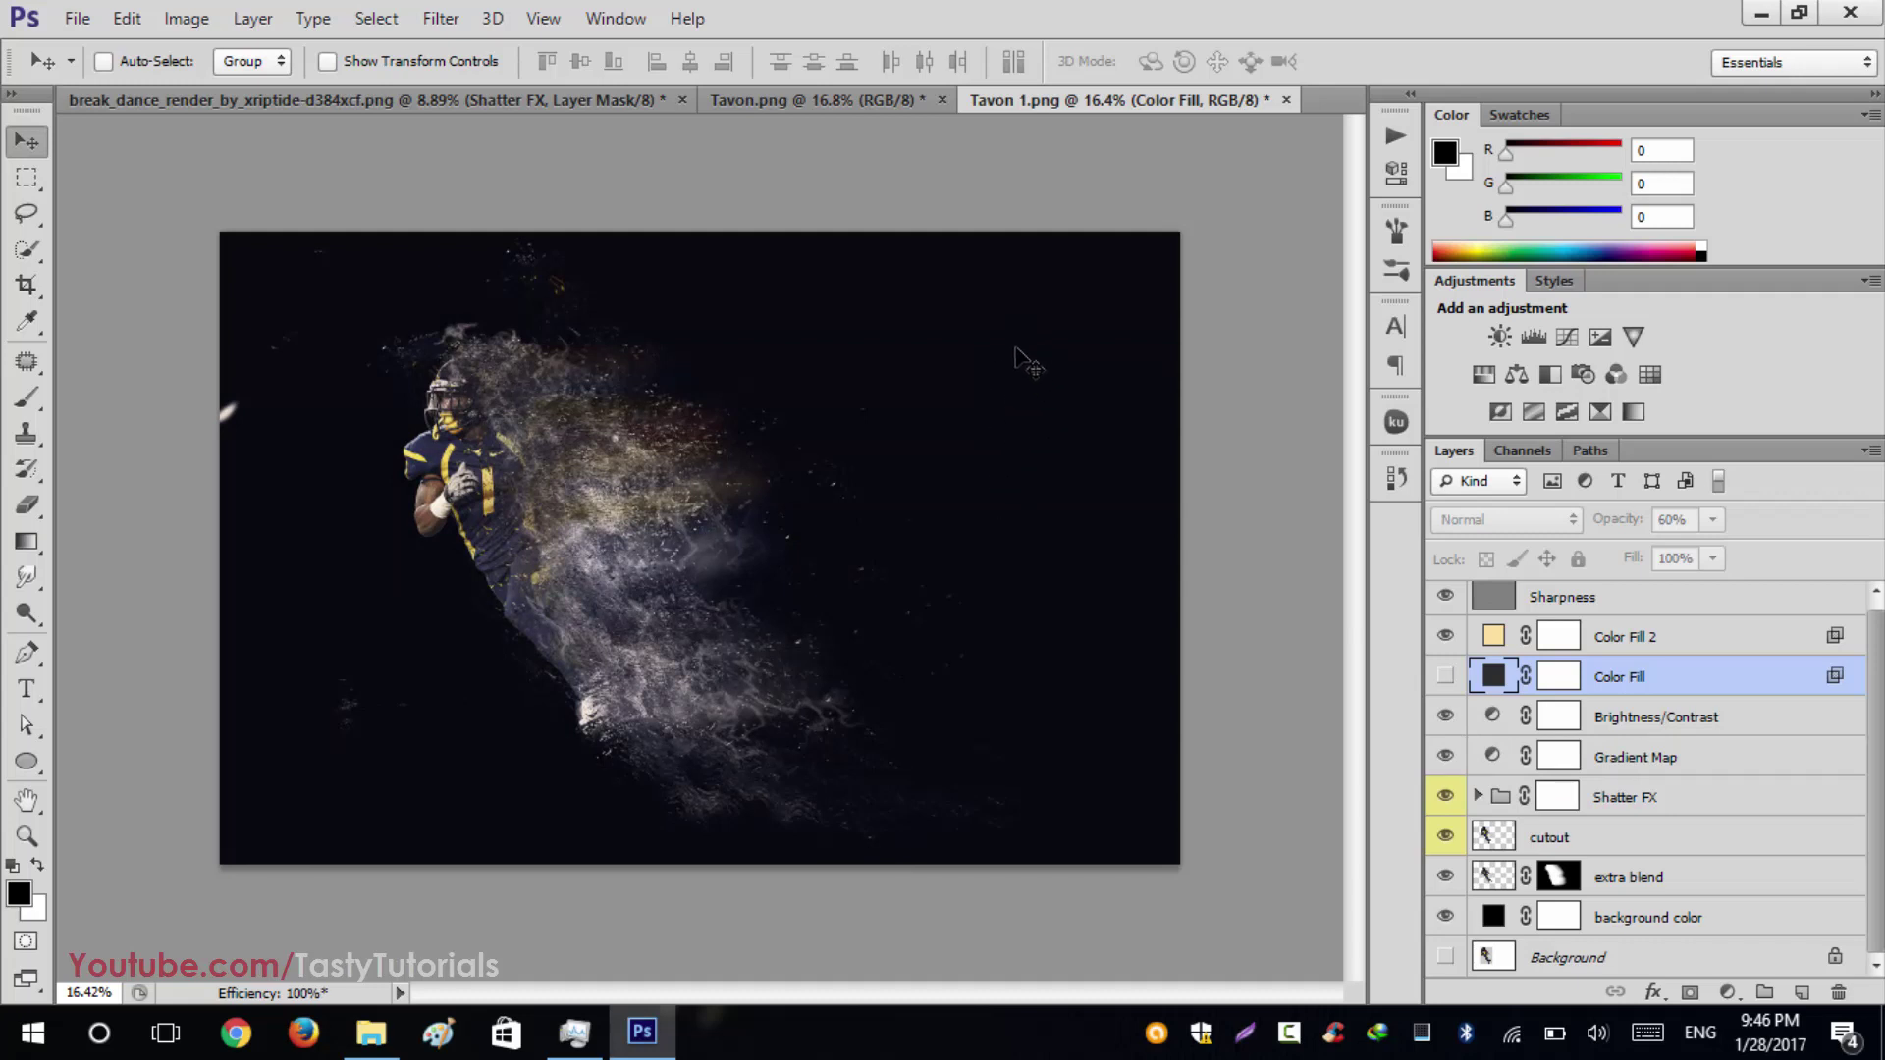
pyautogui.click(1446, 755)
pyautogui.click(1445, 756)
pyautogui.click(1445, 756)
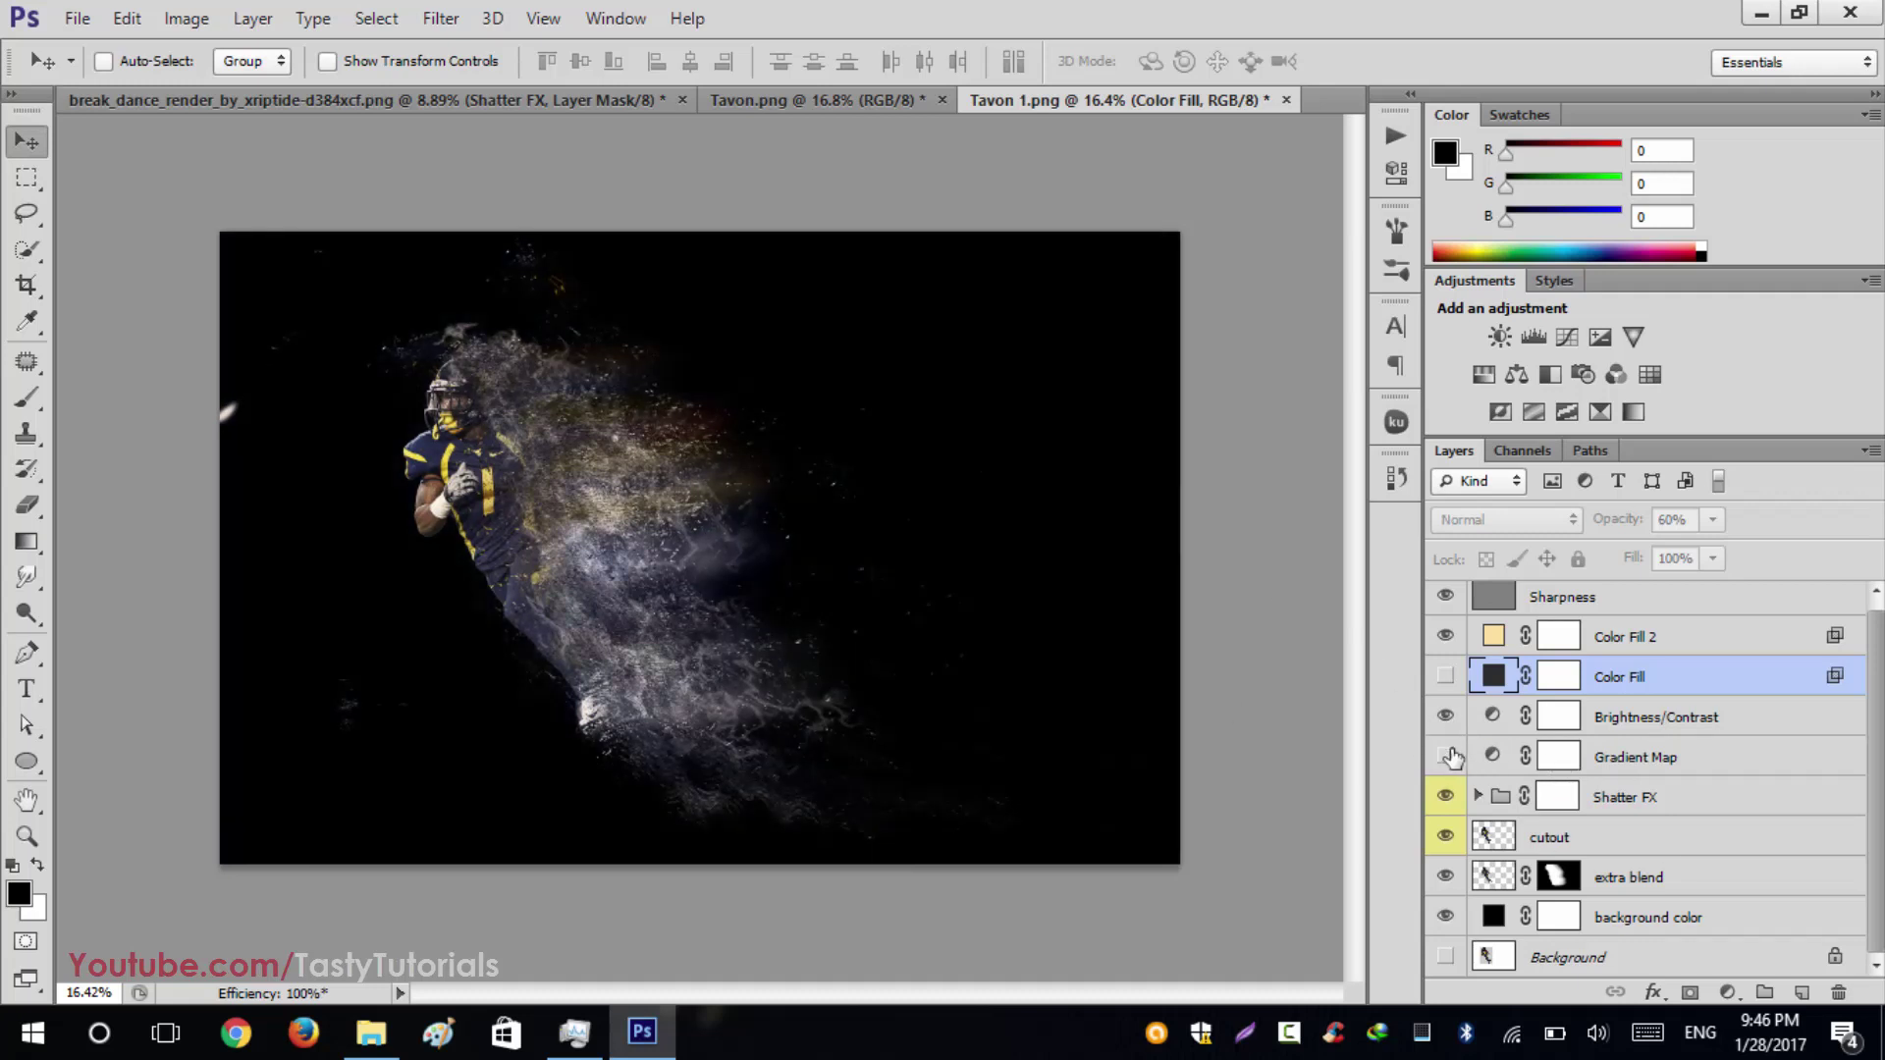
pyautogui.click(1446, 755)
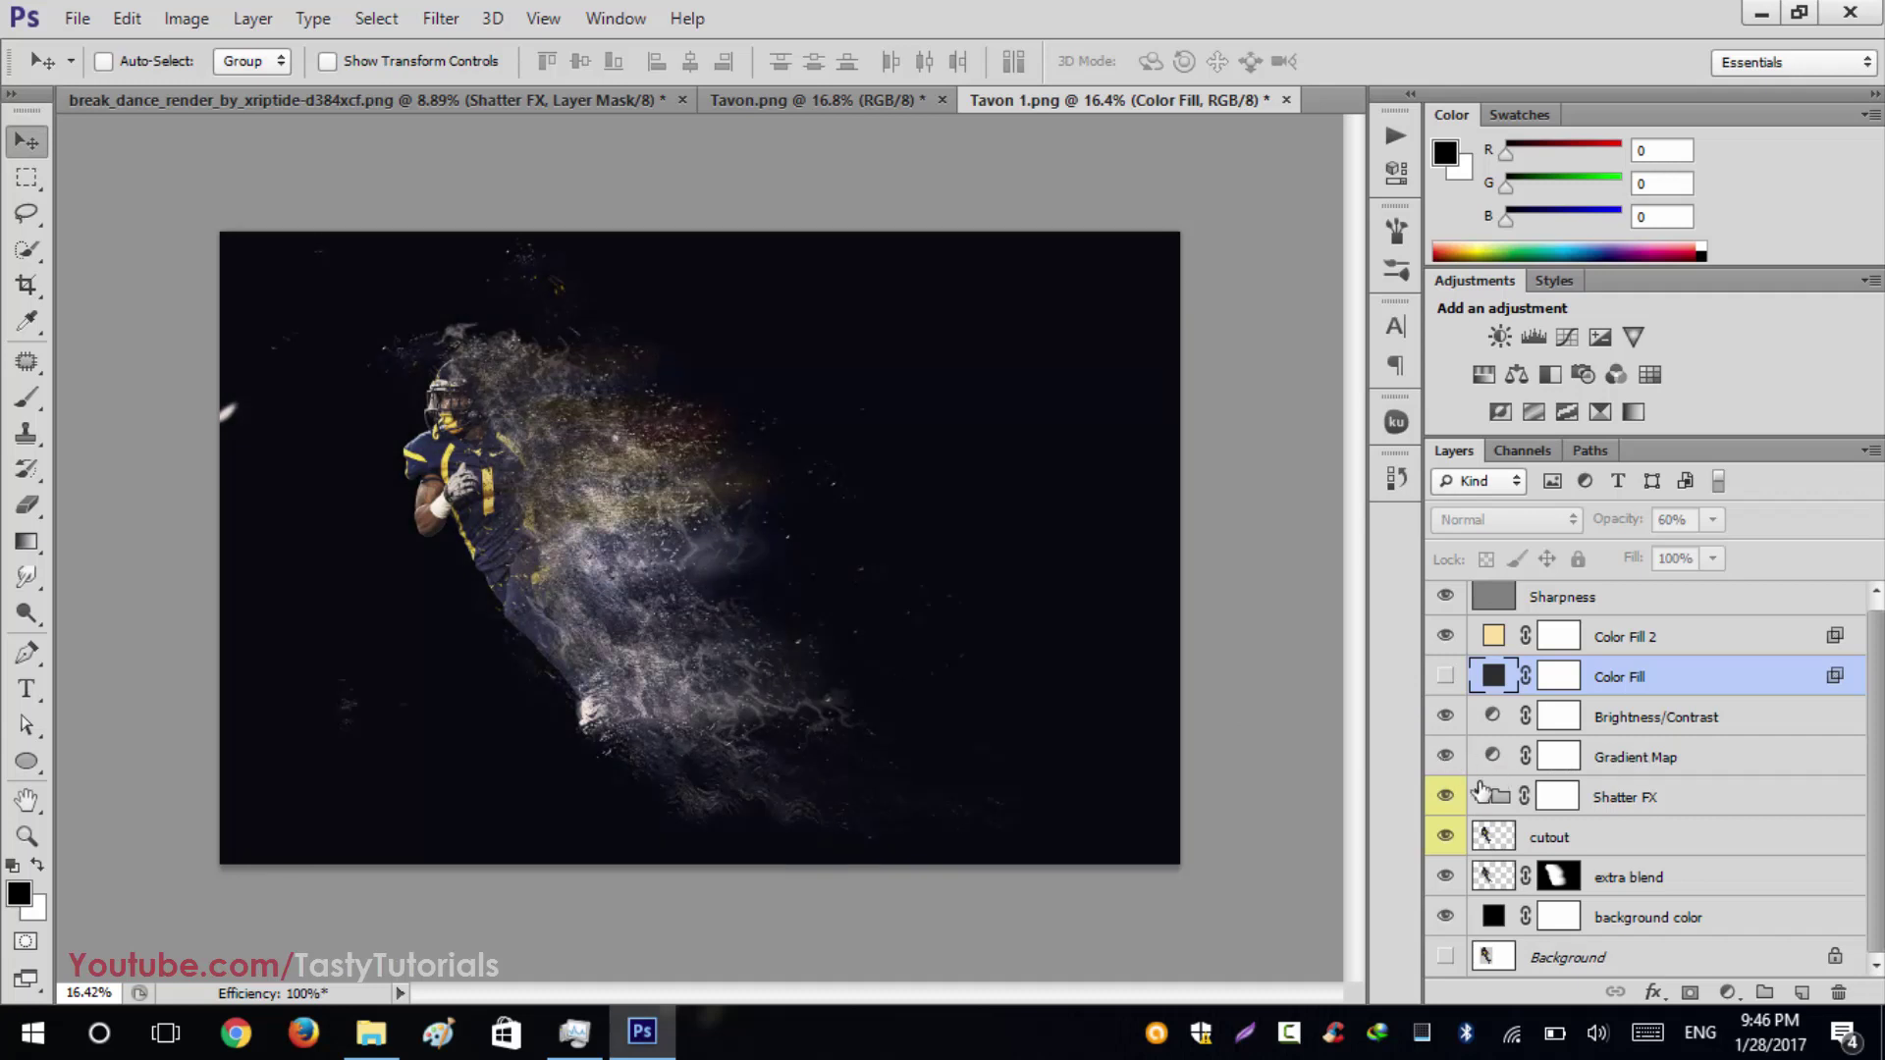
pyautogui.click(1445, 796)
pyautogui.click(1445, 796)
# Step: Expand the Shatter FX group and check what its Medium Particles and Small Particles groups contribute by switching their visibility off and on
pyautogui.click(1477, 797)
pyautogui.scroll(-6, 1524, 797)
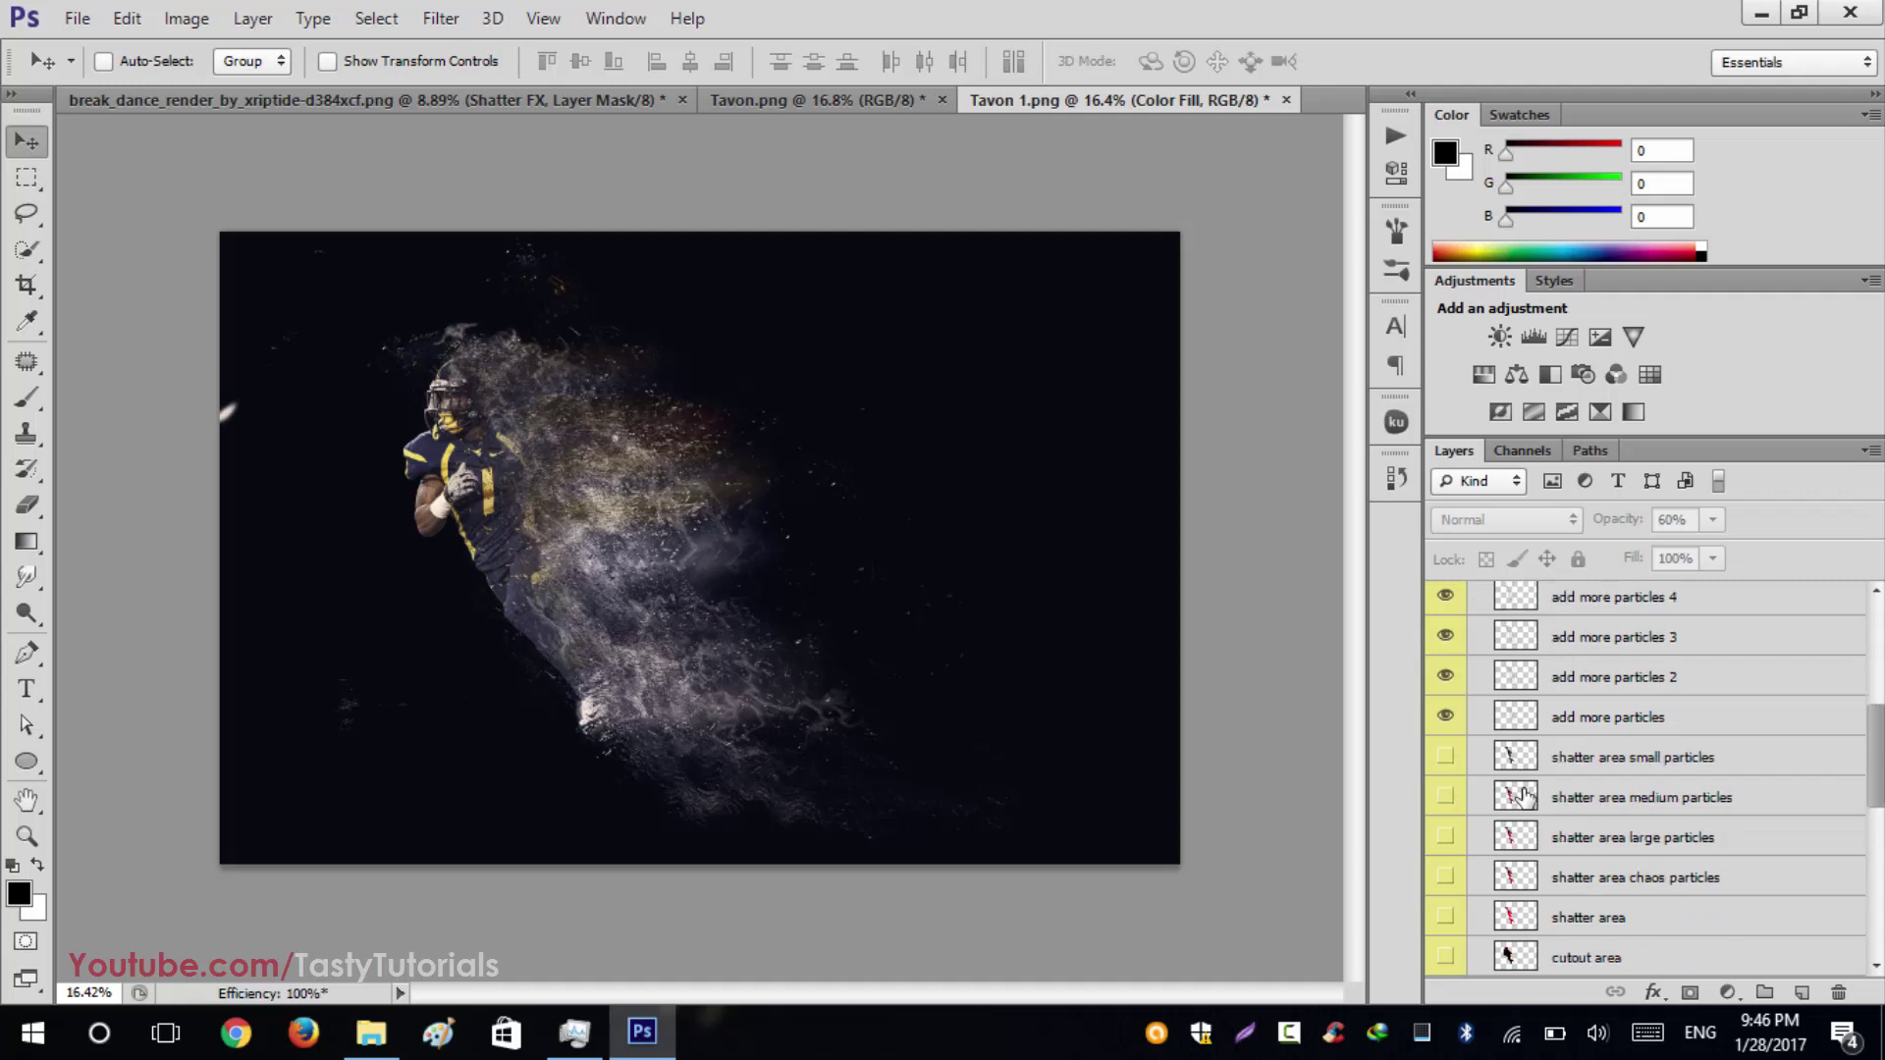
pyautogui.scroll(-5, 1524, 797)
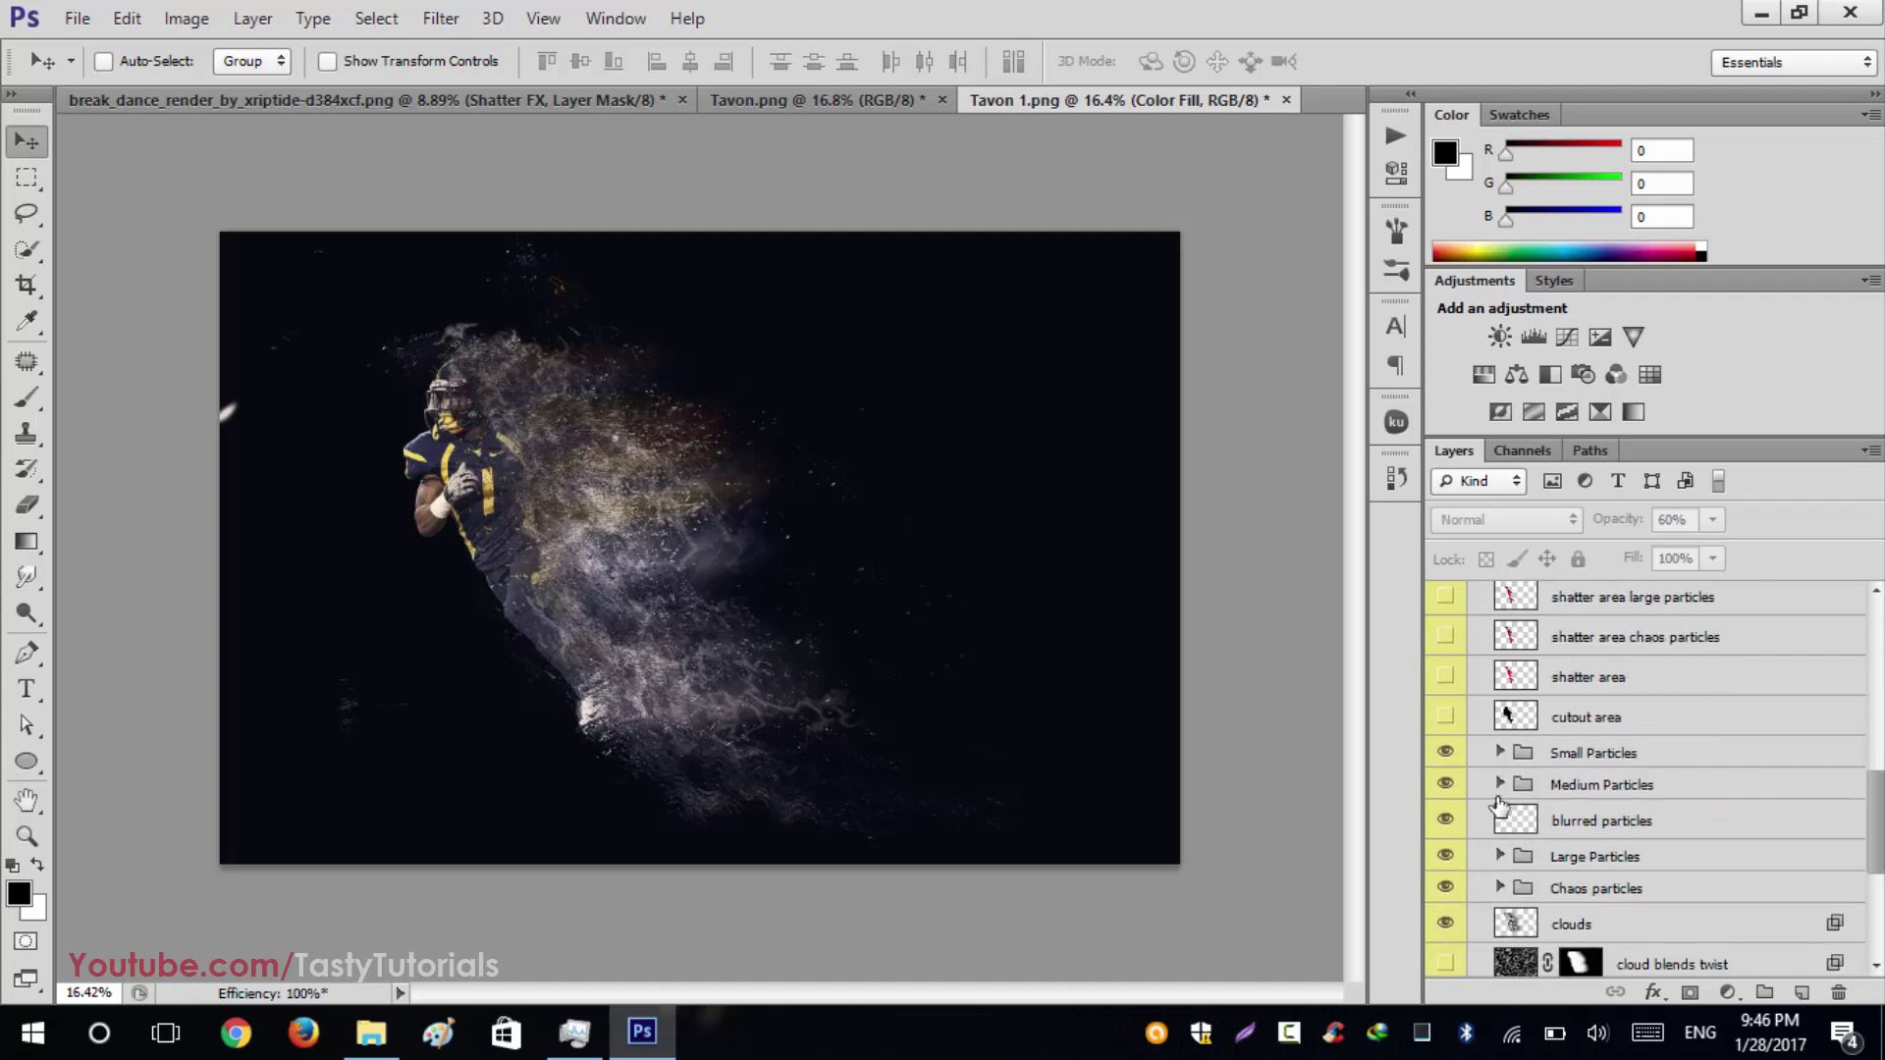
pyautogui.click(1447, 783)
pyautogui.click(1448, 783)
pyautogui.click(1445, 752)
pyautogui.click(1446, 752)
# Step: Duplicate the Small Particles group inside the Shatter FX group
pyautogui.click(1569, 762)
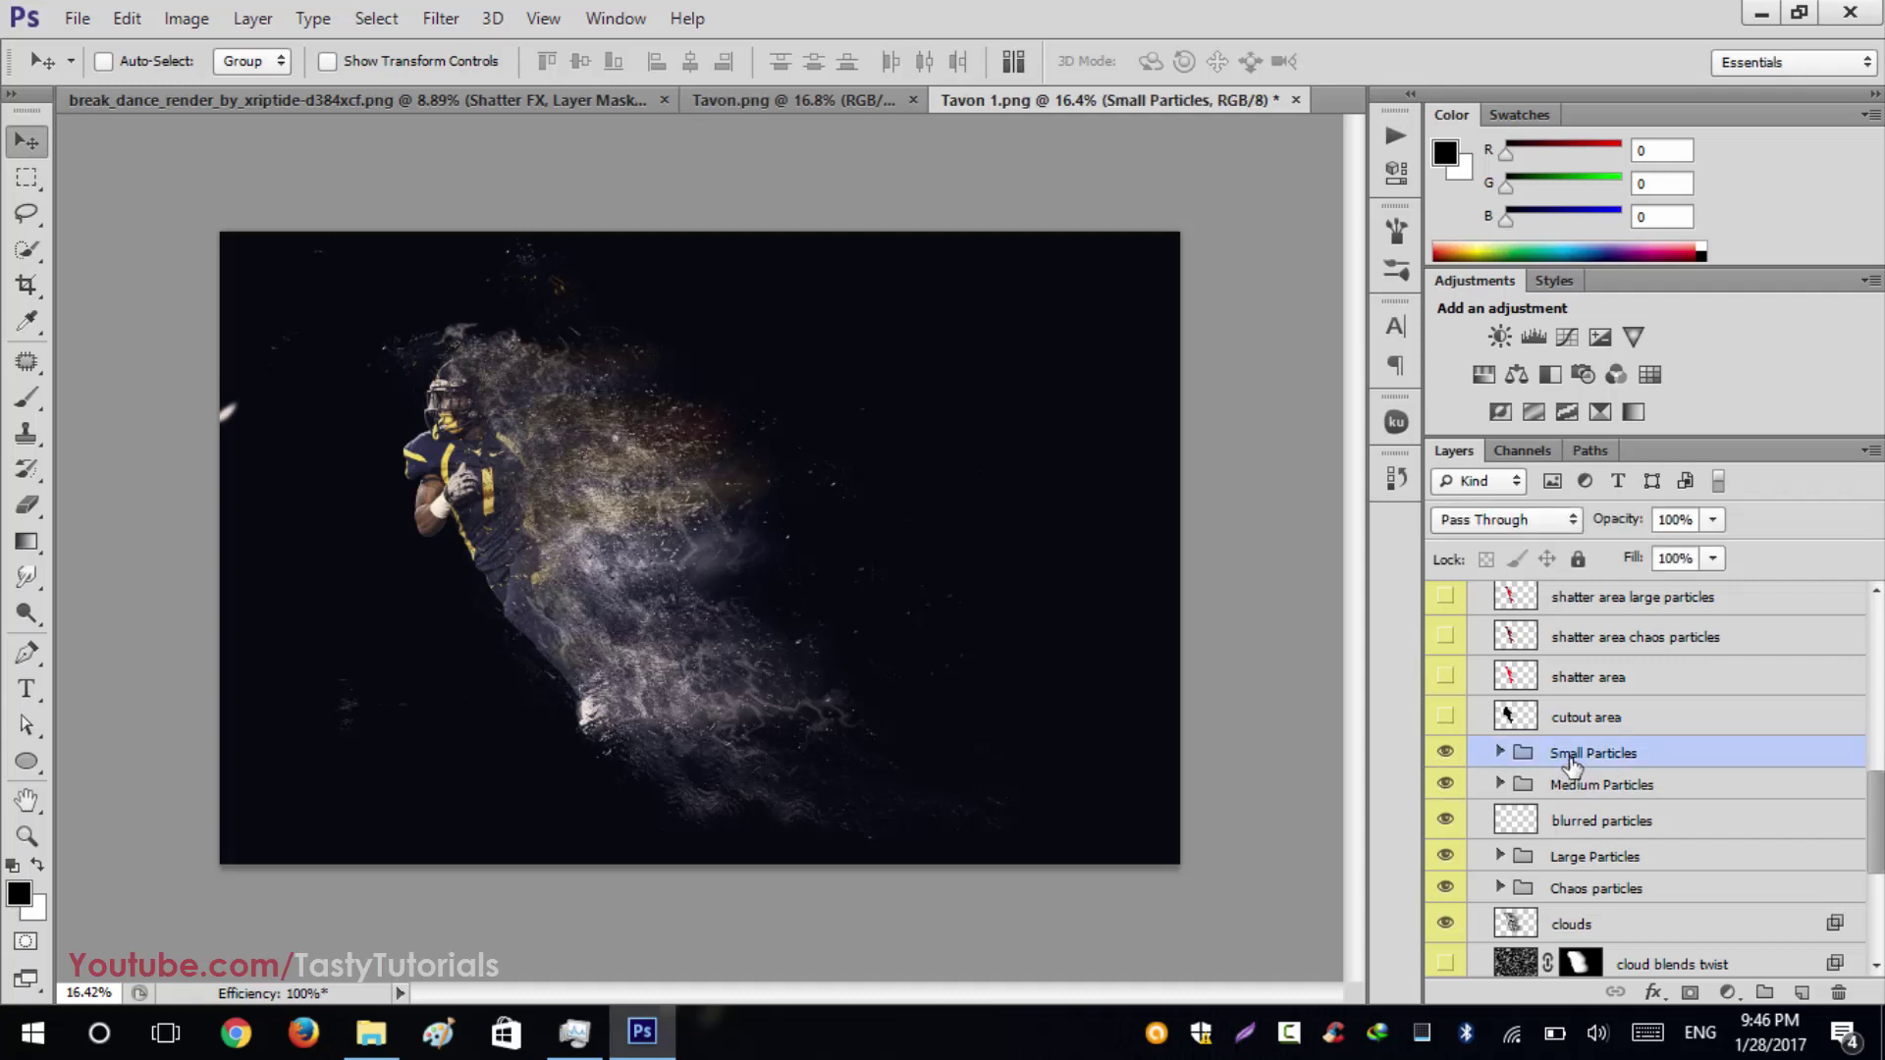
pyautogui.hotkey('ctrl', 'j')
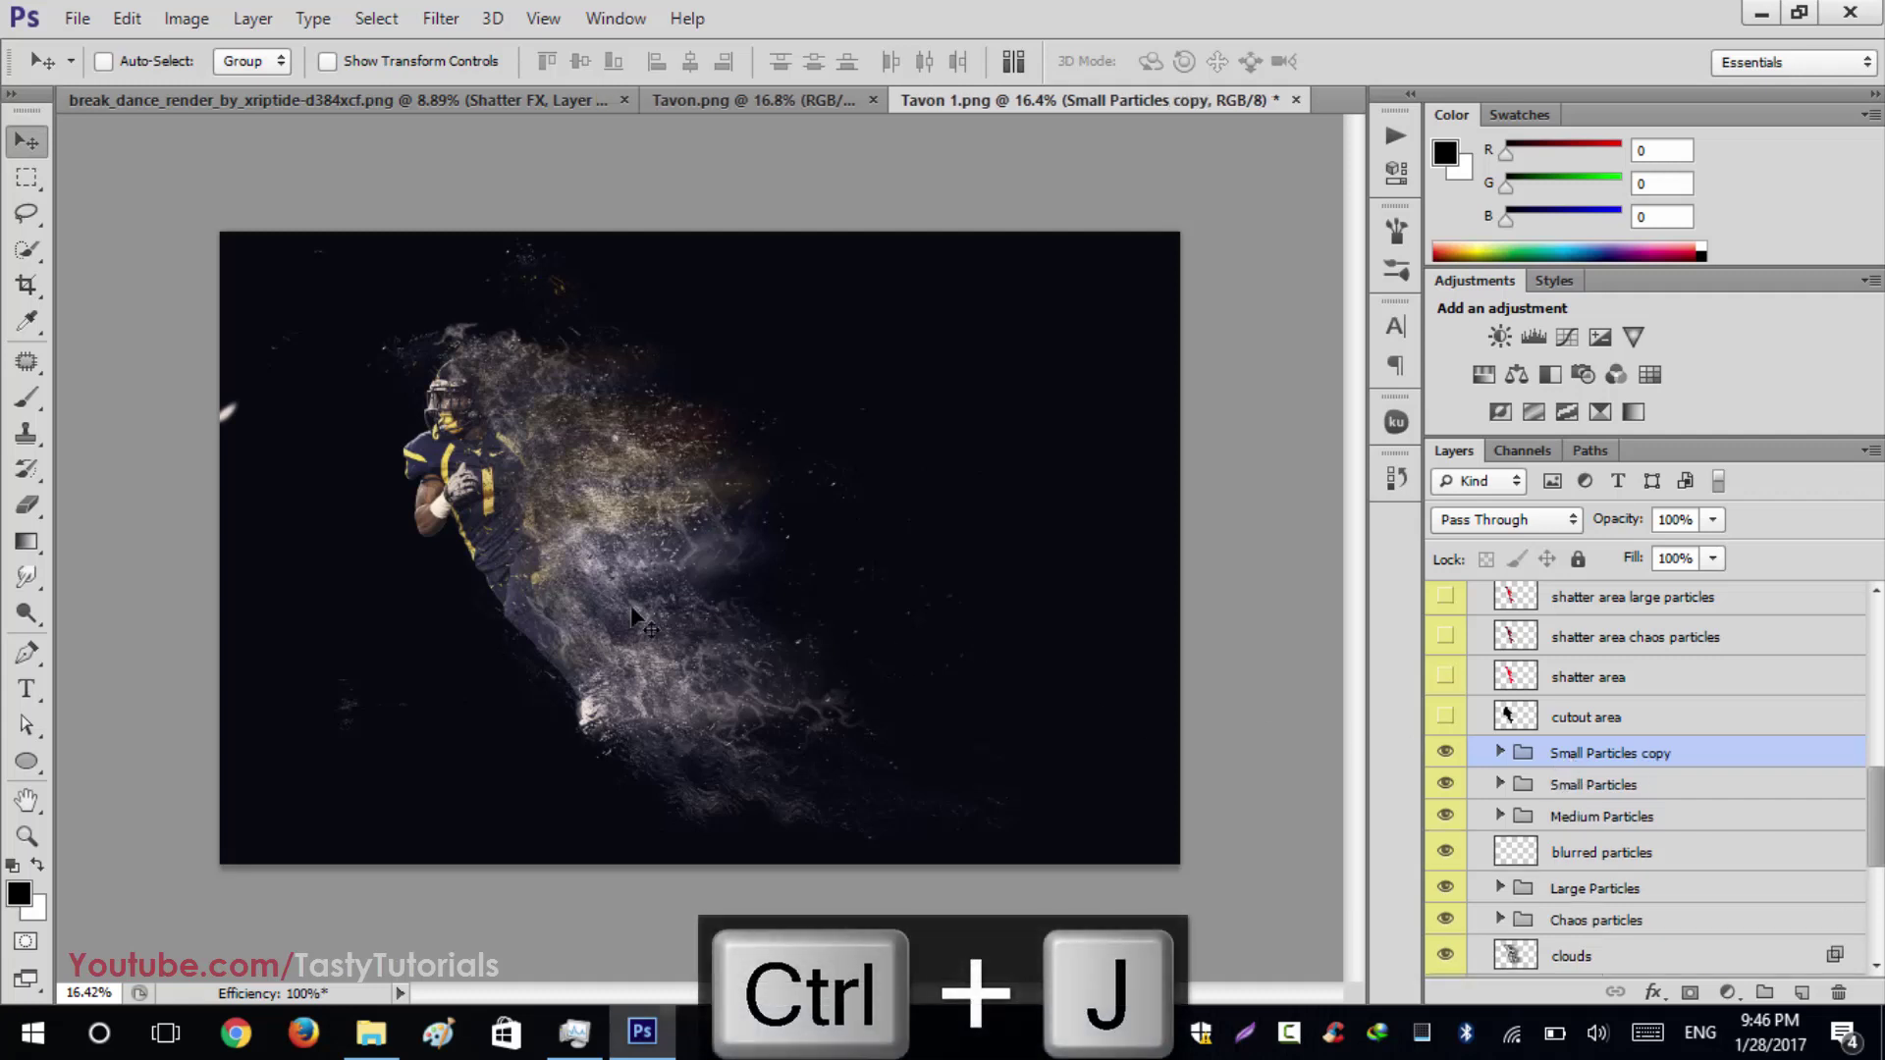
pyautogui.moveTo(660, 610); pyautogui.dragTo(762, 605)
# Step: Select the Medium Particles group and then Large Particles, and check the large ones by switching their visibility off and on
pyautogui.scroll(-1, 1485, 746)
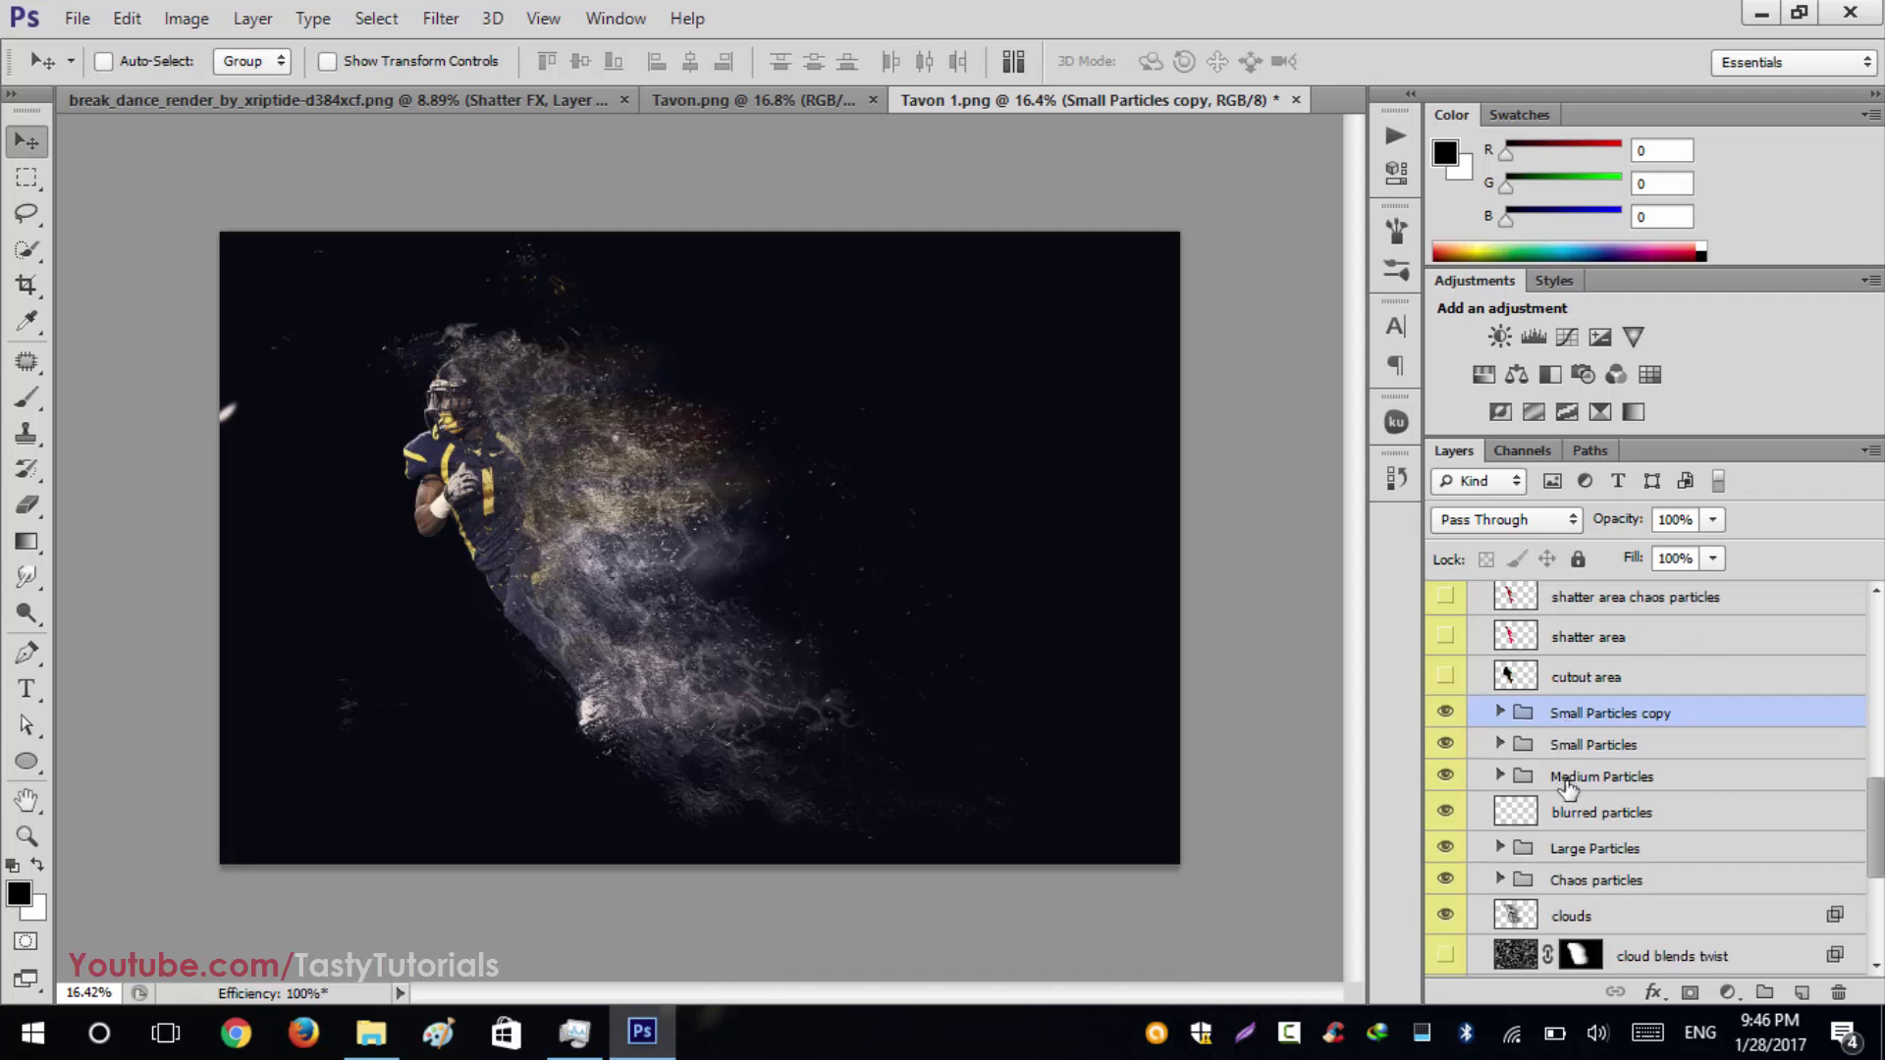
pyautogui.click(1478, 786)
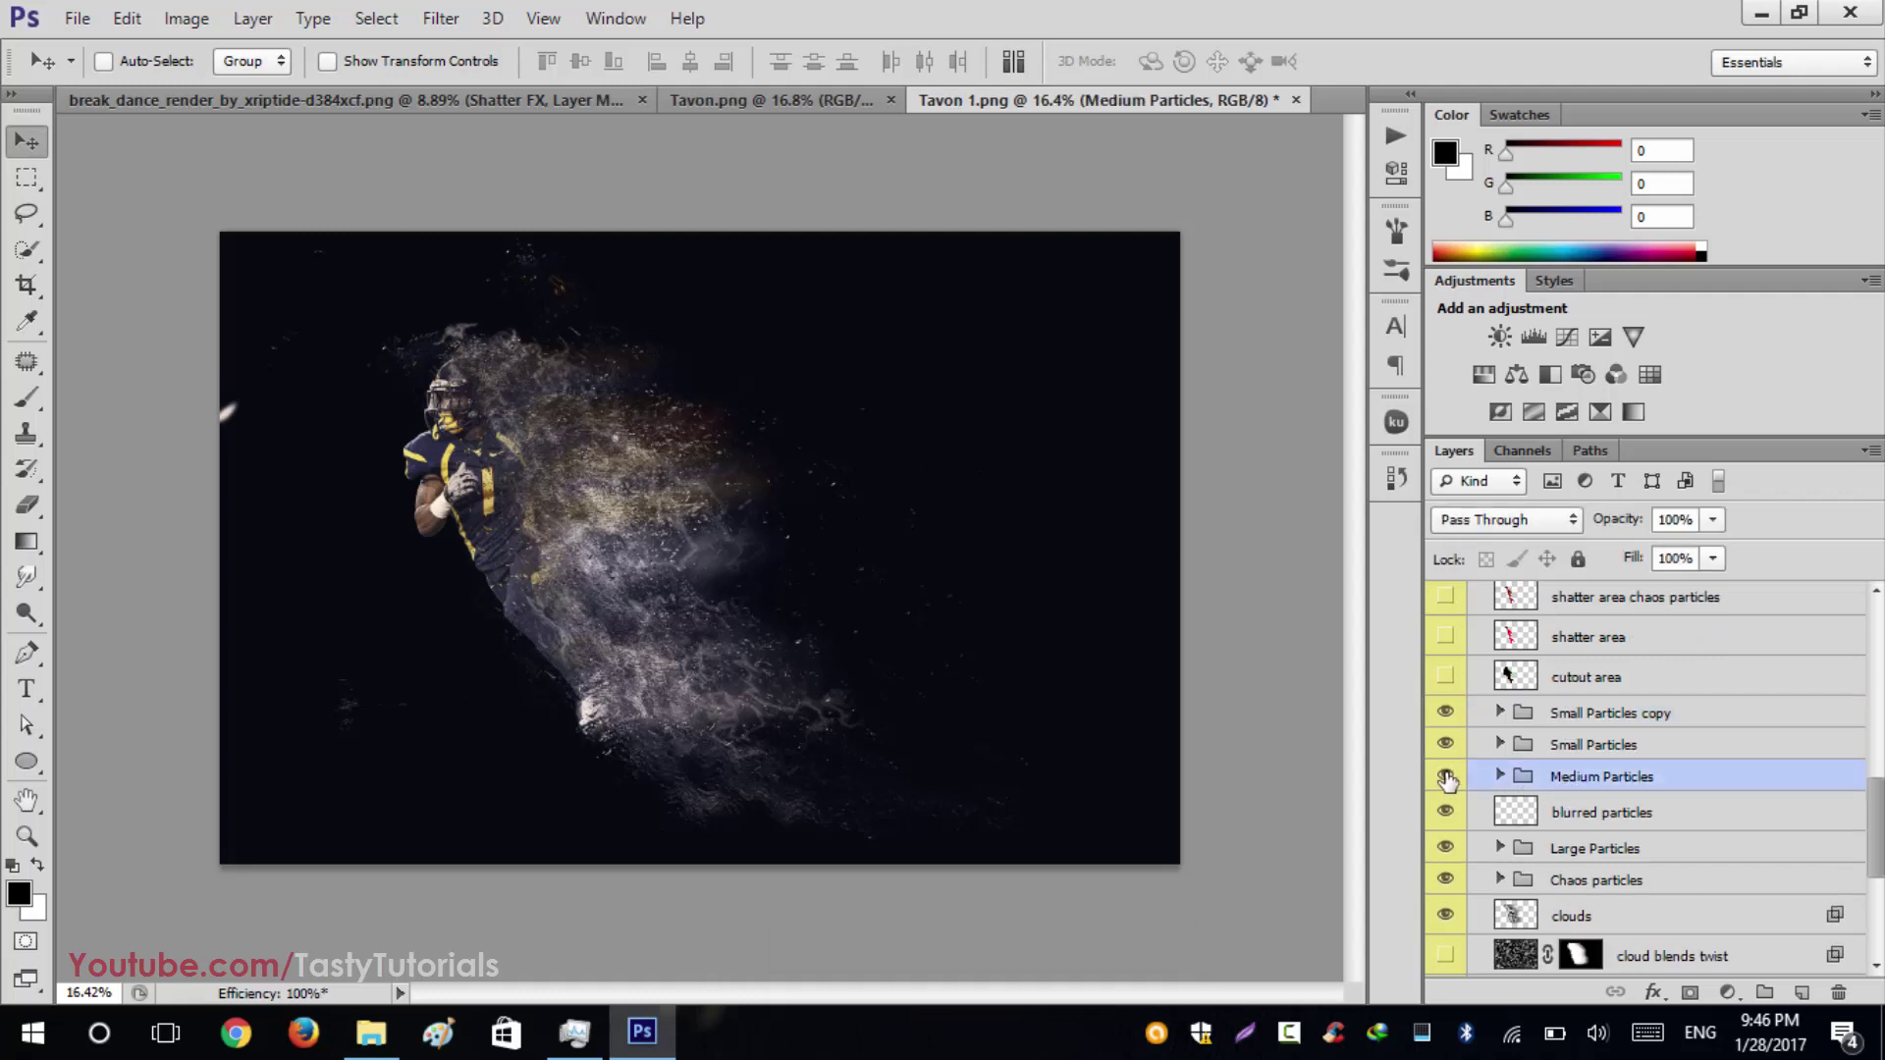
pyautogui.scroll(-2, 1625, 844)
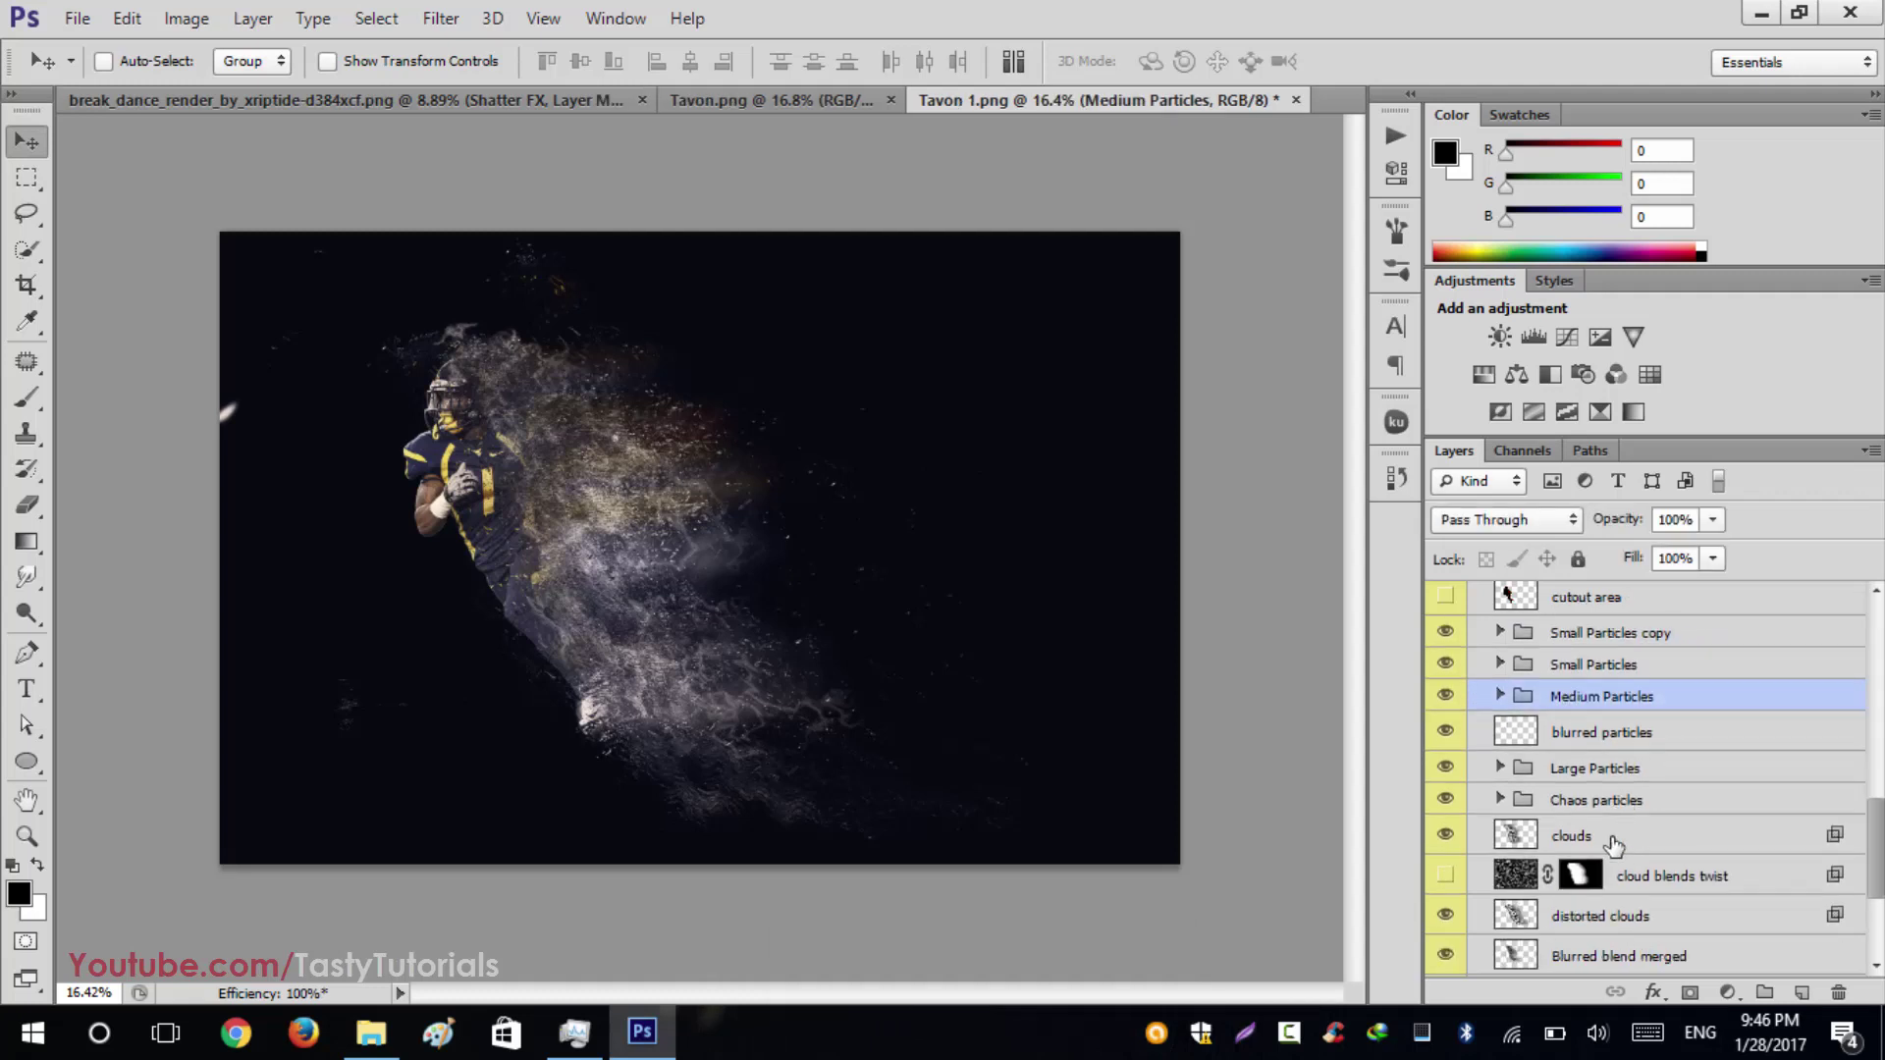
pyautogui.click(1571, 773)
pyautogui.click(1446, 767)
pyautogui.click(1447, 767)
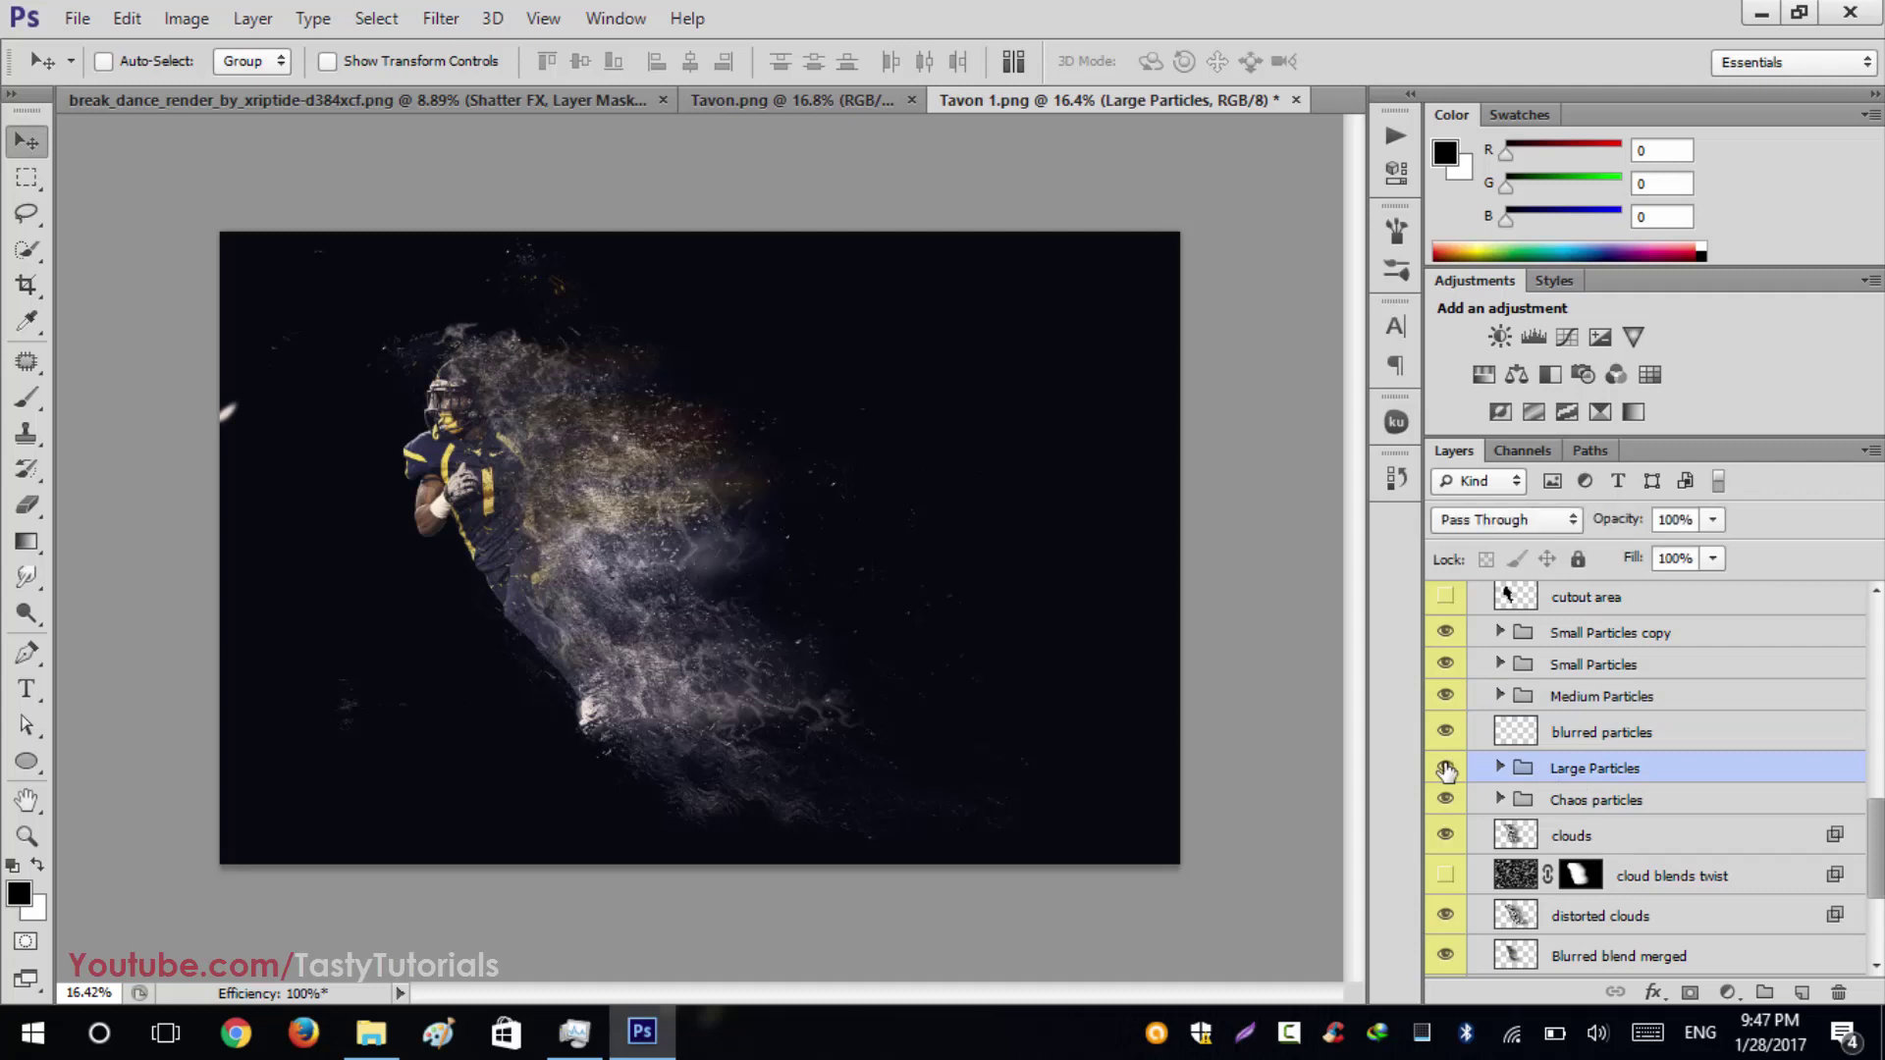
# Step: Duplicate the Large Particles group inside the Shatter FX group, try shifting the copy across the canvas and undo that shift
pyautogui.click(1446, 768)
pyautogui.click(1447, 768)
pyautogui.hotkey('ctrl', 'j')
pyautogui.moveTo(597, 603); pyautogui.dragTo(670, 628)
pyautogui.hotkey('ctrl', 'alt', 'z')
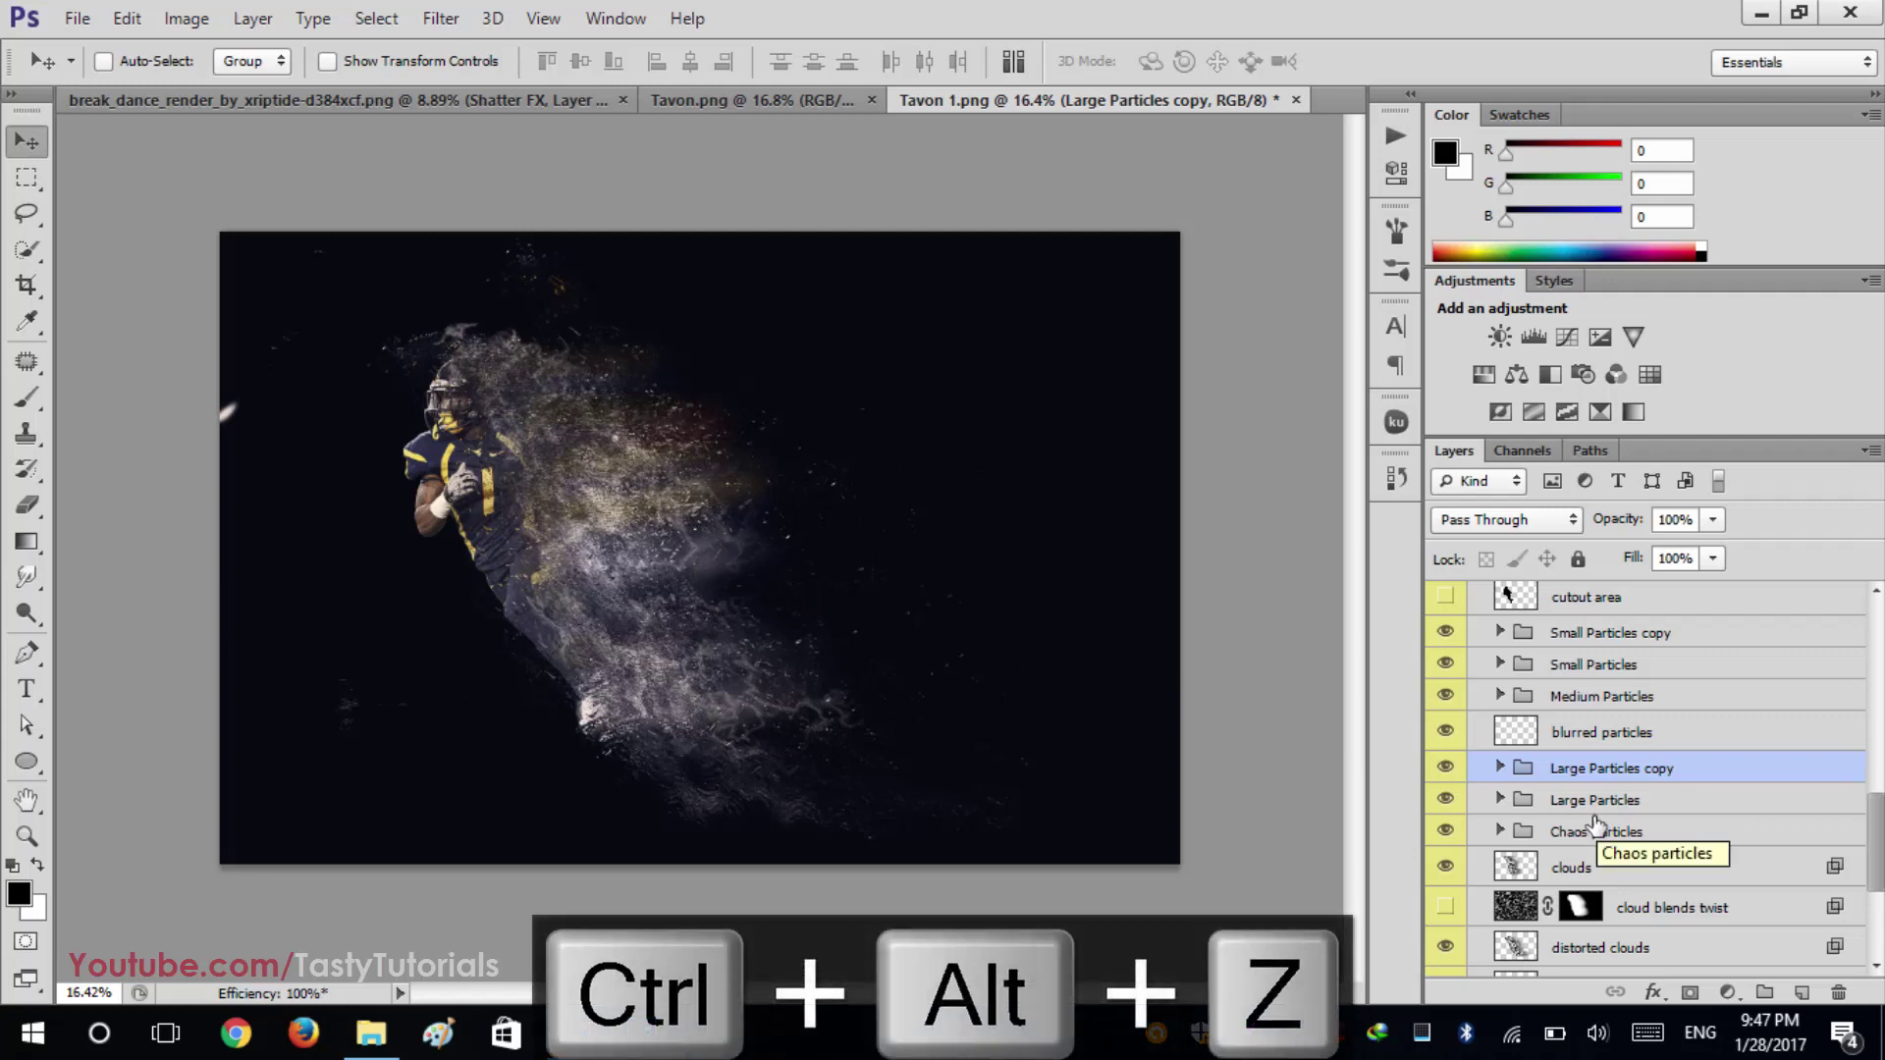
# Step: Try a duplicate of the Chaos particles group moved further away from the player, and delete the copy
pyautogui.scroll(-2, 1595, 827)
pyautogui.click(1482, 749)
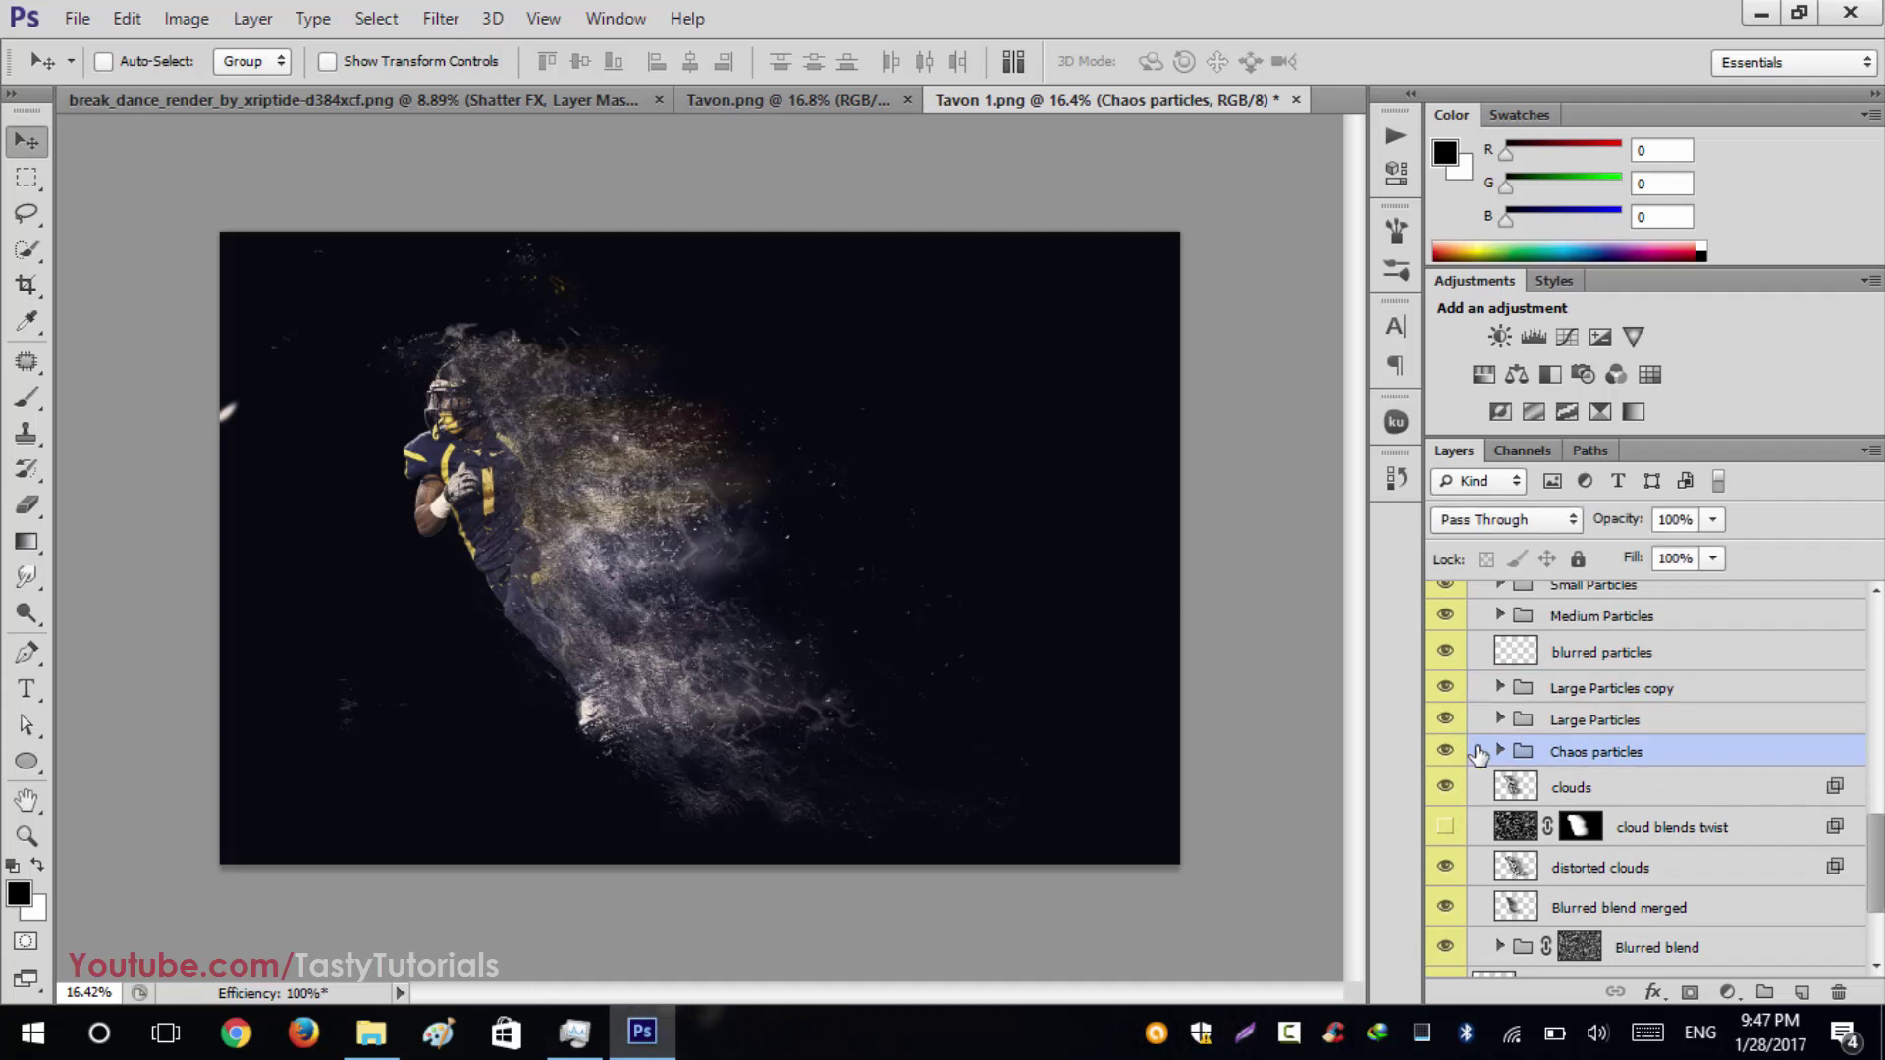
pyautogui.hotkey('ctrl', 'j')
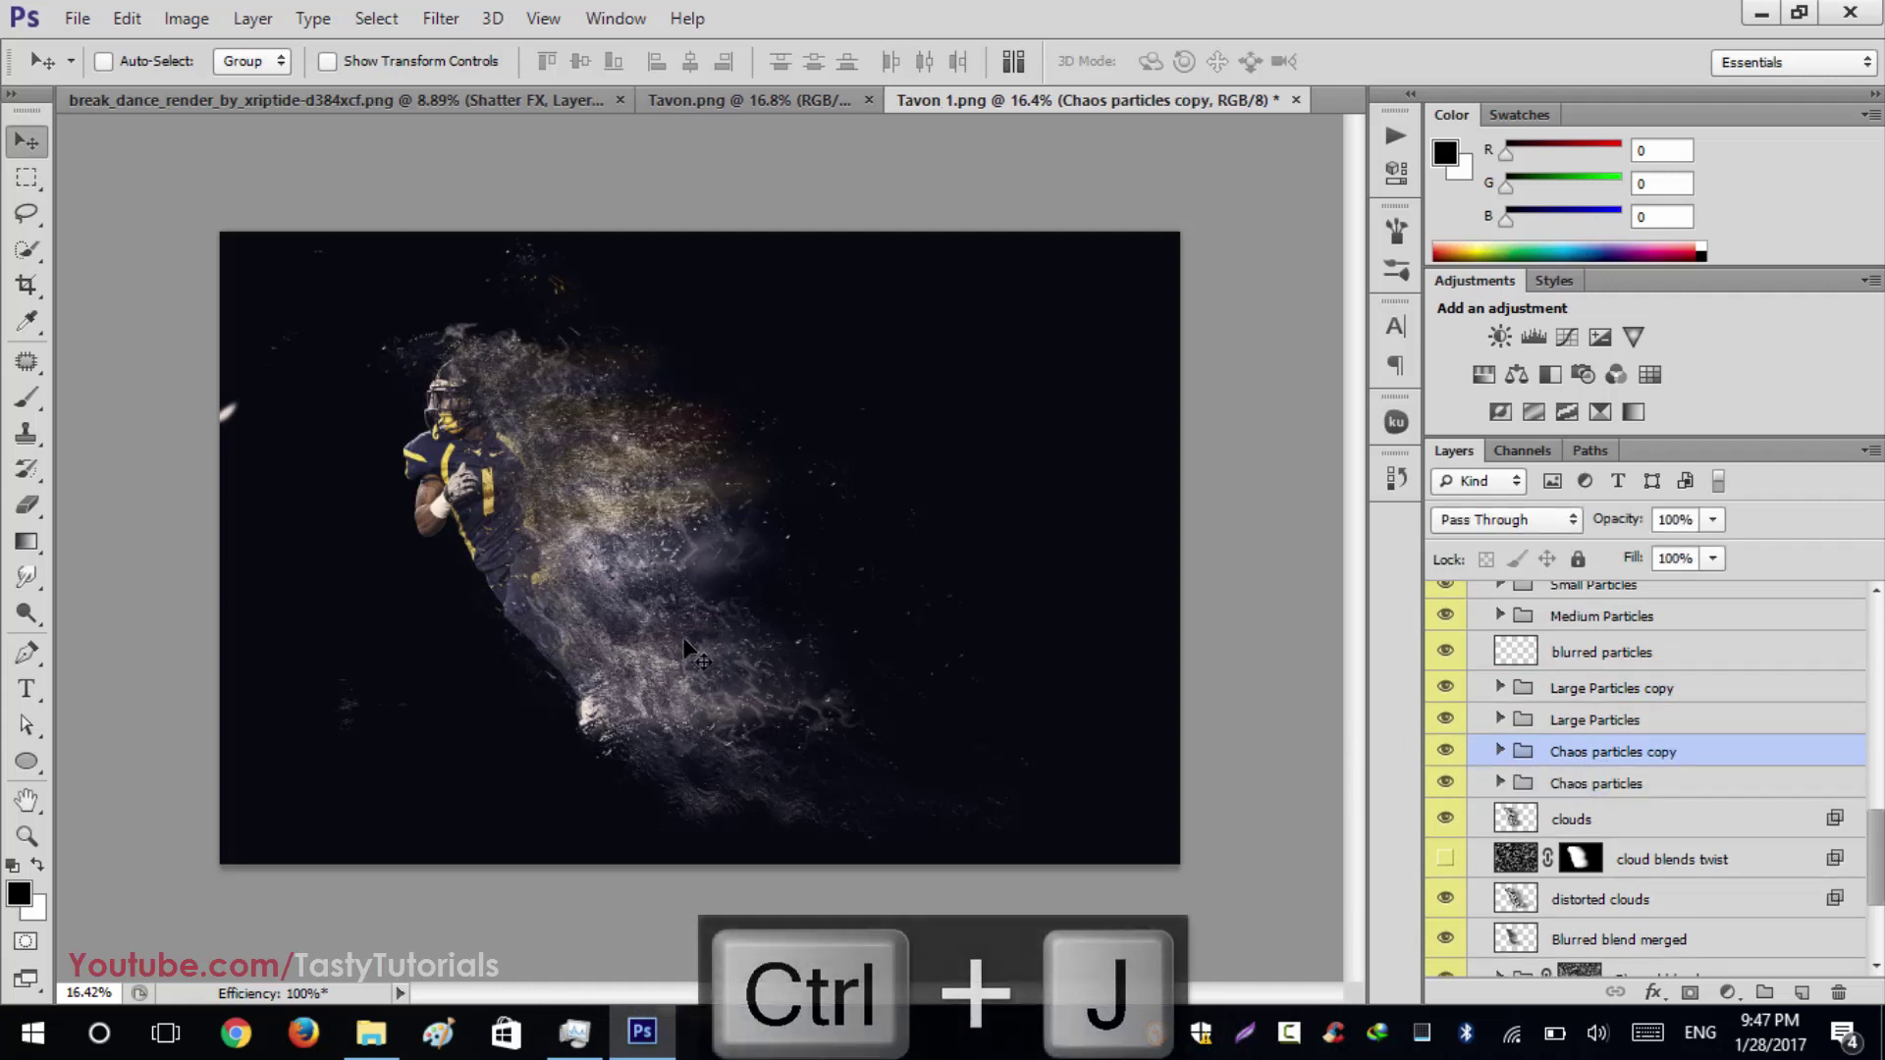
pyautogui.moveTo(687, 646); pyautogui.dragTo(765, 646)
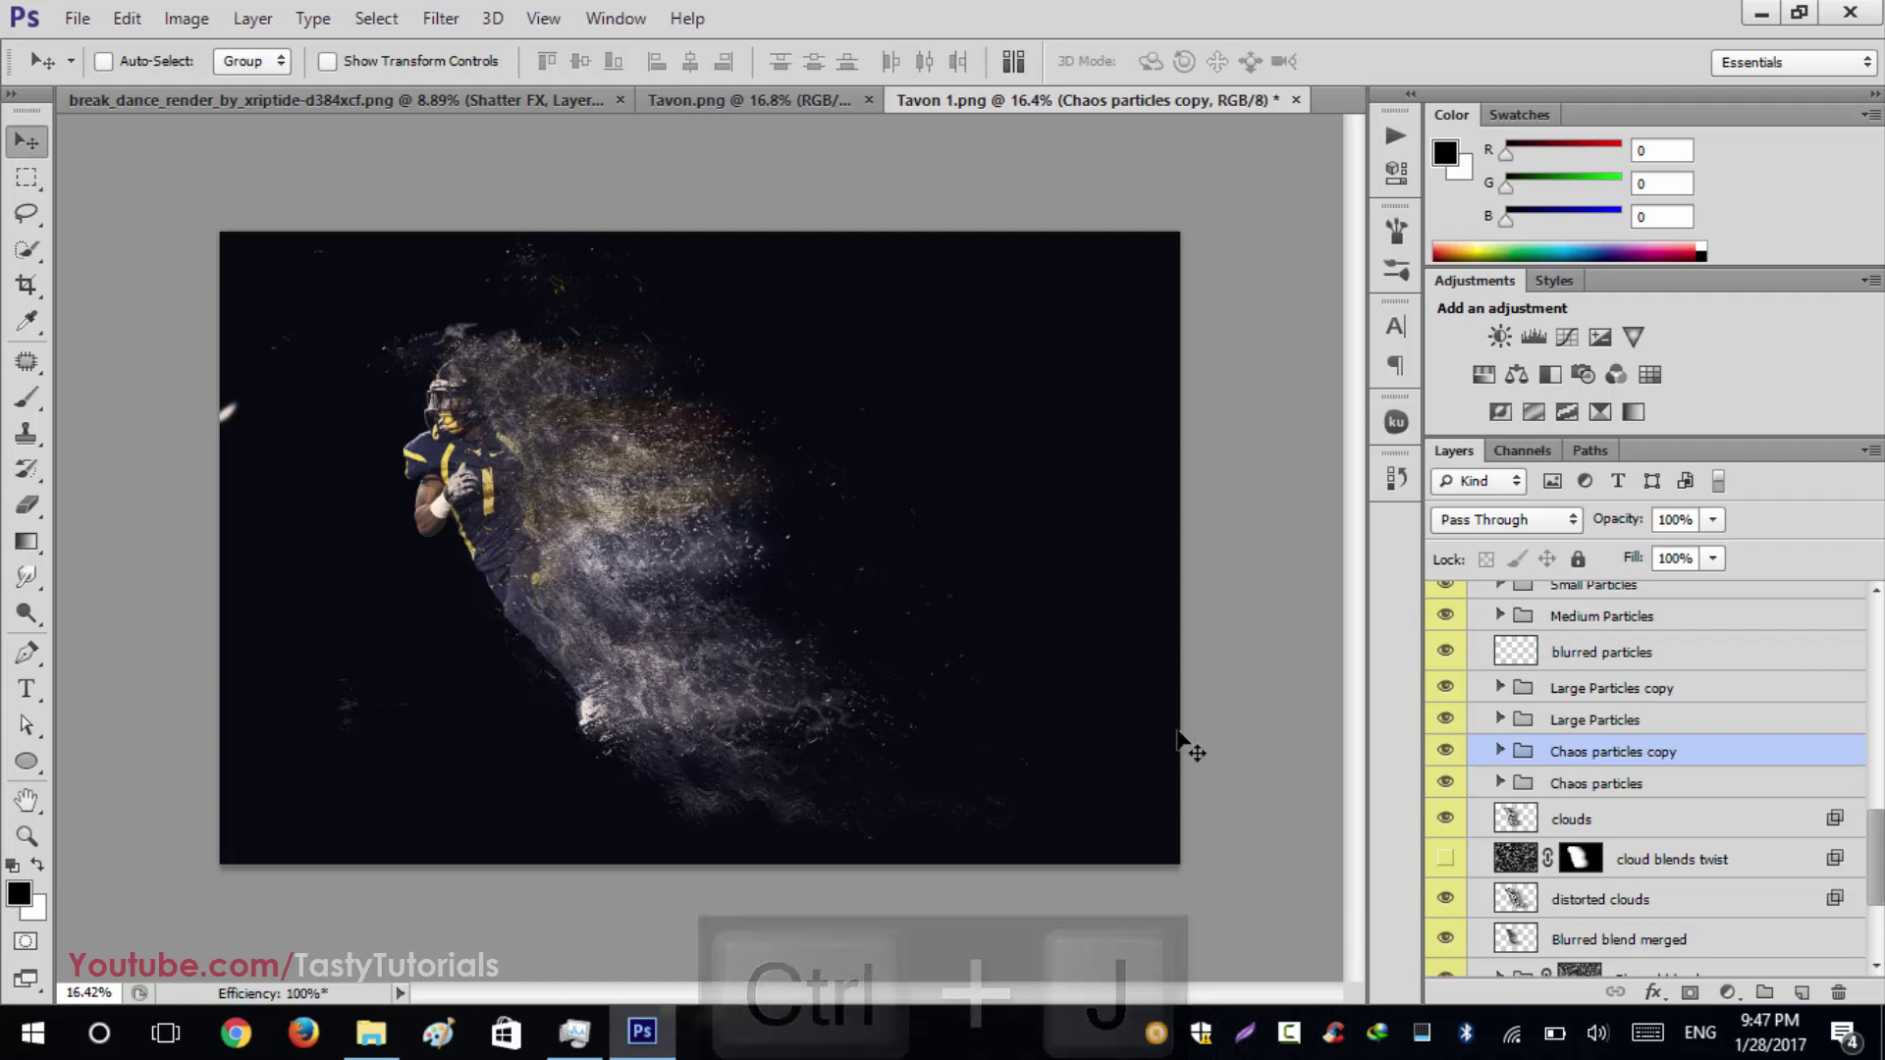
pyautogui.press('Delete')
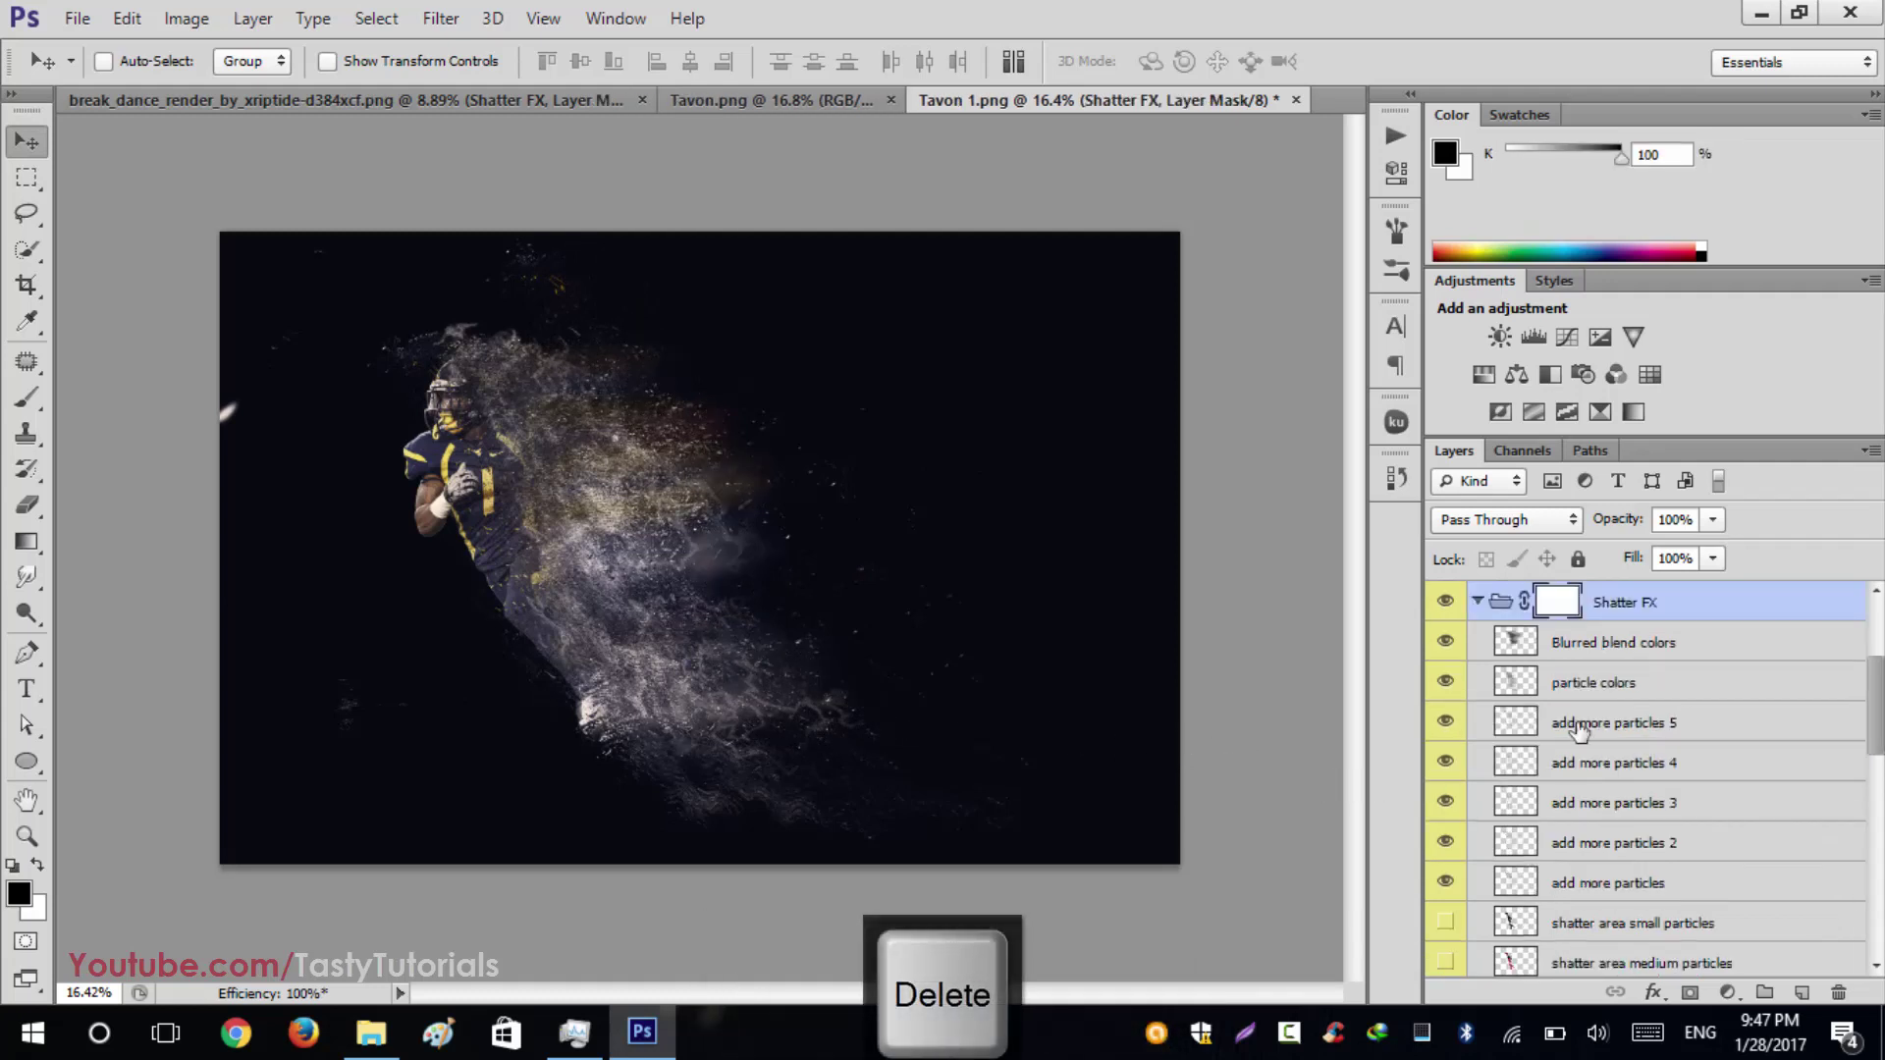
# Step: Collapse the Shatter FX group and examine the player's dispersion effect up close and as a whole
pyautogui.scroll(4, 1571, 732)
pyautogui.click(1477, 763)
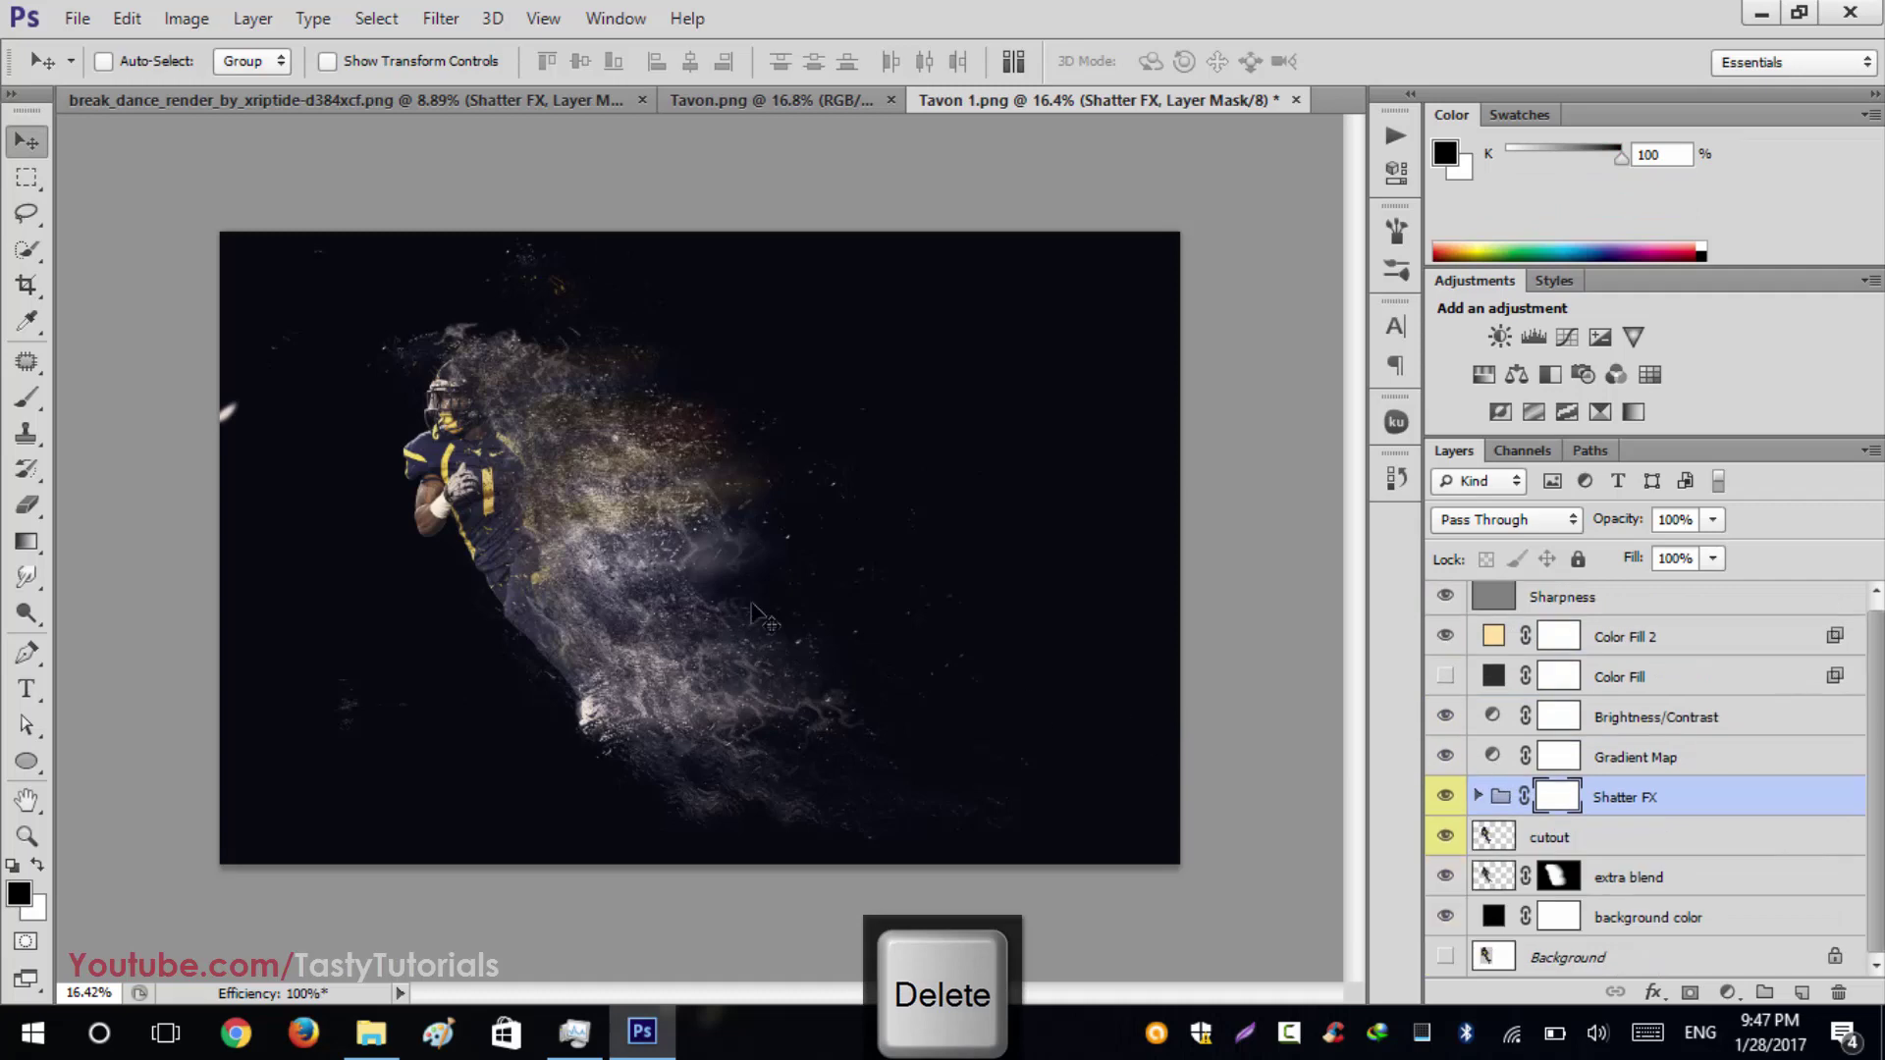
pyautogui.scroll(-2, 496, 550)
pyautogui.scroll(4, 496, 550)
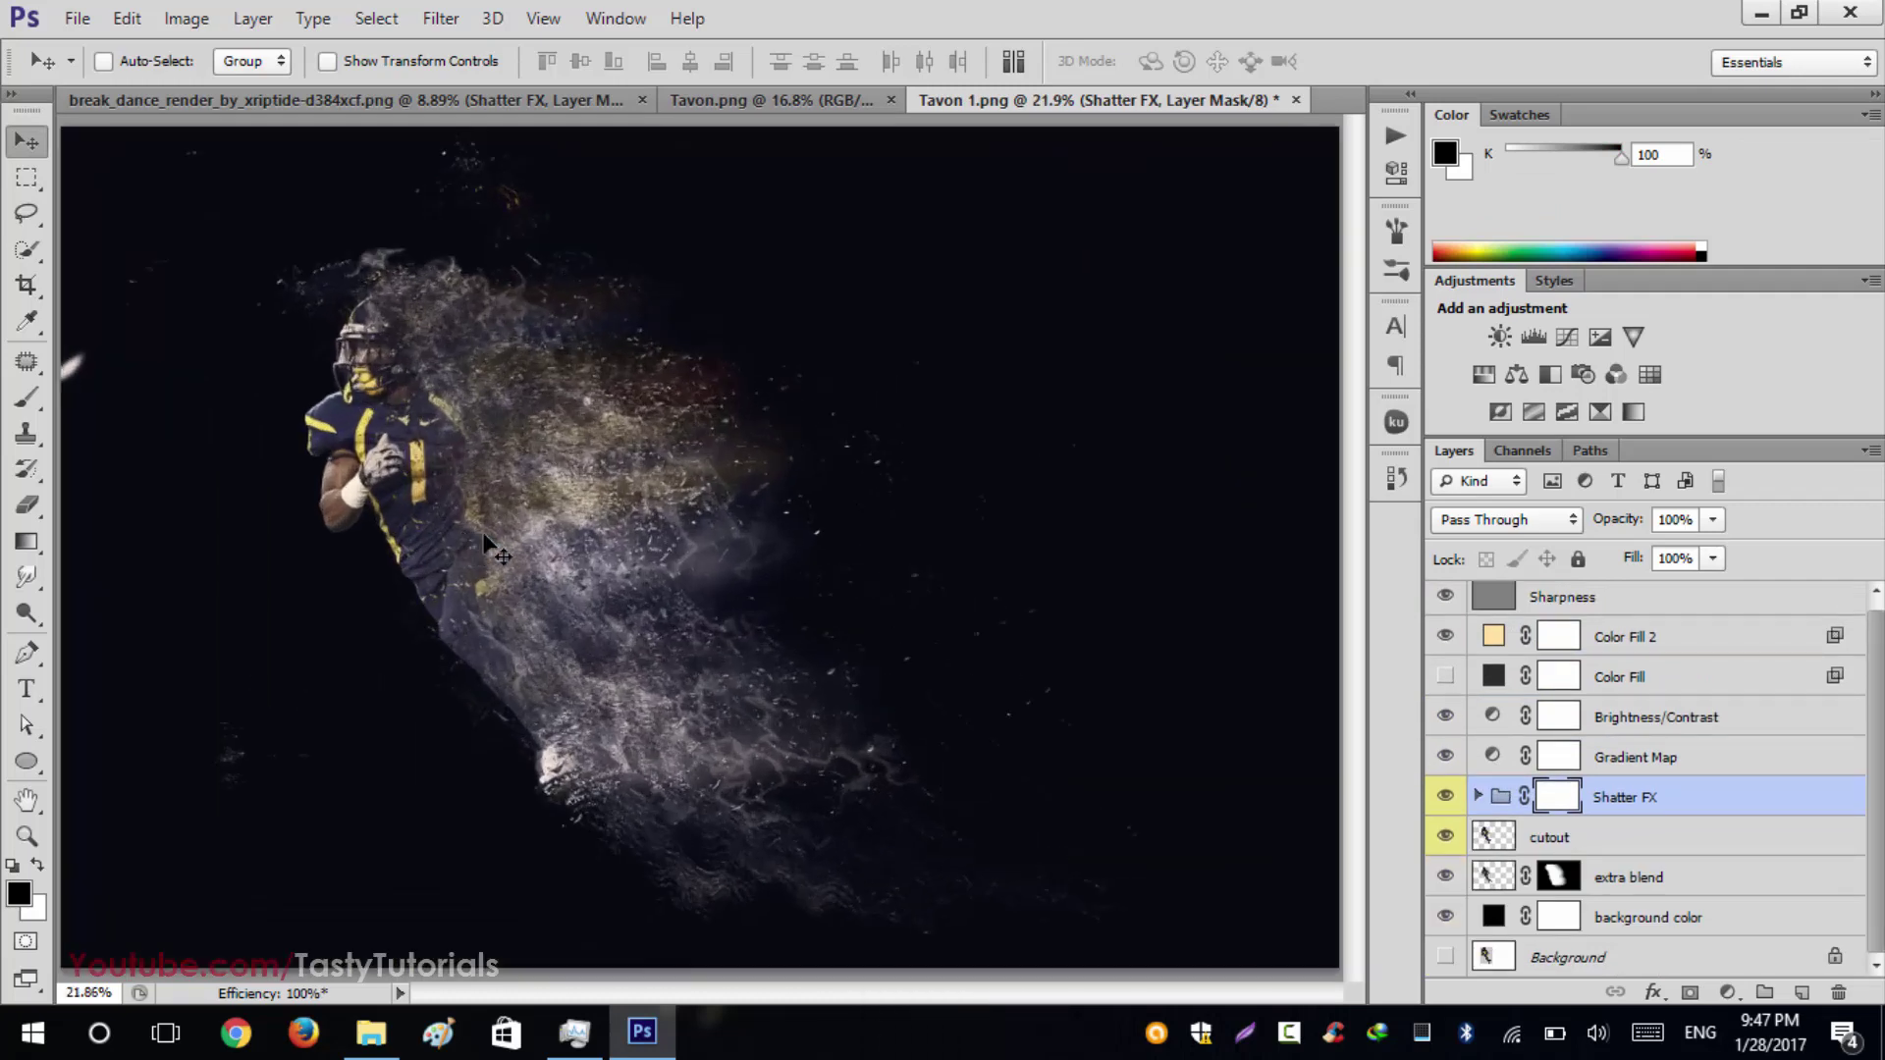
pyautogui.scroll(-1, 496, 549)
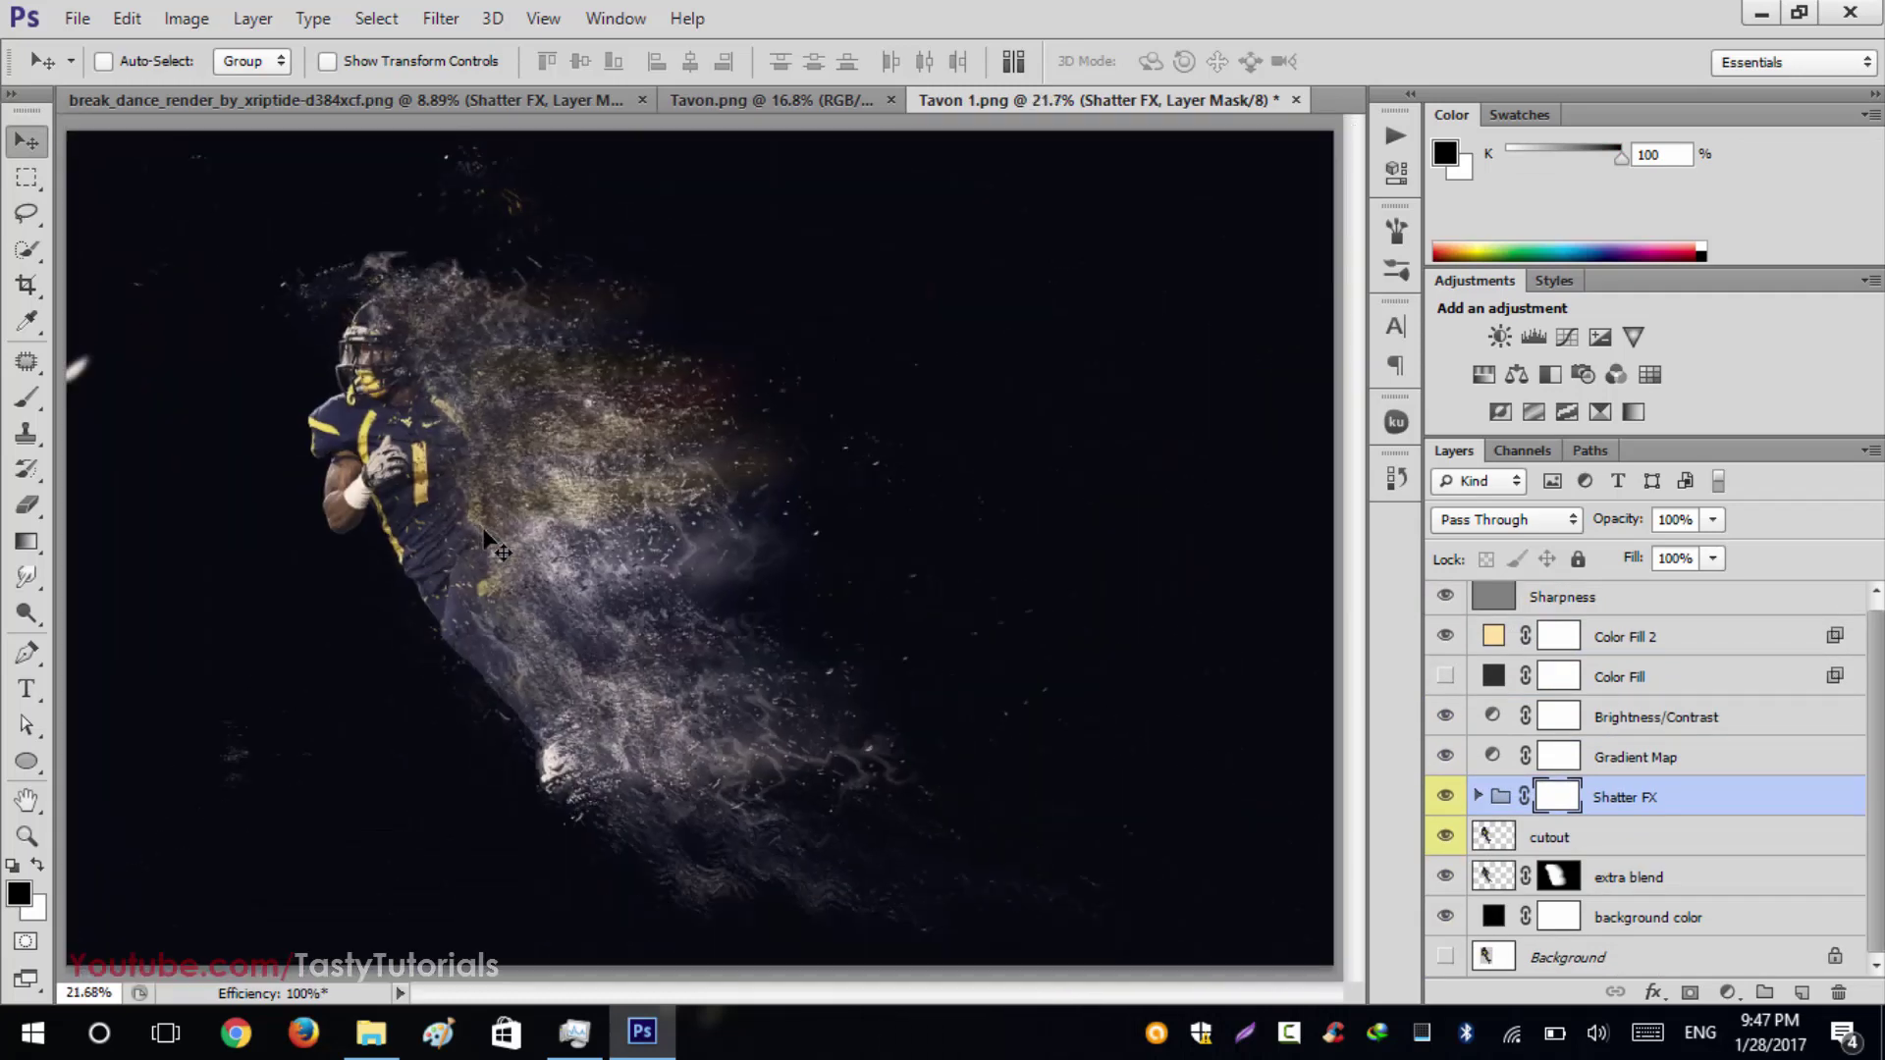
pyautogui.scroll(-2, 496, 550)
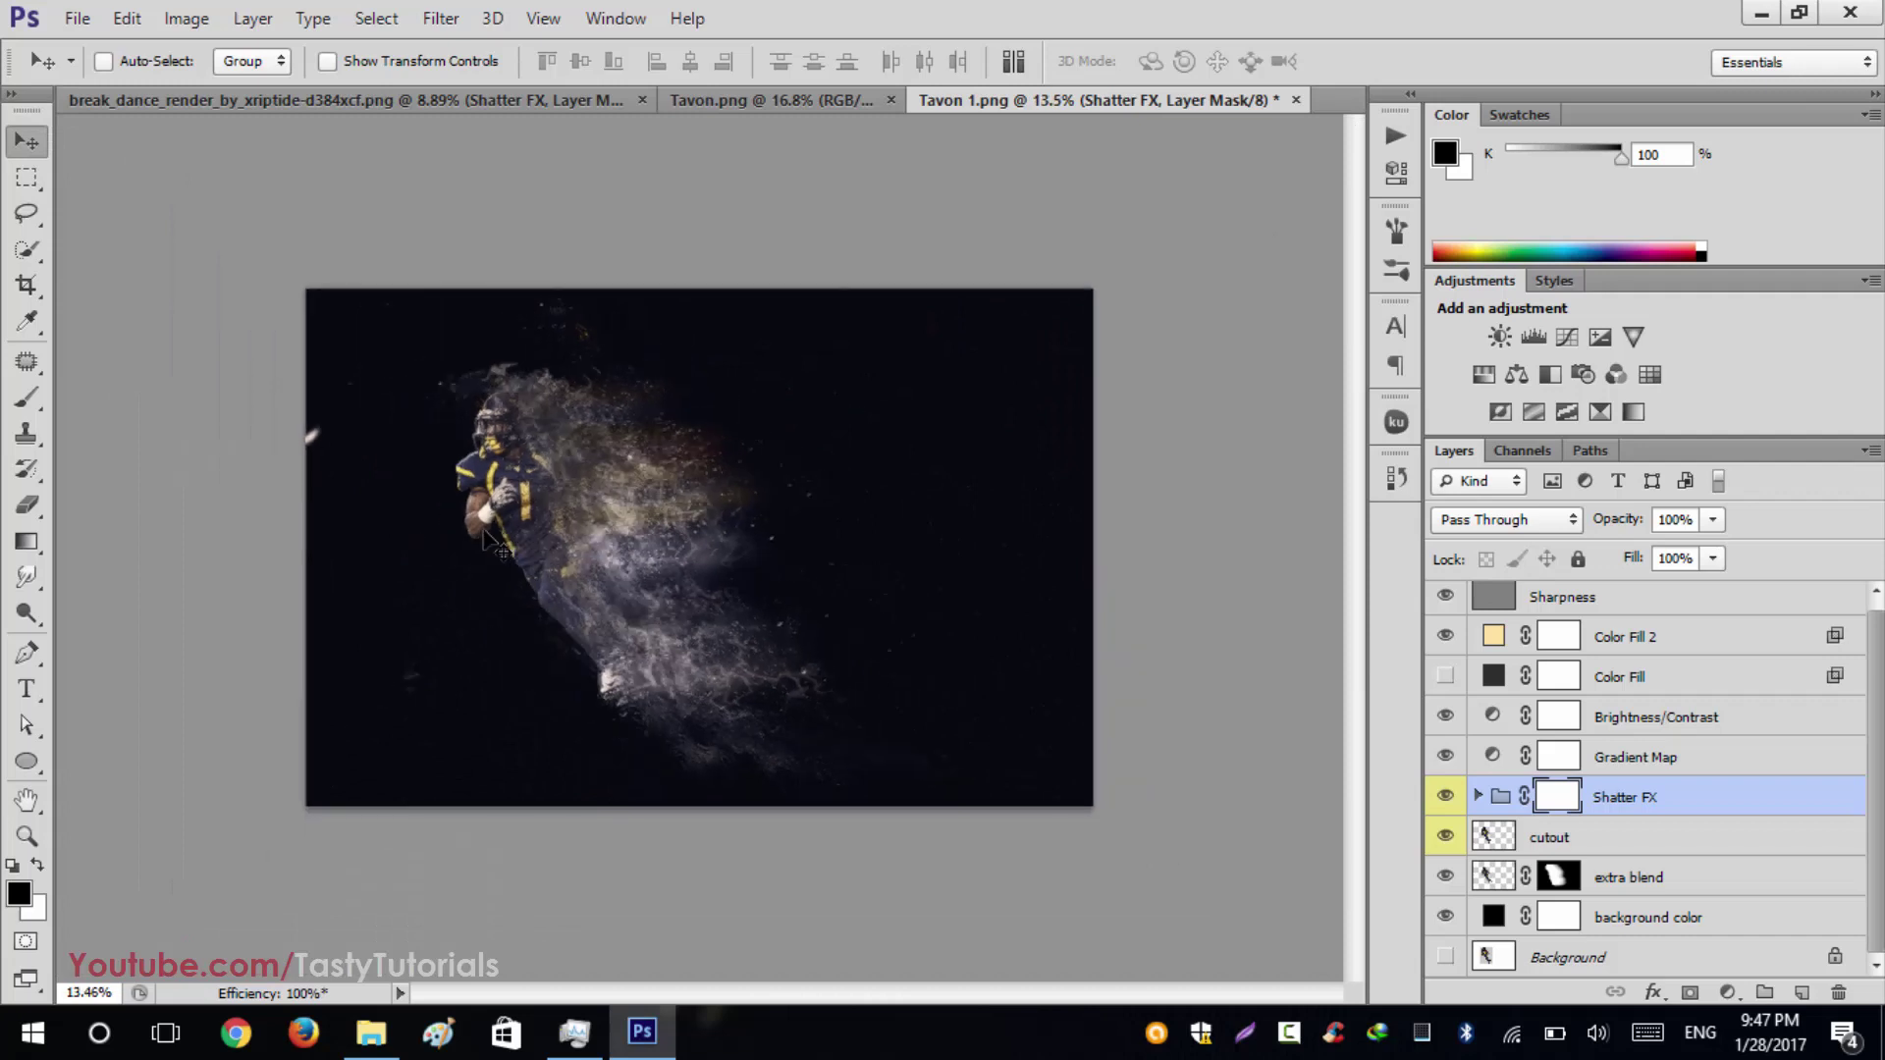